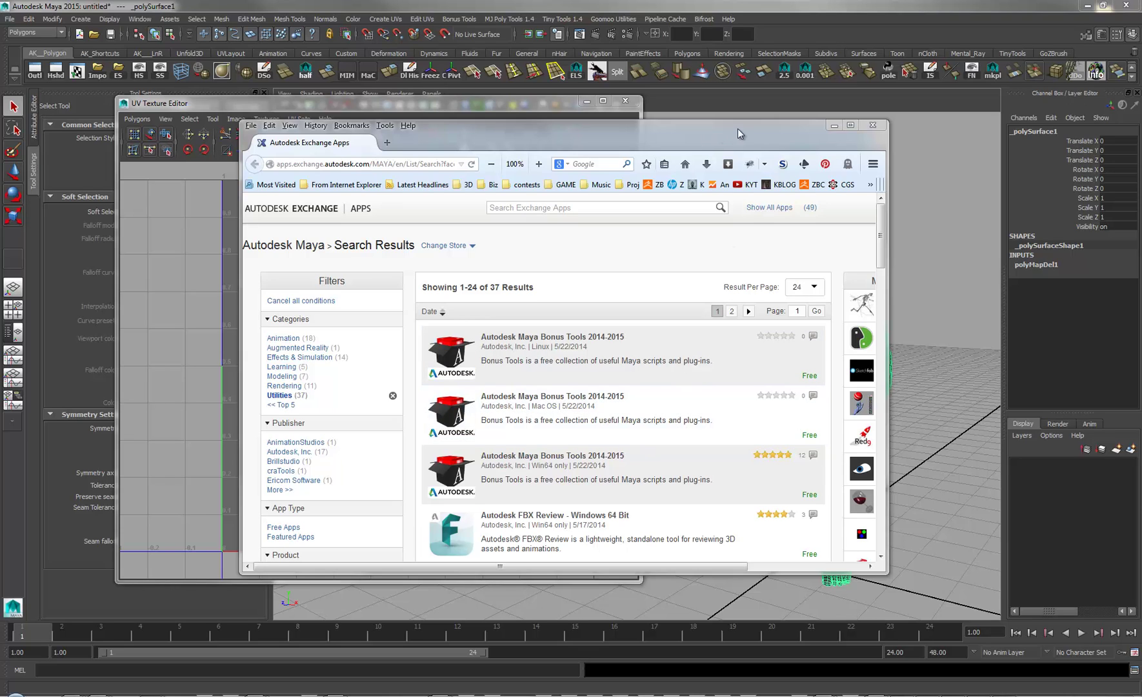
Step: View the Autodesk Maya Bonus Tools listings in the browser alongside the character mesh in Maya, and minimize the browser
{"action": "left_click_drag", "start_coordinate": [717, 121], "coordinate": [580, 94]}
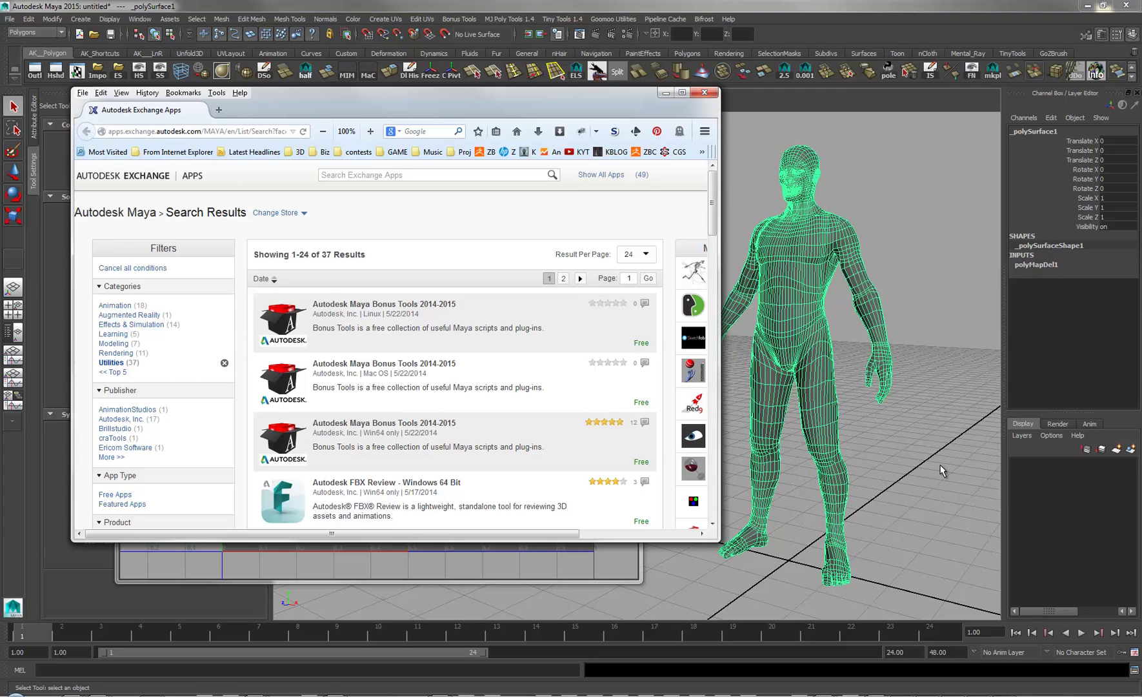
{"action": "left_click_drag", "start_coordinate": [929, 465], "coordinate": [947, 446], "text": "alt"}
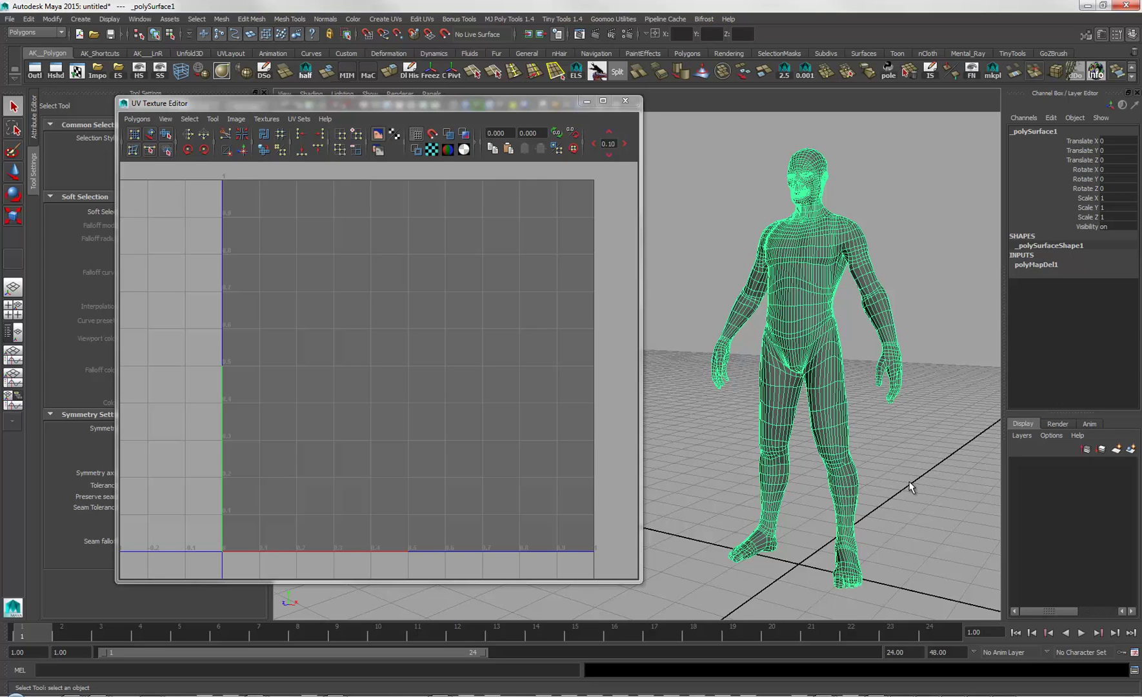
{"action": "left_click_drag", "start_coordinate": [902, 481], "coordinate": [925, 499], "text": "alt"}
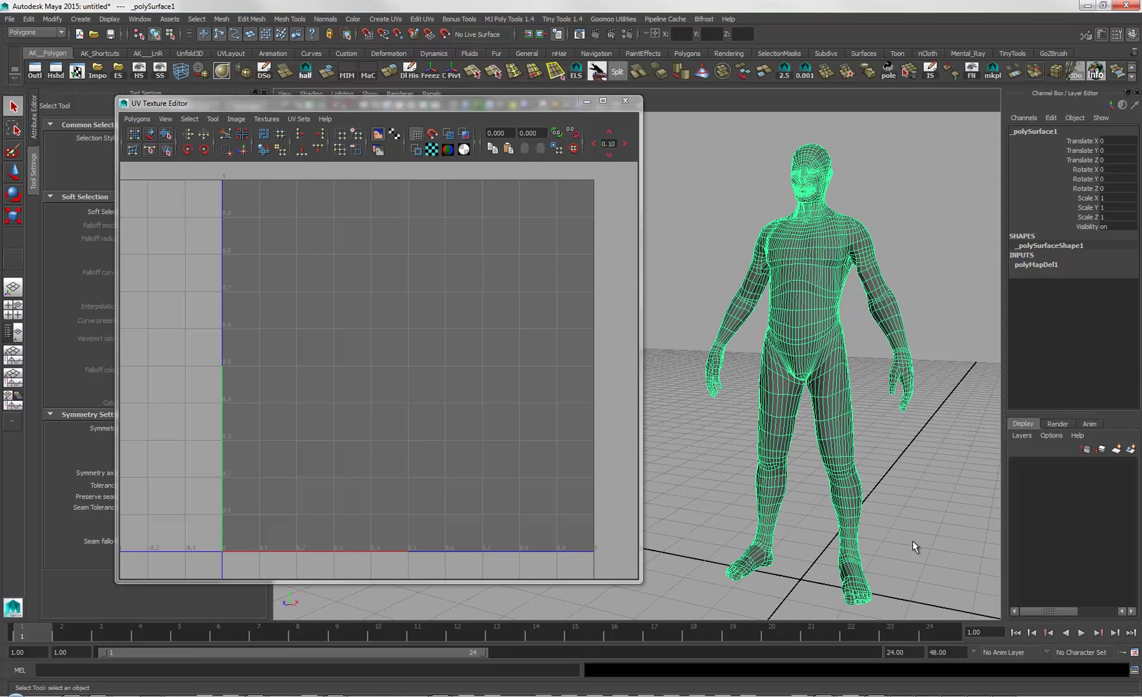
{"action": "left_click_drag", "start_coordinate": [925, 545], "coordinate": [915, 458], "text": "alt"}
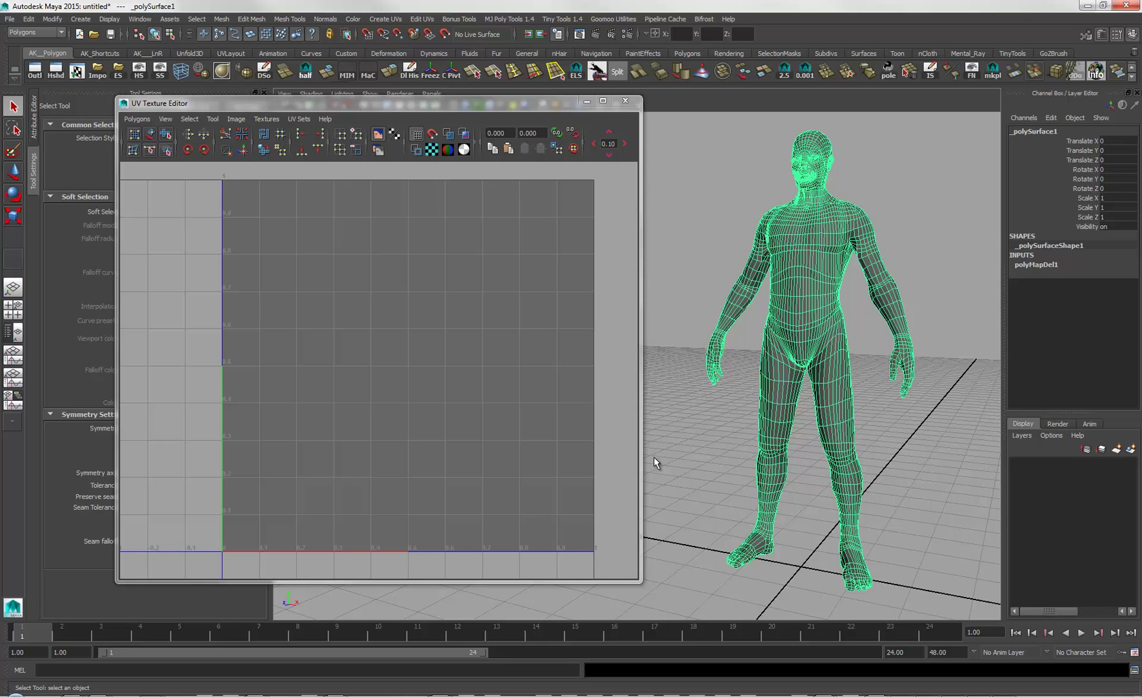
{"action": "key", "text": "alt+Tab"}
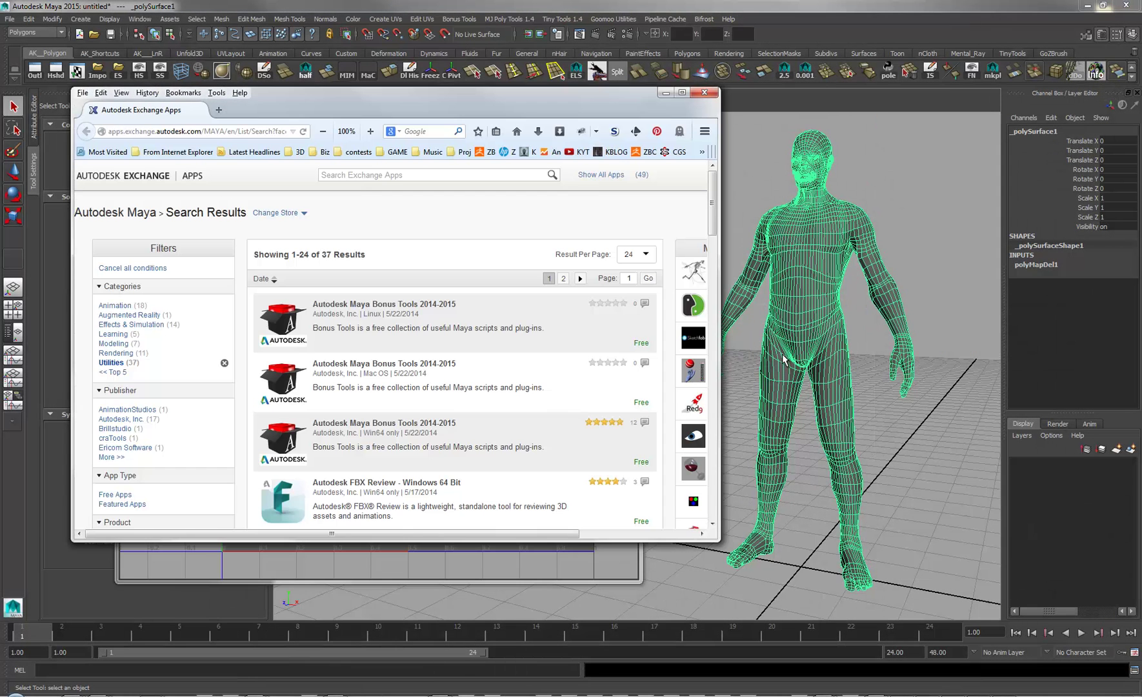
{"action": "left_click_drag", "start_coordinate": [556, 101], "coordinate": [716, 105]}
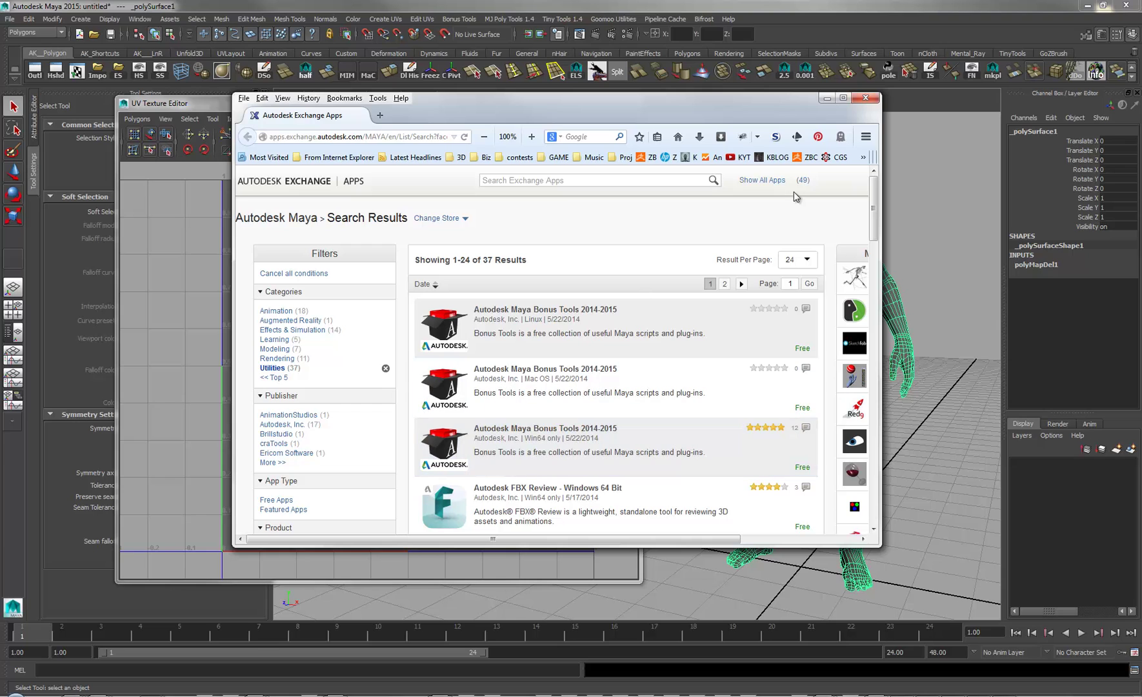
{"action": "left_click", "coordinate": [827, 99]}
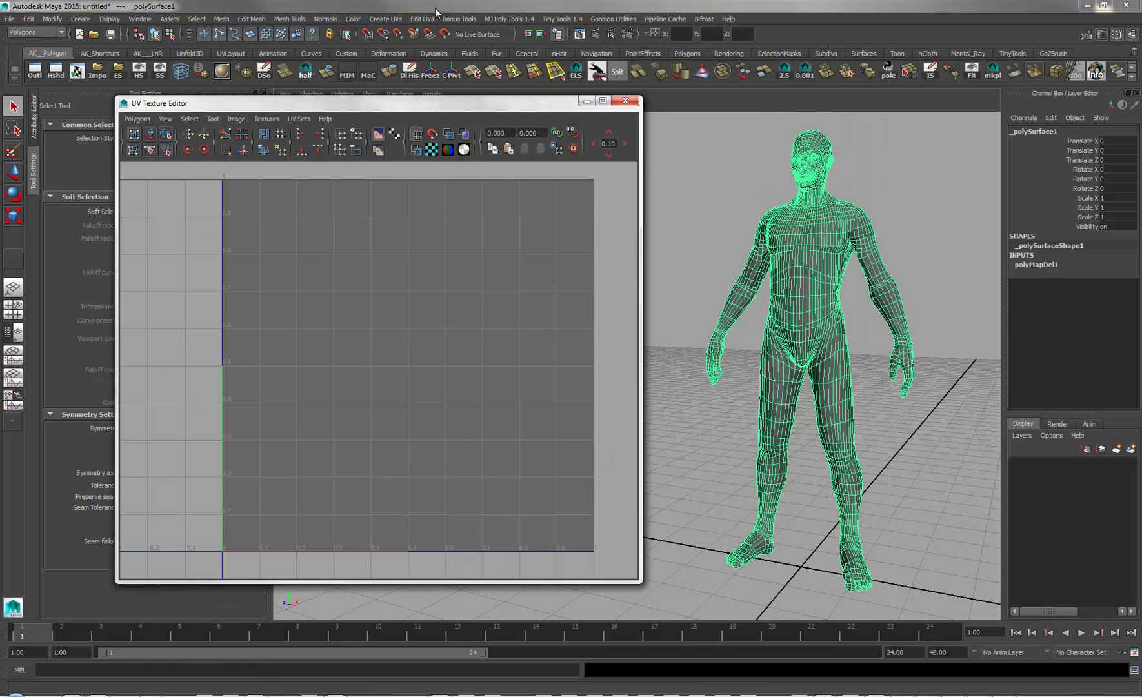
Step: Start the Auto Unwrap UVs Tool on the character mesh using Unfold 3D, and minimize the options and UV Texture Editor windows
{"action": "left_click", "coordinate": [457, 20]}
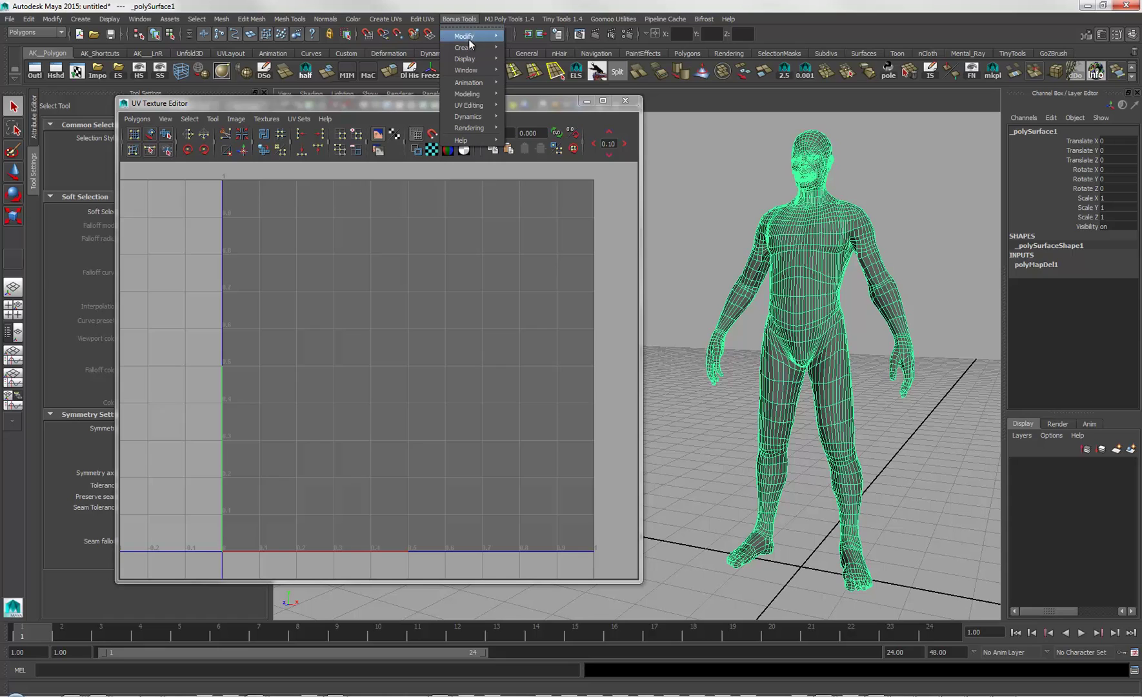
{"action": "mouse_move", "coordinate": [483, 104]}
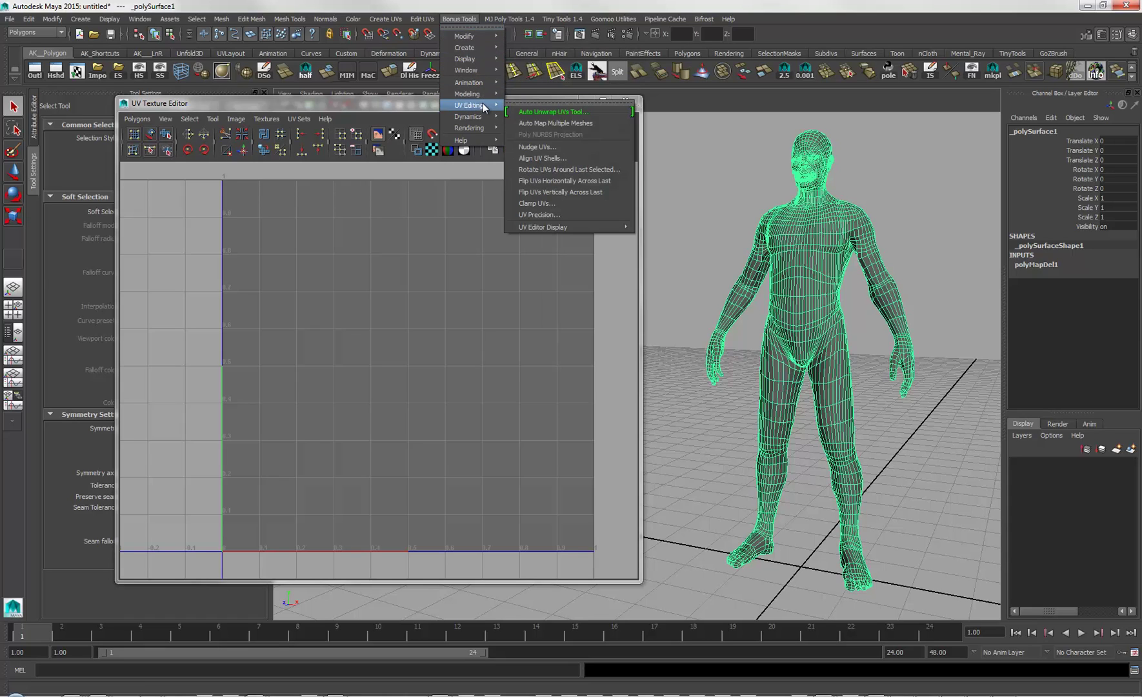
{"action": "left_click", "coordinate": [589, 111]}
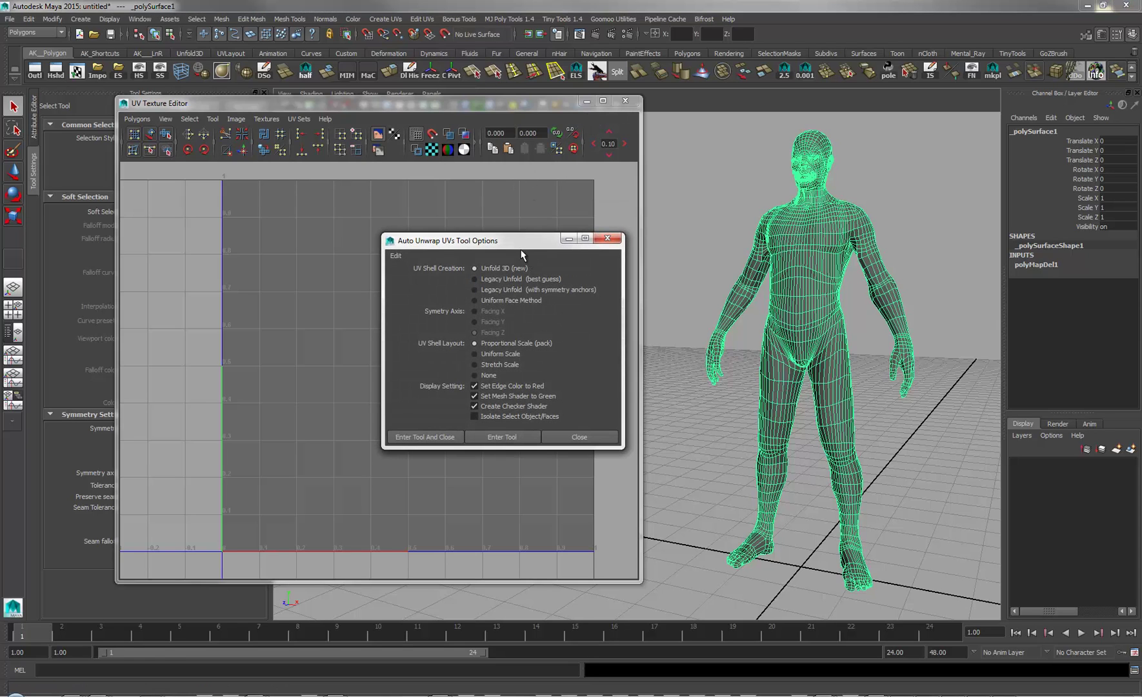
{"action": "left_click_drag", "start_coordinate": [517, 246], "coordinate": [177, 57]}
{"action": "left_click", "coordinate": [168, 247]}
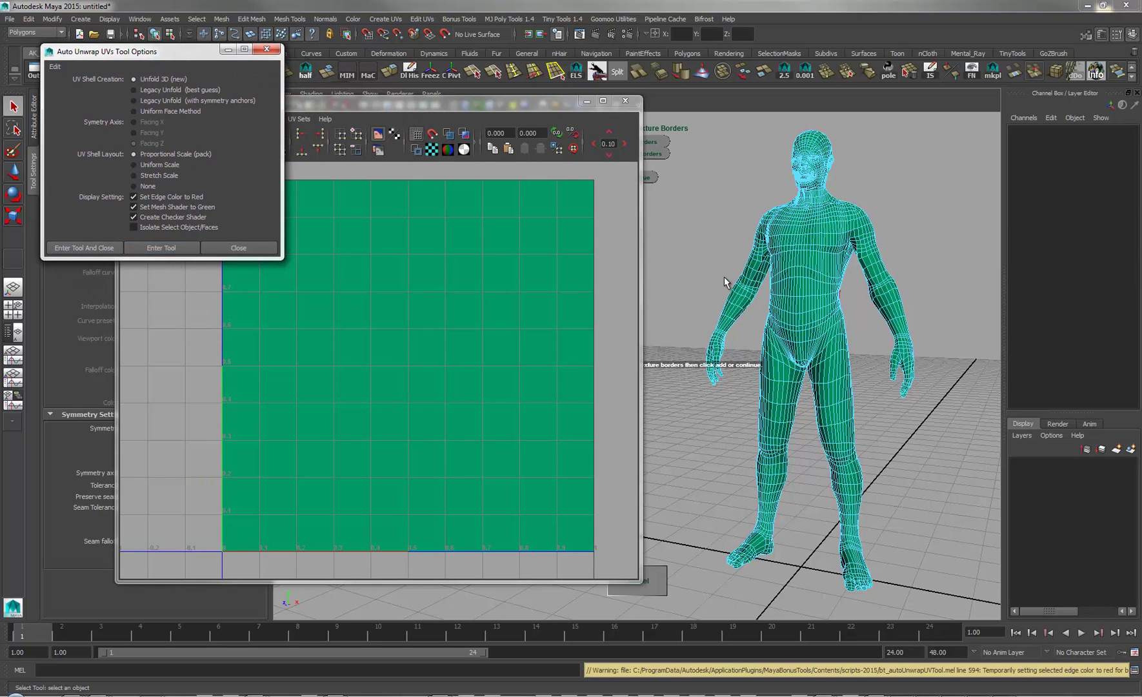
{"action": "left_click", "coordinate": [268, 50]}
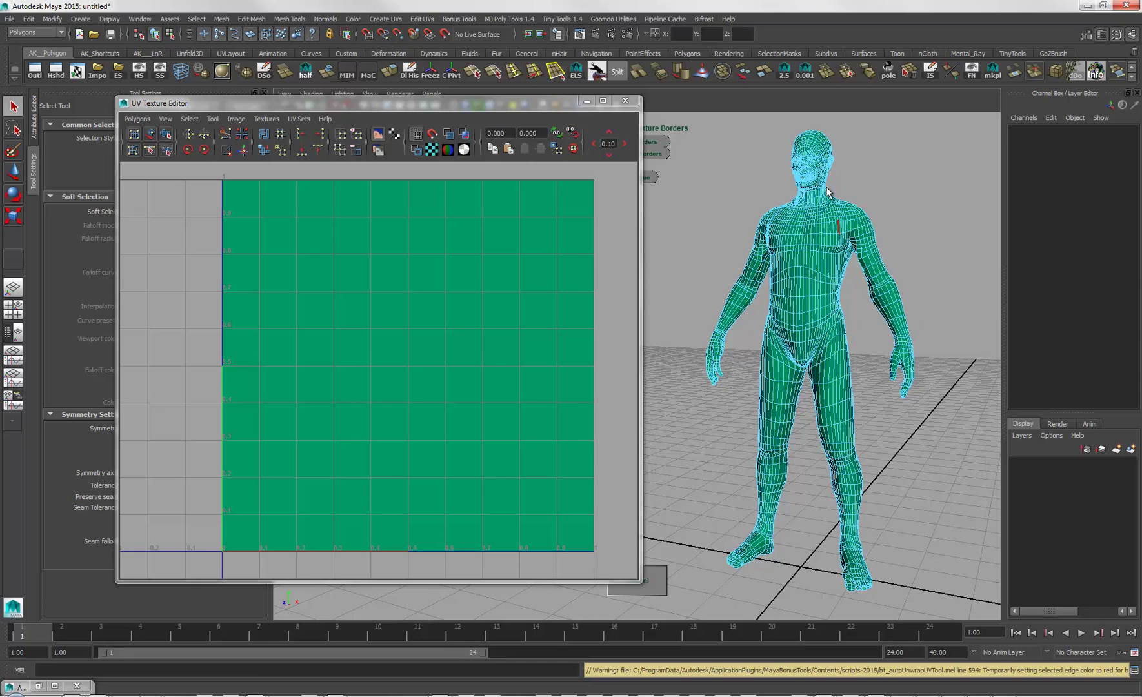
{"action": "left_click", "coordinate": [798, 336]}
{"action": "left_click", "coordinate": [586, 101]}
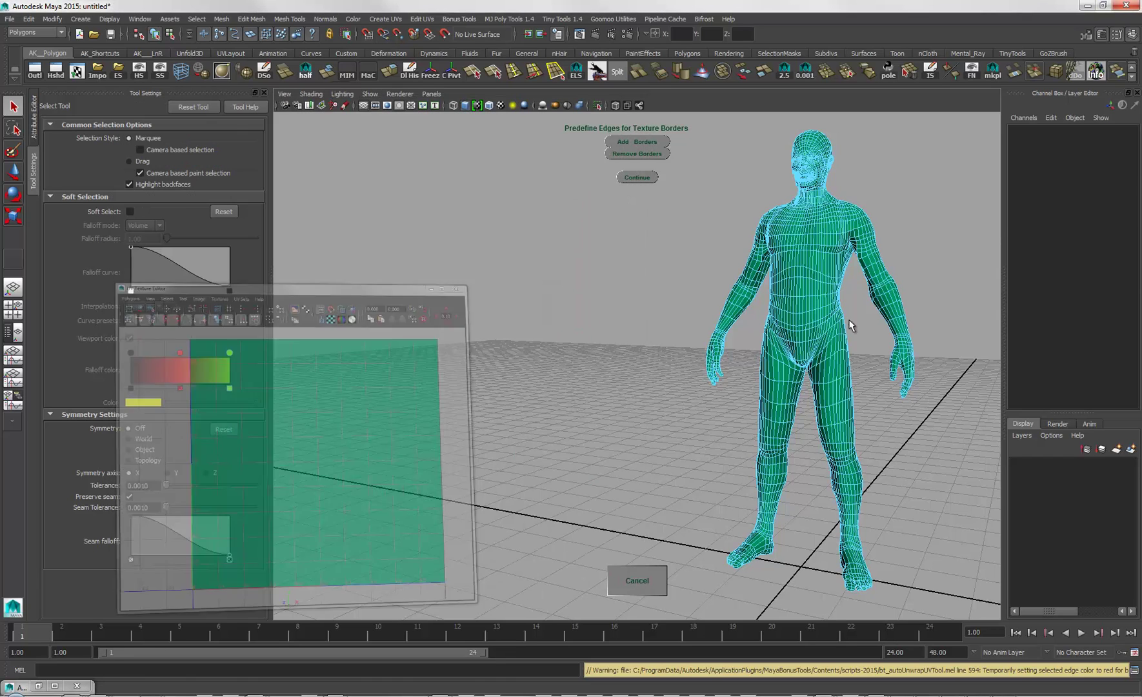
Step: Examine the character mesh's head, torso and full body from several angles to judge where the texture borders should run
{"action": "left_click_drag", "start_coordinate": [804, 297], "coordinate": [694, 359], "text": "alt"}
{"action": "middle_click_drag", "start_coordinate": [675, 338], "coordinate": [652, 349], "text": "alt"}
{"action": "right_click_drag", "start_coordinate": [680, 364], "coordinate": [750, 406], "text": "alt"}
{"action": "middle_click_drag", "start_coordinate": [750, 407], "coordinate": [777, 441], "text": "alt"}
{"action": "right_click_drag", "start_coordinate": [777, 441], "coordinate": [790, 447], "text": "alt"}
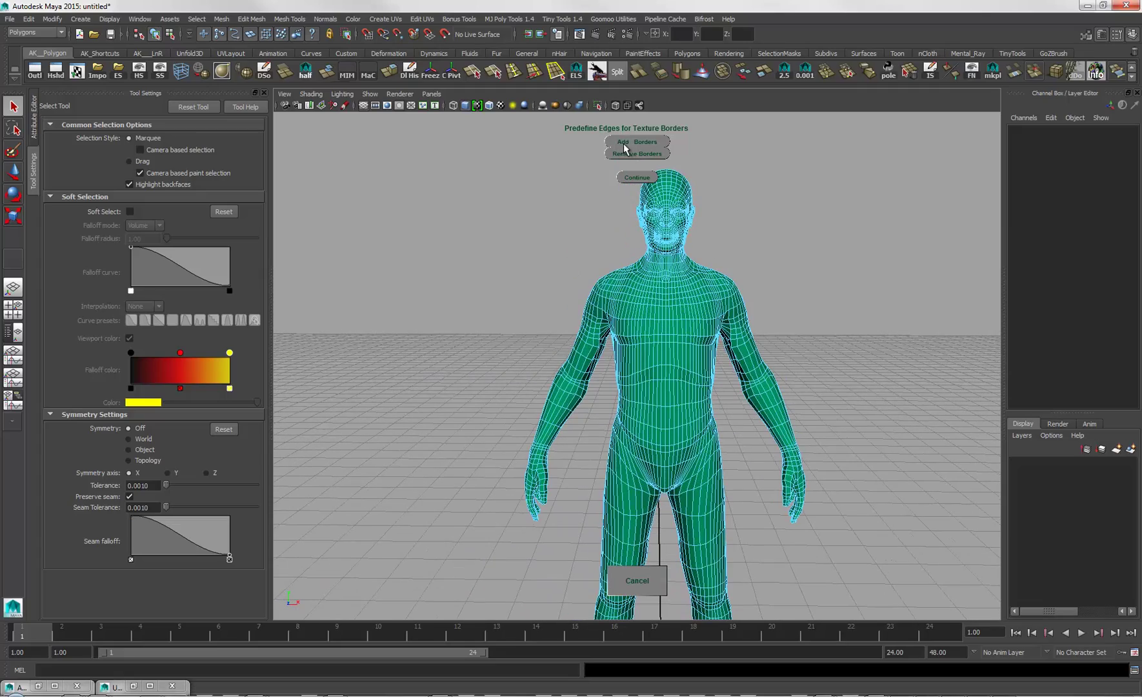
{"action": "left_click_drag", "start_coordinate": [805, 331], "coordinate": [794, 431], "text": "alt"}
{"action": "right_click_drag", "start_coordinate": [793, 431], "coordinate": [818, 445], "text": "alt"}
{"action": "middle_click_drag", "start_coordinate": [760, 354], "coordinate": [775, 388], "text": "alt"}
{"action": "right_click_drag", "start_coordinate": [775, 403], "coordinate": [806, 442], "text": "alt"}
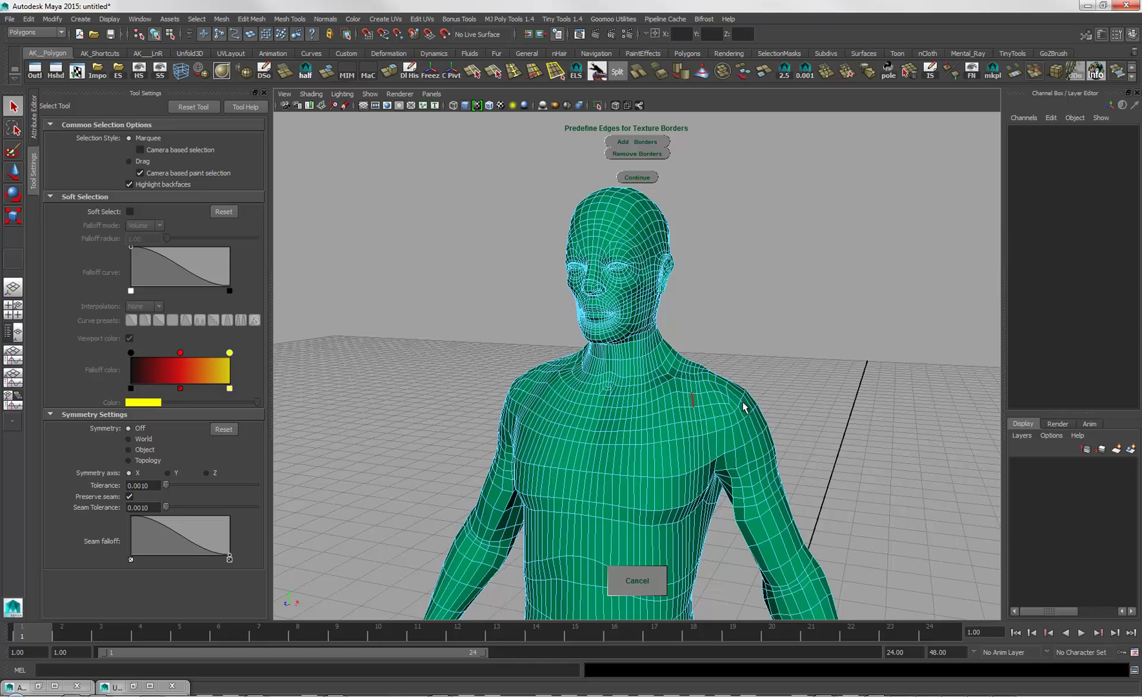
{"action": "left_click_drag", "start_coordinate": [869, 448], "coordinate": [891, 426], "text": "alt"}
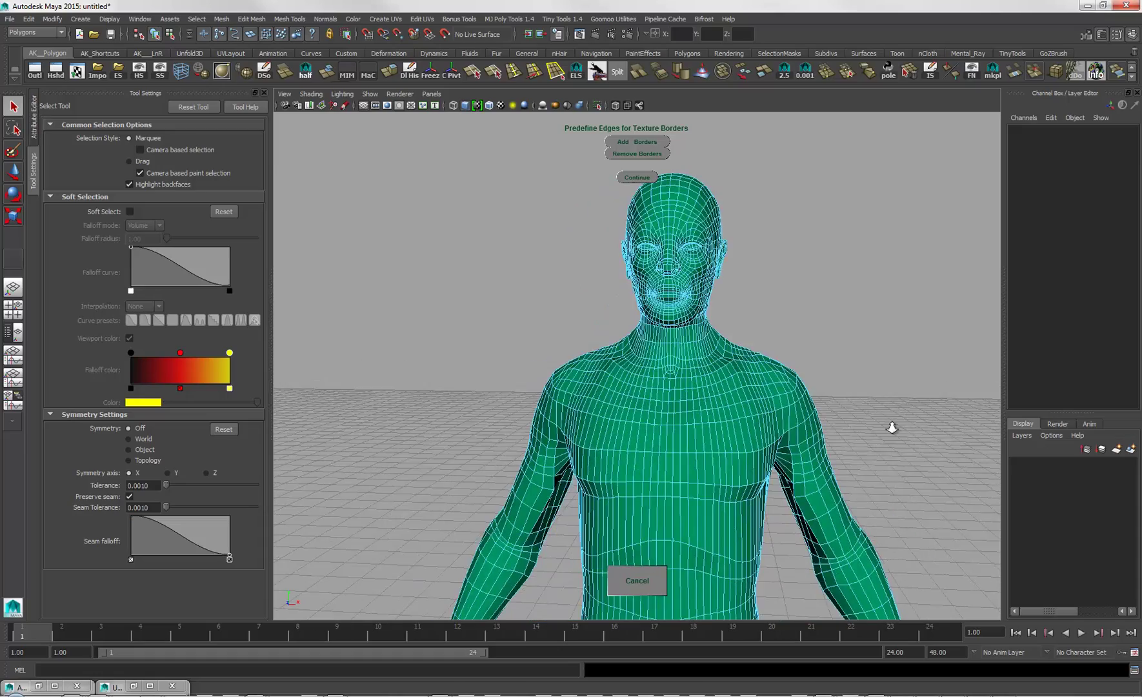
{"action": "right_click_drag", "start_coordinate": [892, 427], "coordinate": [698, 392], "text": "alt"}
{"action": "middle_click_drag", "start_coordinate": [783, 387], "coordinate": [781, 323], "text": "alt"}
{"action": "right_click_drag", "start_coordinate": [764, 354], "coordinate": [756, 352], "text": "alt"}
{"action": "middle_click_drag", "start_coordinate": [756, 352], "coordinate": [760, 320], "text": "alt"}
{"action": "right_click_drag", "start_coordinate": [774, 351], "coordinate": [749, 345], "text": "alt"}
{"action": "middle_click_drag", "start_coordinate": [783, 324], "coordinate": [784, 287], "text": "alt"}
{"action": "right_click_drag", "start_coordinate": [786, 329], "coordinate": [758, 322], "text": "alt"}
{"action": "middle_click_drag", "start_coordinate": [776, 322], "coordinate": [771, 330], "text": "alt"}
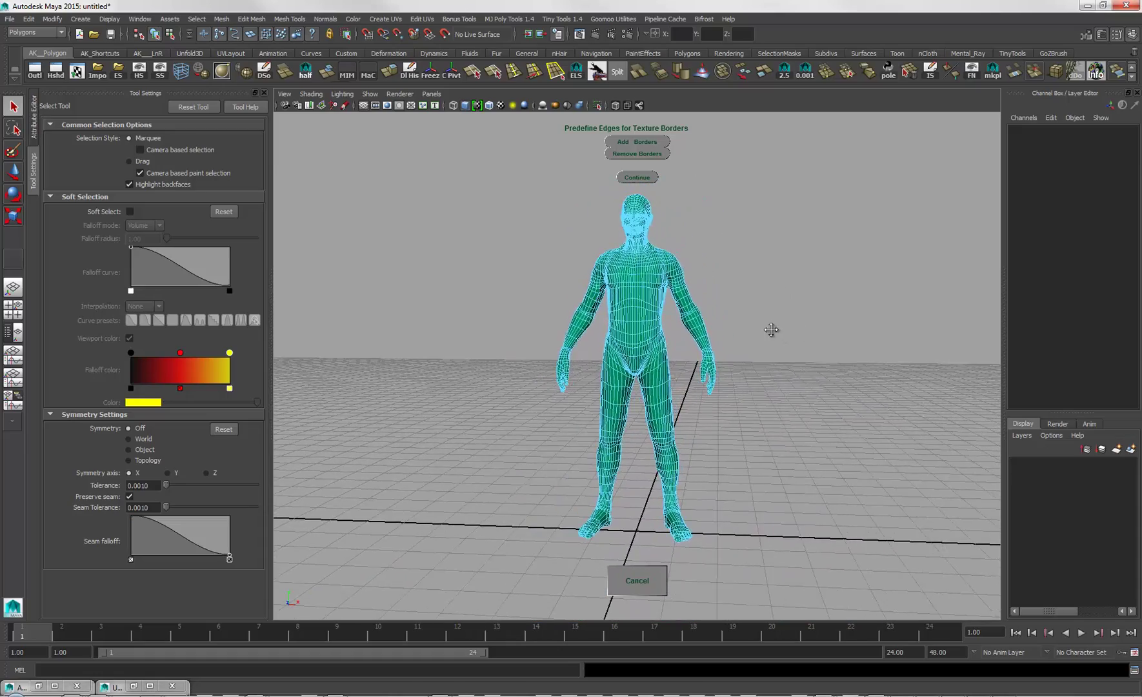
{"action": "left_click_drag", "start_coordinate": [851, 354], "coordinate": [803, 377], "text": "alt"}
{"action": "right_click_drag", "start_coordinate": [803, 377], "coordinate": [808, 432], "text": "alt"}
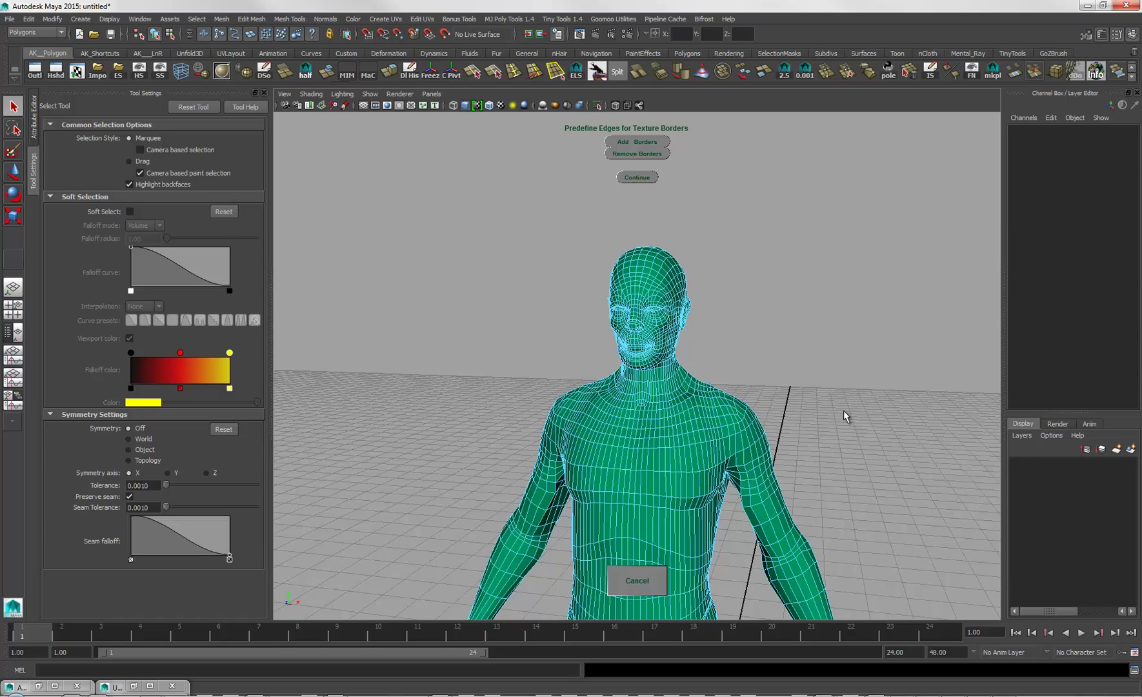
{"action": "left_click_drag", "start_coordinate": [843, 410], "coordinate": [775, 443], "text": "alt"}
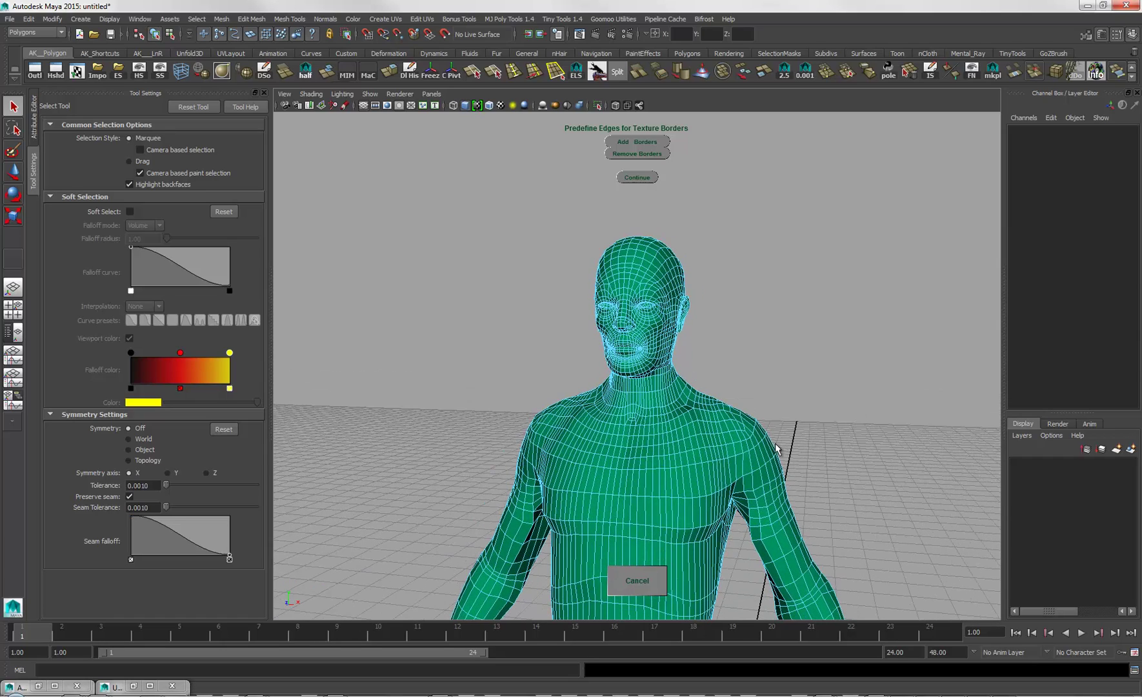
{"action": "right_click_drag", "start_coordinate": [904, 406], "coordinate": [774, 334], "text": "alt"}
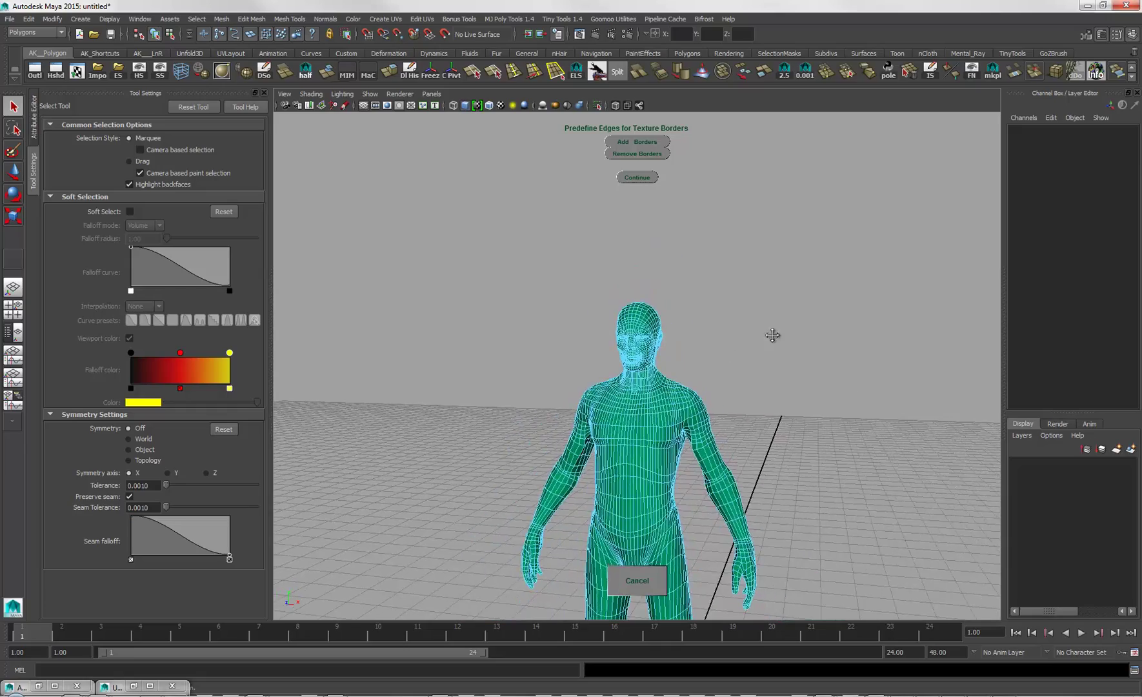
{"action": "middle_click_drag", "start_coordinate": [774, 334], "coordinate": [796, 261], "text": "alt"}
{"action": "right_click_drag", "start_coordinate": [797, 261], "coordinate": [736, 354], "text": "alt"}
{"action": "middle_click_drag", "start_coordinate": [817, 340], "coordinate": [823, 307], "text": "alt"}
{"action": "right_click_drag", "start_coordinate": [845, 342], "coordinate": [867, 375], "text": "alt"}
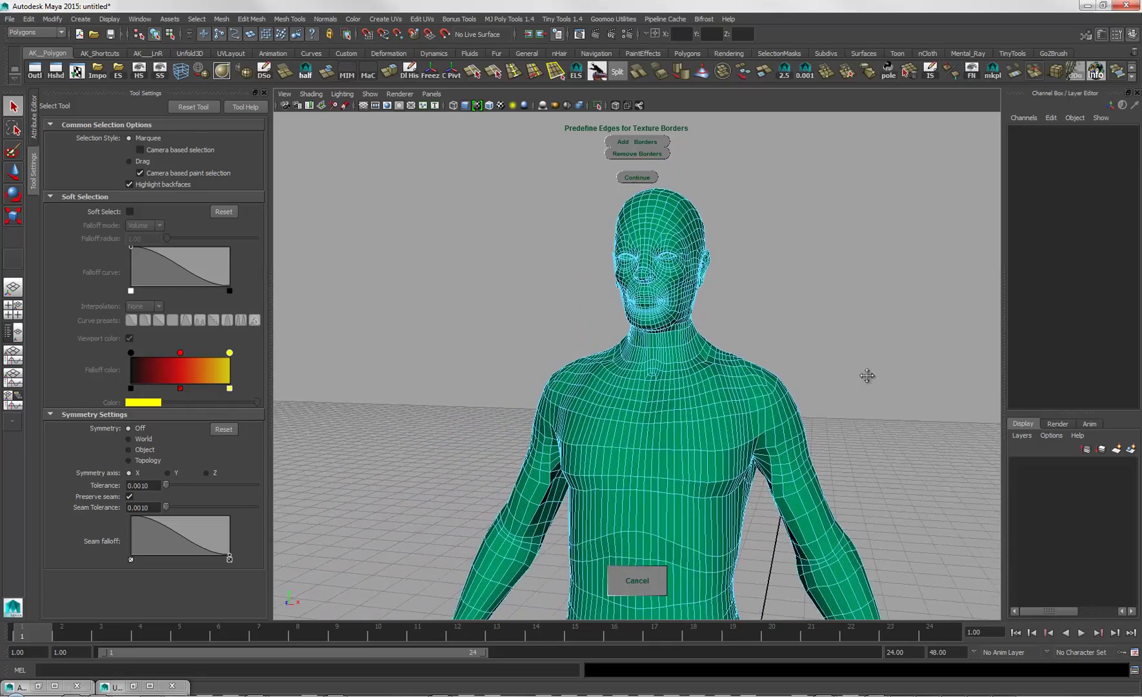
{"action": "left_click_drag", "start_coordinate": [866, 376], "coordinate": [834, 278], "text": "alt"}
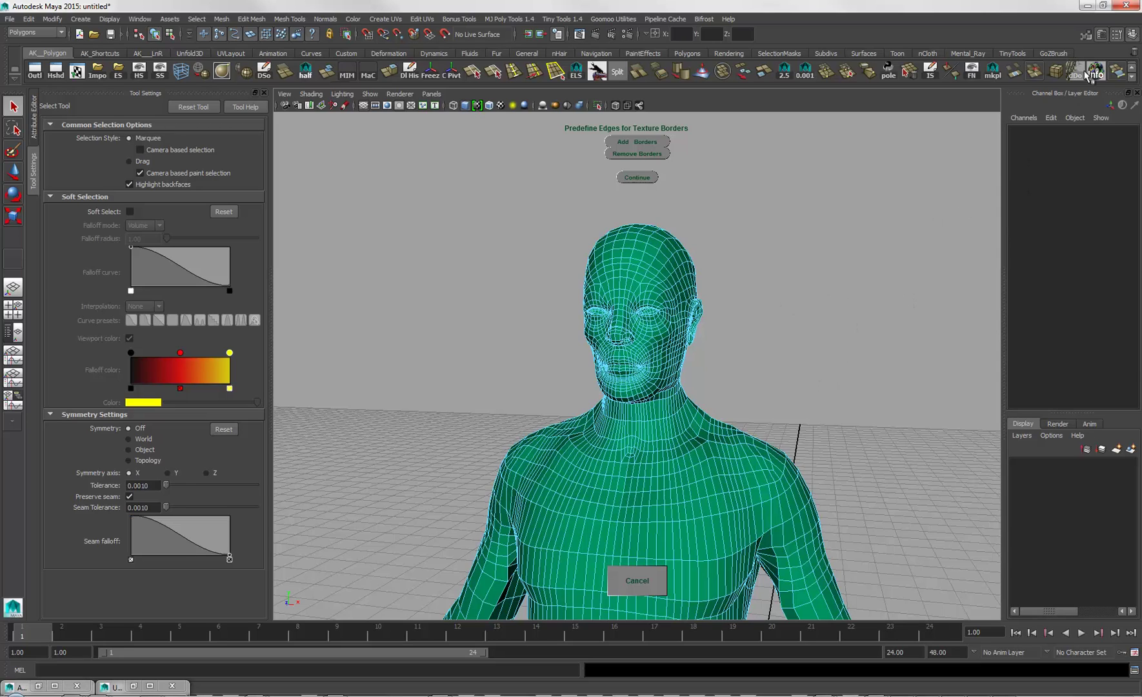
Step: Show the Modeling Toolkit and enable topological symmetry based on the centre-line edge on the character's chest
{"action": "left_click", "coordinate": [1086, 34]}
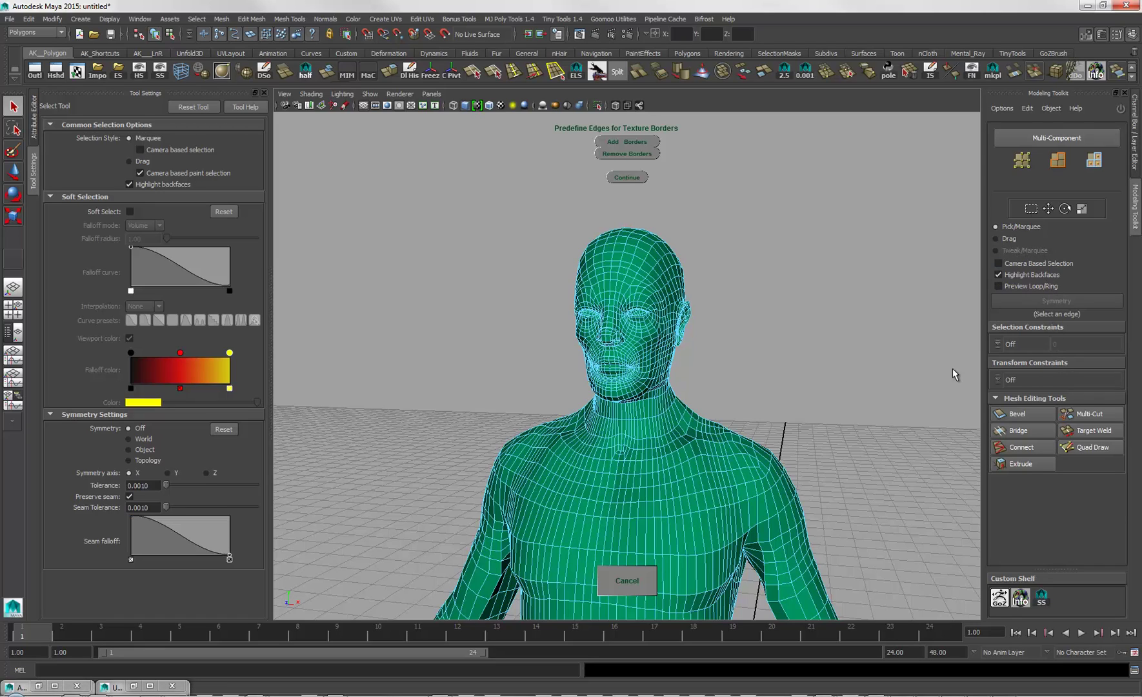
{"action": "left_click", "coordinate": [615, 480]}
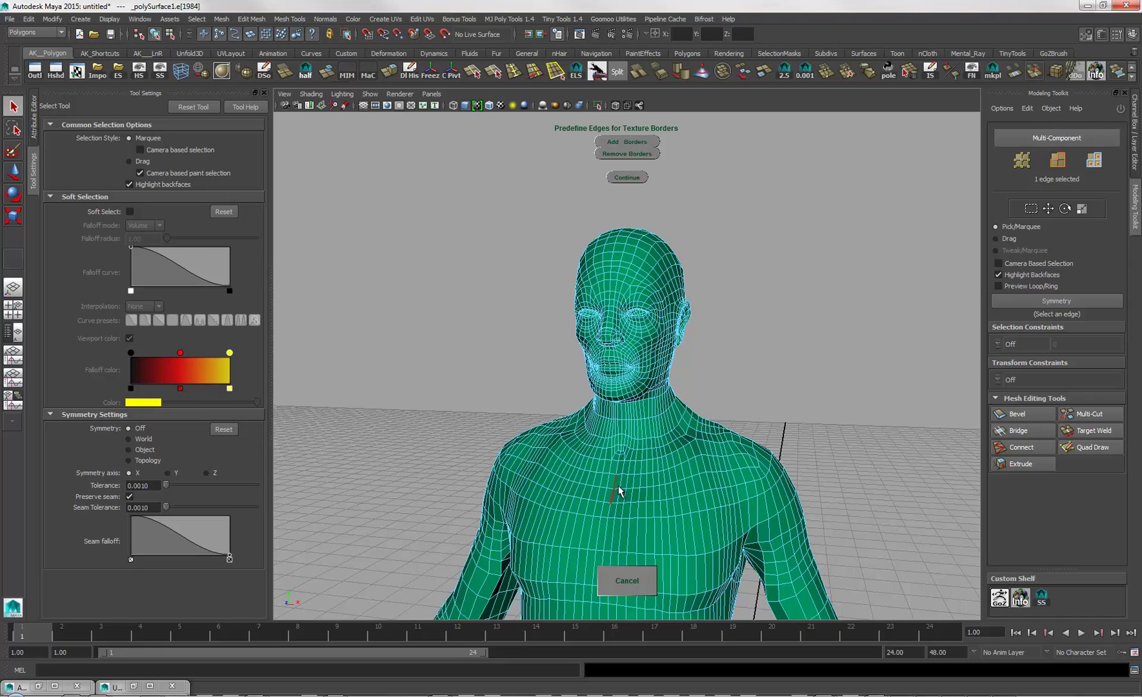
{"action": "left_click", "coordinate": [613, 483]}
{"action": "double_click", "coordinate": [615, 482]}
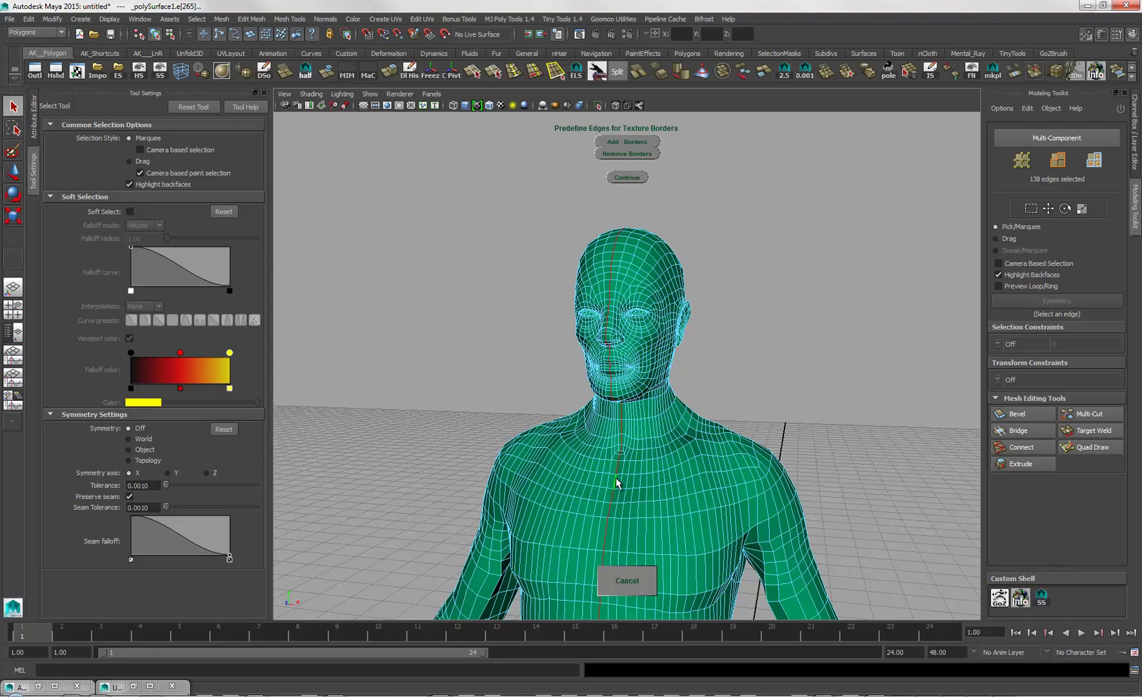
{"action": "left_click", "coordinate": [615, 487]}
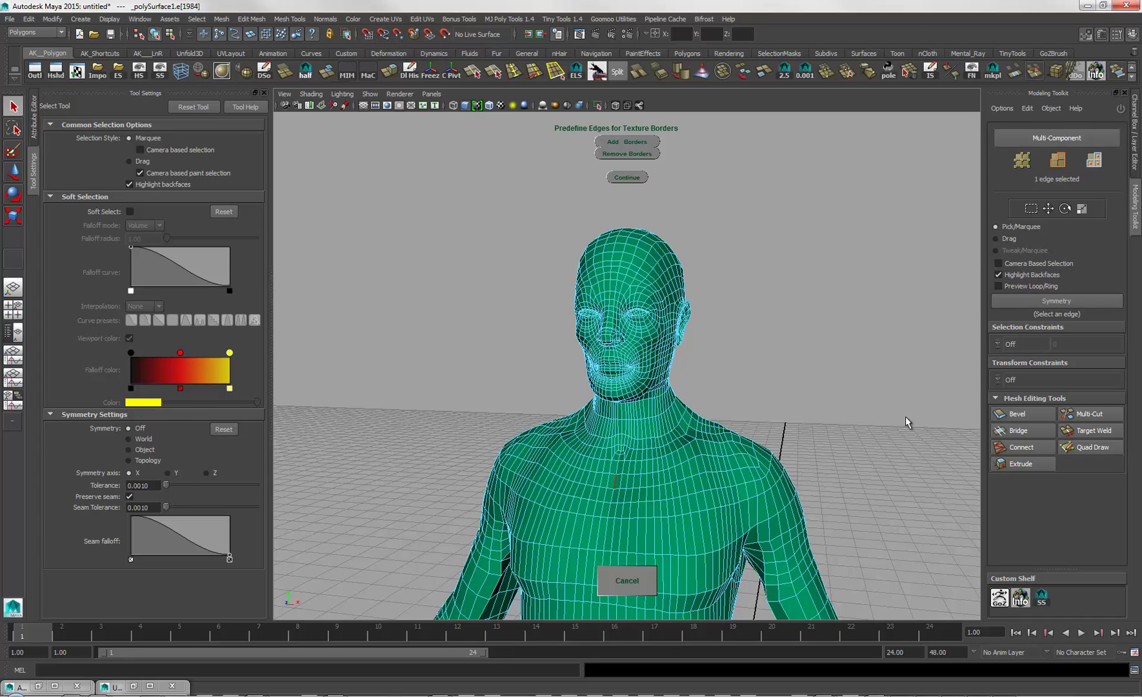
{"action": "left_click", "coordinate": [1061, 304]}
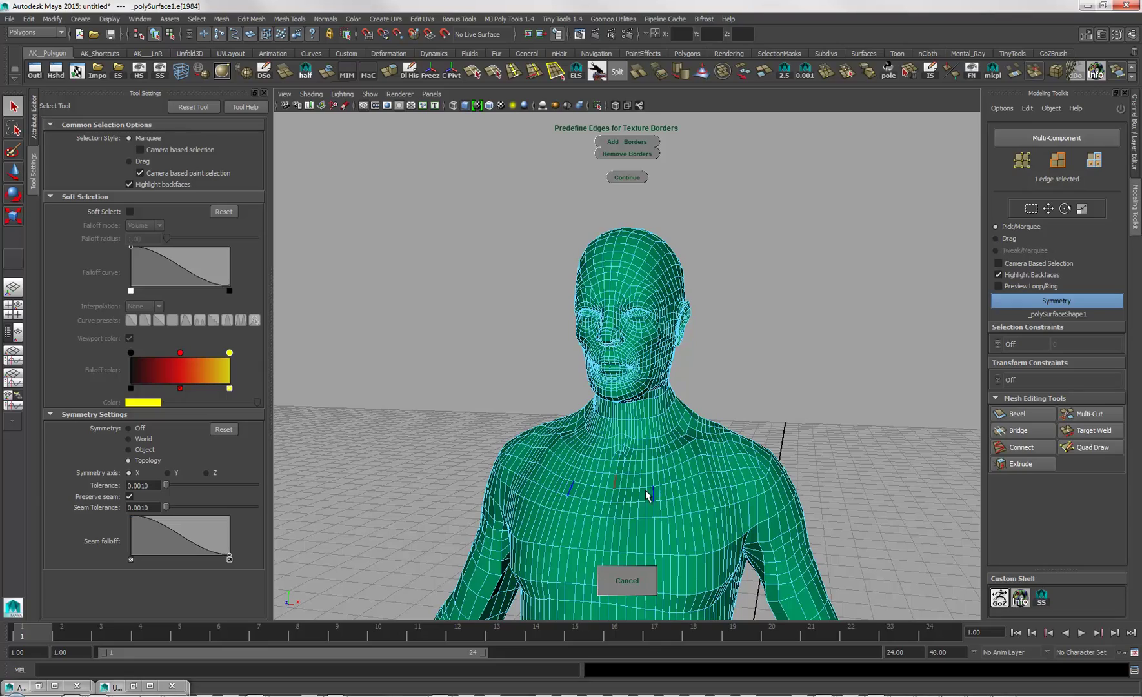
Step: Select the edge loop where the arm joins the torso, running over the shoulder, symmetrically on both sides
{"action": "left_click", "coordinate": [676, 487]}
{"action": "middle_click_drag", "start_coordinate": [776, 388], "coordinate": [767, 369], "text": "alt"}
{"action": "right_click_drag", "start_coordinate": [766, 369], "coordinate": [806, 436], "text": "alt"}
{"action": "left_click_drag", "start_coordinate": [809, 415], "coordinate": [801, 407], "text": "alt"}
{"action": "middle_click_drag", "start_coordinate": [801, 406], "coordinate": [815, 388], "text": "alt"}
{"action": "left_click_drag", "start_coordinate": [815, 388], "coordinate": [691, 488], "text": "alt"}
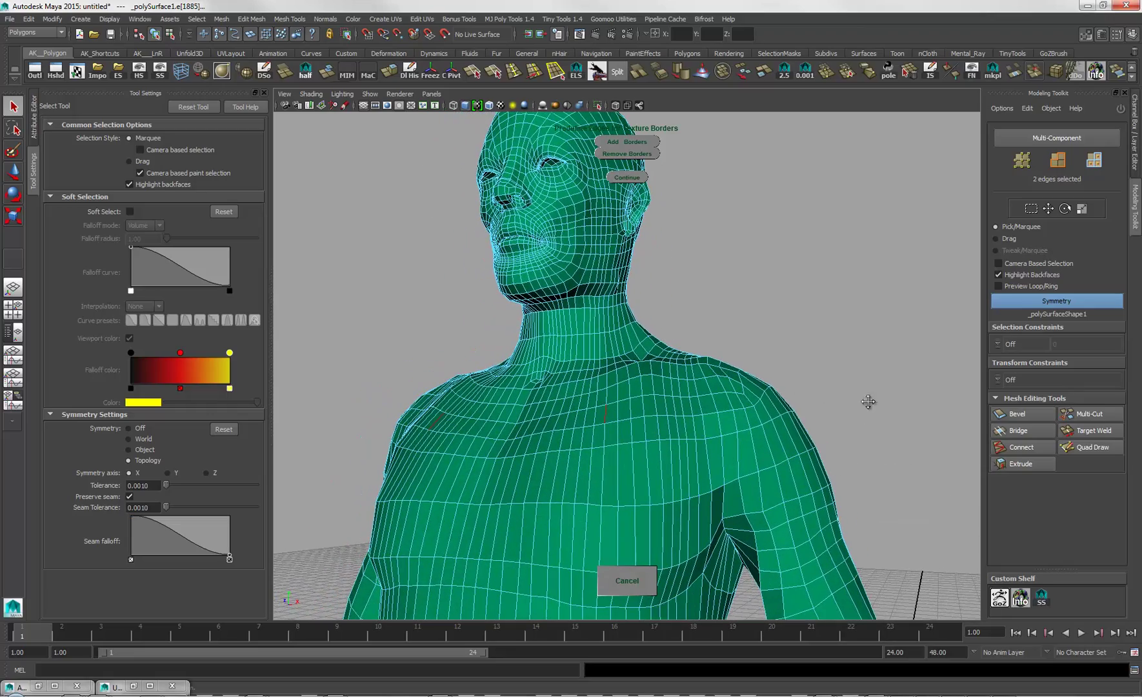
{"action": "middle_click_drag", "start_coordinate": [868, 401], "coordinate": [845, 404], "text": "alt"}
{"action": "left_click_drag", "start_coordinate": [845, 403], "coordinate": [708, 511], "text": "alt"}
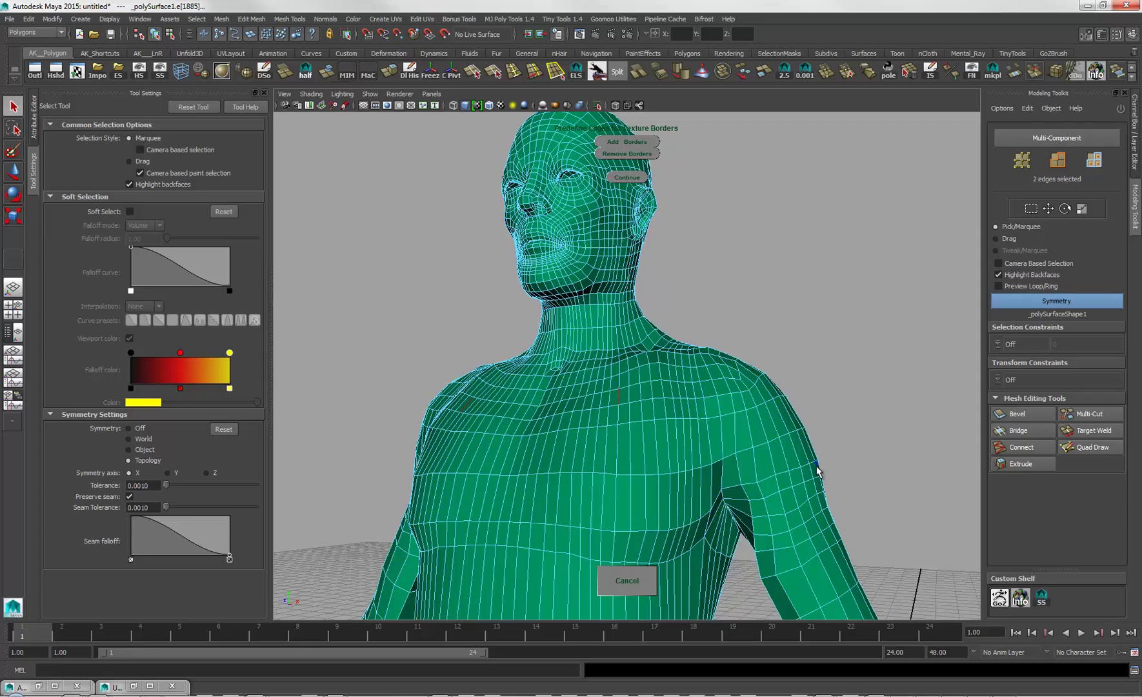
{"action": "double_click", "coordinate": [711, 481]}
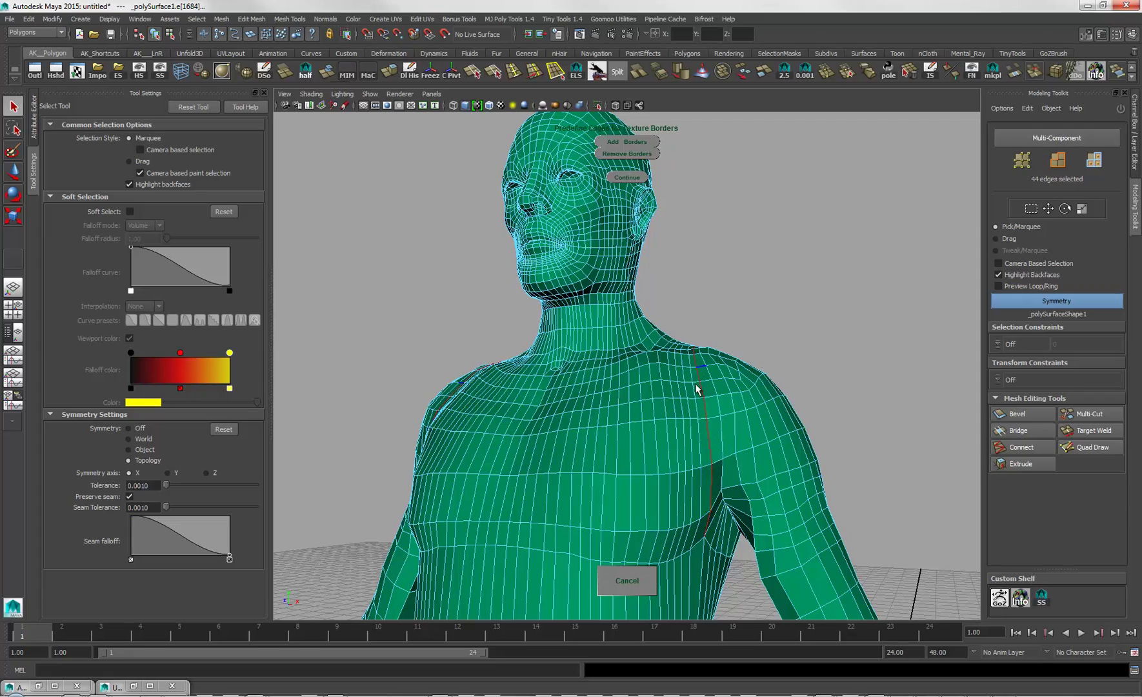
Step: Extend the symmetric shoulder selection under the armpits, add it as texture borders, and check it from back and front
{"action": "left_click_drag", "start_coordinate": [863, 439], "coordinate": [904, 489], "text": "alt"}
{"action": "right_click_drag", "start_coordinate": [904, 489], "coordinate": [747, 497], "text": "alt"}
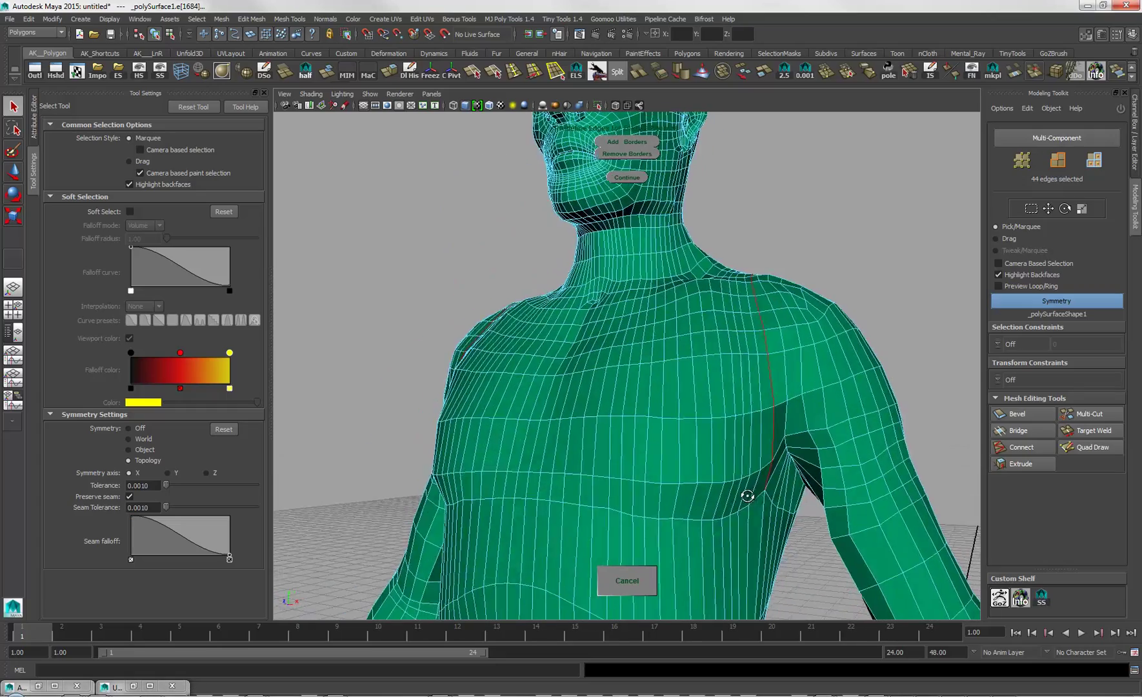
{"action": "left_click_drag", "start_coordinate": [747, 497], "coordinate": [734, 487], "text": "alt"}
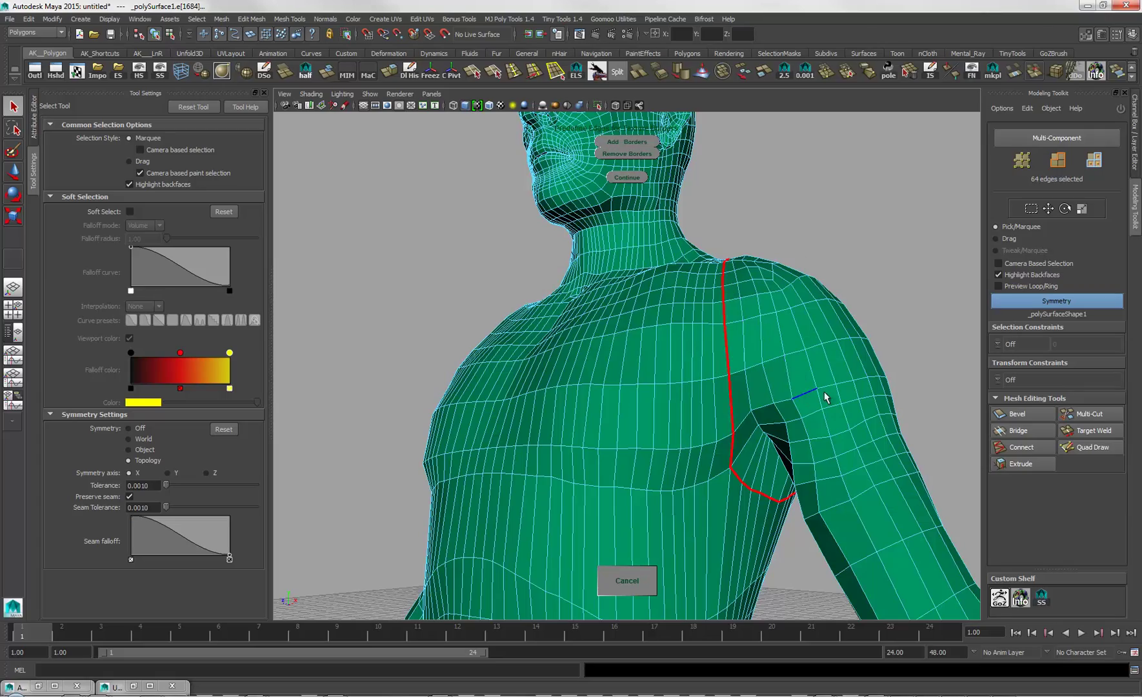
{"action": "left_click_drag", "start_coordinate": [823, 394], "coordinate": [546, 355], "text": "alt"}
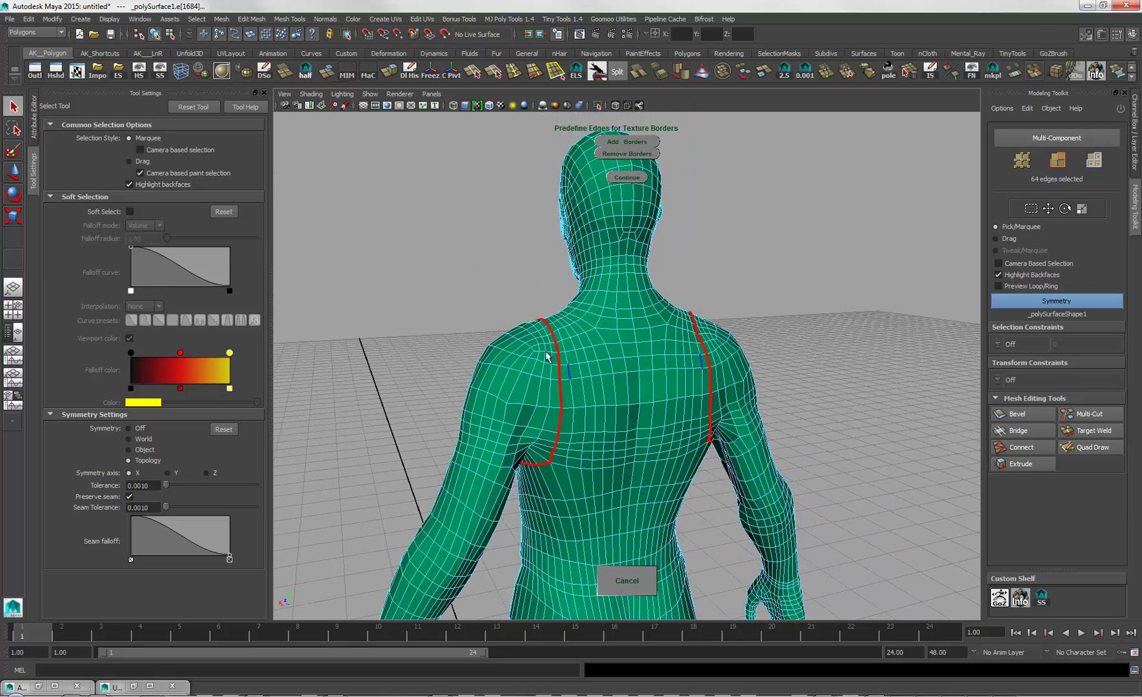
{"action": "left_click_drag", "start_coordinate": [553, 468], "coordinate": [724, 374], "text": "alt"}
{"action": "middle_click_drag", "start_coordinate": [723, 374], "coordinate": [637, 292], "text": "alt"}
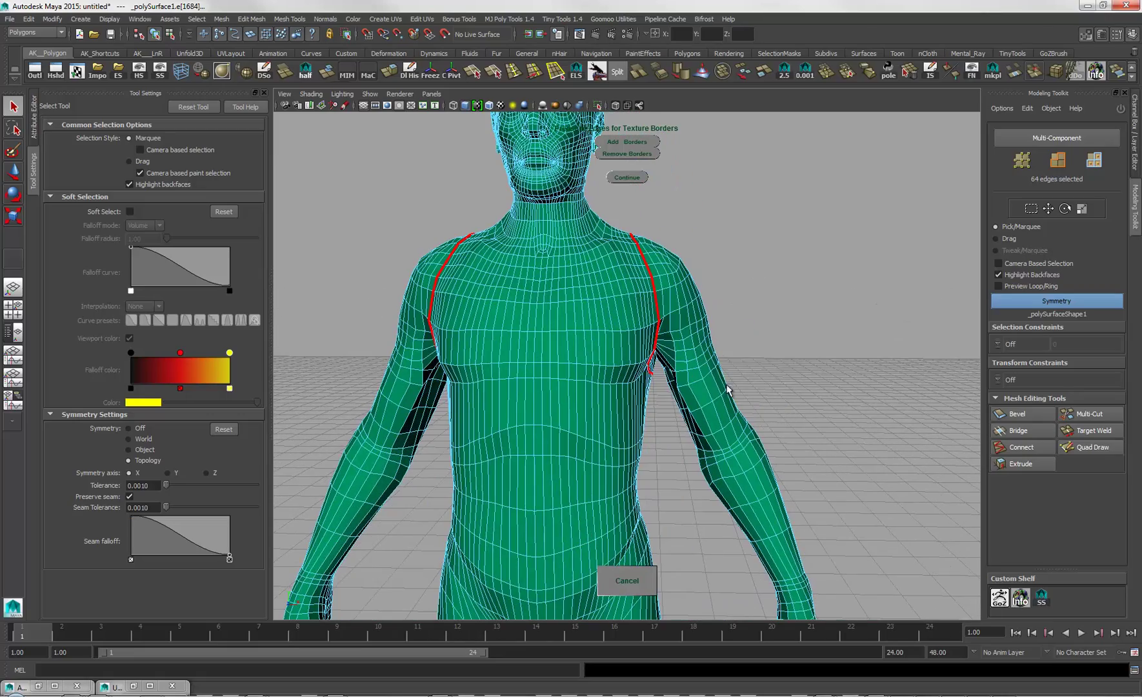
{"action": "scroll", "coordinate": [727, 389], "scroll_direction": "up", "scroll_amount": 10}
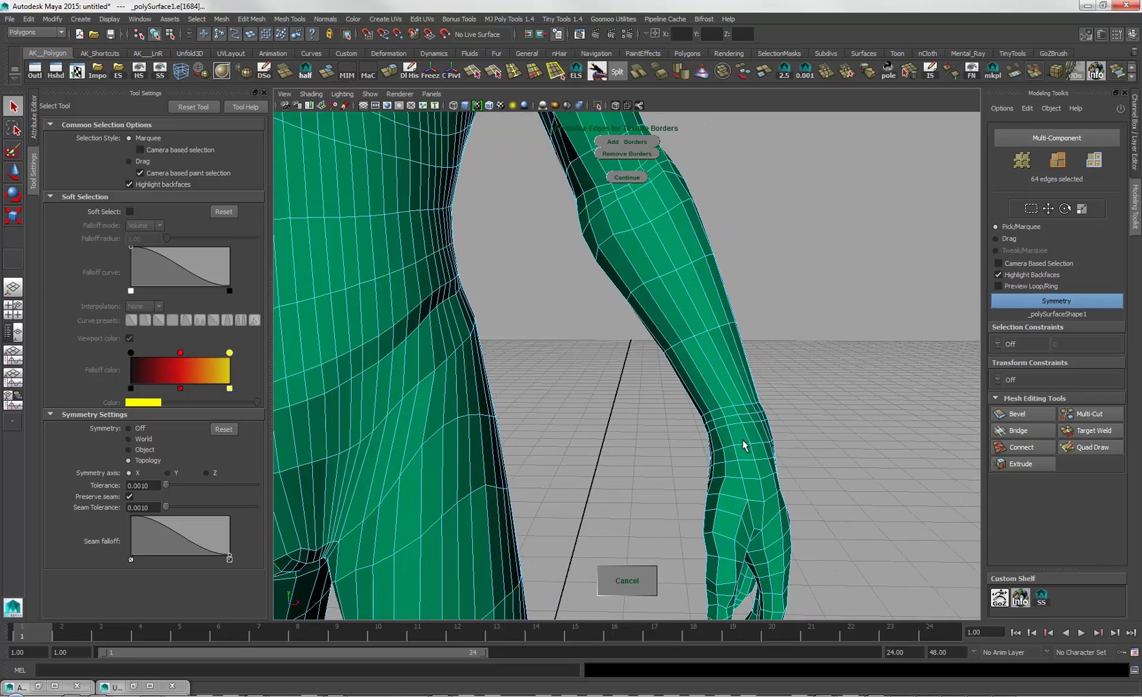
Step: Select the edge loop around the wrist on both arms and add it to the texture borders
{"action": "double_click", "coordinate": [733, 419]}
{"action": "left_click", "coordinate": [629, 141]}
{"action": "mouse_move", "coordinate": [853, 391]}
{"action": "left_mouse_down", "text": "alt"}
{"action": "mouse_move", "coordinate": [813, 375]}
{"action": "mouse_move", "coordinate": [665, 376]}
{"action": "mouse_move", "coordinate": [869, 344]}
{"action": "mouse_move", "coordinate": [815, 349]}
{"action": "mouse_move", "coordinate": [841, 370]}
{"action": "left_mouse_up", "text": "alt"}
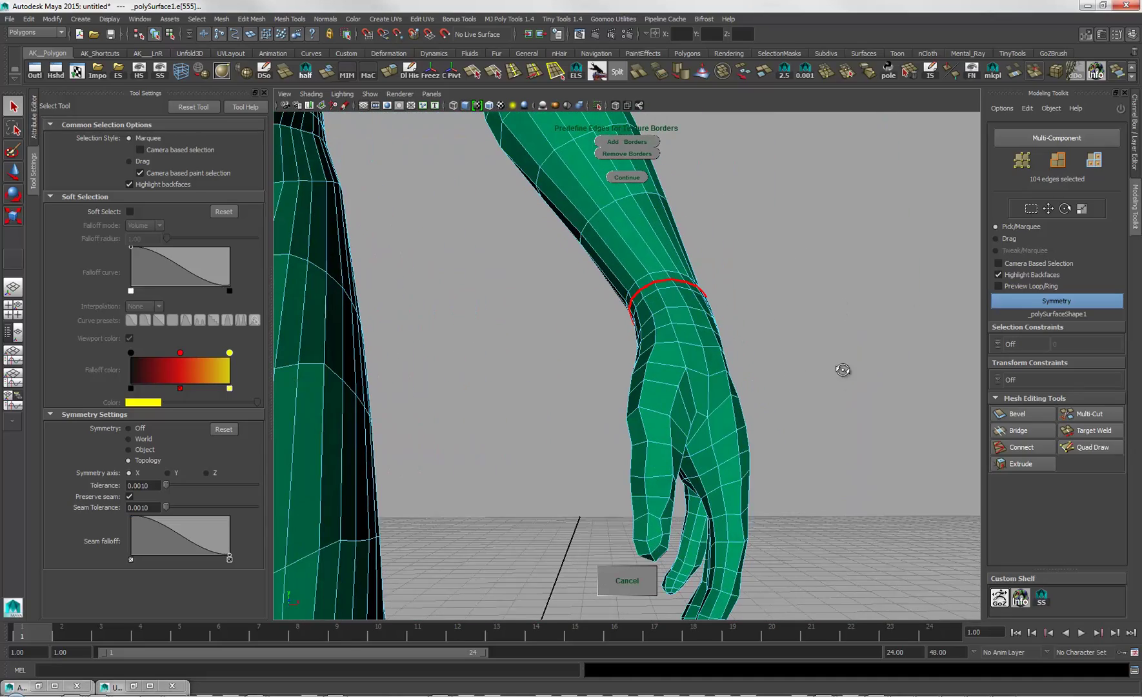
{"action": "left_click_drag", "start_coordinate": [856, 424], "coordinate": [832, 422], "text": "alt"}
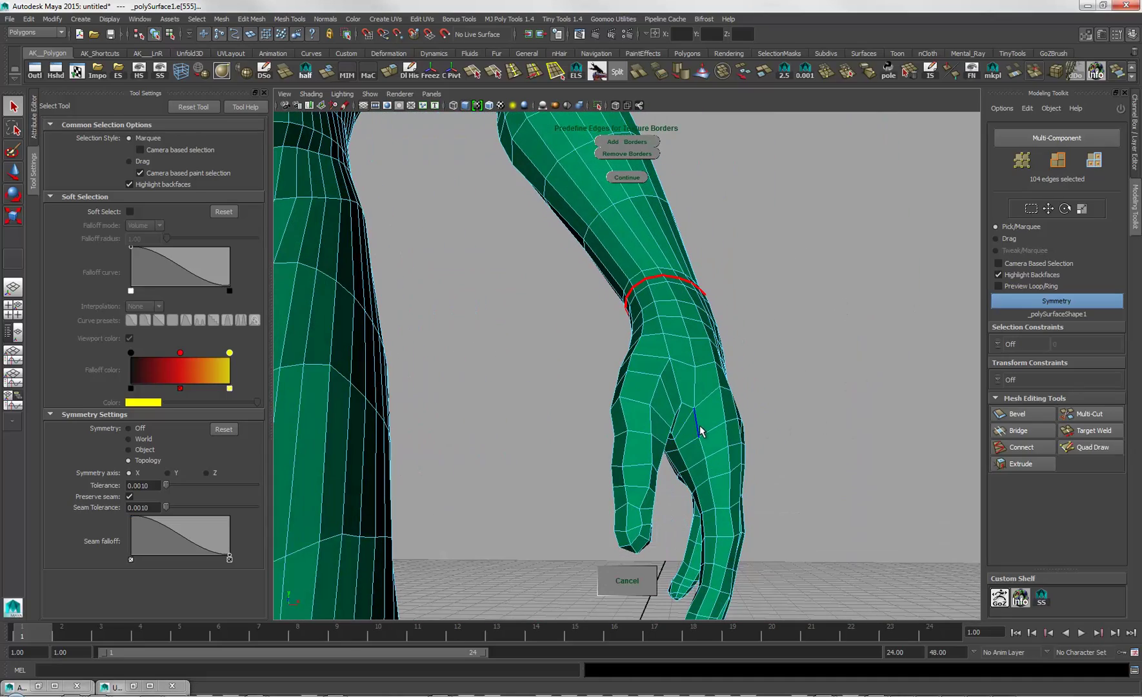
{"action": "double_click", "coordinate": [697, 422]}
{"action": "left_click_drag", "start_coordinate": [828, 475], "coordinate": [613, 328], "text": "alt"}
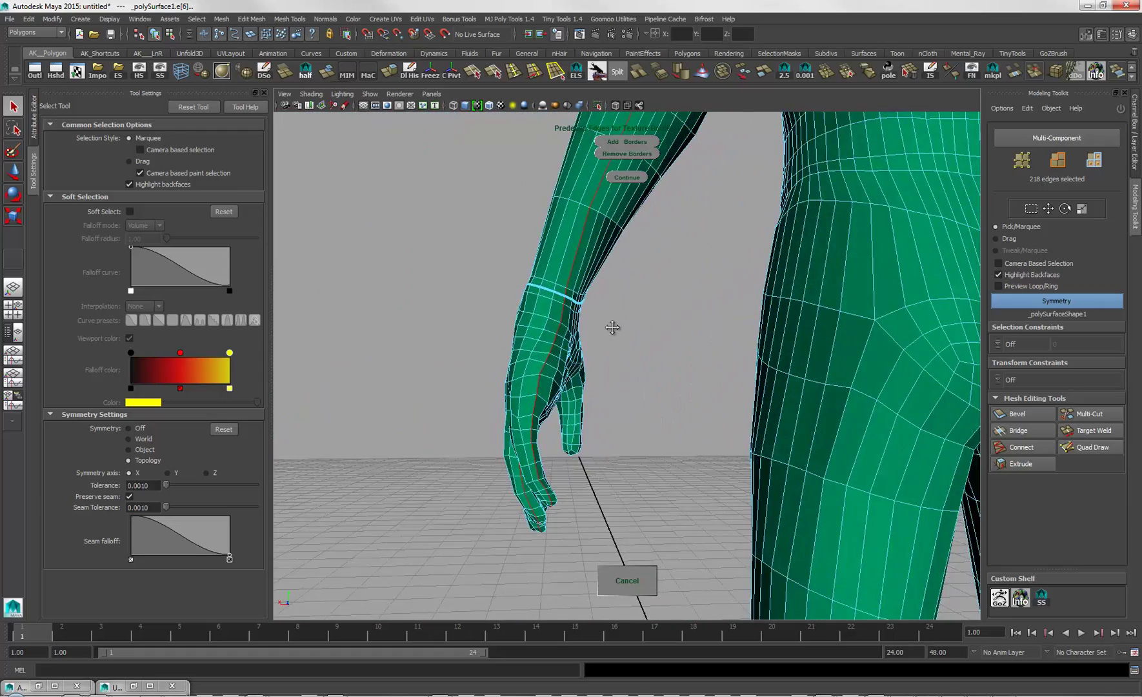
{"action": "middle_click_drag", "start_coordinate": [613, 327], "coordinate": [689, 342], "text": "alt"}
{"action": "right_click_drag", "start_coordinate": [690, 342], "coordinate": [867, 545], "text": "alt"}
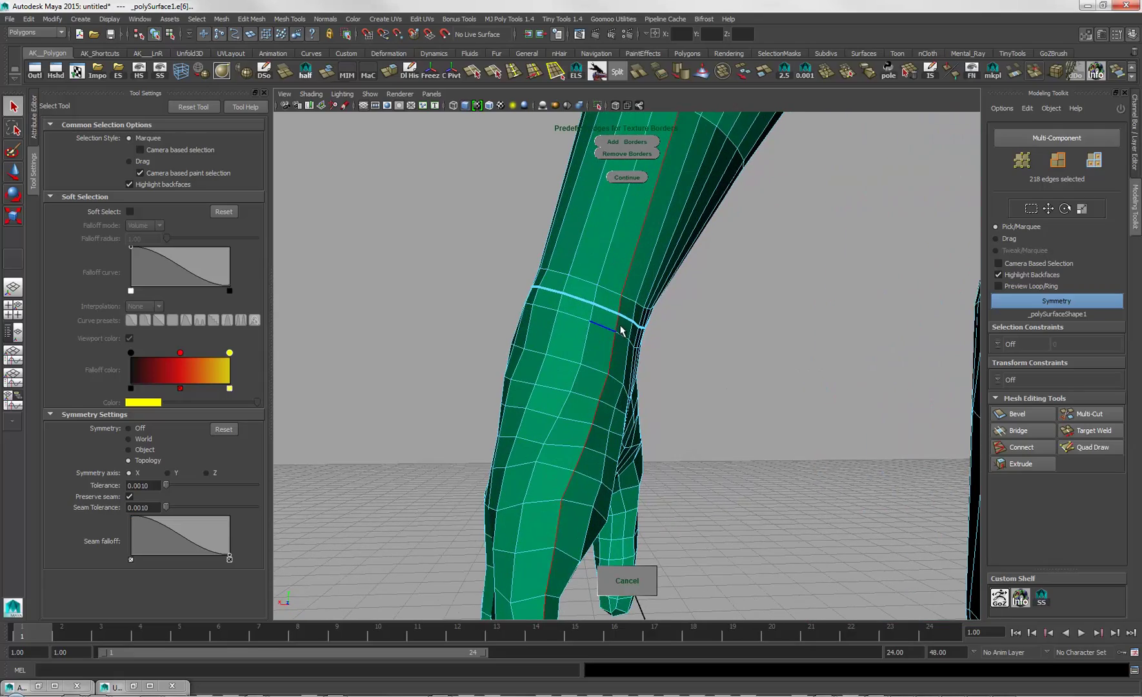
Step: Select the edges running from the wrist down the outer side of the hand and around the fingers, and add them as texture borders
{"action": "left_click", "coordinate": [650, 384]}
{"action": "mouse_move", "coordinate": [747, 416]}
{"action": "left_mouse_down", "text": "alt"}
{"action": "mouse_move", "coordinate": [874, 416]}
{"action": "mouse_move", "coordinate": [971, 396]}
{"action": "mouse_move", "coordinate": [740, 413]}
{"action": "left_mouse_up", "text": "alt"}
{"action": "double_click", "coordinate": [656, 407]}
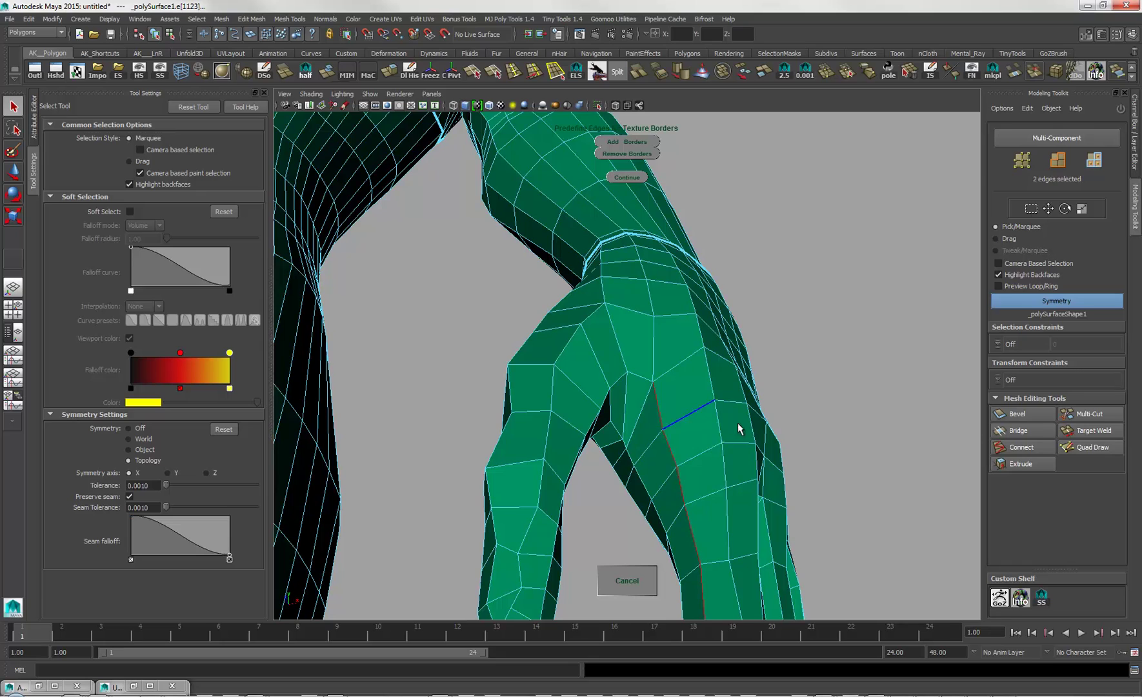
{"action": "right_click_drag", "start_coordinate": [738, 422], "coordinate": [684, 336], "text": "alt"}
{"action": "middle_click_drag", "start_coordinate": [704, 438], "coordinate": [745, 343], "text": "alt"}
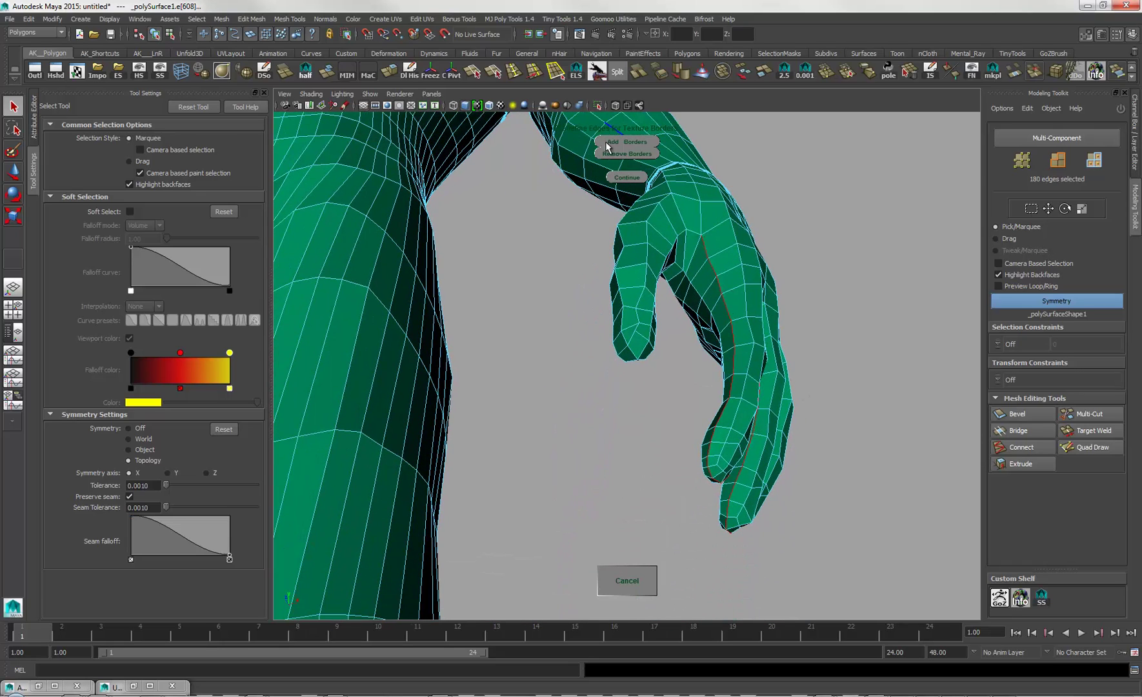
{"action": "left_click", "coordinate": [628, 143]}
{"action": "right_click_drag", "start_coordinate": [742, 327], "coordinate": [758, 335], "text": "alt"}
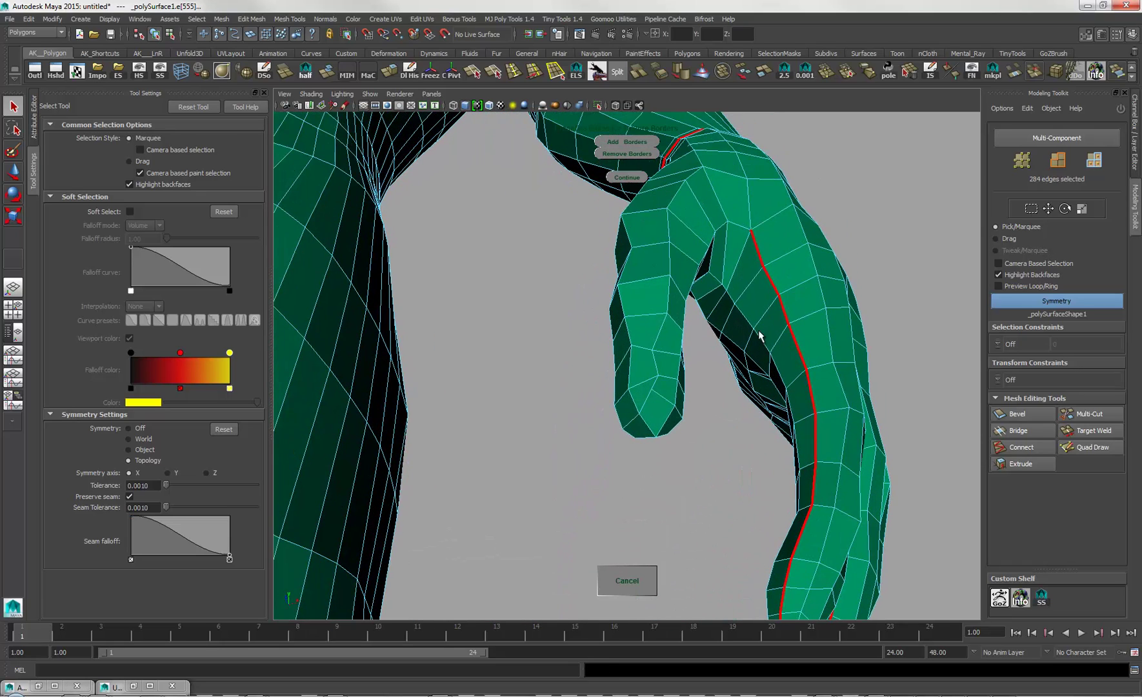
Step: Select the edges running from the web of the thumb around the thumb on both hands, and add them as texture borders
{"action": "left_click", "coordinate": [748, 231]}
{"action": "left_click_drag", "start_coordinate": [738, 287], "coordinate": [696, 307], "text": "alt"}
{"action": "double_click", "coordinate": [719, 342]}
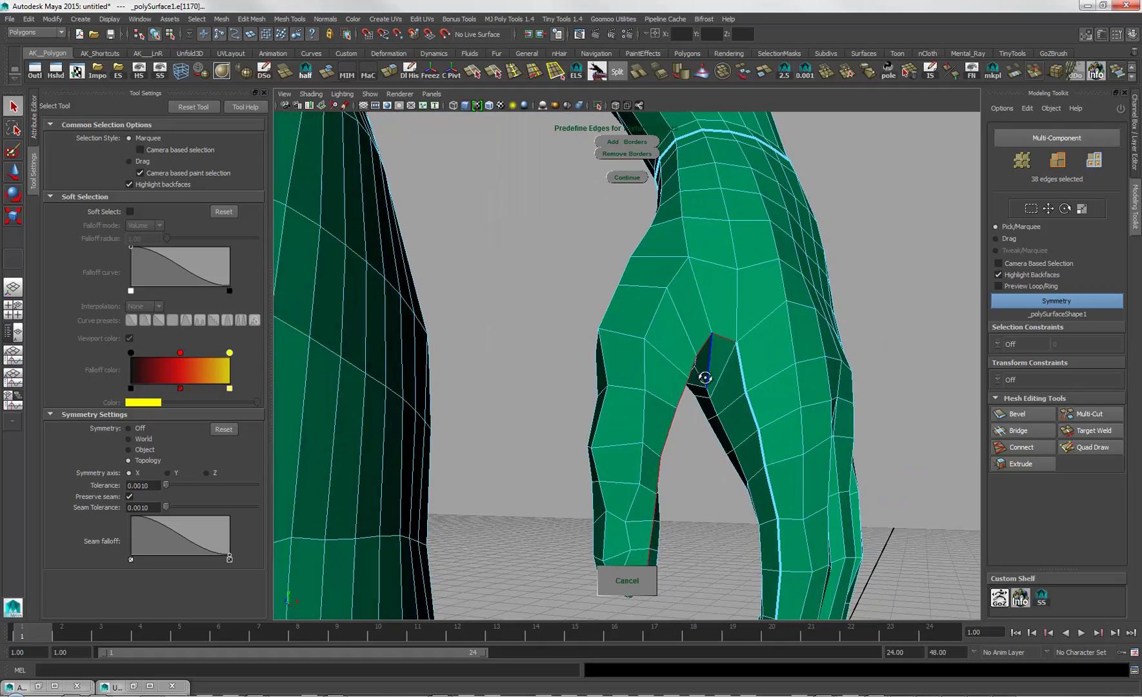
{"action": "left_click_drag", "start_coordinate": [703, 378], "coordinate": [797, 362], "text": "alt"}
{"action": "left_click_drag", "start_coordinate": [741, 289], "coordinate": [771, 335], "text": "alt"}
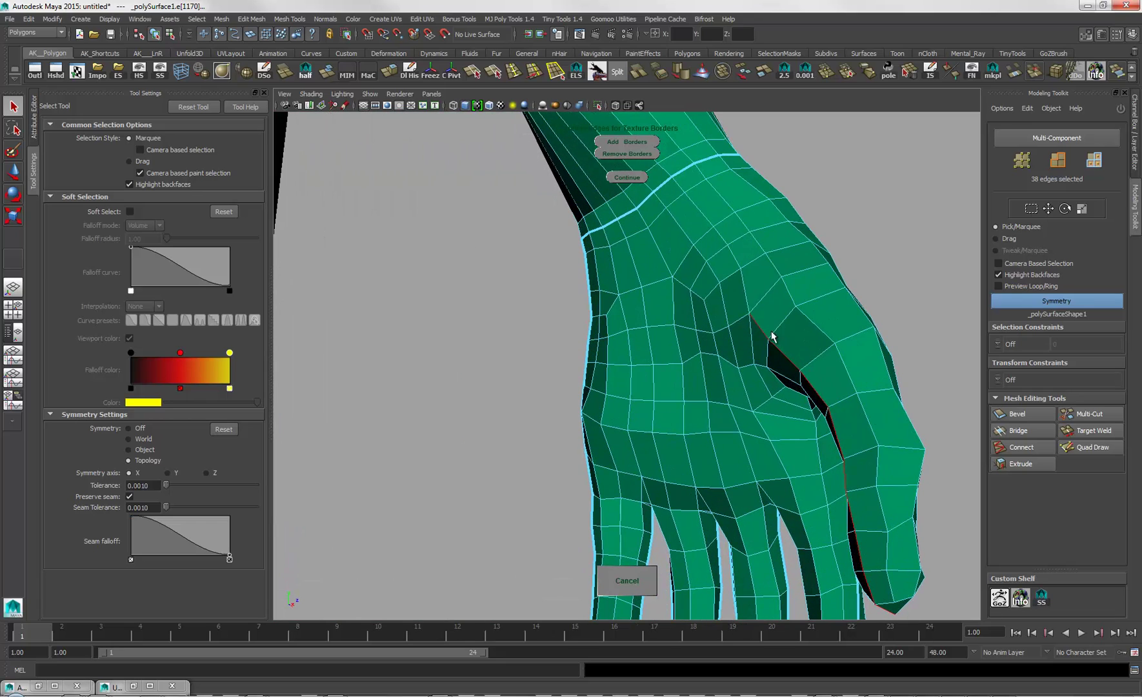
{"action": "left_click", "coordinate": [623, 143]}
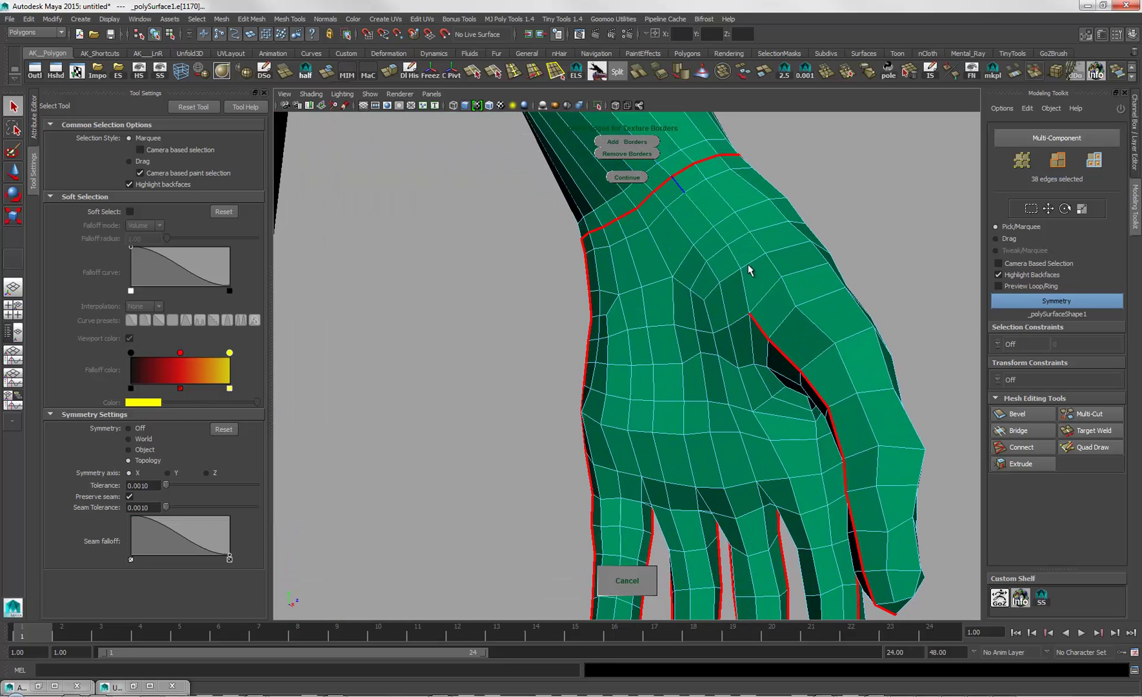
Step: Select the edge loop running from the thumb's base across the palm and past the wrist, and add it as a texture border
{"action": "left_click", "coordinate": [748, 283]}
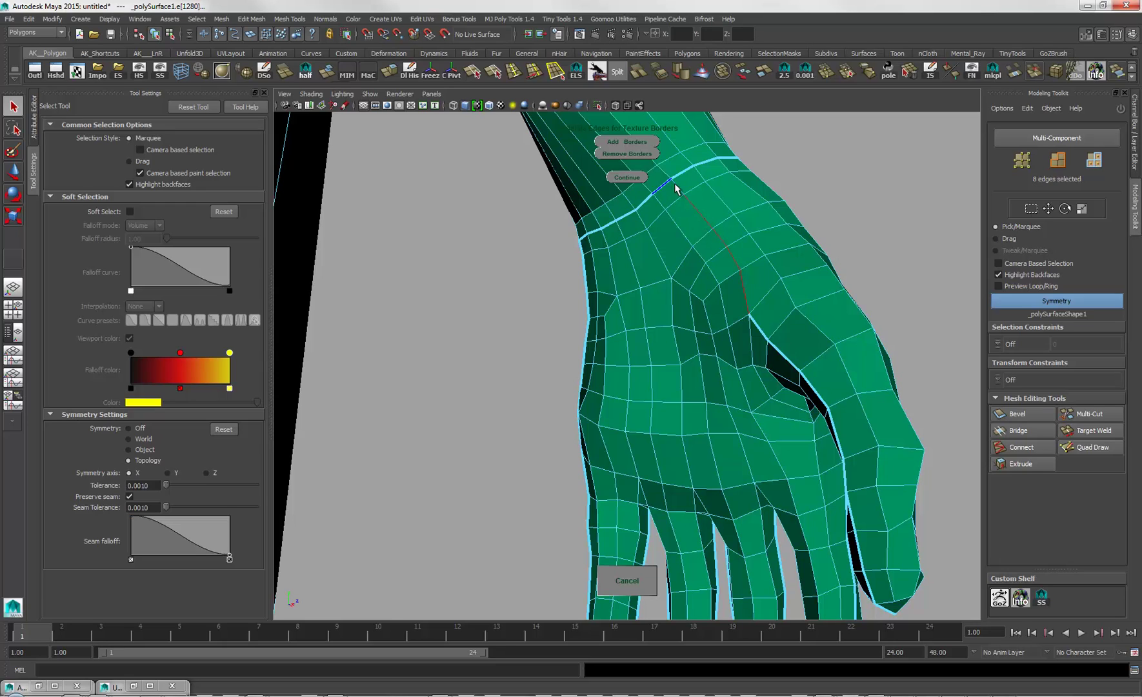
{"action": "key", "text": "ctrl+z"}
{"action": "double_click", "coordinate": [680, 194]}
{"action": "left_click", "coordinate": [635, 143]}
{"action": "right_click_drag", "start_coordinate": [878, 287], "coordinate": [654, 230], "text": "alt"}
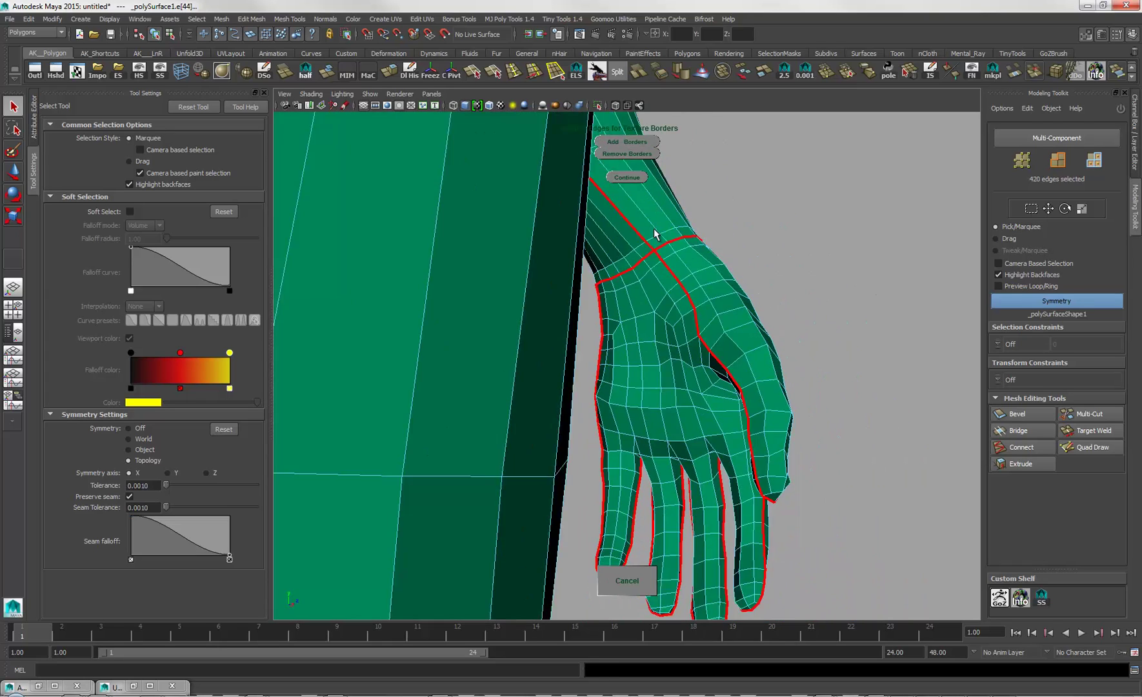
Step: Select the stretch of the palm border from just above the wrist, up the arm and down to the heel, and remove it from the borders
{"action": "left_click_drag", "start_coordinate": [654, 229], "coordinate": [632, 418], "text": "alt"}
{"action": "left_click_drag", "start_coordinate": [575, 500], "coordinate": [843, 350], "text": "alt"}
{"action": "middle_click_drag", "start_coordinate": [800, 329], "coordinate": [774, 472], "text": "alt"}
{"action": "right_click_drag", "start_coordinate": [775, 471], "coordinate": [671, 328], "text": "alt"}
{"action": "middle_click_drag", "start_coordinate": [671, 328], "coordinate": [667, 339], "text": "alt"}
{"action": "mouse_move", "coordinate": [666, 339]}
{"action": "left_mouse_down", "text": "alt"}
{"action": "mouse_move", "coordinate": [709, 390]}
{"action": "mouse_move", "coordinate": [739, 345]}
{"action": "mouse_move", "coordinate": [678, 408]}
{"action": "mouse_move", "coordinate": [778, 362]}
{"action": "mouse_move", "coordinate": [671, 339]}
{"action": "left_mouse_up", "text": "alt"}
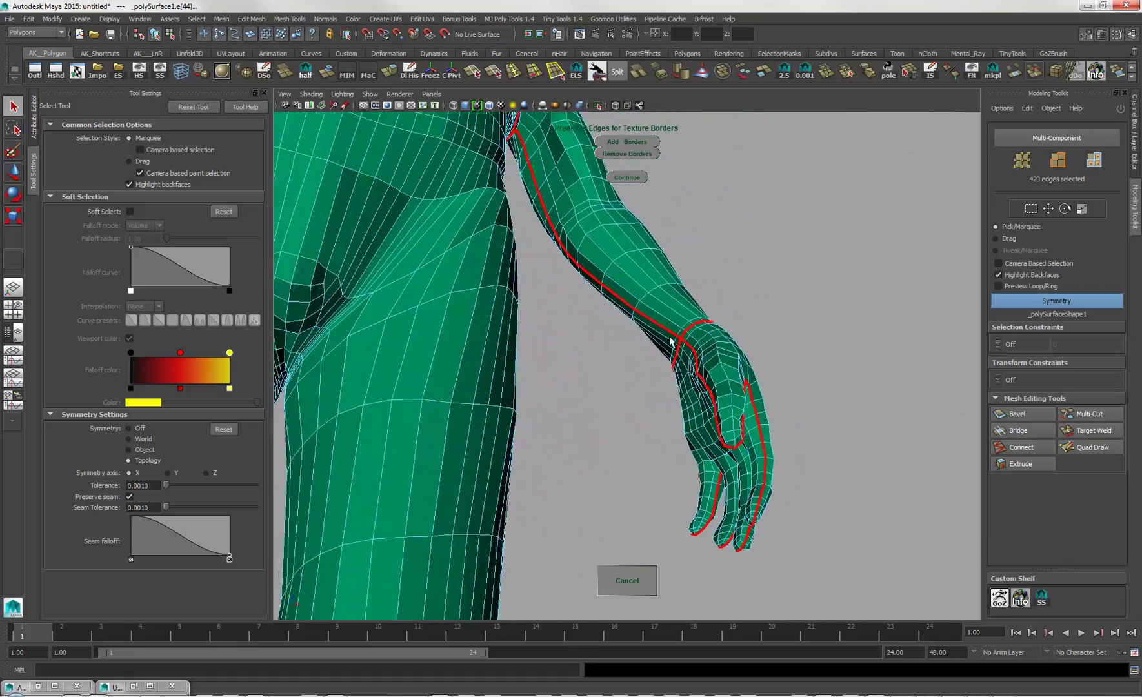
{"action": "right_click_drag", "start_coordinate": [671, 340], "coordinate": [758, 359], "text": "alt"}
{"action": "left_click", "coordinate": [708, 330]}
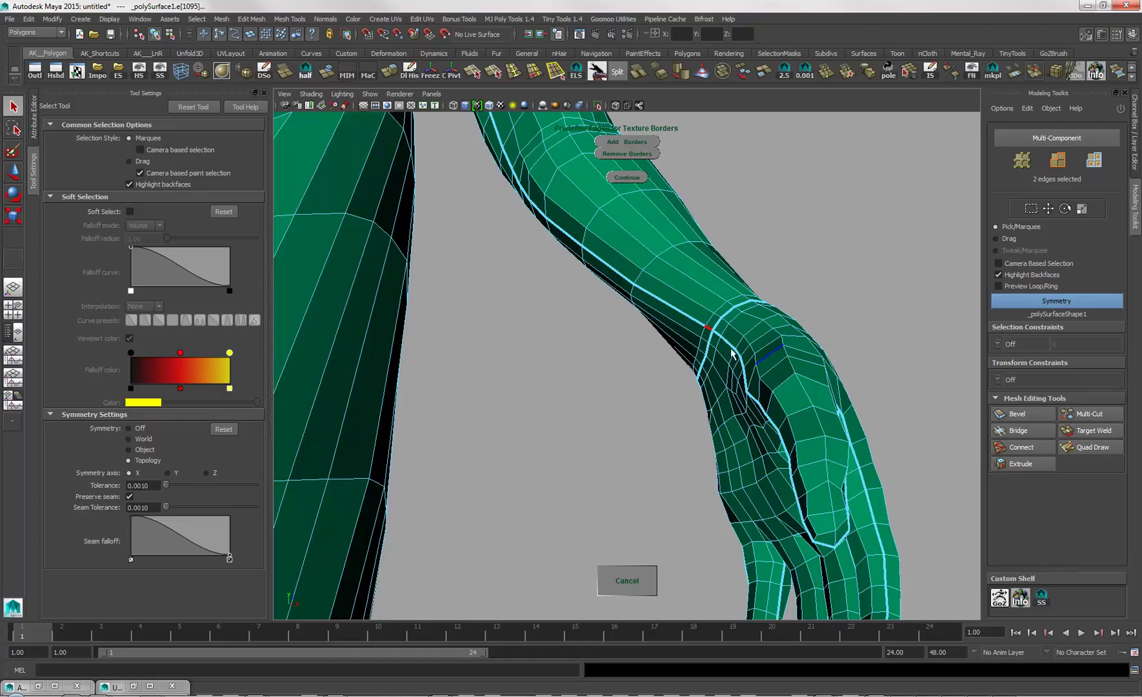
{"action": "right_click_drag", "start_coordinate": [730, 353], "coordinate": [679, 244], "text": "alt"}
{"action": "middle_click_drag", "start_coordinate": [678, 243], "coordinate": [744, 120], "text": "alt"}
{"action": "right_click_drag", "start_coordinate": [745, 120], "coordinate": [635, 327], "text": "alt"}
{"action": "middle_click_drag", "start_coordinate": [635, 326], "coordinate": [607, 129], "text": "alt"}
{"action": "left_click_drag", "start_coordinate": [674, 330], "coordinate": [632, 362], "text": "alt"}
{"action": "middle_click_drag", "start_coordinate": [632, 362], "coordinate": [823, 362], "text": "alt"}
{"action": "left_click_drag", "start_coordinate": [823, 361], "coordinate": [670, 388], "text": "alt"}
{"action": "middle_click_drag", "start_coordinate": [670, 388], "coordinate": [780, 293], "text": "alt"}
{"action": "right_click_drag", "start_coordinate": [780, 293], "coordinate": [793, 464], "text": "alt"}
{"action": "left_click_drag", "start_coordinate": [793, 464], "coordinate": [623, 436], "text": "alt"}
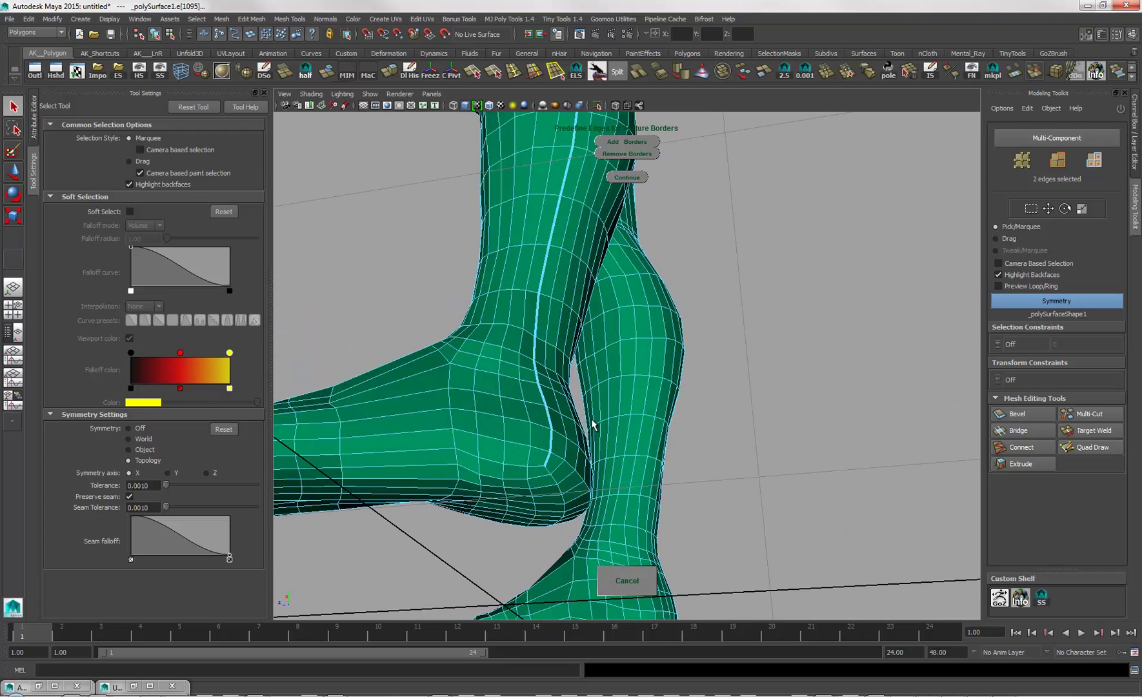
{"action": "double_click", "coordinate": [547, 460]}
{"action": "left_click", "coordinate": [634, 154]}
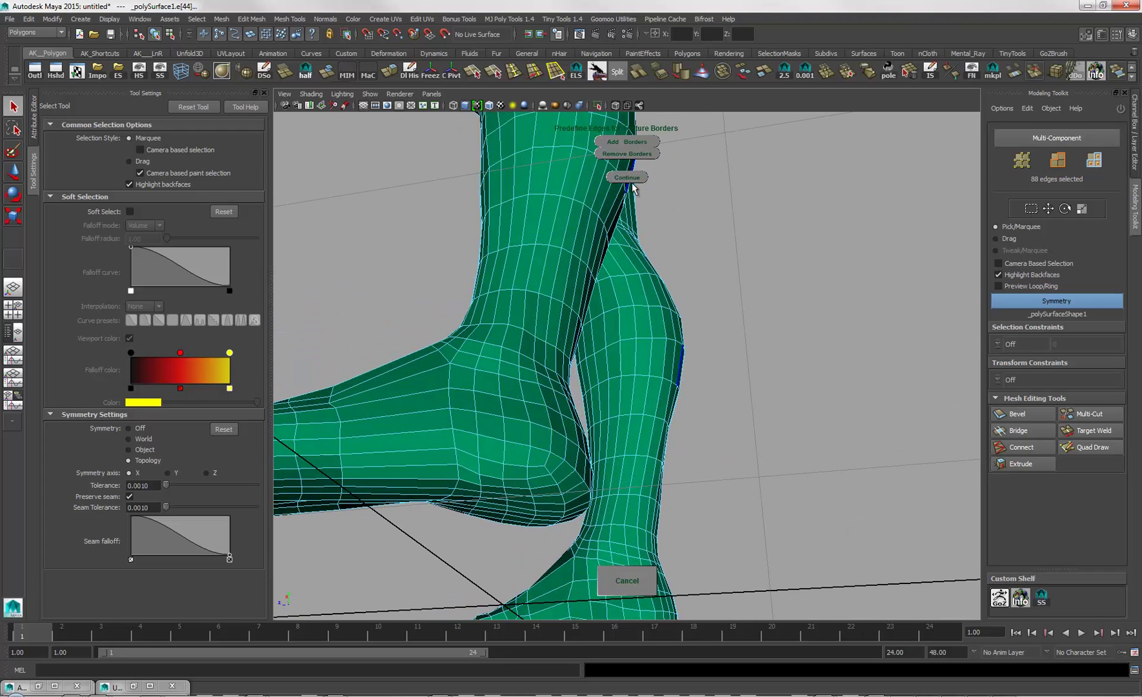
Step: Examine the remaining texture borders on the hands, wrists and shoulders from several angles
{"action": "right_click_drag", "start_coordinate": [580, 323], "coordinate": [490, 388], "text": "alt"}
{"action": "middle_click_drag", "start_coordinate": [491, 389], "coordinate": [516, 580], "text": "alt"}
{"action": "left_click_drag", "start_coordinate": [619, 400], "coordinate": [696, 280], "text": "alt"}
{"action": "middle_click_drag", "start_coordinate": [696, 281], "coordinate": [703, 514], "text": "alt"}
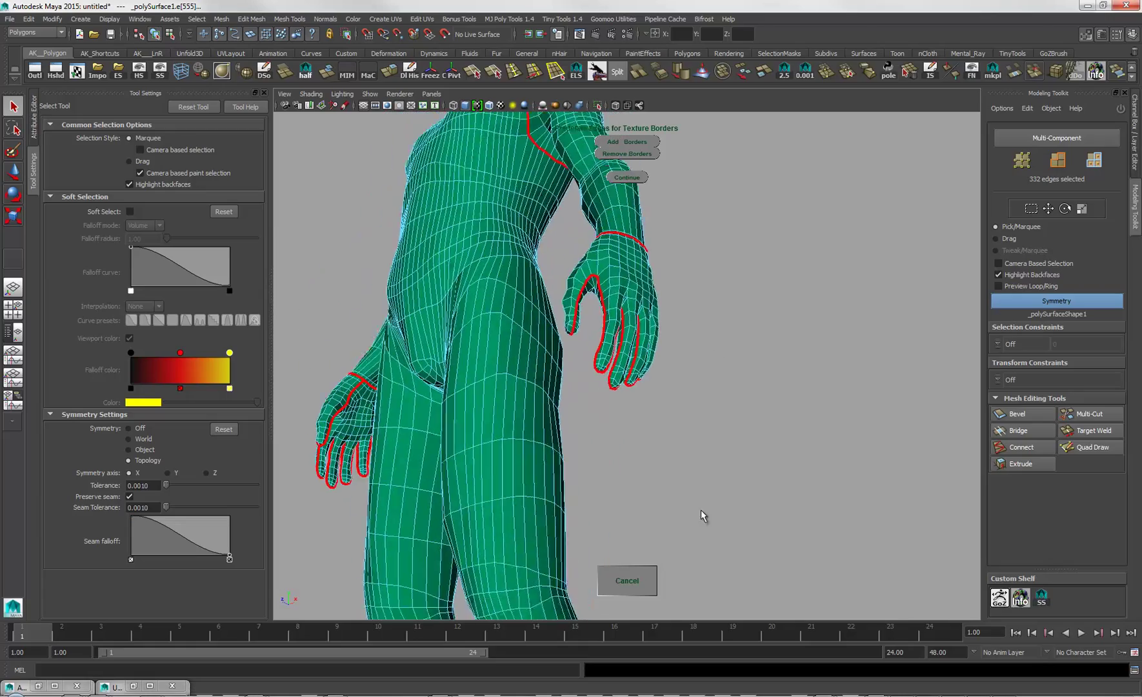
{"action": "left_click_drag", "start_coordinate": [664, 419], "coordinate": [699, 327], "text": "alt"}
{"action": "middle_click_drag", "start_coordinate": [699, 310], "coordinate": [712, 431], "text": "alt"}
{"action": "left_click_drag", "start_coordinate": [711, 430], "coordinate": [630, 372], "text": "alt"}
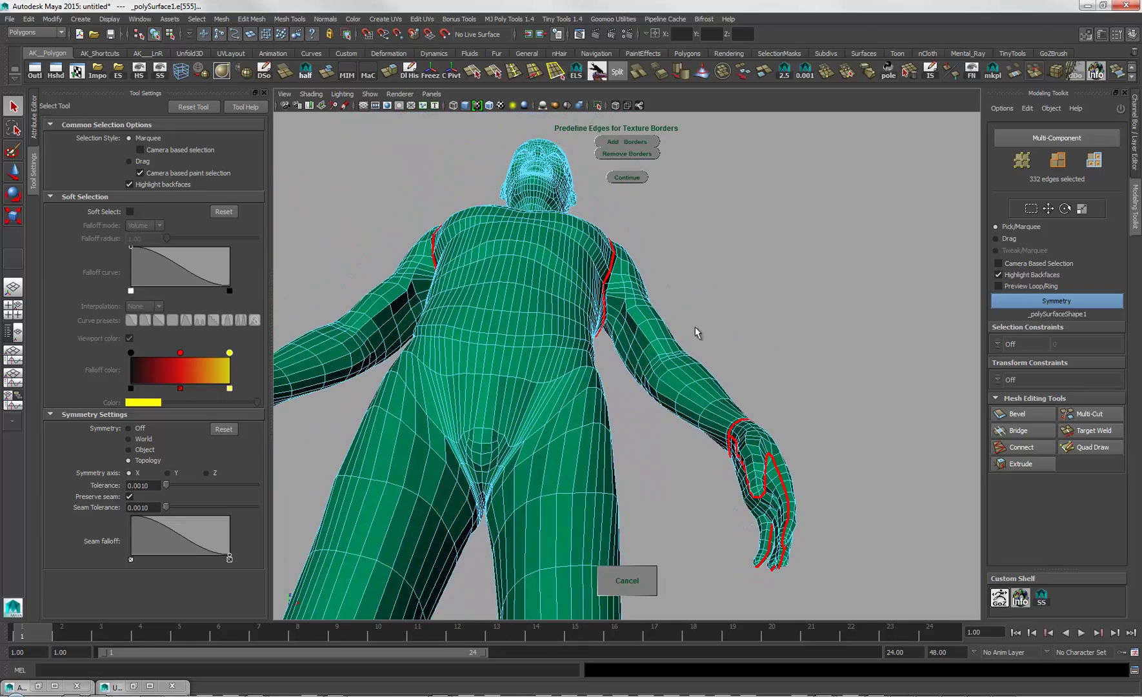
{"action": "right_click_drag", "start_coordinate": [696, 332], "coordinate": [774, 339], "text": "alt"}
{"action": "left_click_drag", "start_coordinate": [774, 339], "coordinate": [785, 439], "text": "alt"}
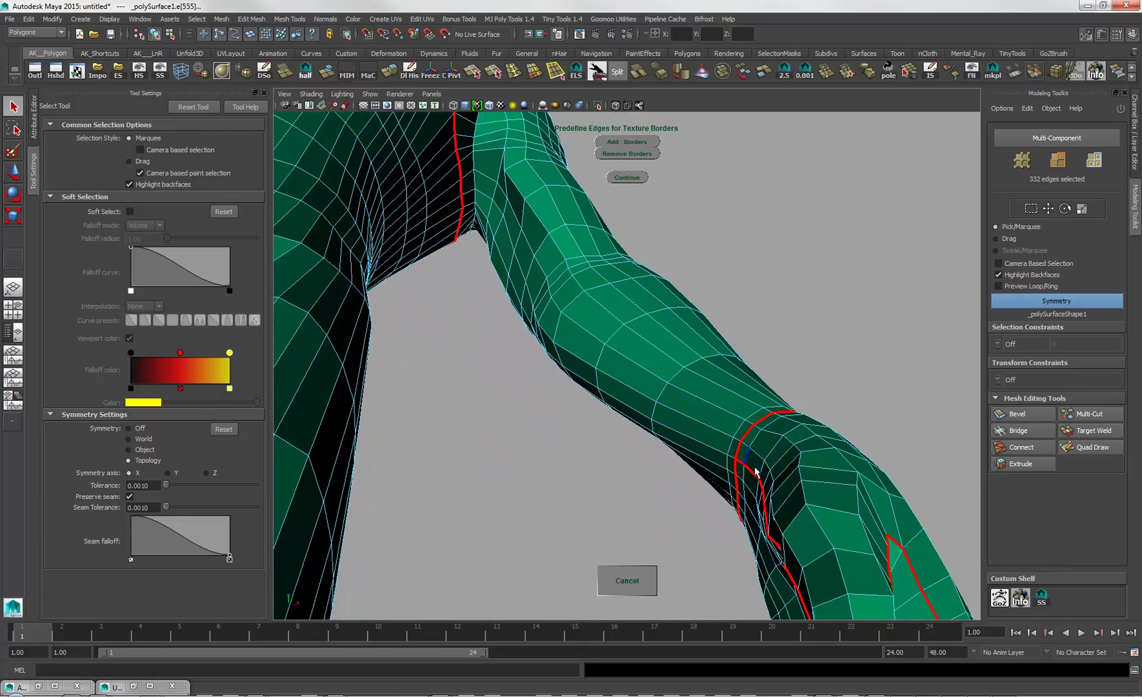
Step: Select the inner-arm edges between the armpit border and the wrist border on both arms, and add them as texture borders
{"action": "double_click", "coordinate": [731, 458]}
{"action": "left_click_drag", "start_coordinate": [733, 461], "coordinate": [624, 343], "text": "alt"}
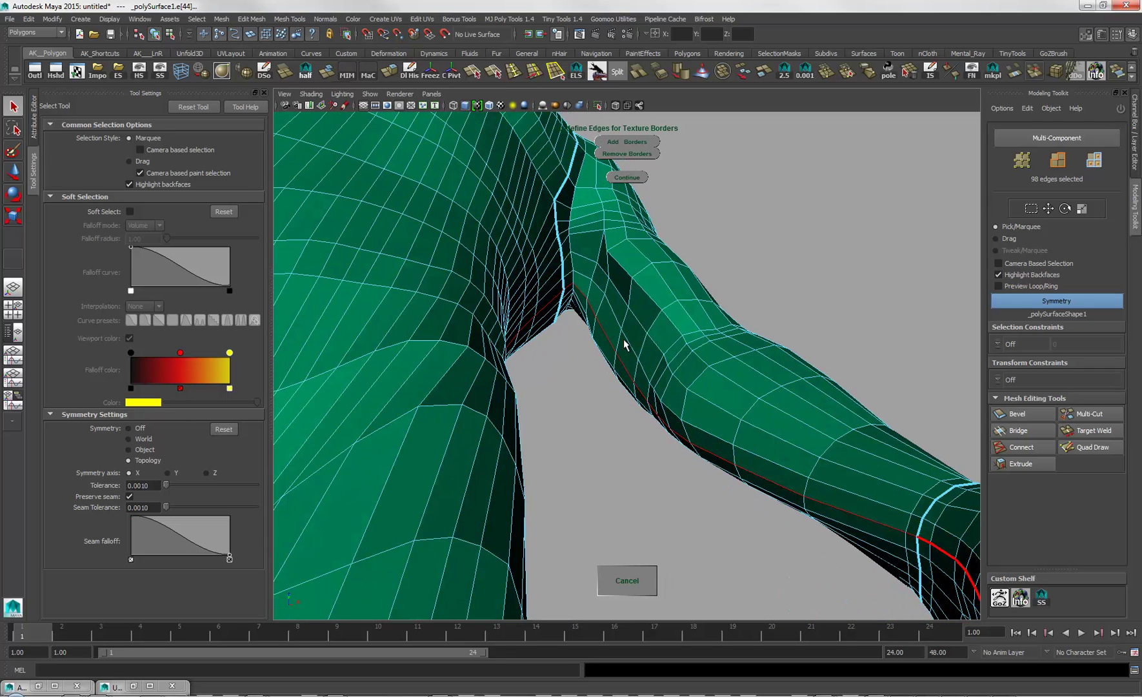
{"action": "left_click", "coordinate": [570, 293]}
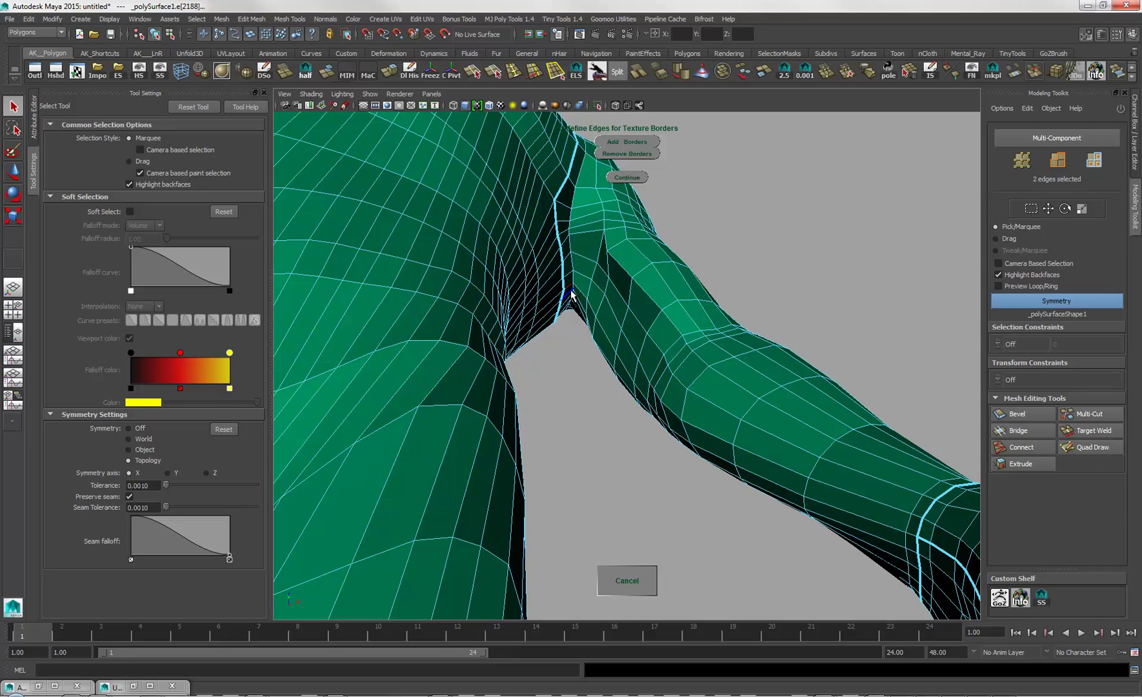
{"action": "double_click", "coordinate": [911, 535], "text": "shift"}
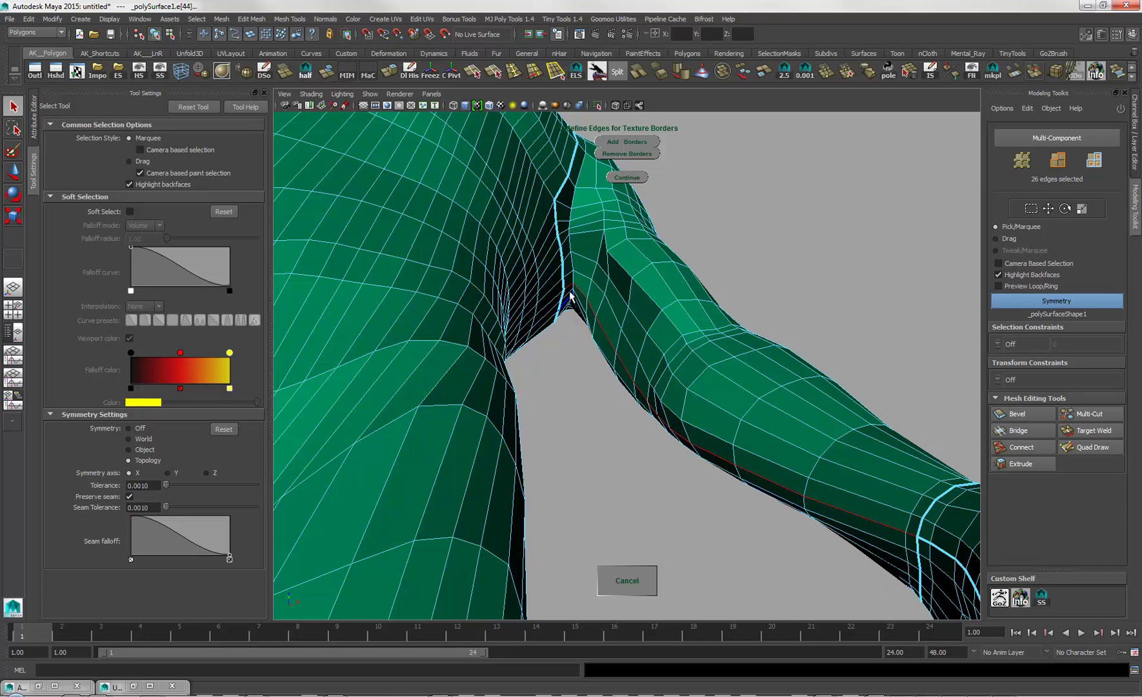
{"action": "left_click", "coordinate": [626, 143]}
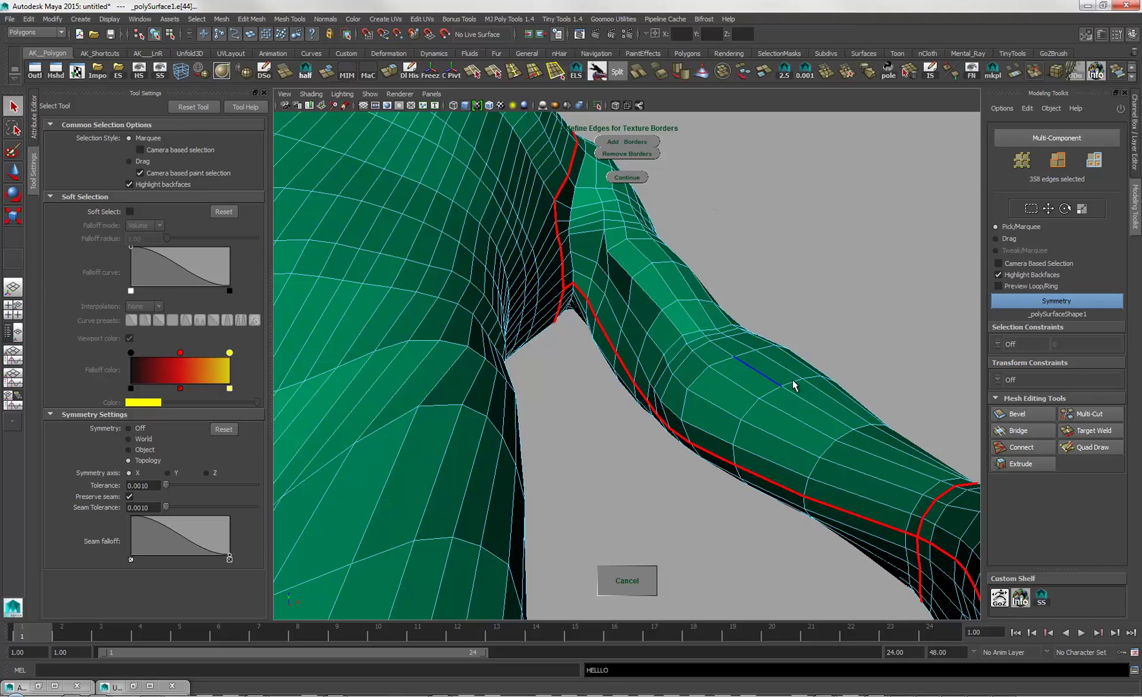
Step: Check the arm and shoulder borders from the front, and survey the torso, hips and thighs
{"action": "scroll", "coordinate": [774, 320], "scroll_direction": "down", "scroll_amount": 3}
{"action": "left_click_drag", "start_coordinate": [774, 320], "coordinate": [832, 332], "text": "alt"}
{"action": "middle_click_drag", "start_coordinate": [832, 332], "coordinate": [752, 321], "text": "alt"}
{"action": "right_click_drag", "start_coordinate": [752, 321], "coordinate": [594, 283], "text": "alt"}
{"action": "left_click_drag", "start_coordinate": [594, 282], "coordinate": [730, 342], "text": "alt"}
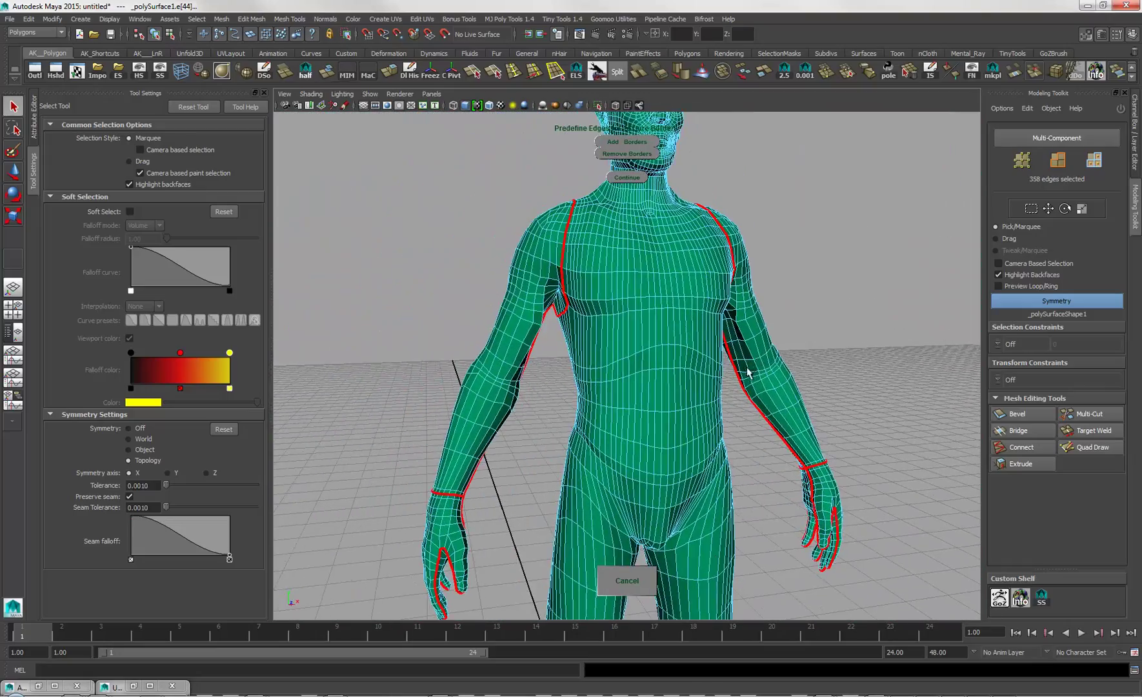
{"action": "middle_click_drag", "start_coordinate": [693, 366], "coordinate": [670, 385], "text": "alt"}
{"action": "middle_click_drag", "start_coordinate": [641, 338], "coordinate": [639, 158], "text": "alt"}
{"action": "middle_click_drag", "start_coordinate": [658, 461], "coordinate": [660, 308], "text": "alt"}
{"action": "right_click_drag", "start_coordinate": [659, 308], "coordinate": [705, 375], "text": "alt"}
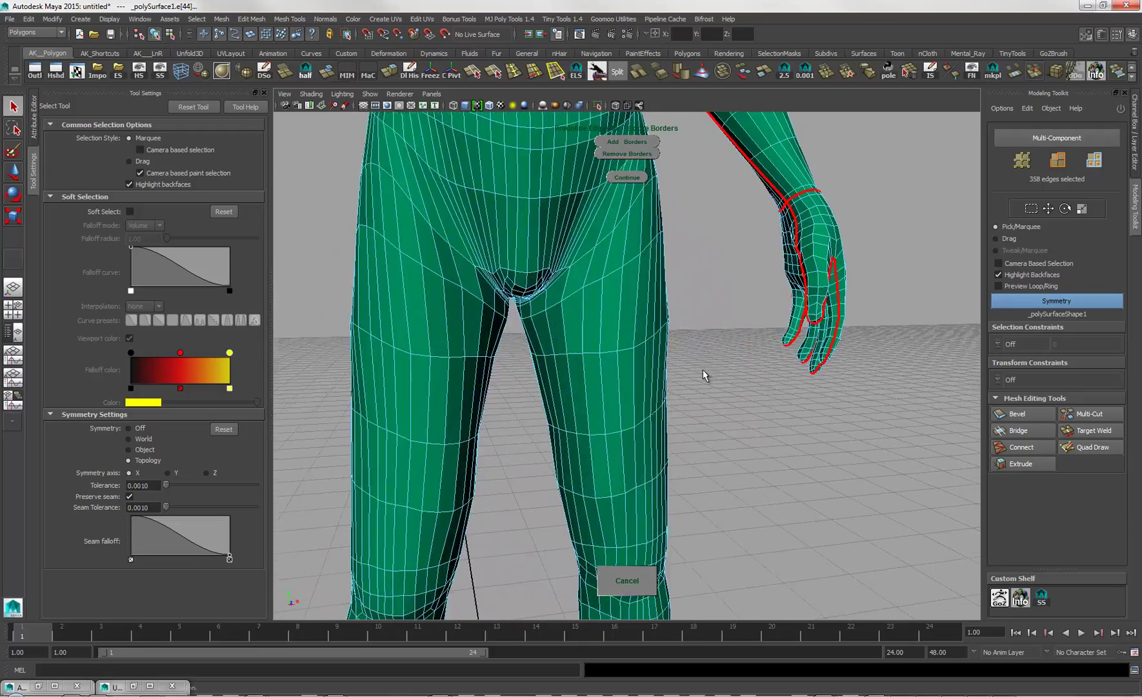
Step: Select the edges around the top of both legs, through the groin, over the hips and under the buttocks, and add them as texture borders
{"action": "left_click_drag", "start_coordinate": [706, 375], "coordinate": [648, 316], "text": "alt"}
{"action": "middle_click_drag", "start_coordinate": [649, 316], "coordinate": [707, 382], "text": "alt"}
{"action": "right_click_drag", "start_coordinate": [707, 381], "coordinate": [756, 418], "text": "alt"}
{"action": "left_click_drag", "start_coordinate": [756, 418], "coordinate": [702, 365], "text": "alt"}
{"action": "right_click_drag", "start_coordinate": [702, 366], "coordinate": [774, 429], "text": "alt"}
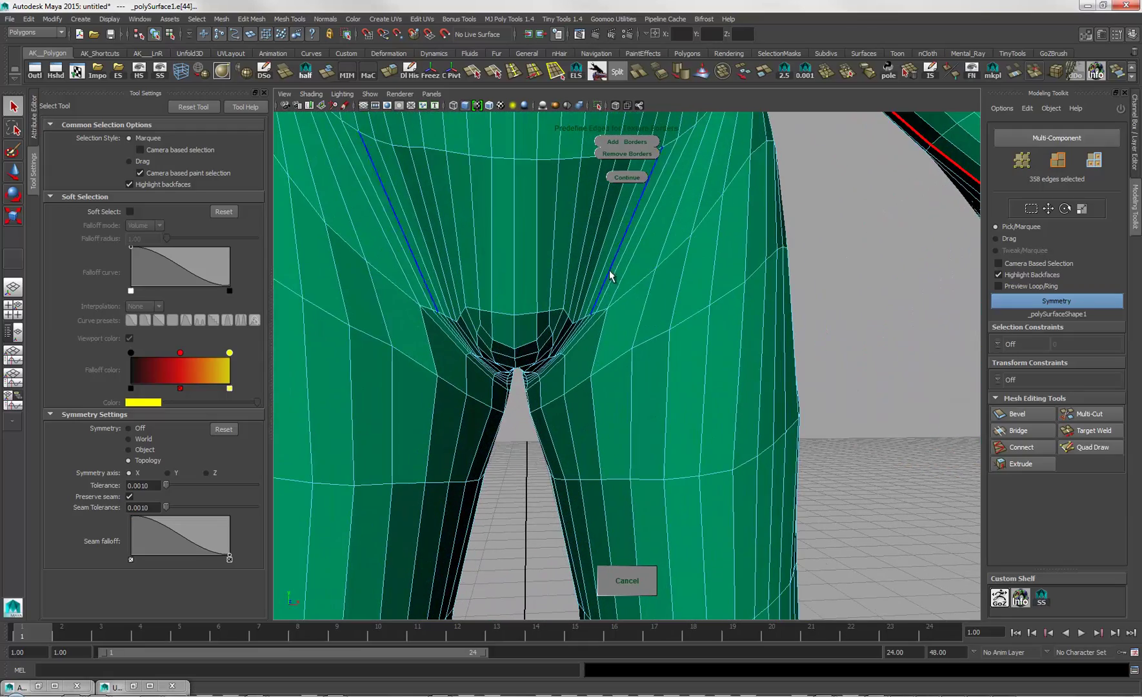
{"action": "double_click", "coordinate": [592, 330]}
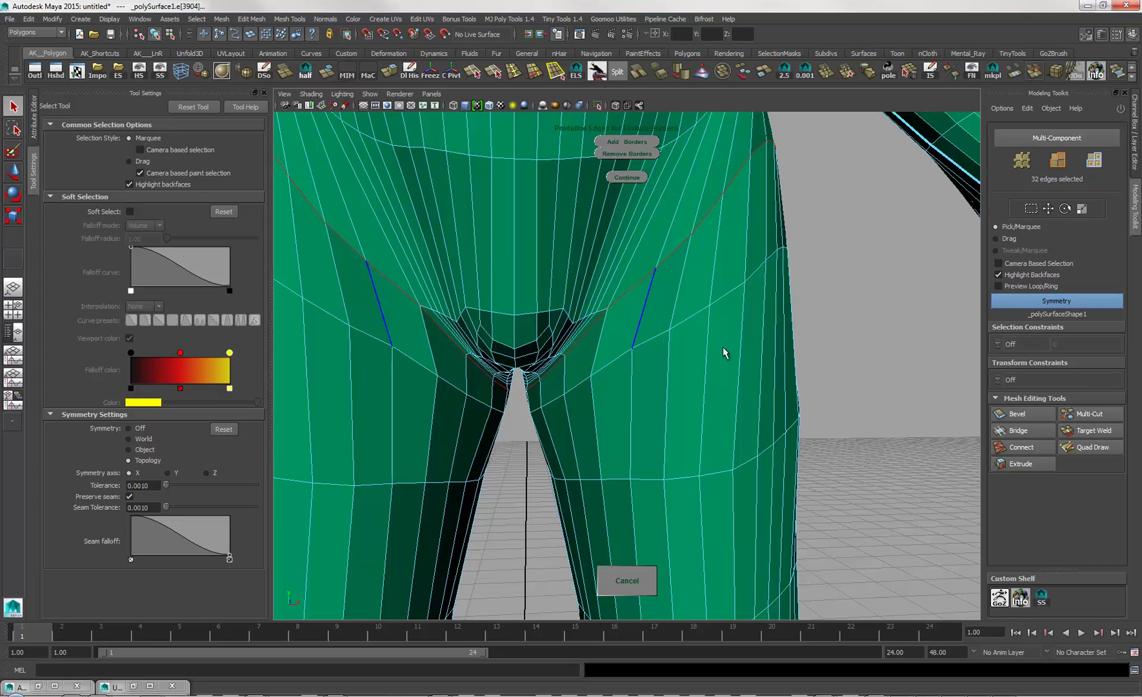
{"action": "left_click_drag", "start_coordinate": [726, 352], "coordinate": [734, 311], "text": "alt"}
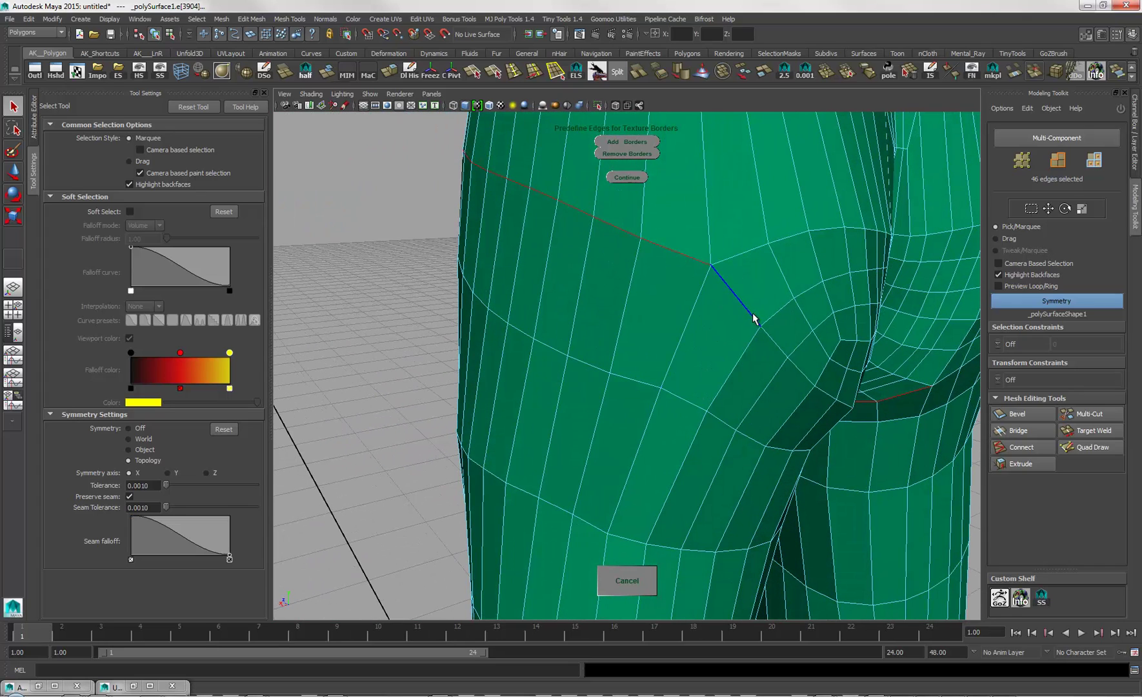
{"action": "double_click", "coordinate": [753, 318], "text": "shift"}
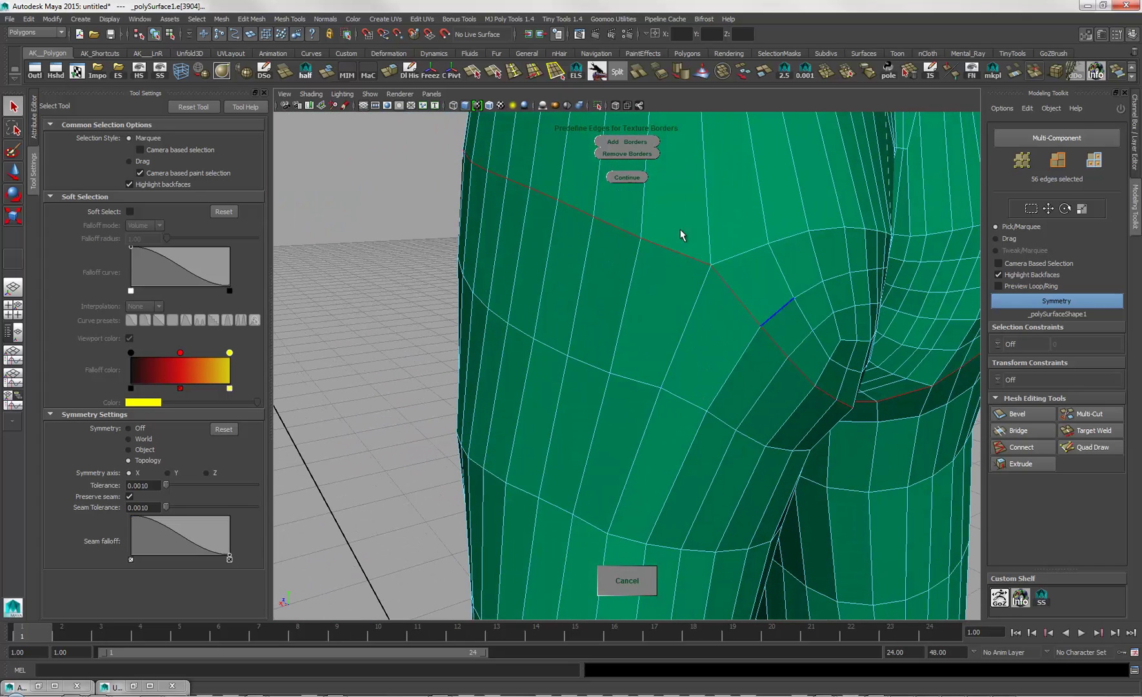
{"action": "left_click", "coordinate": [633, 143]}
{"action": "left_click_drag", "start_coordinate": [688, 222], "coordinate": [852, 374], "text": "alt"}
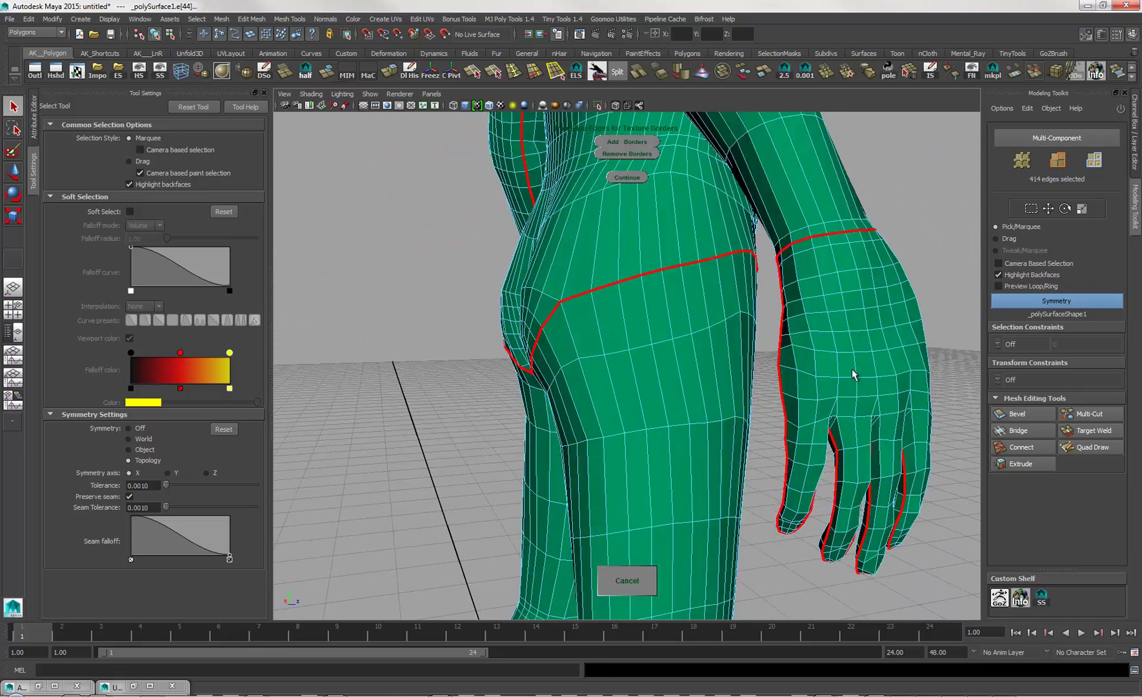
Step: Select the edge loop around the ankle on both legs and add it to the texture borders
{"action": "middle_click_drag", "start_coordinate": [852, 374], "coordinate": [767, 293], "text": "alt"}
{"action": "right_click_drag", "start_coordinate": [767, 292], "coordinate": [423, 340], "text": "alt"}
{"action": "left_click_drag", "start_coordinate": [423, 339], "coordinate": [542, 367], "text": "alt"}
{"action": "middle_click_drag", "start_coordinate": [542, 368], "coordinate": [554, 258], "text": "alt"}
{"action": "right_click_drag", "start_coordinate": [555, 258], "coordinate": [829, 477], "text": "alt"}
{"action": "middle_click_drag", "start_coordinate": [723, 290], "coordinate": [708, 389], "text": "alt"}
{"action": "left_click_drag", "start_coordinate": [708, 388], "coordinate": [652, 338], "text": "alt"}
{"action": "middle_click_drag", "start_coordinate": [652, 338], "coordinate": [541, 399], "text": "alt"}
{"action": "right_click_drag", "start_coordinate": [542, 399], "coordinate": [761, 487], "text": "alt"}
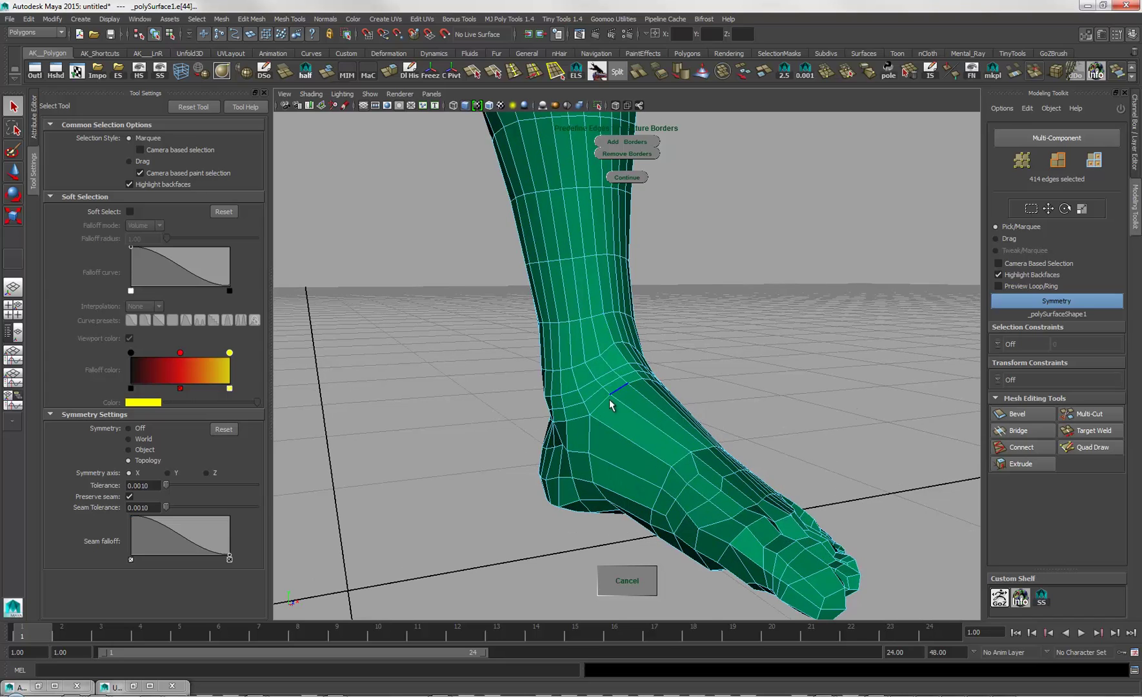
{"action": "double_click", "coordinate": [595, 391]}
{"action": "left_click", "coordinate": [633, 138]}
Step: Select the edge loop running around the sides of both feet from heel to toes, and add it to the texture borders
{"action": "left_click_drag", "start_coordinate": [805, 402], "coordinate": [736, 396], "text": "alt"}
{"action": "double_click", "coordinate": [756, 490]}
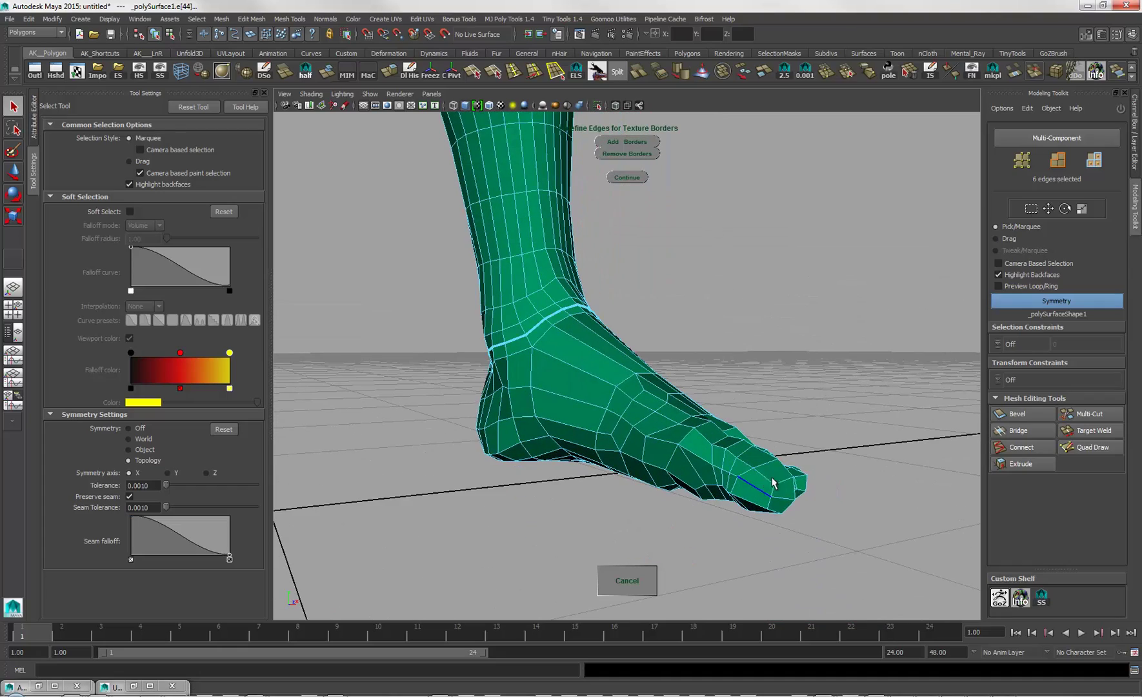
{"action": "left_click_drag", "start_coordinate": [848, 443], "coordinate": [583, 420], "text": "alt"}
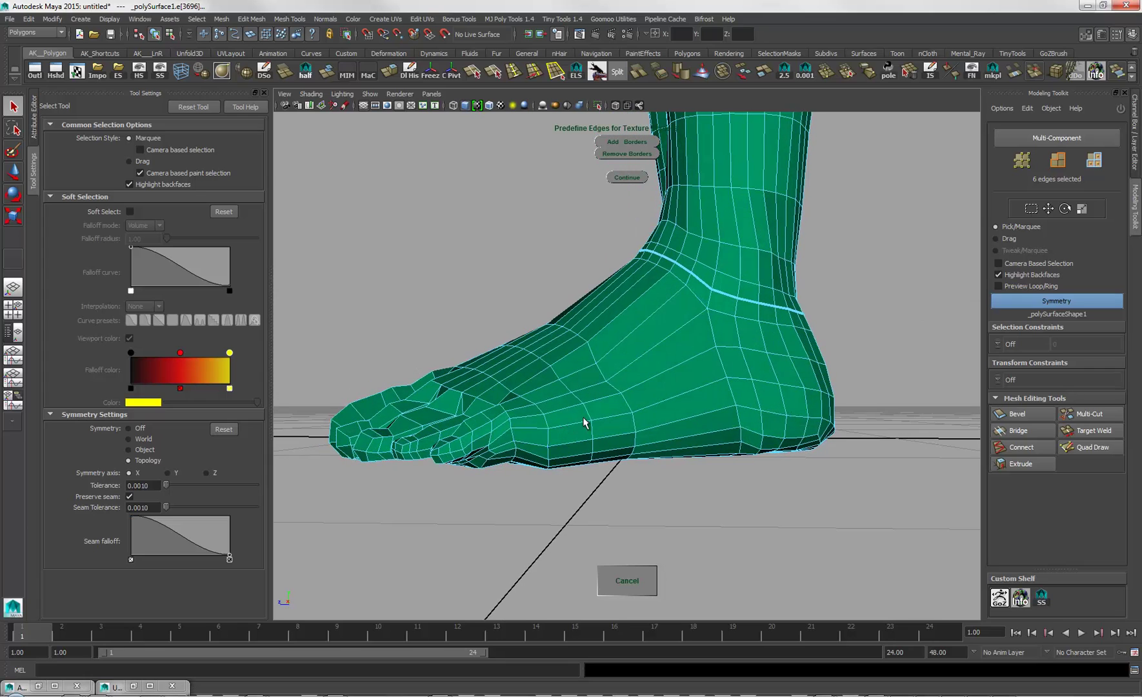
{"action": "double_click", "coordinate": [527, 417]}
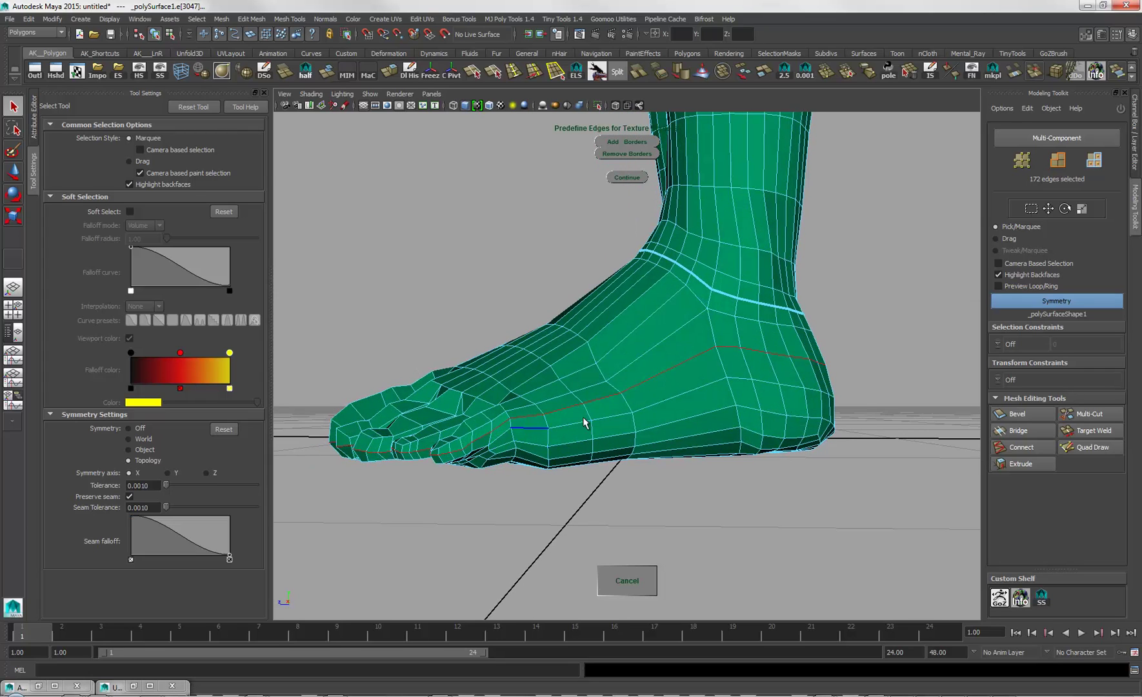
{"action": "left_click_drag", "start_coordinate": [593, 412], "coordinate": [815, 414], "text": "alt"}
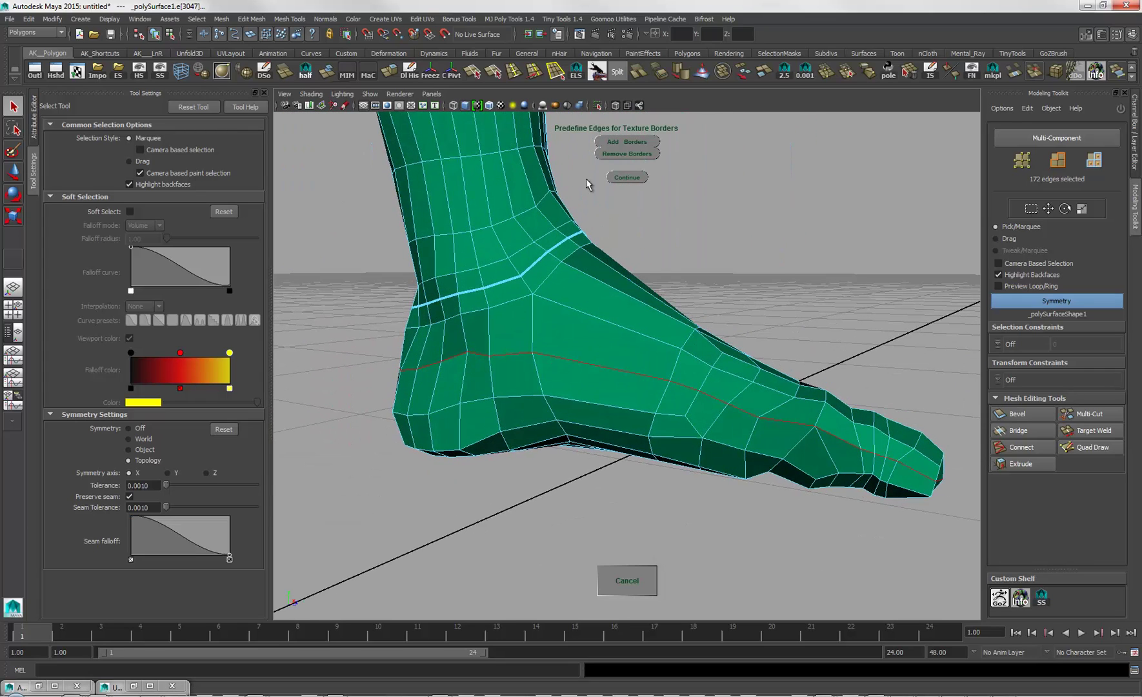
{"action": "left_click", "coordinate": [643, 139]}
Step: Select the two short vertical edges linking the ankle border to the foot's side border near the heel, and add them as texture borders
{"action": "left_click_drag", "start_coordinate": [702, 386], "coordinate": [829, 384], "text": "alt"}
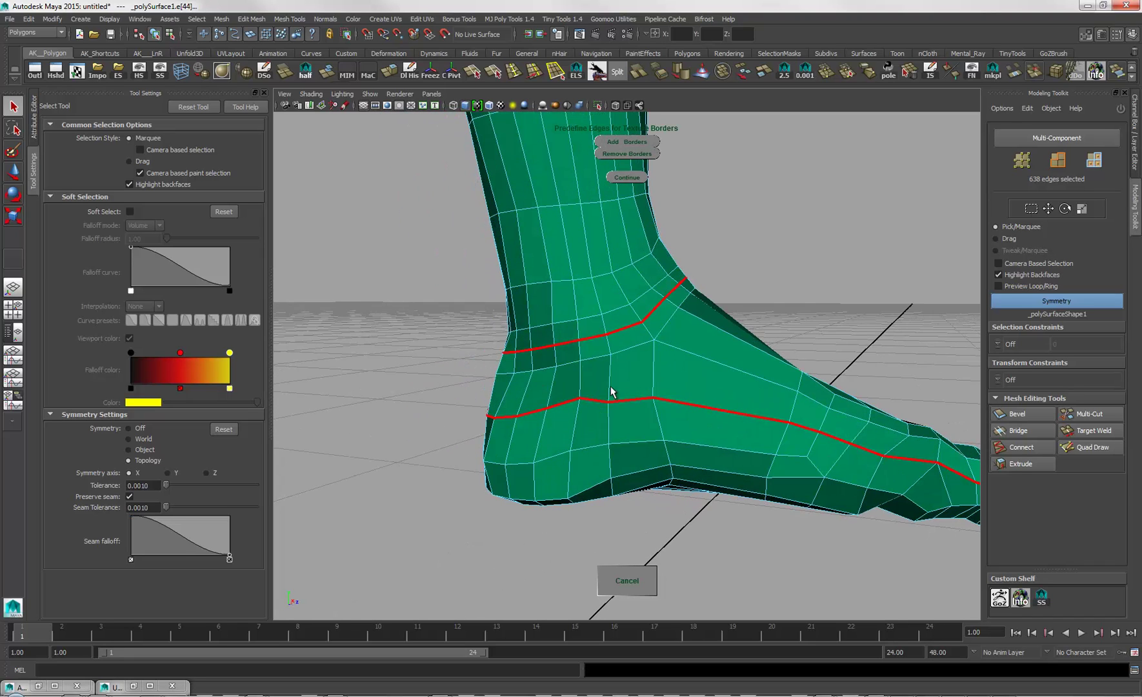
{"action": "left_click", "coordinate": [577, 366]}
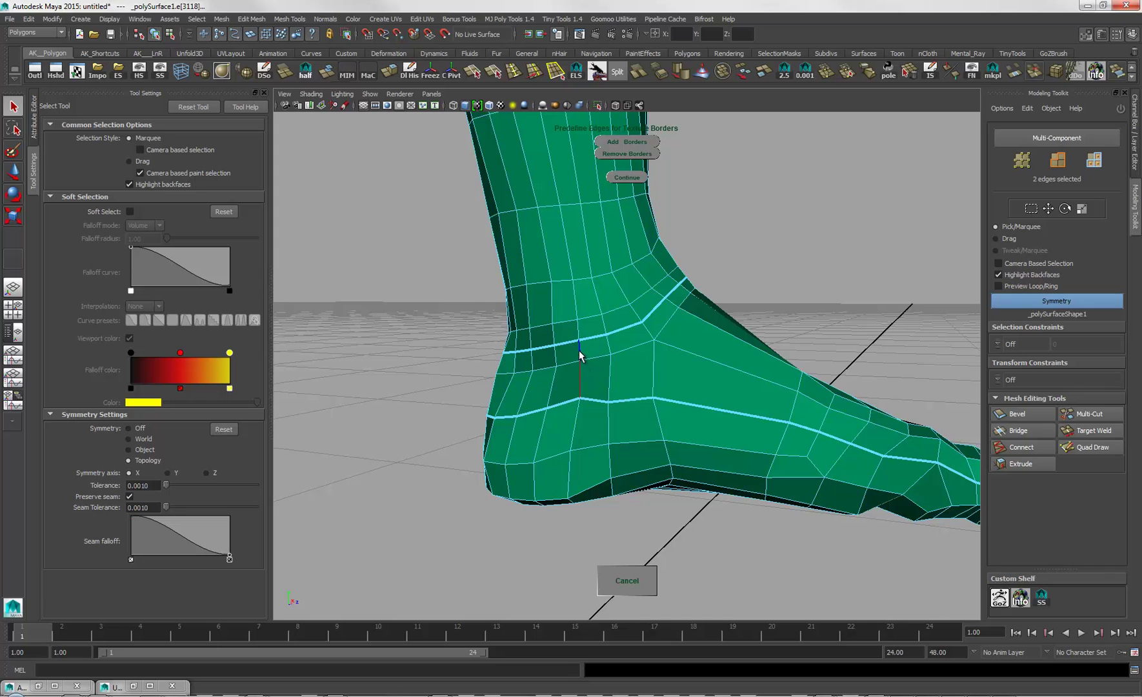
{"action": "left_click", "coordinate": [577, 386]}
{"action": "left_click", "coordinate": [640, 148]}
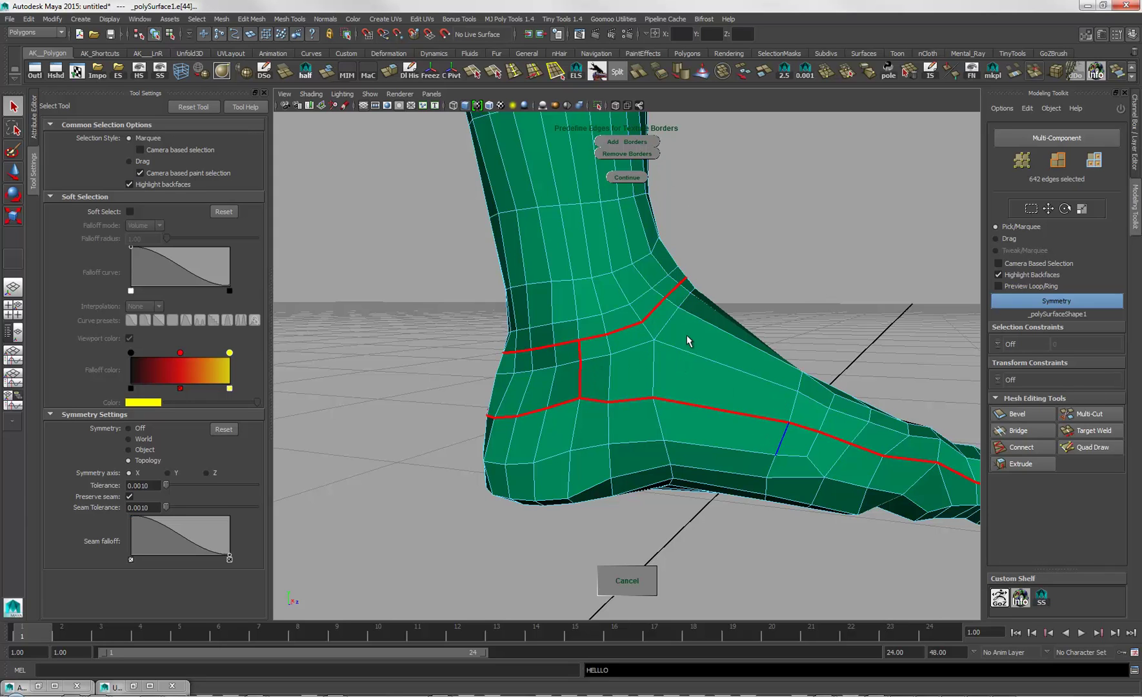
Step: Select the inner-leg edges from the ankle border up to the groin border on both legs, and add them as texture borders
{"action": "left_click_drag", "start_coordinate": [683, 337], "coordinate": [600, 450], "text": "alt"}
{"action": "left_click", "coordinate": [600, 448]}
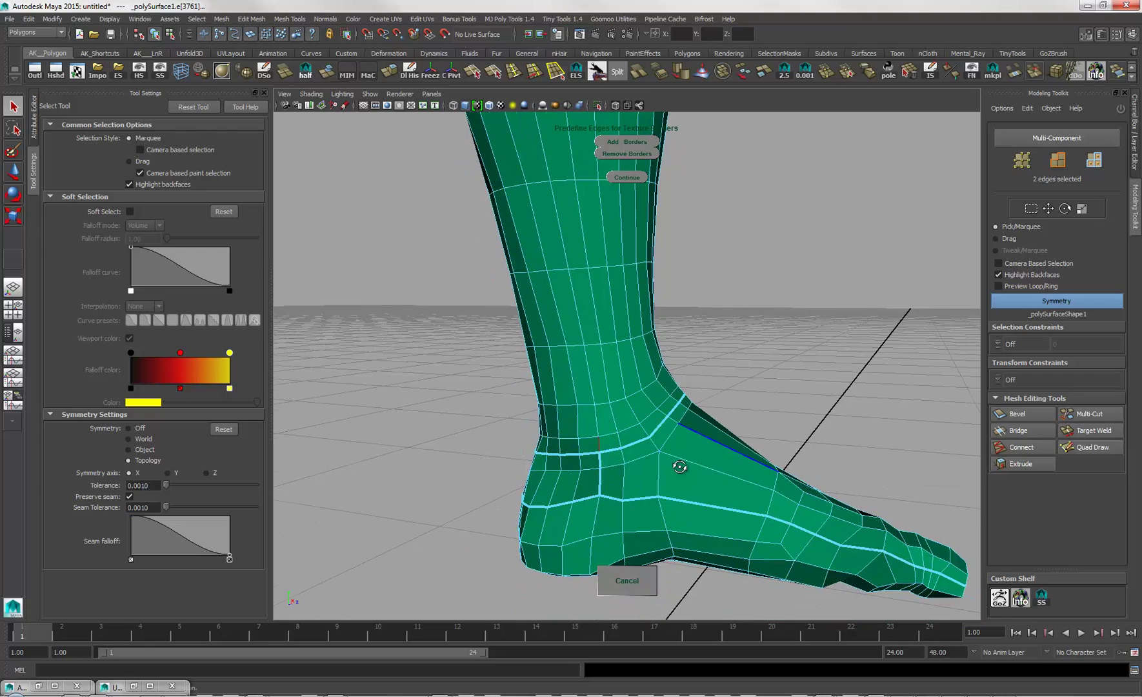
{"action": "left_click_drag", "start_coordinate": [675, 467], "coordinate": [502, 381], "text": "alt"}
{"action": "double_click", "coordinate": [529, 377]}
{"action": "right_click_drag", "start_coordinate": [764, 395], "coordinate": [477, 286], "text": "alt"}
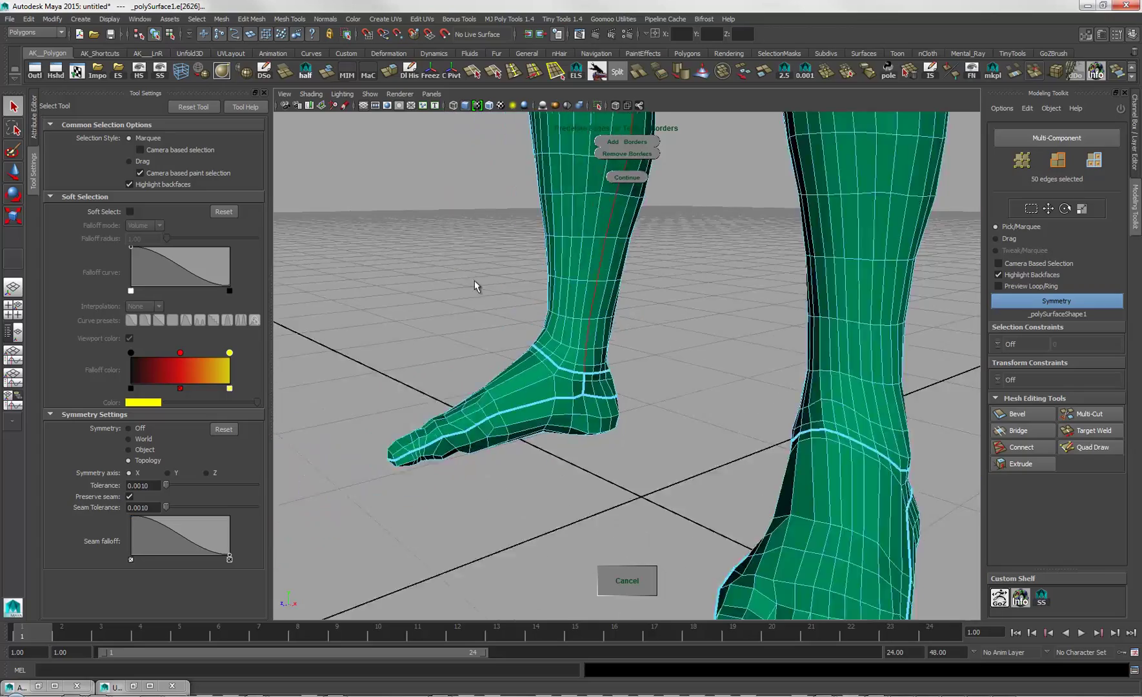
{"action": "middle_click_drag", "start_coordinate": [477, 286], "coordinate": [568, 433], "text": "alt"}
{"action": "left_click_drag", "start_coordinate": [568, 433], "coordinate": [638, 465], "text": "alt"}
{"action": "left_click", "coordinate": [627, 141]}
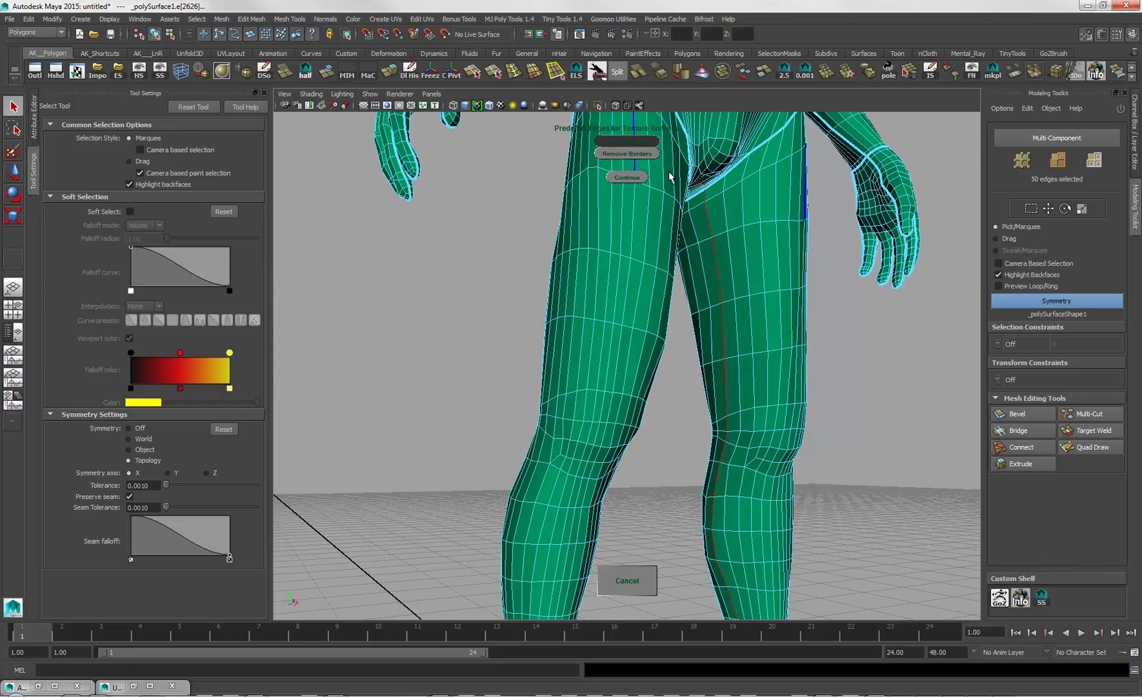
Step: Select the edges down both sides of the torso from the armpit border to the hip border, and add them as texture borders
{"action": "left_click_drag", "start_coordinate": [815, 400], "coordinate": [702, 264], "text": "alt"}
{"action": "left_click_drag", "start_coordinate": [710, 424], "coordinate": [589, 288], "text": "alt"}
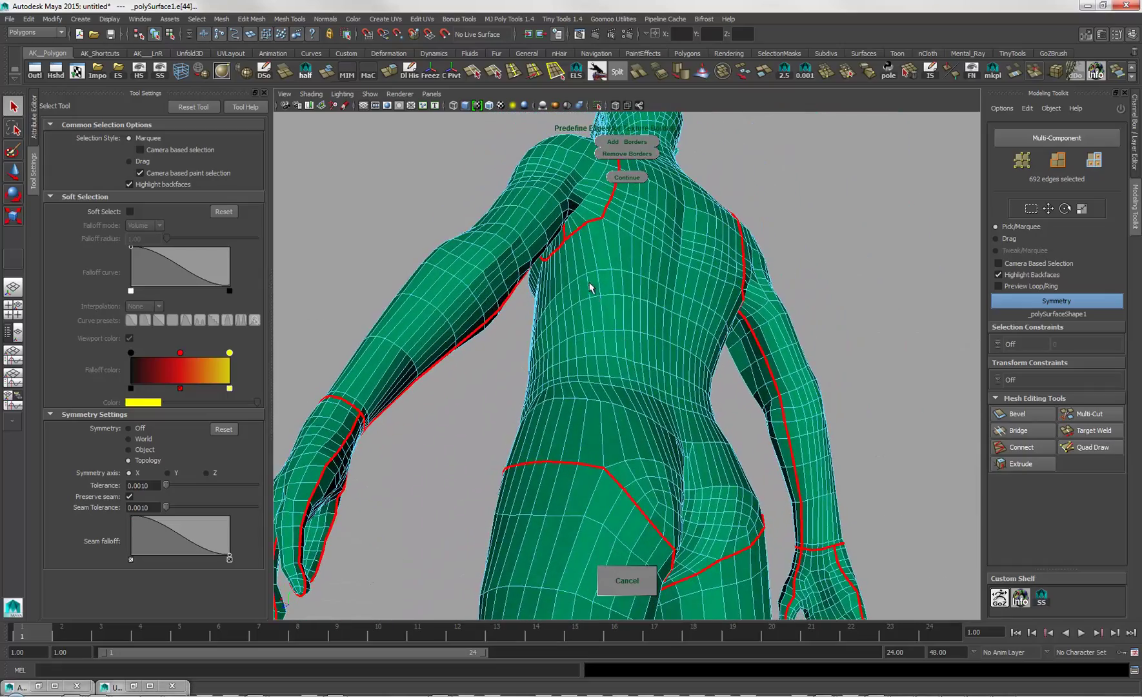
{"action": "left_click", "coordinate": [568, 260]}
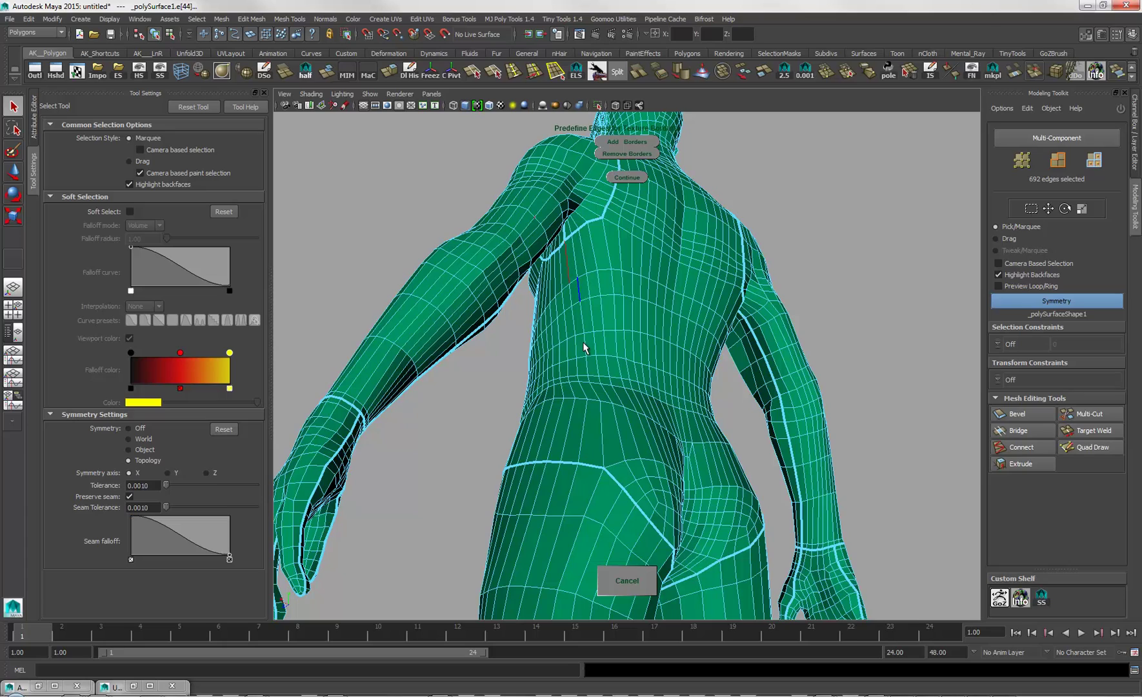
{"action": "double_click", "coordinate": [565, 267]}
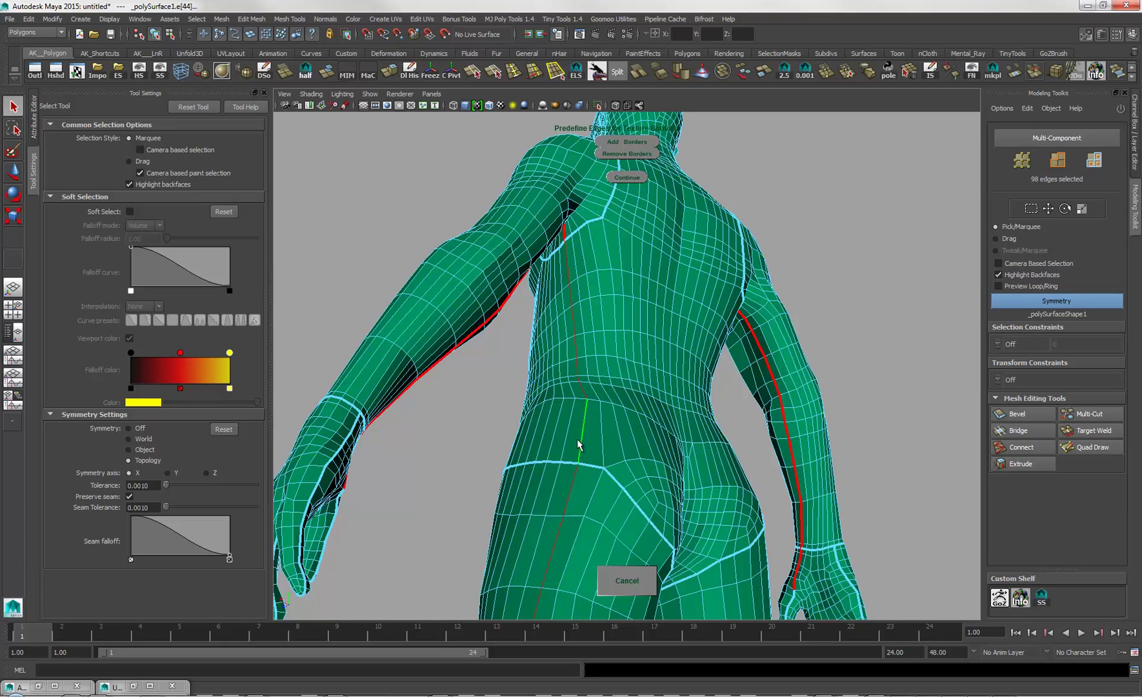
{"action": "left_click", "coordinate": [582, 454]}
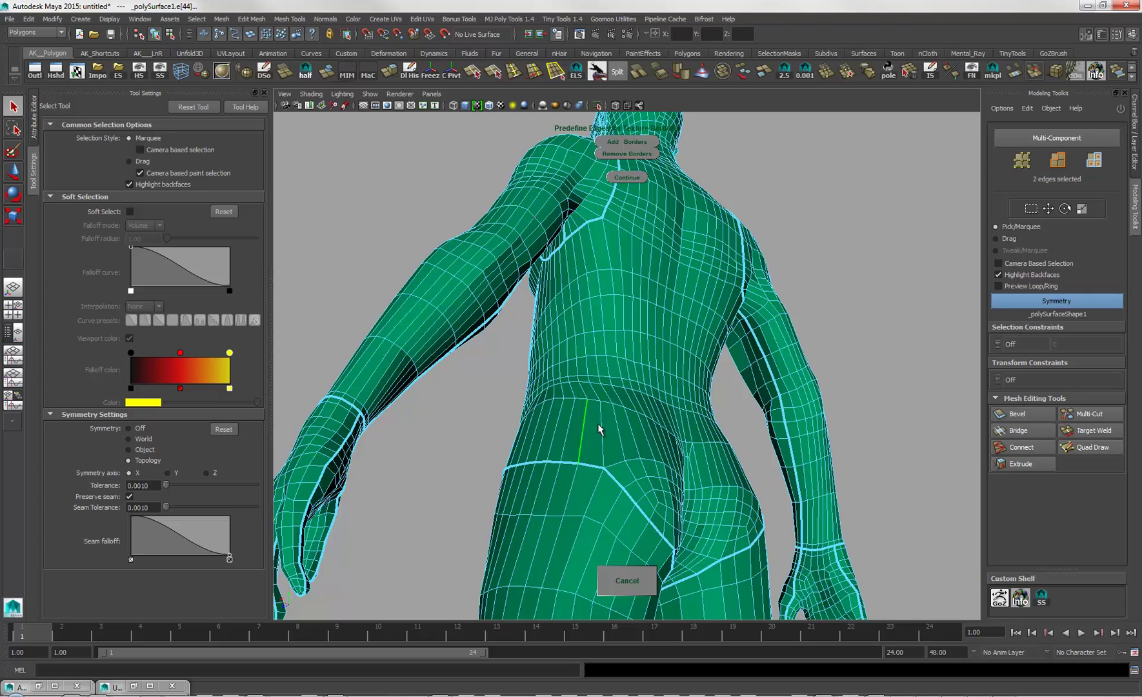
{"action": "double_click", "coordinate": [568, 258], "text": "shift"}
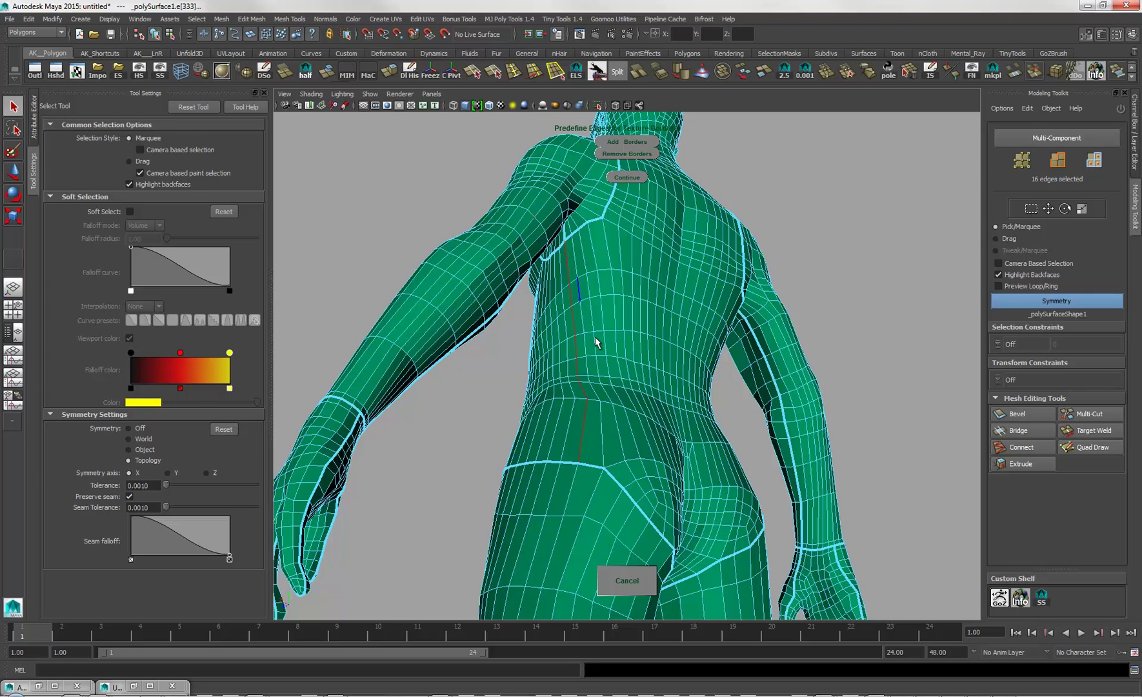
{"action": "left_click", "coordinate": [634, 146]}
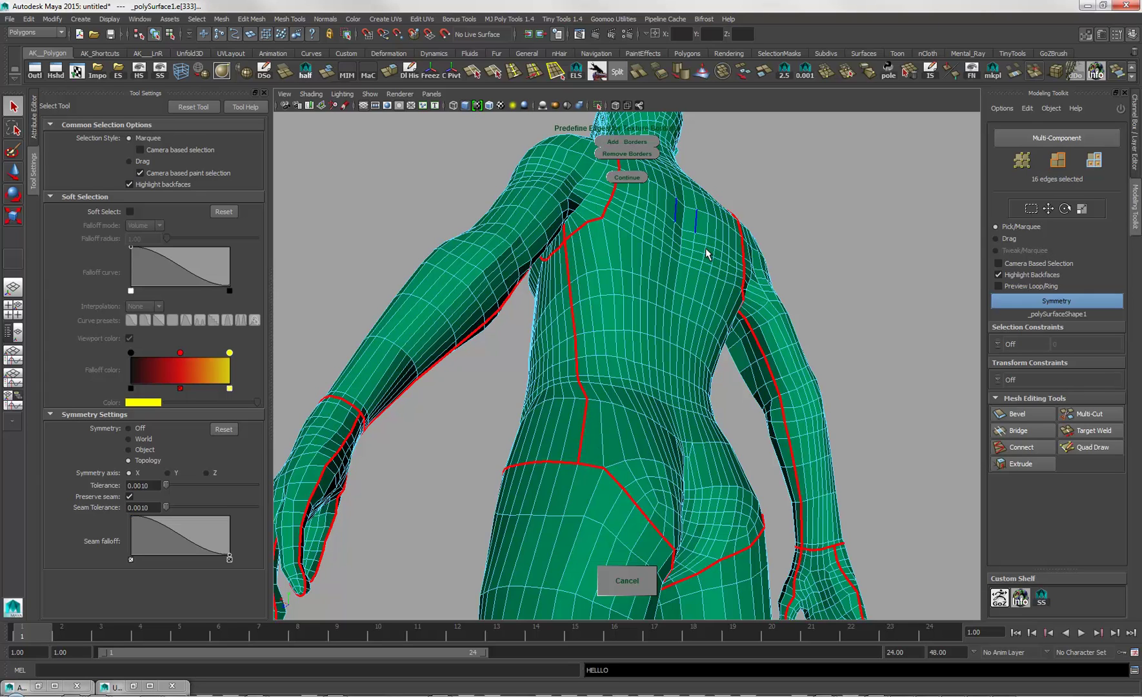
Step: Select the edges around the base of the neck, across the collar and upper back, and add them as texture borders
{"action": "left_click_drag", "start_coordinate": [732, 268], "coordinate": [630, 349], "text": "alt"}
{"action": "double_click", "coordinate": [633, 336]}
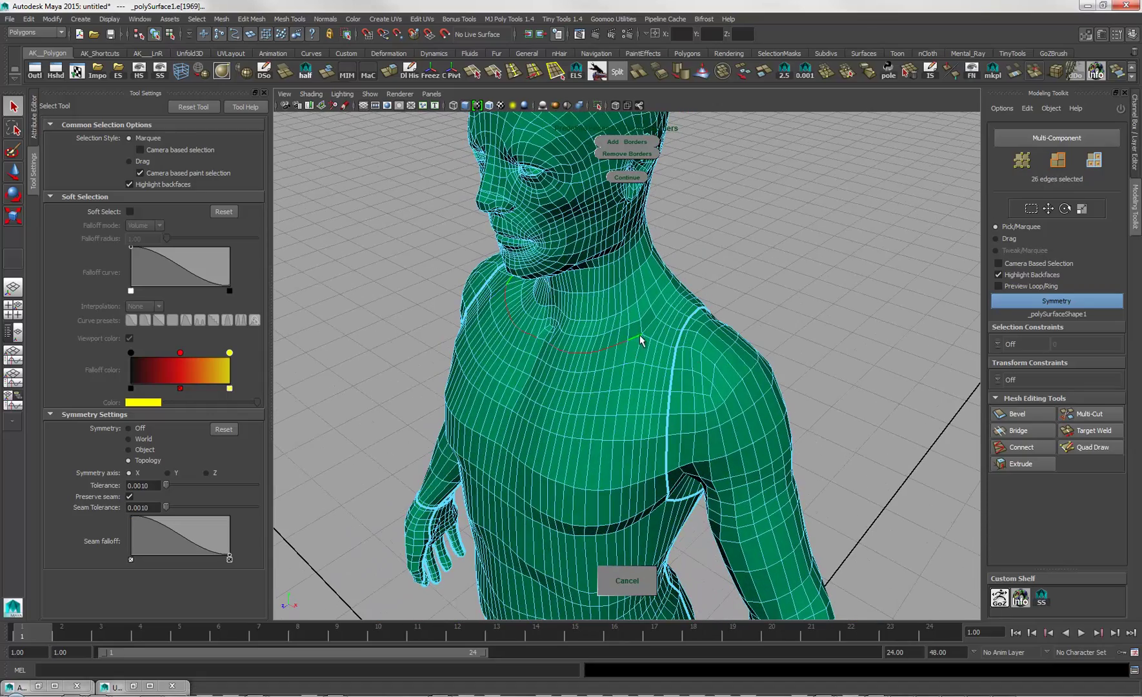
{"action": "left_click", "coordinate": [667, 352], "text": "shift"}
{"action": "left_click_drag", "start_coordinate": [666, 352], "coordinate": [623, 347], "text": "alt"}
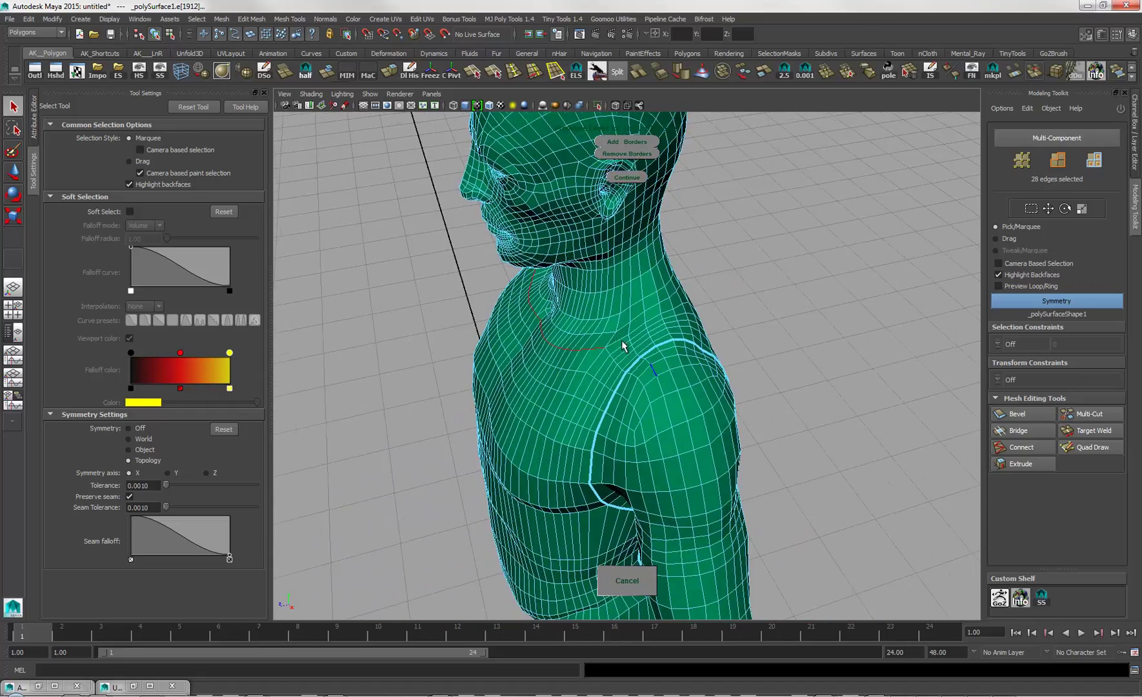
{"action": "double_click", "coordinate": [617, 343], "text": "shift"}
{"action": "left_click_drag", "start_coordinate": [750, 339], "coordinate": [581, 339], "text": "alt"}
{"action": "left_click", "coordinate": [635, 342], "text": "shift"}
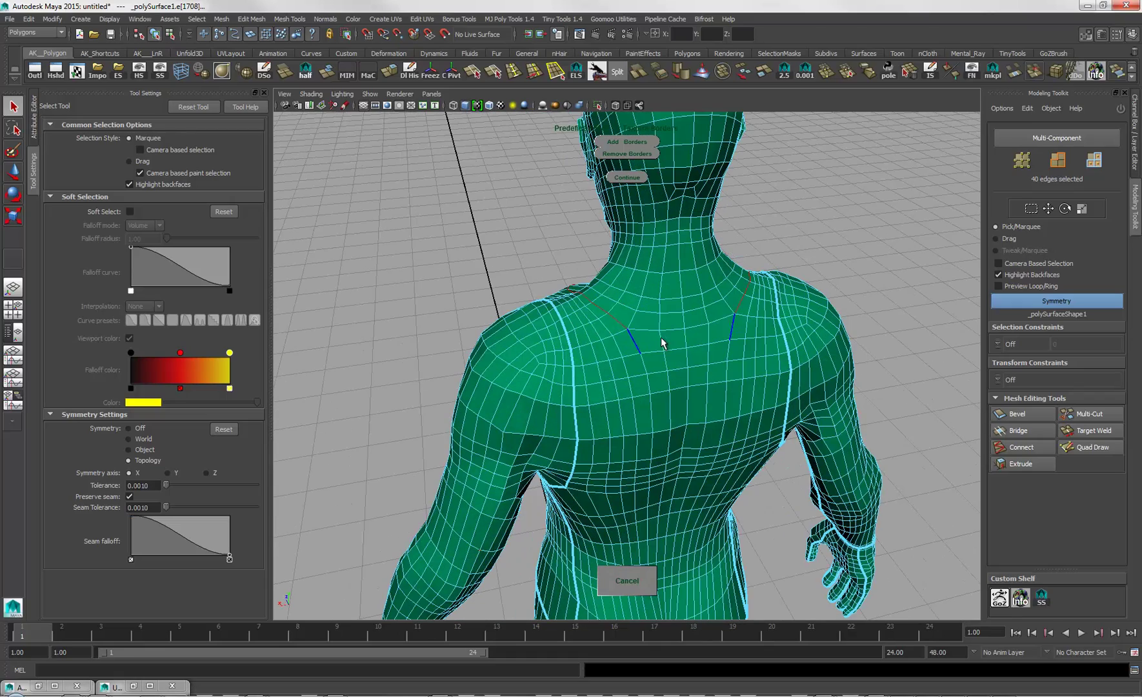
{"action": "left_click", "coordinate": [601, 143]}
Step: Select the upper-back edges linking the neck border to the shoulder borders on both sides, and add them as texture borders
{"action": "scroll", "coordinate": [619, 326], "scroll_direction": "up", "scroll_amount": 2}
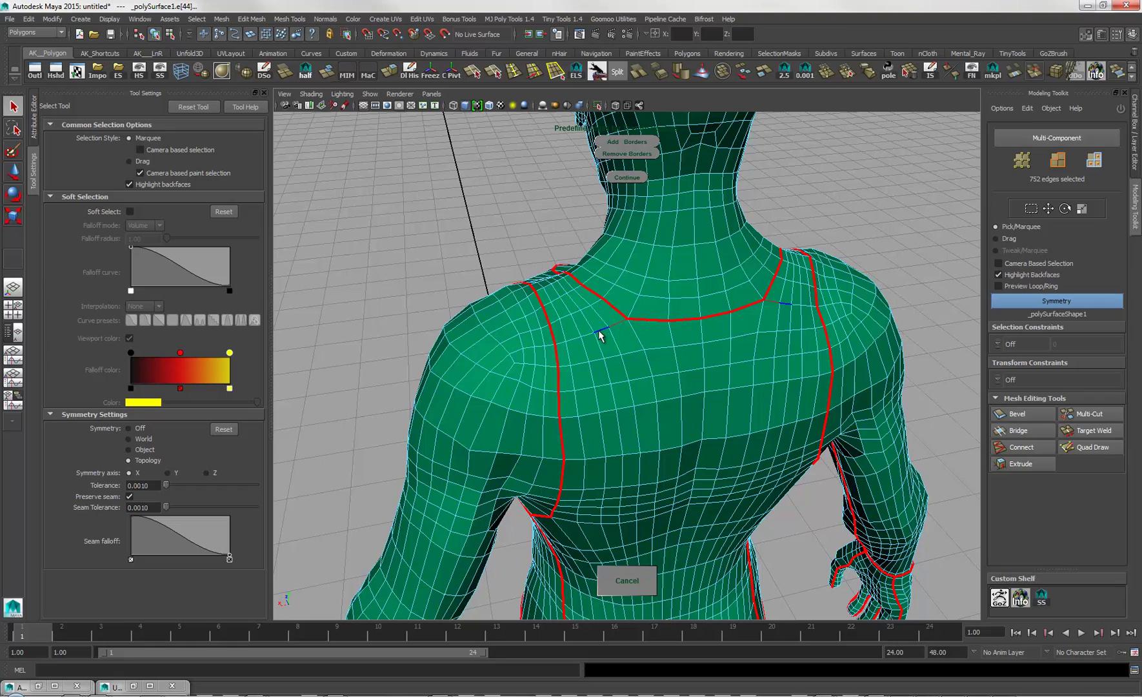
{"action": "left_click", "coordinate": [571, 338], "text": "shift"}
{"action": "left_click", "coordinate": [613, 146]}
{"action": "scroll", "coordinate": [638, 336], "scroll_direction": "down", "scroll_amount": 5}
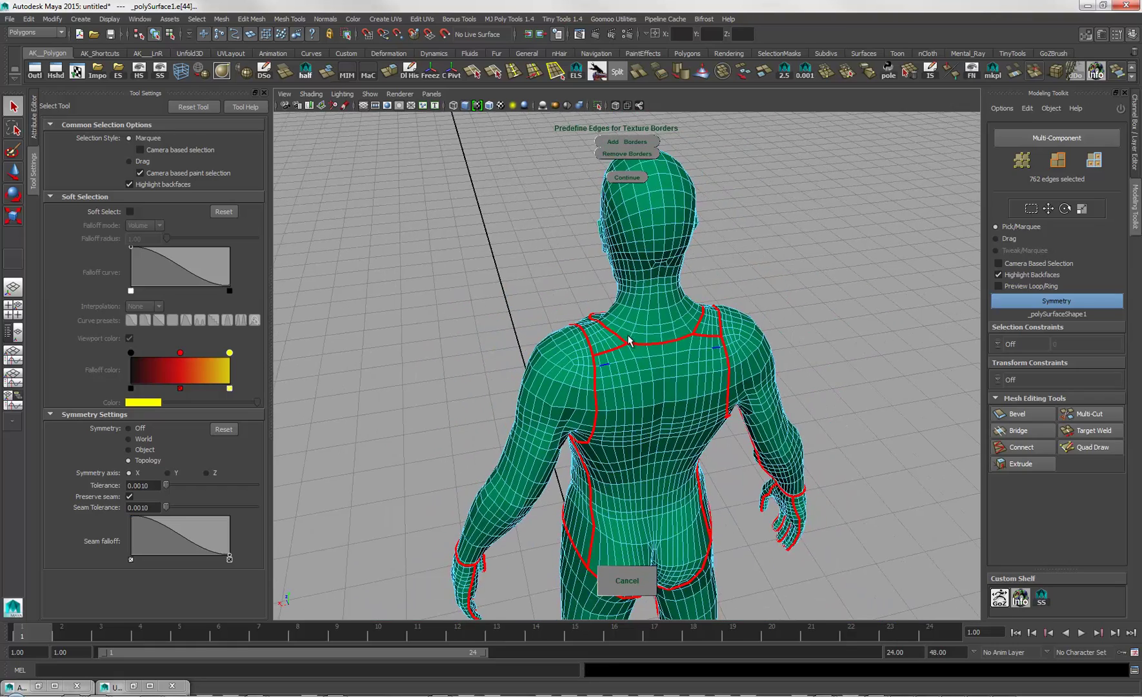
Step: Select the edge loop on the head surrounding both ears, and add it to the texture borders
{"action": "left_click_drag", "start_coordinate": [630, 340], "coordinate": [896, 362], "text": "alt"}
{"action": "left_click_drag", "start_coordinate": [786, 221], "coordinate": [828, 257], "text": "alt"}
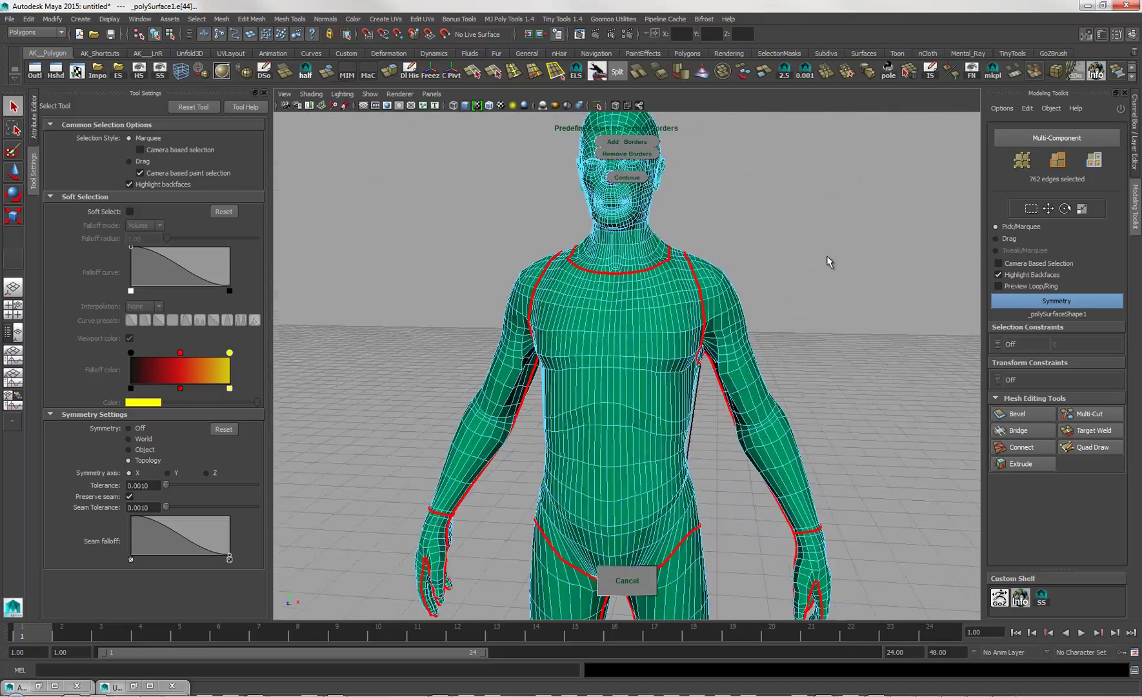
{"action": "scroll", "coordinate": [759, 357], "scroll_direction": "up", "scroll_amount": 5}
{"action": "middle_click_drag", "start_coordinate": [726, 339], "coordinate": [764, 451], "text": "alt"}
{"action": "right_click_drag", "start_coordinate": [764, 451], "coordinate": [847, 428], "text": "alt"}
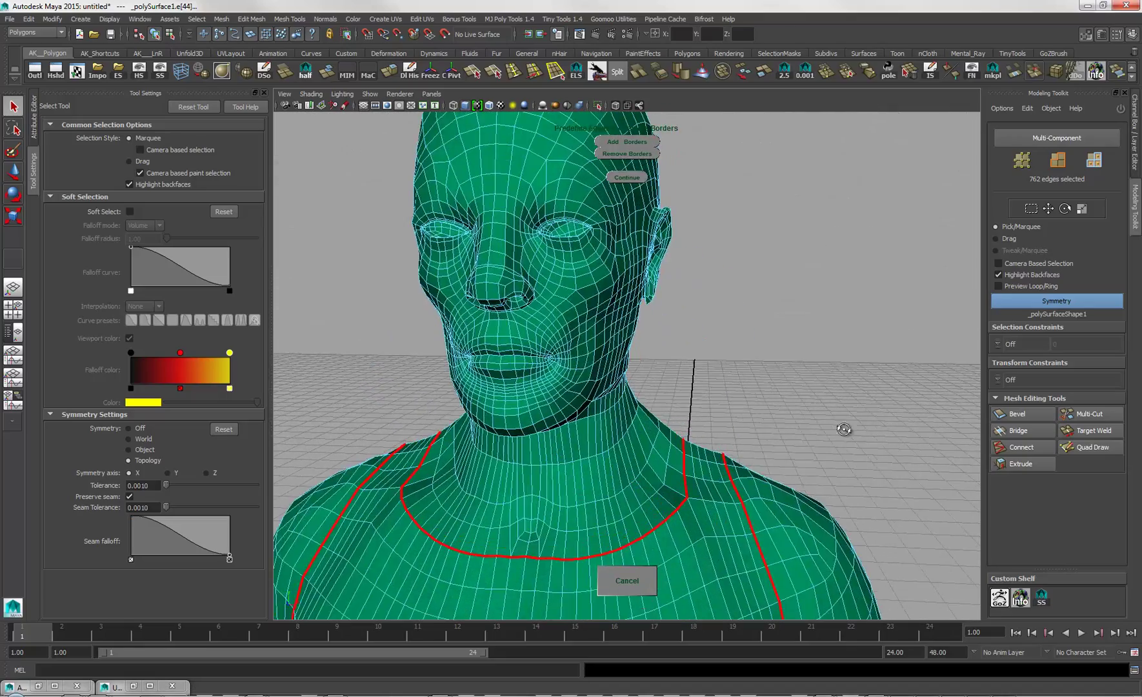
{"action": "left_click_drag", "start_coordinate": [846, 428], "coordinate": [649, 446], "text": "alt"}
{"action": "middle_click_drag", "start_coordinate": [650, 446], "coordinate": [637, 503], "text": "alt"}
{"action": "right_click_drag", "start_coordinate": [800, 501], "coordinate": [897, 497], "text": "alt"}
{"action": "middle_click_drag", "start_coordinate": [825, 395], "coordinate": [839, 426], "text": "alt"}
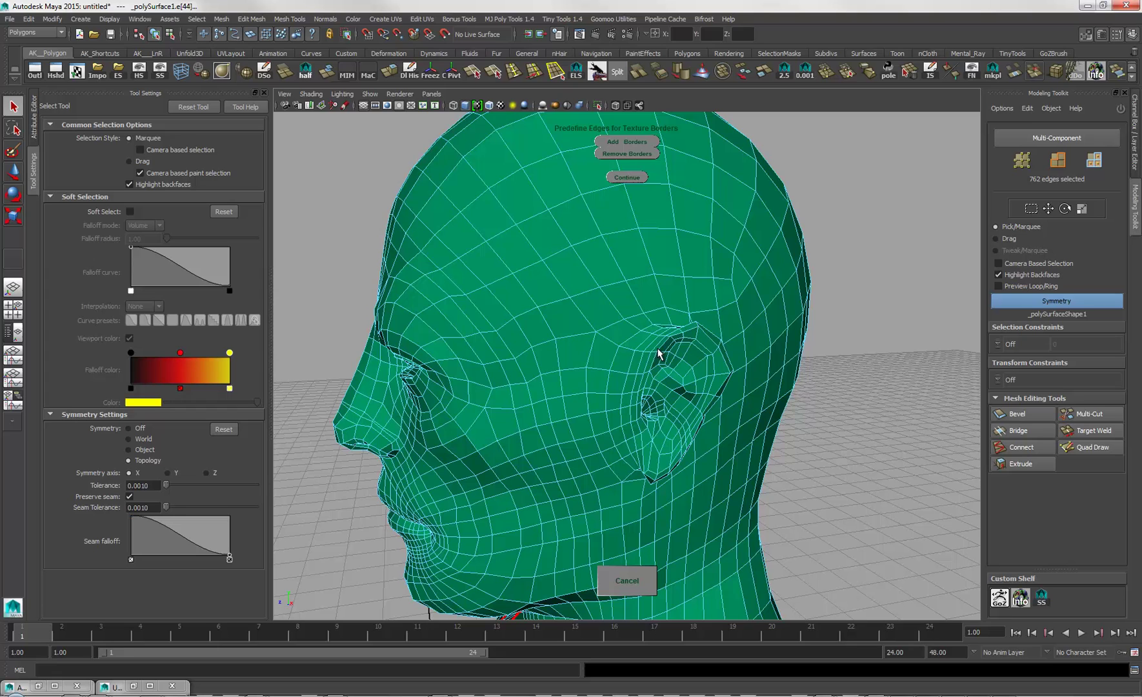
{"action": "double_click", "coordinate": [609, 330]}
{"action": "left_click_drag", "start_coordinate": [604, 422], "coordinate": [645, 489], "text": "alt"}
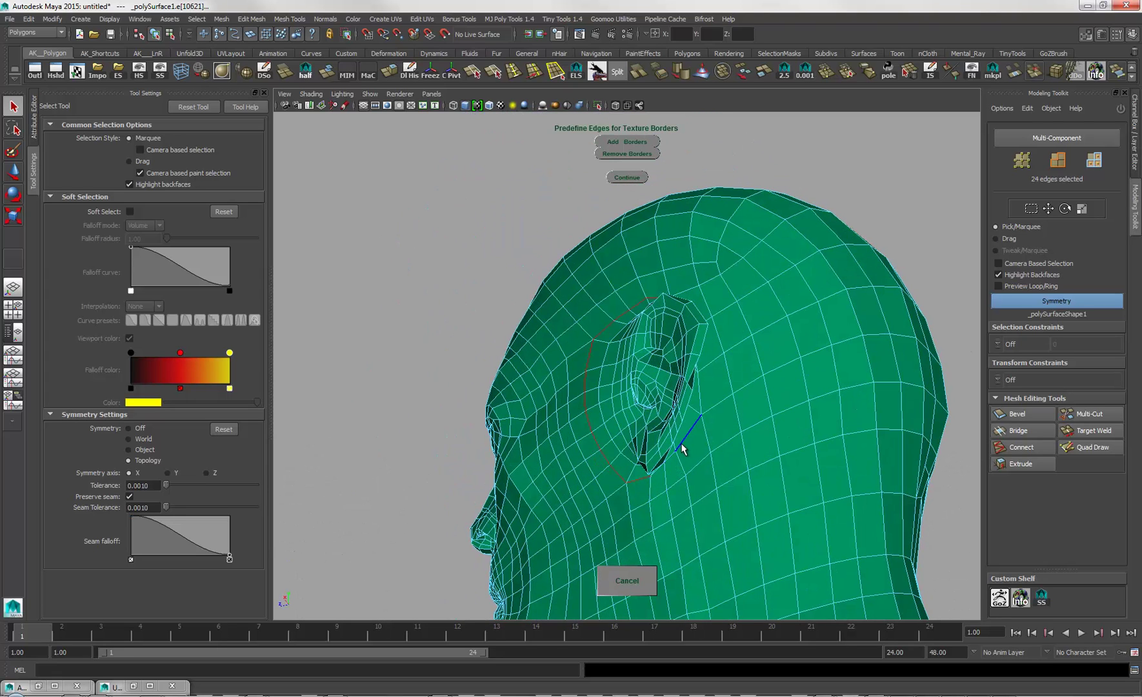
{"action": "left_click", "coordinate": [626, 145]}
Step: Select the edge loop around the ear canal opening on both ears, and add it to the texture borders
{"action": "left_click_drag", "start_coordinate": [720, 284], "coordinate": [731, 332], "text": "alt"}
{"action": "right_click_drag", "start_coordinate": [732, 332], "coordinate": [747, 421], "text": "alt"}
{"action": "left_click_drag", "start_coordinate": [747, 421], "coordinate": [652, 285], "text": "alt"}
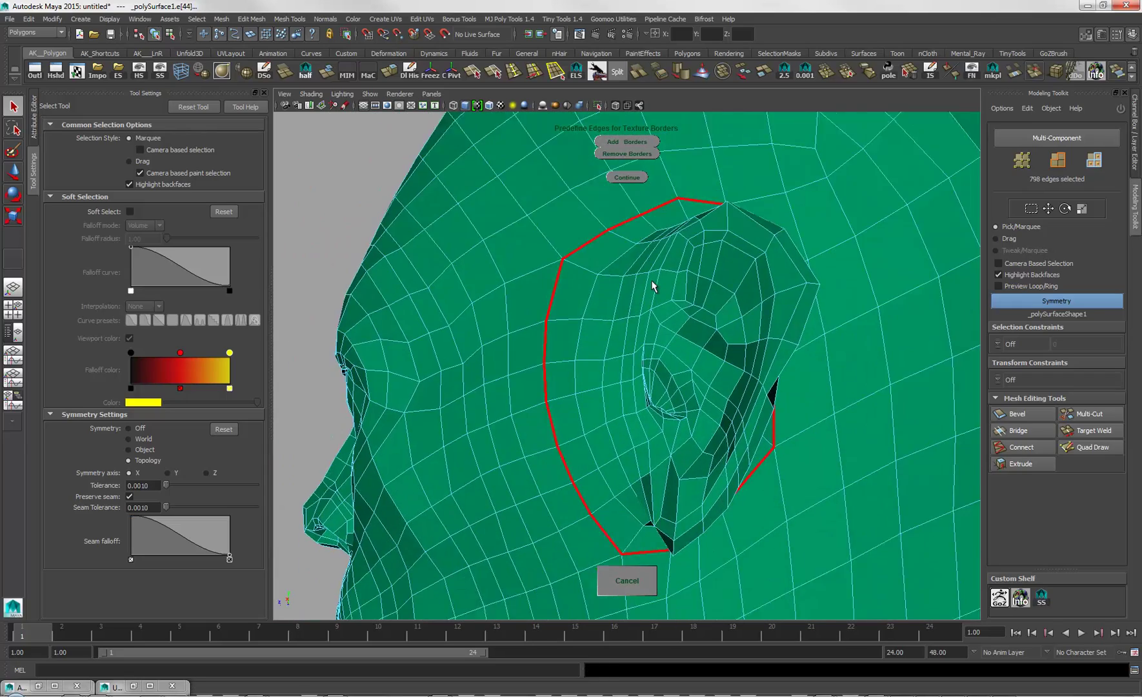
{"action": "right_click_drag", "start_coordinate": [651, 285], "coordinate": [693, 365], "text": "alt"}
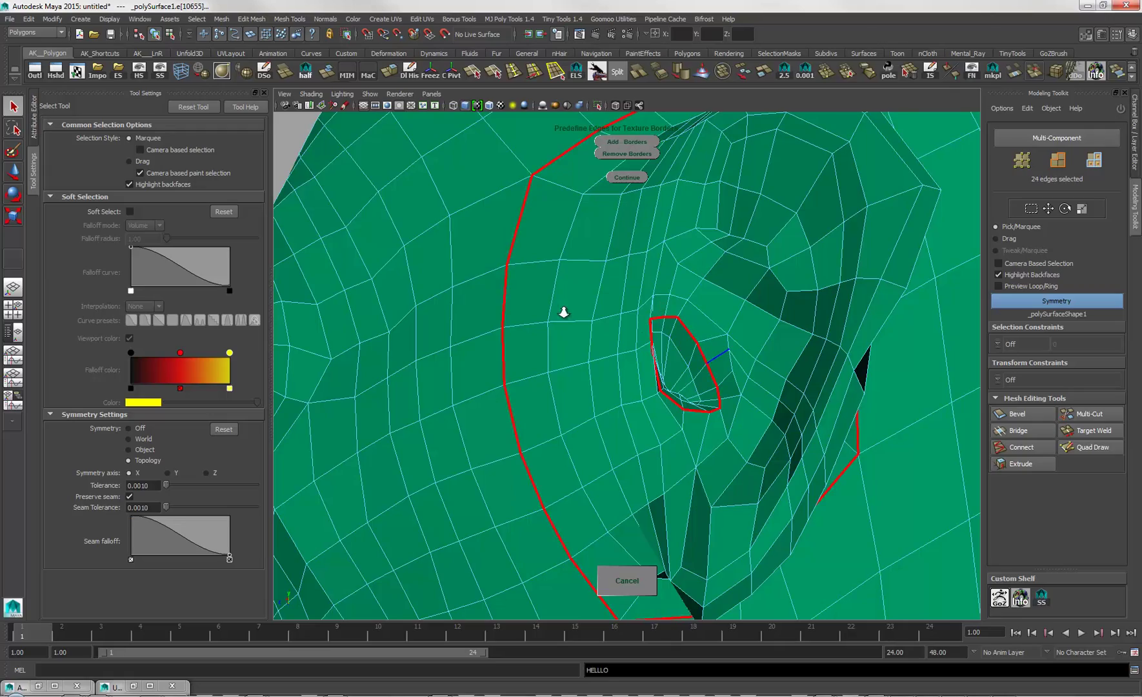
Step: Select the edge loop around both nostril openings, and add it to the texture borders
{"action": "right_click_drag", "start_coordinate": [563, 311], "coordinate": [509, 290], "text": "alt"}
{"action": "left_click_drag", "start_coordinate": [509, 290], "coordinate": [710, 363], "text": "alt"}
{"action": "right_click_drag", "start_coordinate": [710, 362], "coordinate": [546, 314], "text": "alt"}
{"action": "left_click_drag", "start_coordinate": [546, 314], "coordinate": [683, 421], "text": "alt"}
{"action": "right_click_drag", "start_coordinate": [683, 420], "coordinate": [778, 466], "text": "alt"}
{"action": "middle_click_drag", "start_coordinate": [605, 359], "coordinate": [578, 356], "text": "alt"}
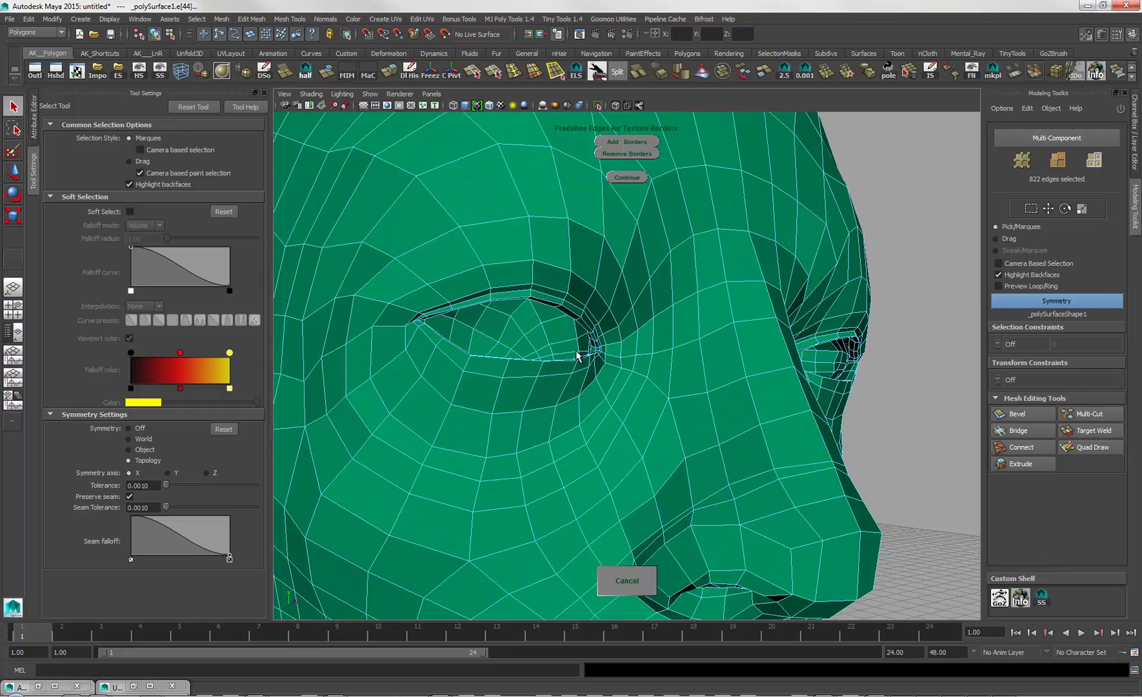
{"action": "mouse_move", "coordinate": [636, 366]}
{"action": "left_mouse_down", "text": "alt"}
{"action": "mouse_move", "coordinate": [602, 281]}
{"action": "mouse_move", "coordinate": [630, 379]}
{"action": "left_mouse_up", "text": "alt"}
{"action": "middle_click_drag", "start_coordinate": [630, 380], "coordinate": [617, 395], "text": "alt"}
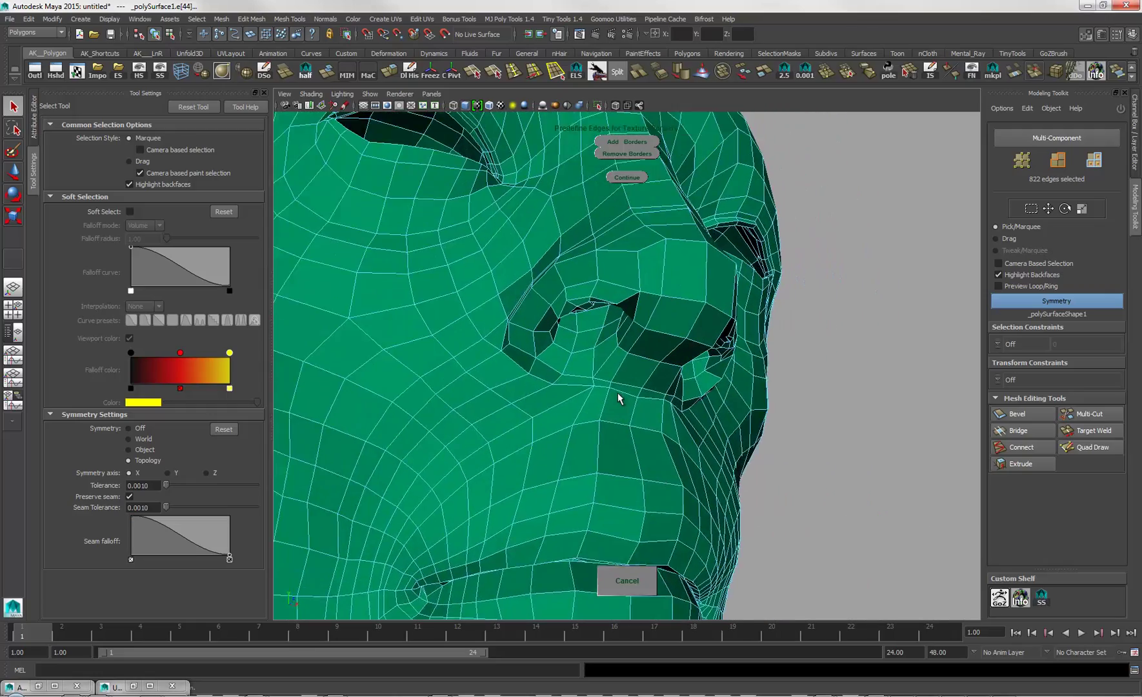
{"action": "right_click_drag", "start_coordinate": [577, 345], "coordinate": [614, 355], "text": "alt"}
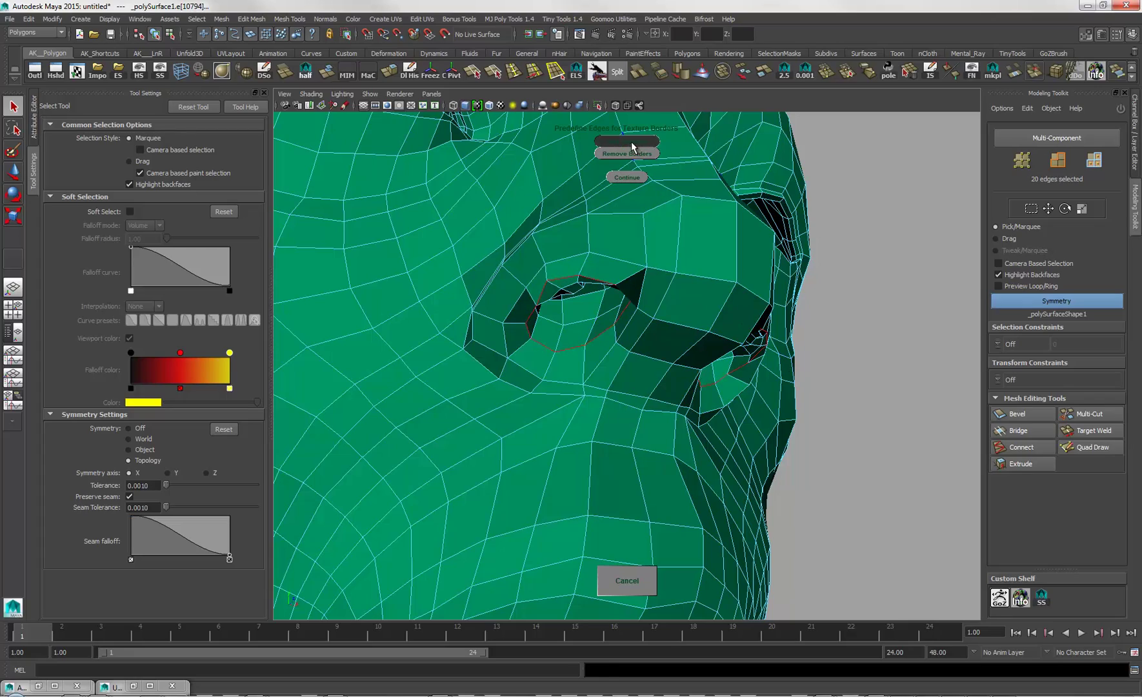
Step: Select the edge loop along the inner rim of the eyelids on both eyes, and add it to the texture borders
{"action": "right_click_drag", "start_coordinate": [739, 336], "coordinate": [630, 337], "text": "alt"}
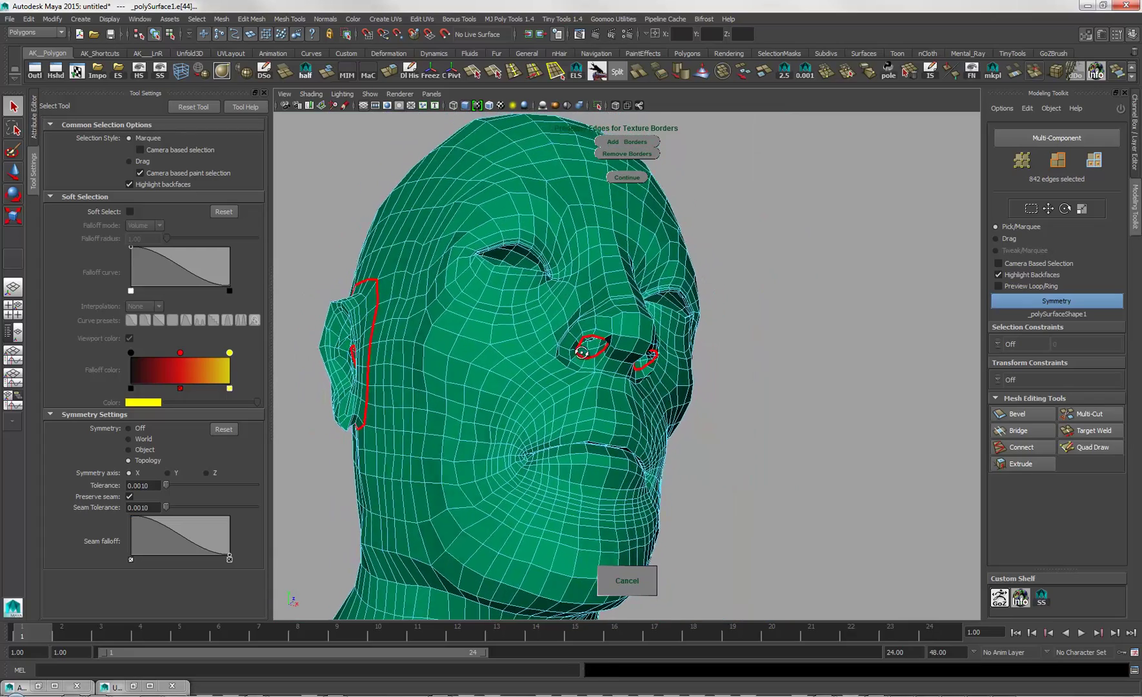
{"action": "left_click_drag", "start_coordinate": [581, 352], "coordinate": [639, 415], "text": "alt"}
{"action": "right_click_drag", "start_coordinate": [640, 415], "coordinate": [730, 471], "text": "alt"}
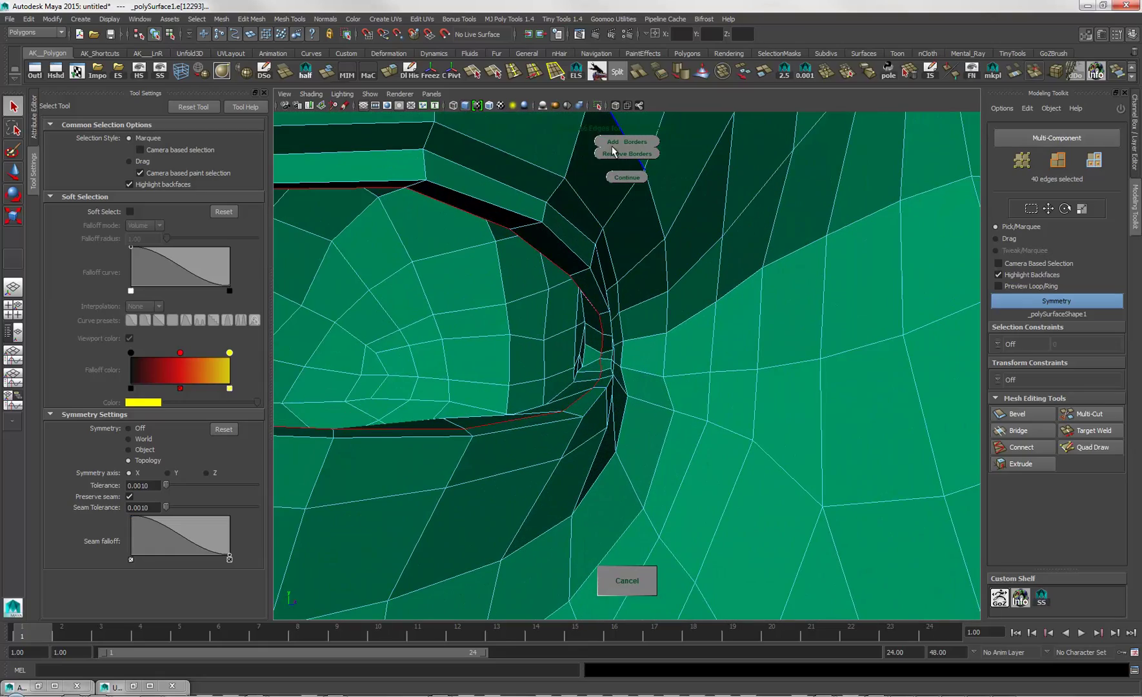
Step: Examine the eyelid borders up close, checking how they run through the corners of the eyes
{"action": "right_click_drag", "start_coordinate": [809, 422], "coordinate": [726, 410], "text": "alt"}
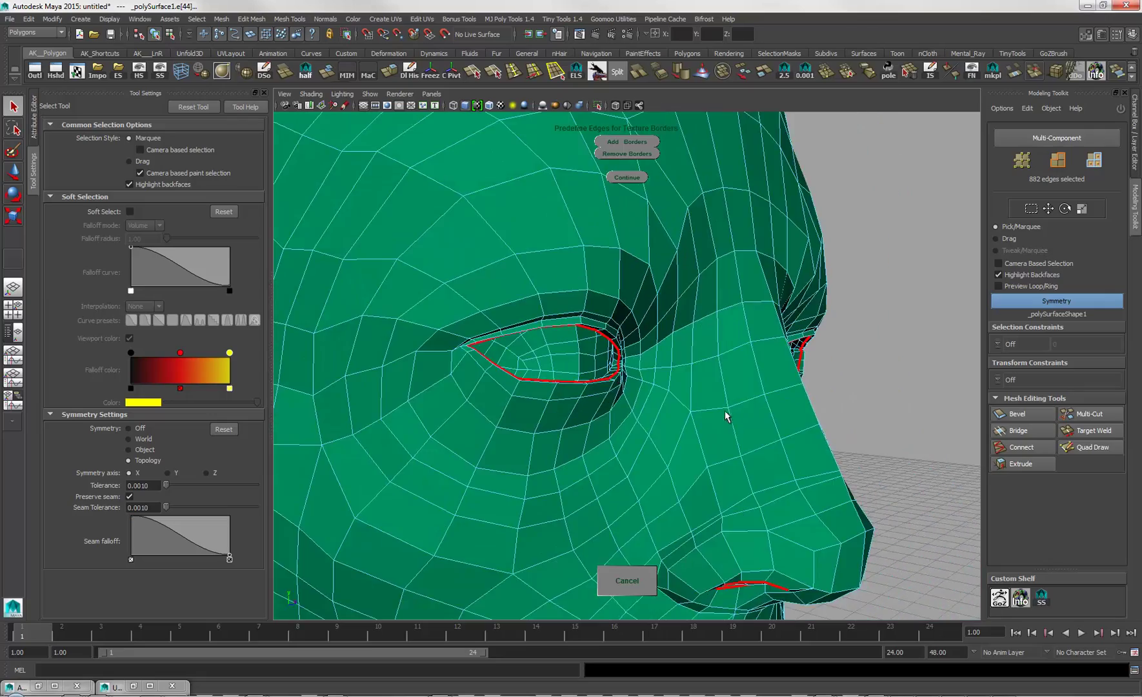
{"action": "left_click_drag", "start_coordinate": [727, 411], "coordinate": [708, 349], "text": "alt"}
{"action": "right_click_drag", "start_coordinate": [658, 426], "coordinate": [696, 461], "text": "alt"}
{"action": "left_click_drag", "start_coordinate": [696, 461], "coordinate": [651, 413], "text": "alt"}
{"action": "middle_click_drag", "start_coordinate": [651, 413], "coordinate": [675, 438], "text": "alt"}
{"action": "right_click_drag", "start_coordinate": [675, 439], "coordinate": [861, 445], "text": "alt"}
{"action": "middle_click_drag", "start_coordinate": [861, 445], "coordinate": [645, 441], "text": "alt"}
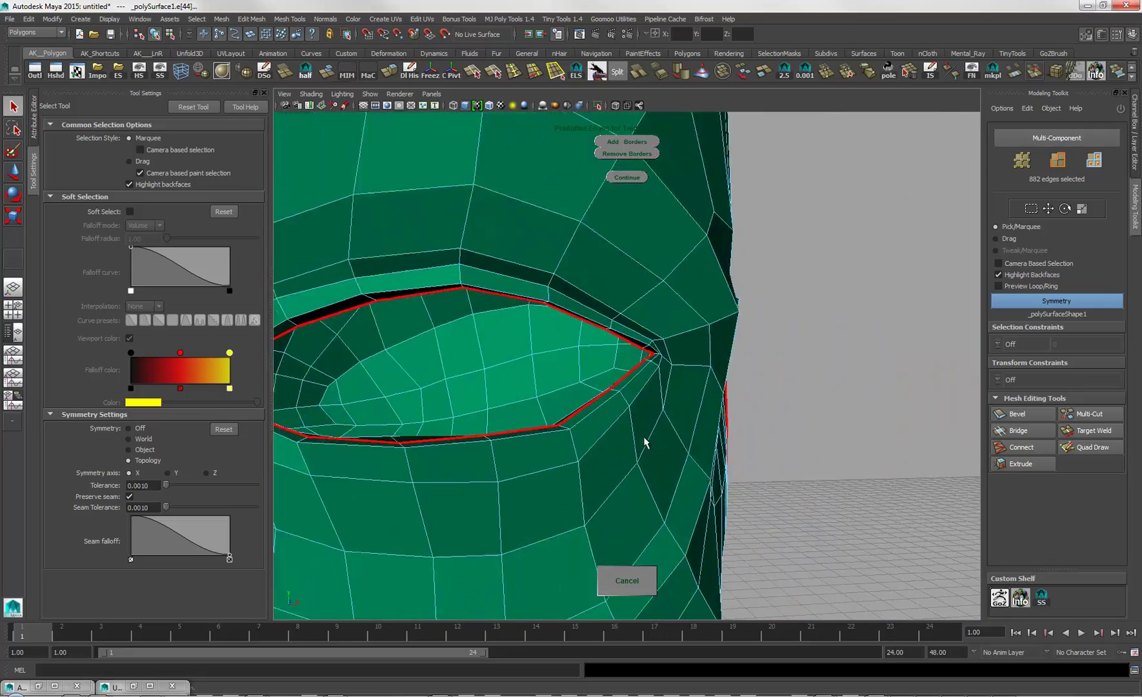
Step: Try to pick individual edges leading inward from the inner eye corner on both eyes
{"action": "left_click_drag", "start_coordinate": [645, 441], "coordinate": [694, 445], "text": "alt"}
{"action": "right_click_drag", "start_coordinate": [694, 445], "coordinate": [788, 455], "text": "alt"}
{"action": "left_click_drag", "start_coordinate": [787, 454], "coordinate": [661, 391], "text": "alt"}
{"action": "left_click", "coordinate": [729, 357]}
{"action": "right_click_drag", "start_coordinate": [729, 357], "coordinate": [566, 369], "text": "alt"}
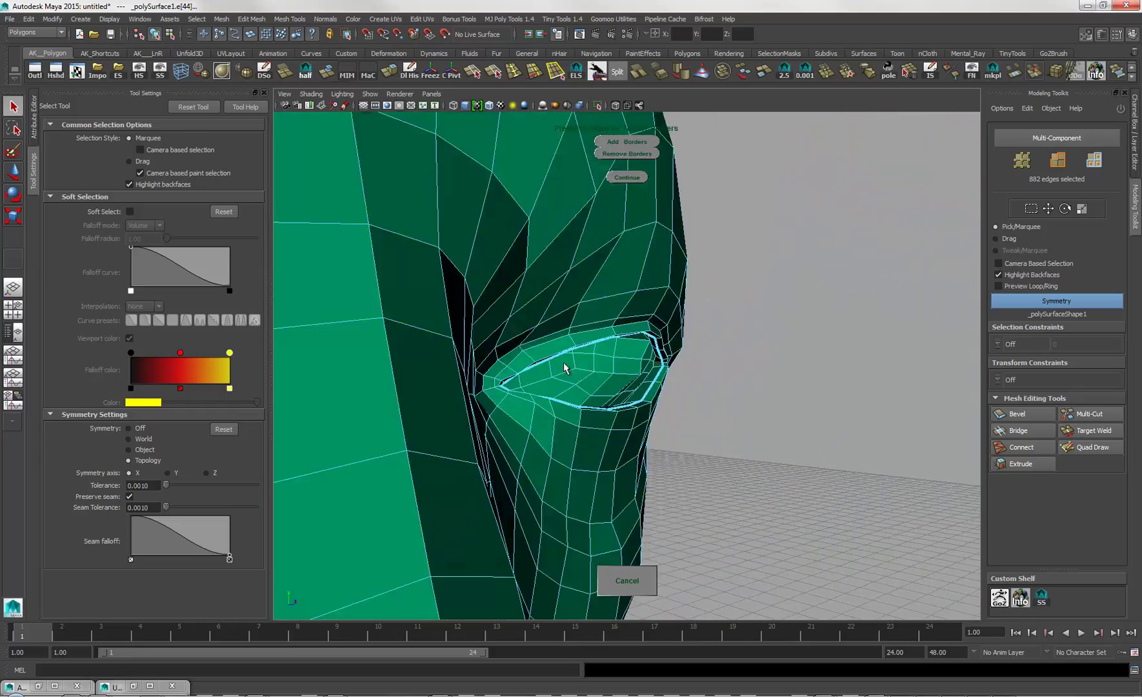
{"action": "left_click_drag", "start_coordinate": [566, 370], "coordinate": [523, 374], "text": "alt"}
{"action": "right_click_drag", "start_coordinate": [523, 374], "coordinate": [675, 375], "text": "alt"}
{"action": "left_click_drag", "start_coordinate": [675, 374], "coordinate": [732, 398], "text": "alt"}
{"action": "right_click_drag", "start_coordinate": [732, 398], "coordinate": [780, 418], "text": "alt"}
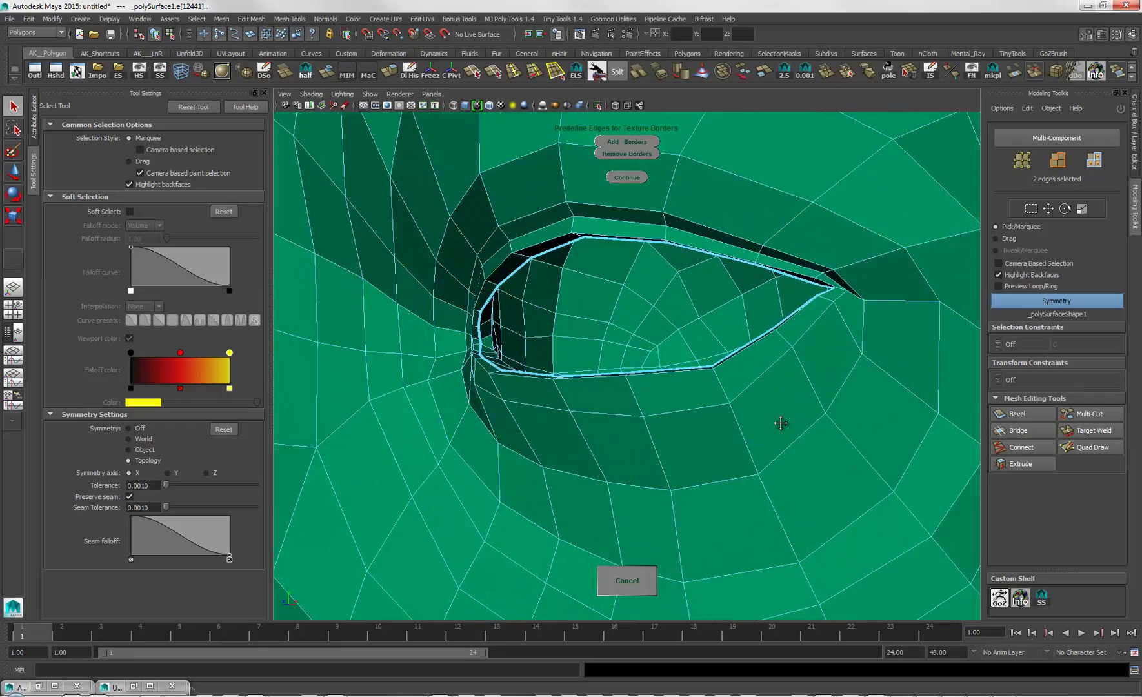
{"action": "left_click_drag", "start_coordinate": [780, 419], "coordinate": [739, 433], "text": "alt"}
{"action": "right_click_drag", "start_coordinate": [739, 434], "coordinate": [772, 454], "text": "alt"}
{"action": "left_click_drag", "start_coordinate": [772, 454], "coordinate": [645, 426], "text": "alt"}
{"action": "left_click", "coordinate": [726, 451]}
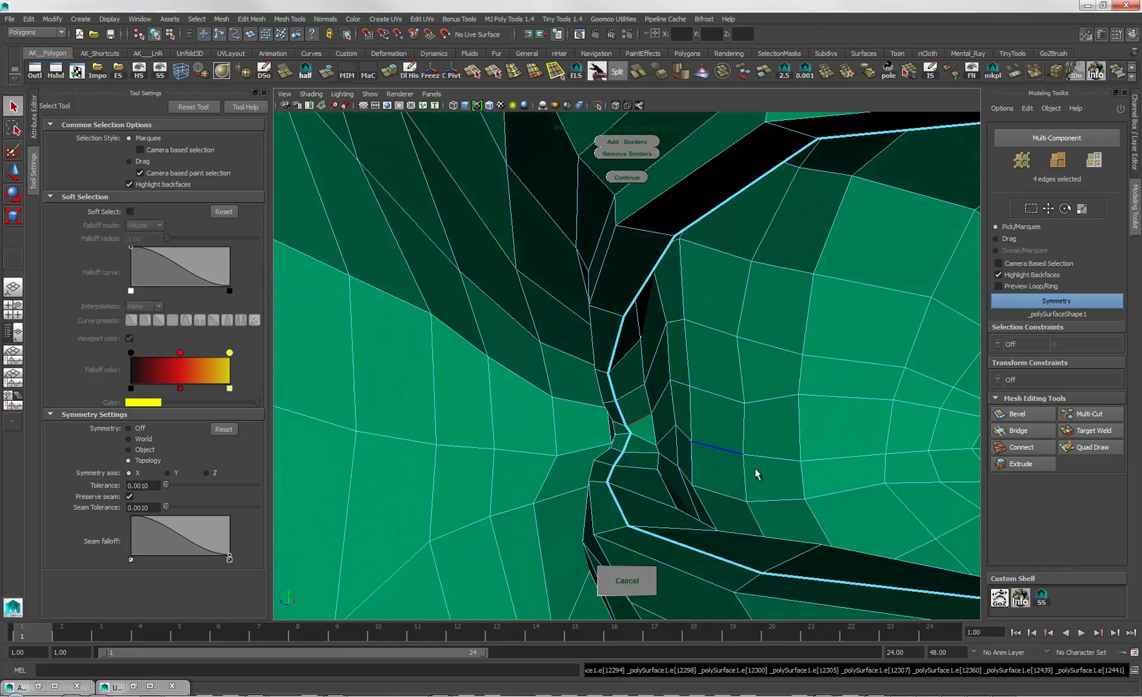
{"action": "left_click", "coordinate": [647, 442]}
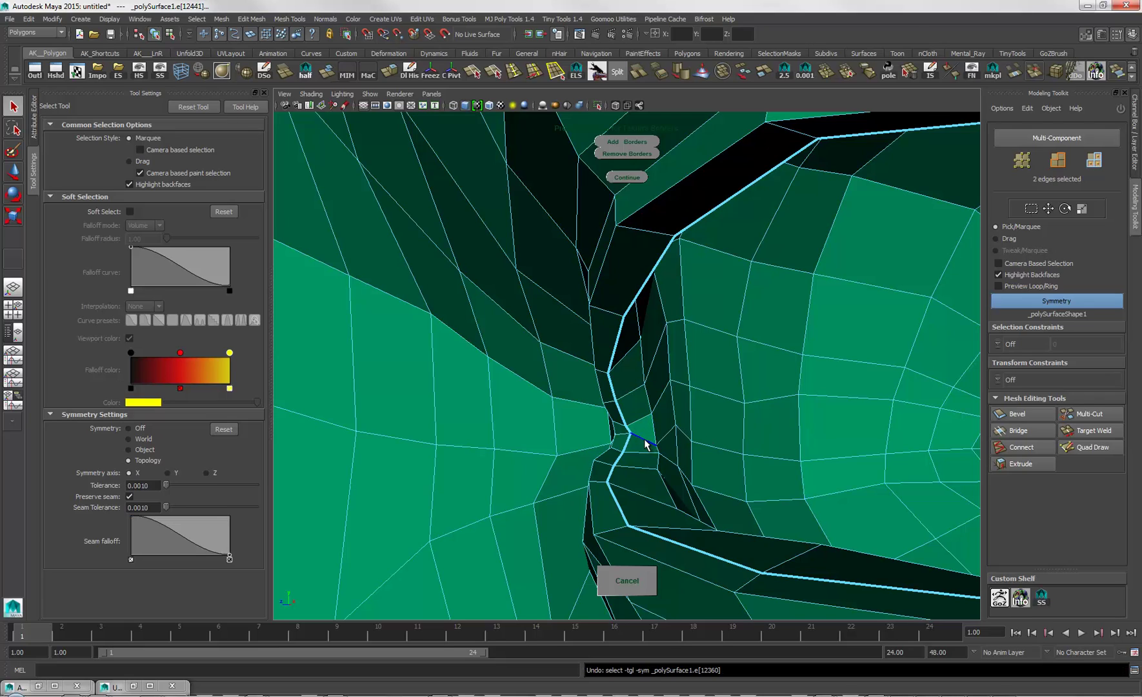
Step: Try to select a whole edge loop passing through the inner eye corner and across the eye socket
{"action": "left_click_drag", "start_coordinate": [777, 449], "coordinate": [774, 464], "text": "alt"}
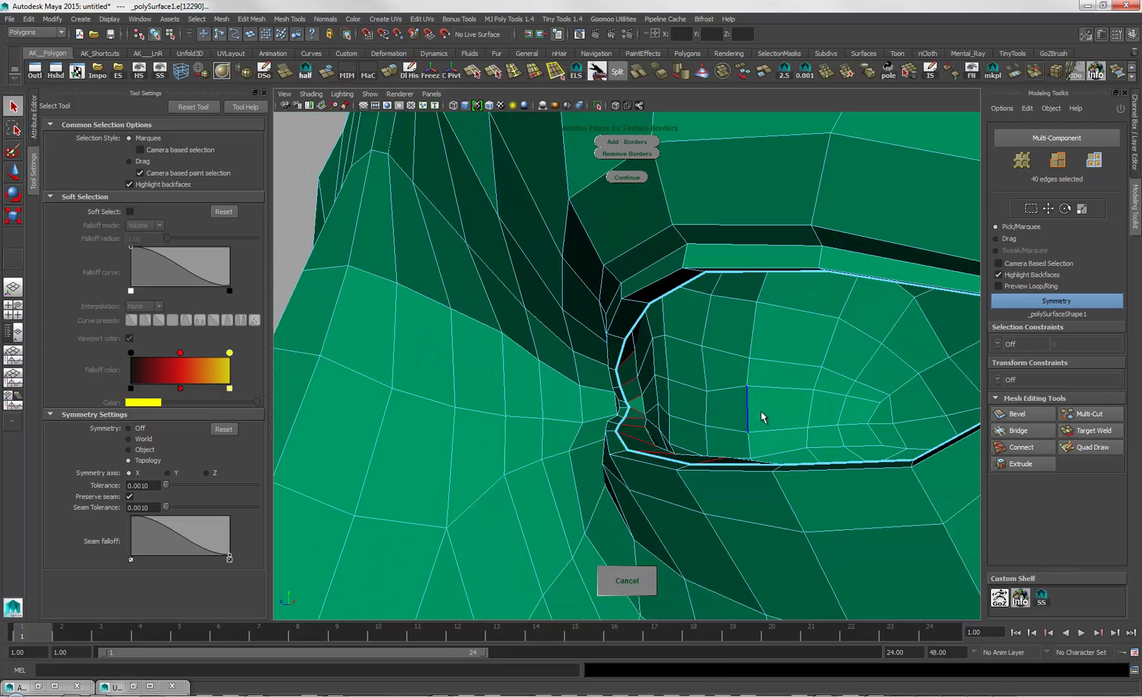
{"action": "mouse_move", "coordinate": [762, 416]}
{"action": "left_mouse_down", "text": "alt"}
{"action": "mouse_move", "coordinate": [650, 364]}
{"action": "mouse_move", "coordinate": [790, 382]}
{"action": "mouse_move", "coordinate": [624, 440]}
{"action": "mouse_move", "coordinate": [691, 434]}
{"action": "mouse_move", "coordinate": [634, 467]}
{"action": "mouse_move", "coordinate": [810, 471]}
{"action": "mouse_move", "coordinate": [768, 423]}
{"action": "left_mouse_up", "text": "alt"}
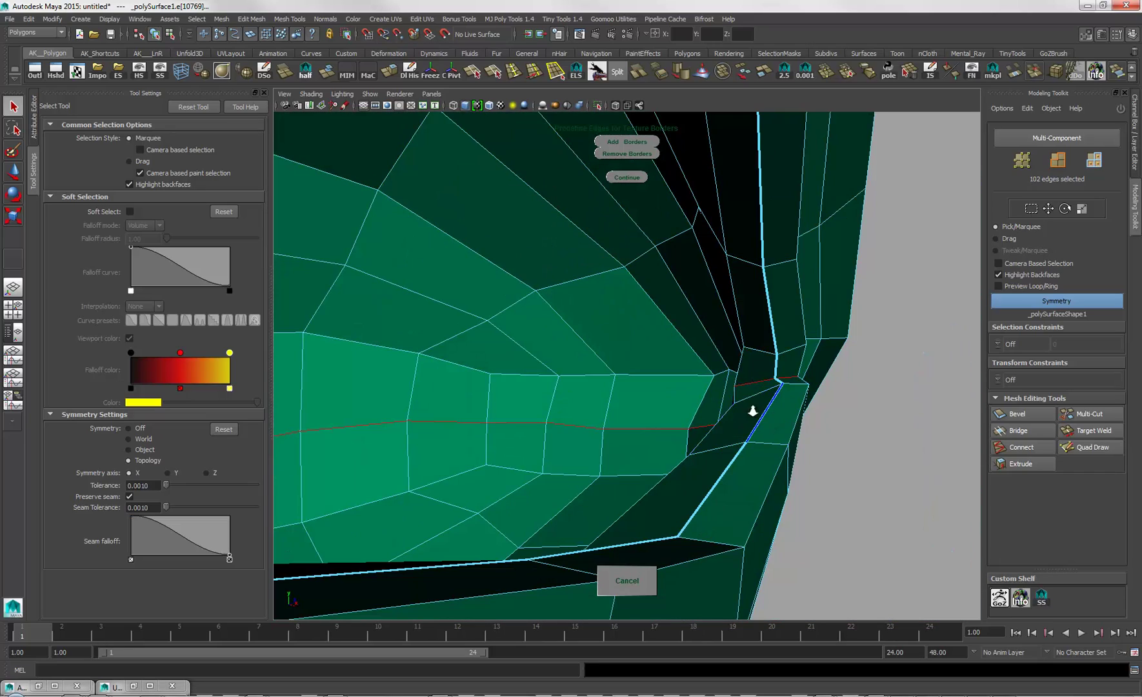
{"action": "left_click_drag", "start_coordinate": [752, 410], "coordinate": [695, 476], "text": "alt"}
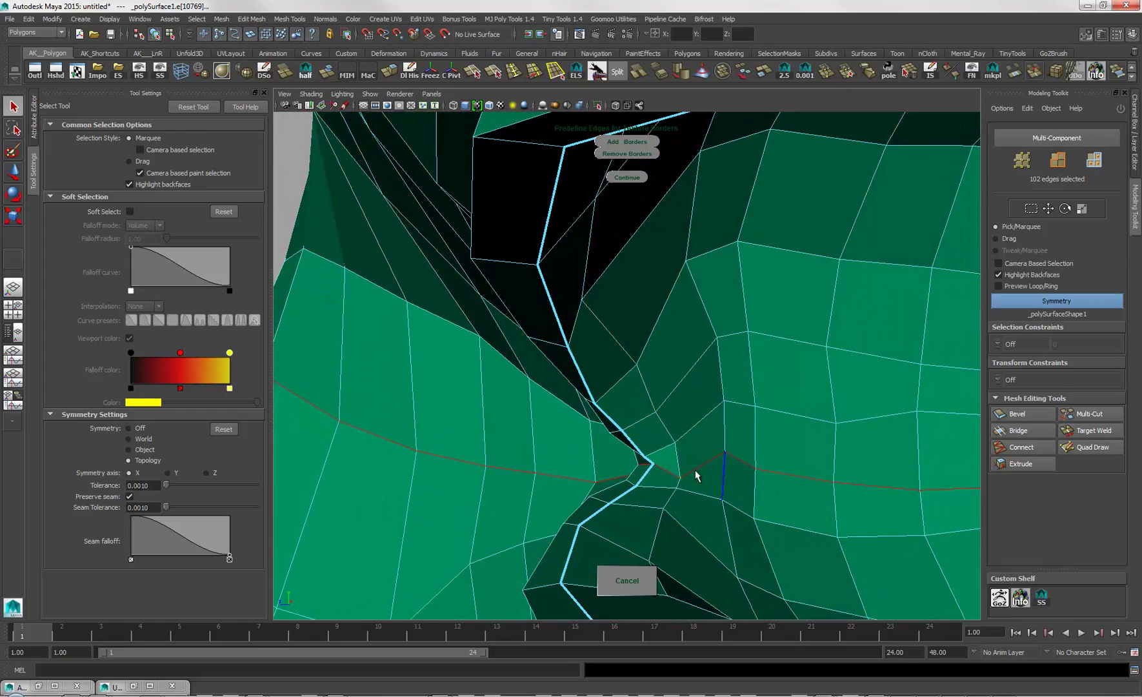
Step: Select the edge line running across the inside of both eye sockets from corner to corner, and add it to the texture borders
{"action": "left_click", "coordinate": [763, 479]}
{"action": "left_click_drag", "start_coordinate": [774, 476], "coordinate": [758, 455], "text": "alt"}
{"action": "middle_click_drag", "start_coordinate": [759, 455], "coordinate": [397, 440], "text": "alt"}
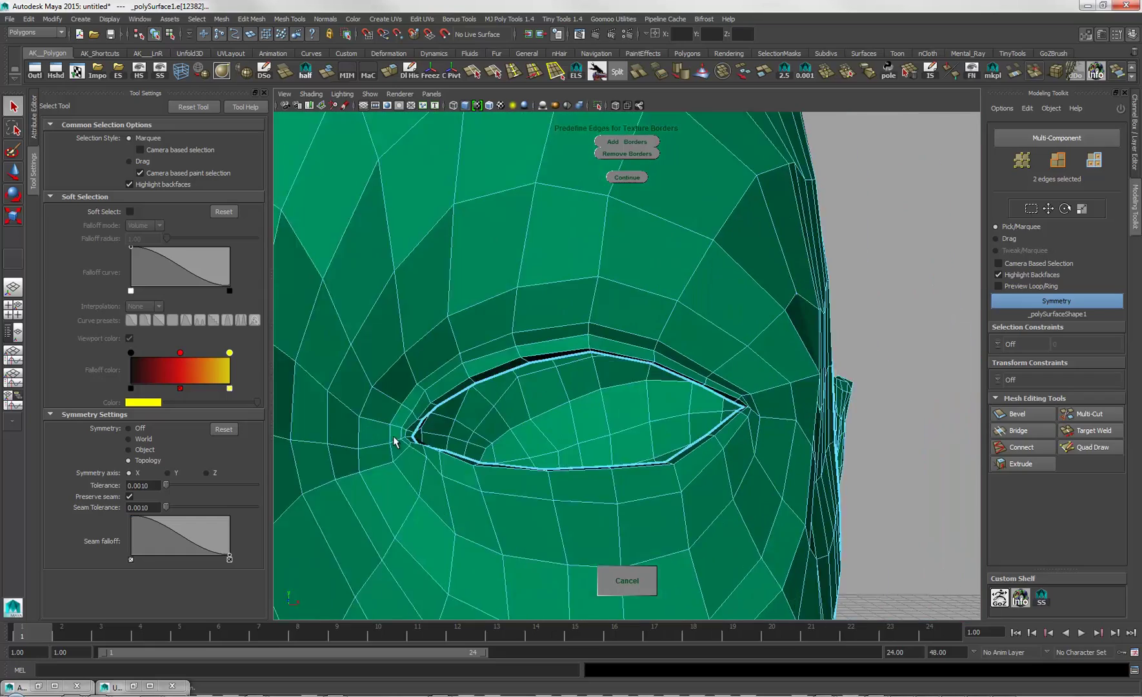
{"action": "left_click_drag", "start_coordinate": [398, 441], "coordinate": [798, 533], "text": "alt"}
{"action": "right_click_drag", "start_coordinate": [798, 533], "coordinate": [924, 389], "text": "alt"}
{"action": "left_click_drag", "start_coordinate": [925, 389], "coordinate": [767, 384], "text": "alt"}
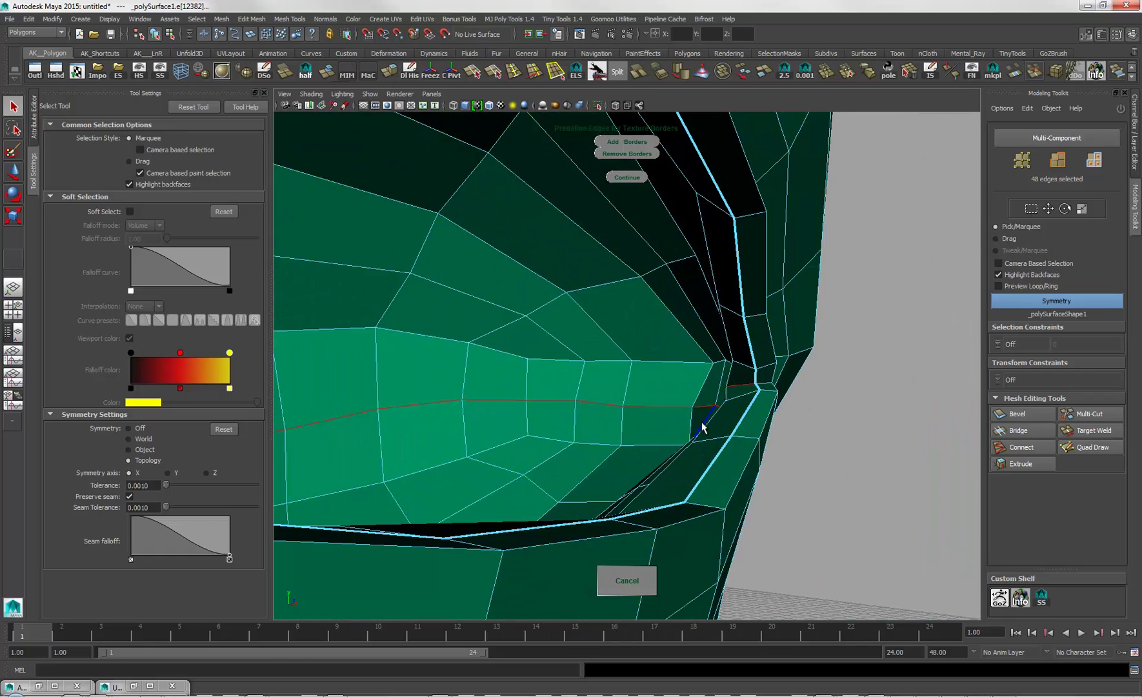
{"action": "left_click", "coordinate": [623, 142]}
{"action": "left_click_drag", "start_coordinate": [806, 387], "coordinate": [689, 383], "text": "alt"}
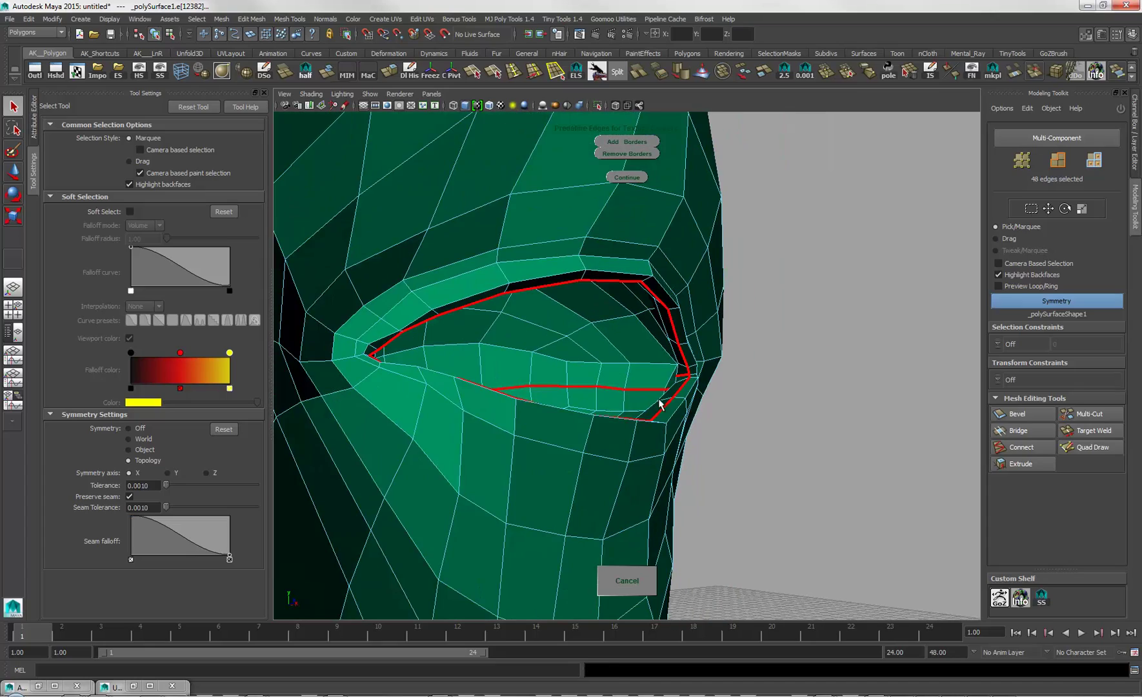
{"action": "right_click_drag", "start_coordinate": [688, 383], "coordinate": [594, 422], "text": "alt"}
{"action": "left_click_drag", "start_coordinate": [594, 423], "coordinate": [592, 381], "text": "alt"}
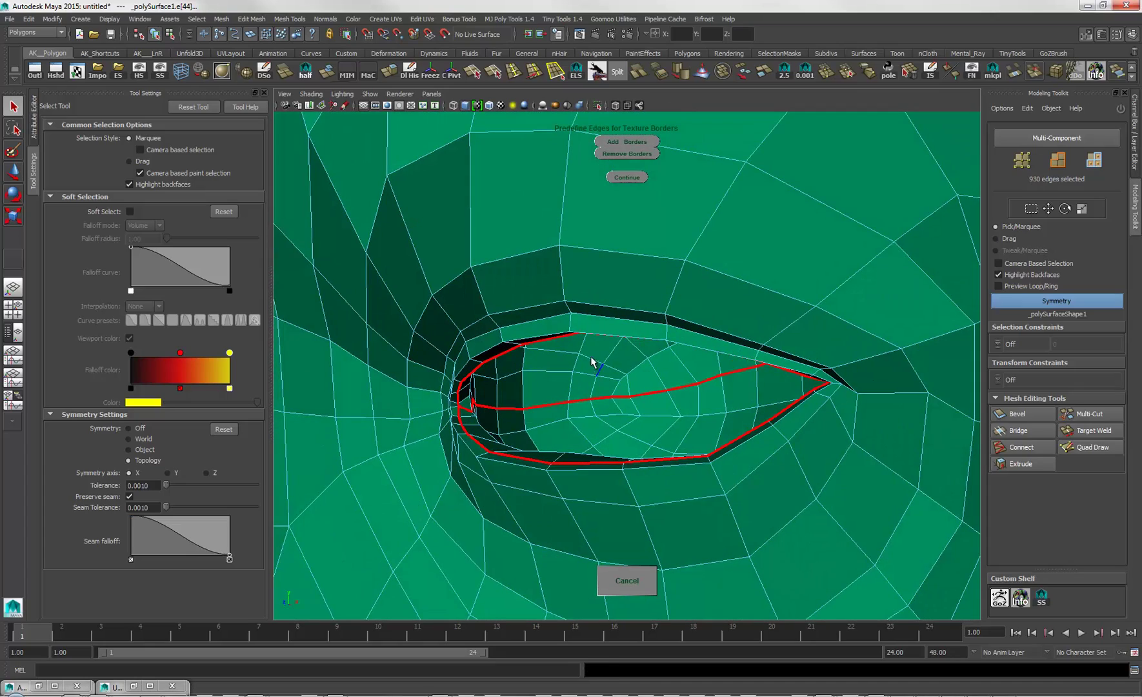
Step: Select the edge loop around the inner rim of the lips, and add it to the texture borders
{"action": "right_click_drag", "start_coordinate": [545, 450], "coordinate": [387, 423], "text": "alt"}
{"action": "left_click_drag", "start_coordinate": [387, 423], "coordinate": [708, 370], "text": "alt"}
{"action": "right_click_drag", "start_coordinate": [708, 369], "coordinate": [571, 301], "text": "alt"}
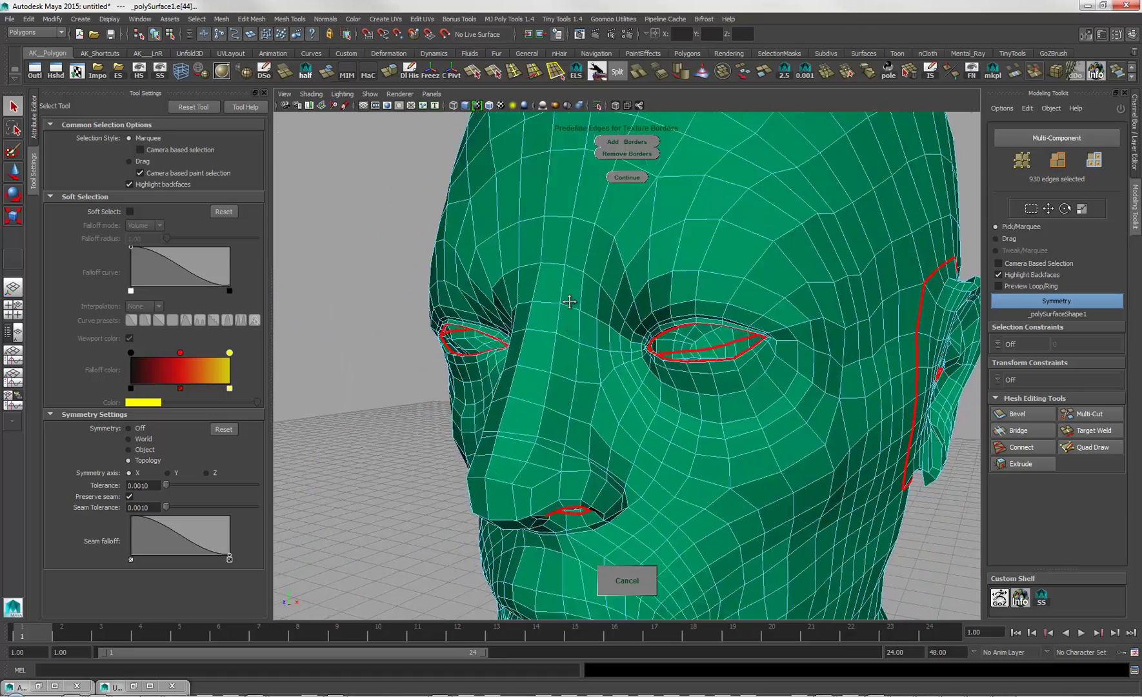
{"action": "middle_click_drag", "start_coordinate": [558, 462], "coordinate": [588, 217], "text": "alt"}
{"action": "right_click_drag", "start_coordinate": [703, 413], "coordinate": [808, 444], "text": "alt"}
{"action": "left_click_drag", "start_coordinate": [807, 443], "coordinate": [687, 400], "text": "alt"}
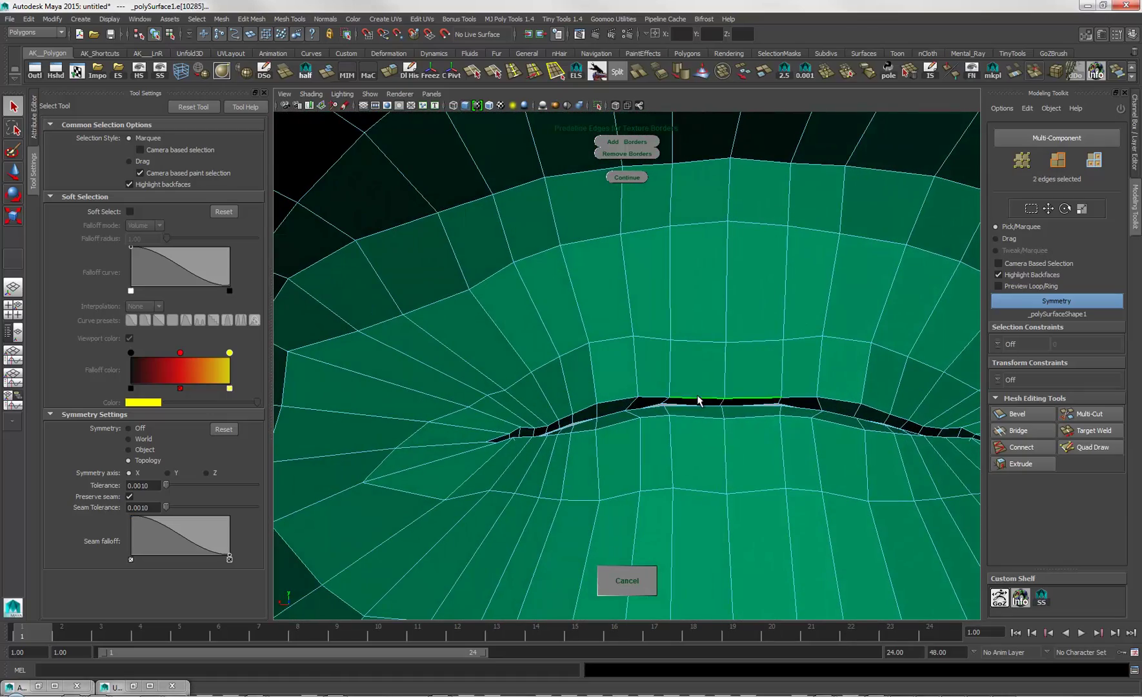
{"action": "double_click", "coordinate": [698, 400]}
{"action": "left_click", "coordinate": [626, 143]}
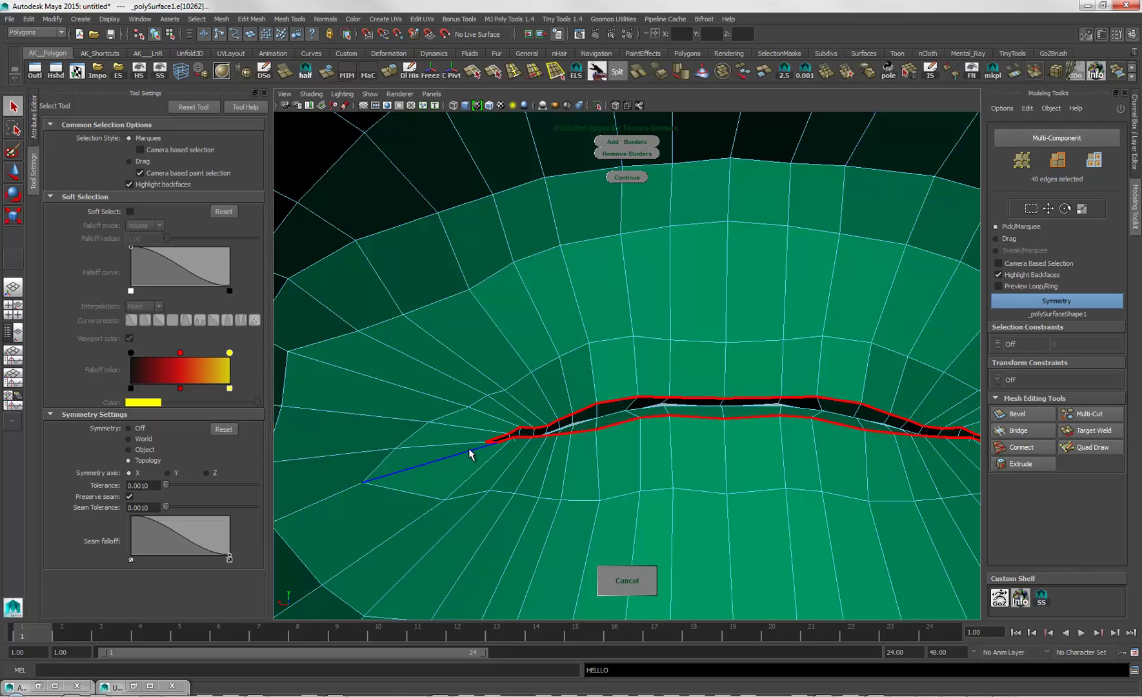
Step: Select the edge loop running through the inside of the mouth between both lip corners, and add it to the texture borders
{"action": "left_click", "coordinate": [464, 445]}
{"action": "middle_click_drag", "start_coordinate": [686, 344], "coordinate": [532, 308], "text": "alt"}
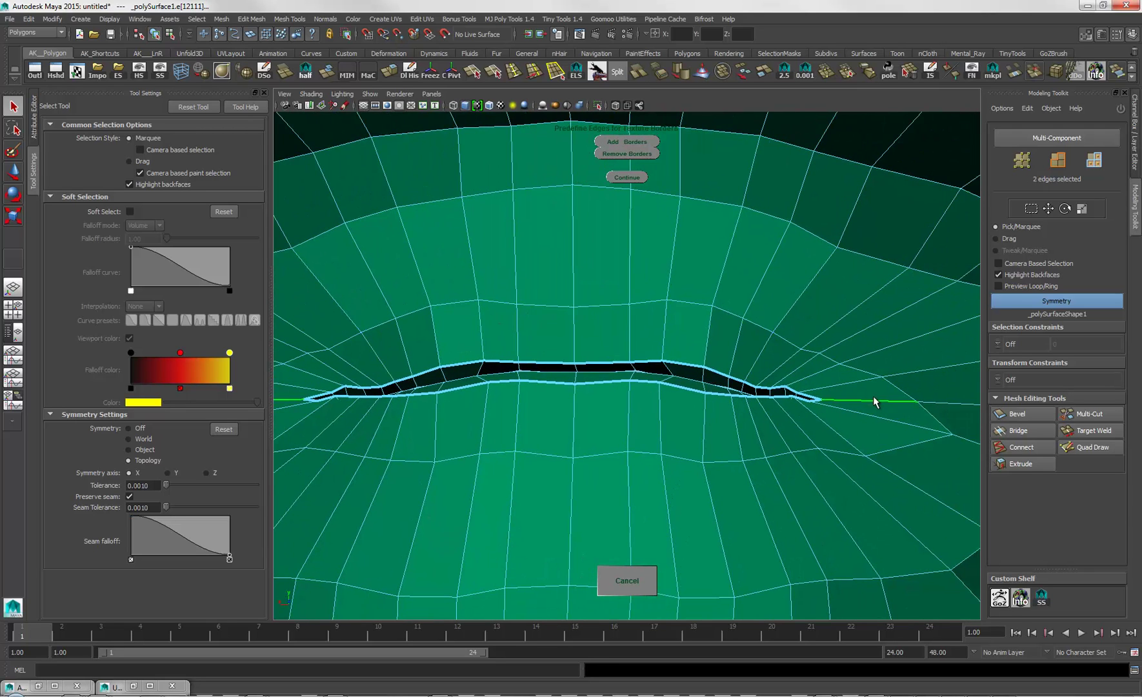
{"action": "double_click", "coordinate": [900, 403]}
{"action": "key", "text": "f"}
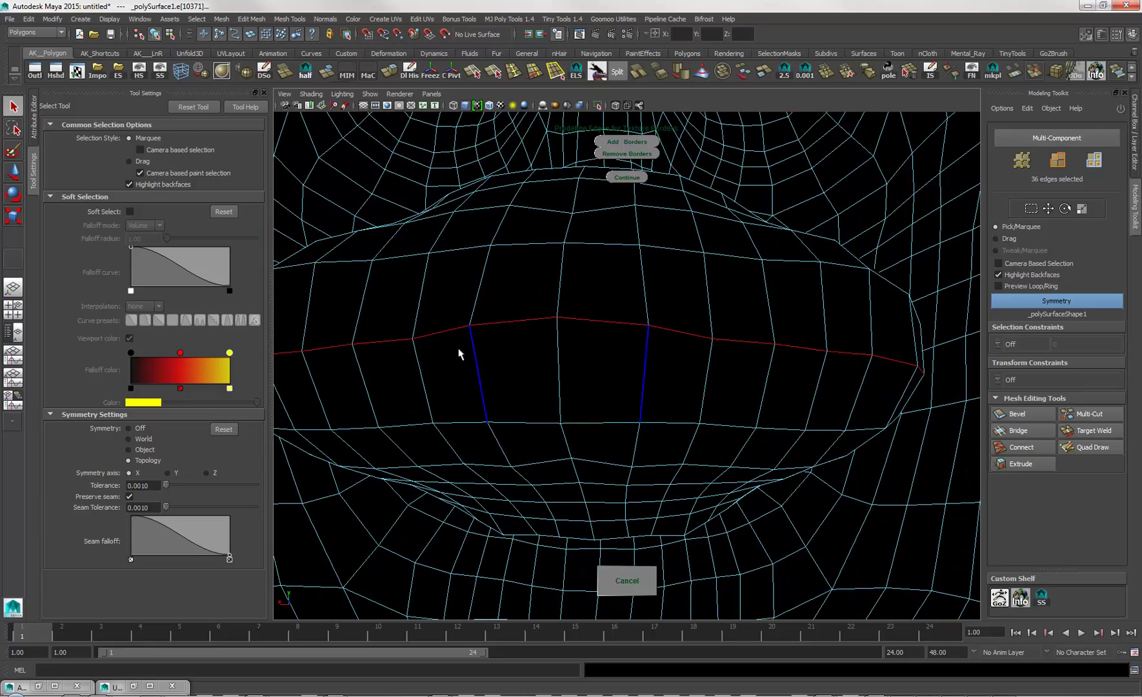
{"action": "left_click", "coordinate": [623, 144]}
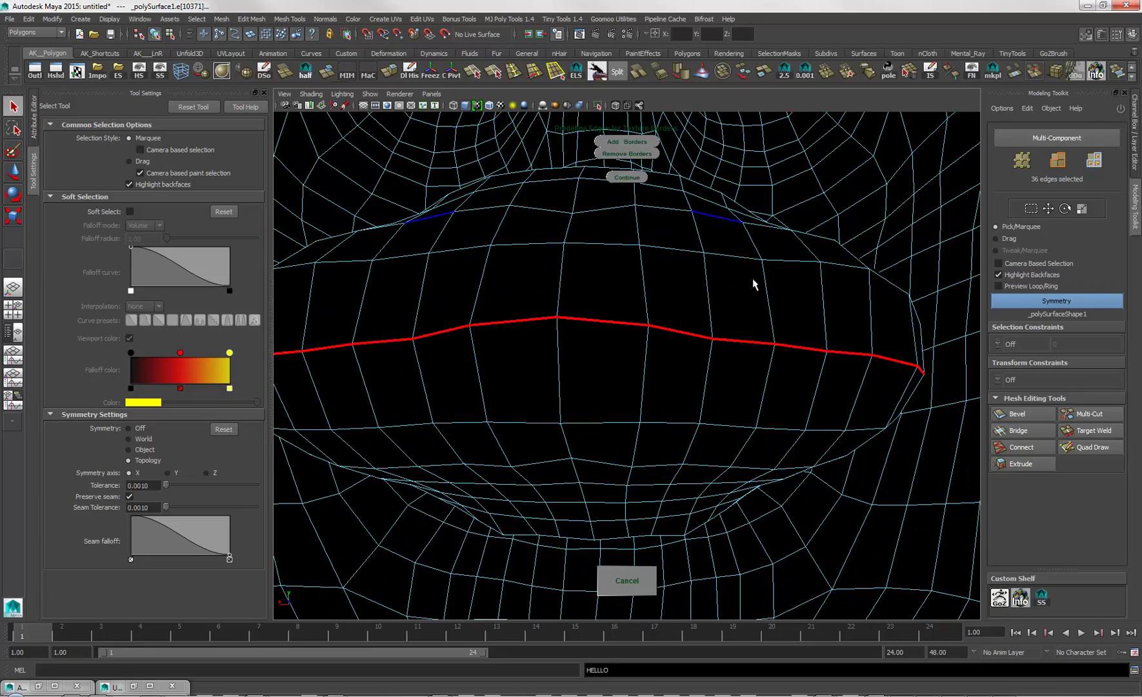
Step: Select the centre line of edges from the forehead over the skull to the neck border at the back, and add it to the texture borders
{"action": "right_click_drag", "start_coordinate": [851, 381], "coordinate": [548, 348], "text": "alt"}
{"action": "left_click_drag", "start_coordinate": [548, 348], "coordinate": [819, 381], "text": "alt"}
{"action": "middle_click_drag", "start_coordinate": [819, 381], "coordinate": [753, 466], "text": "alt"}
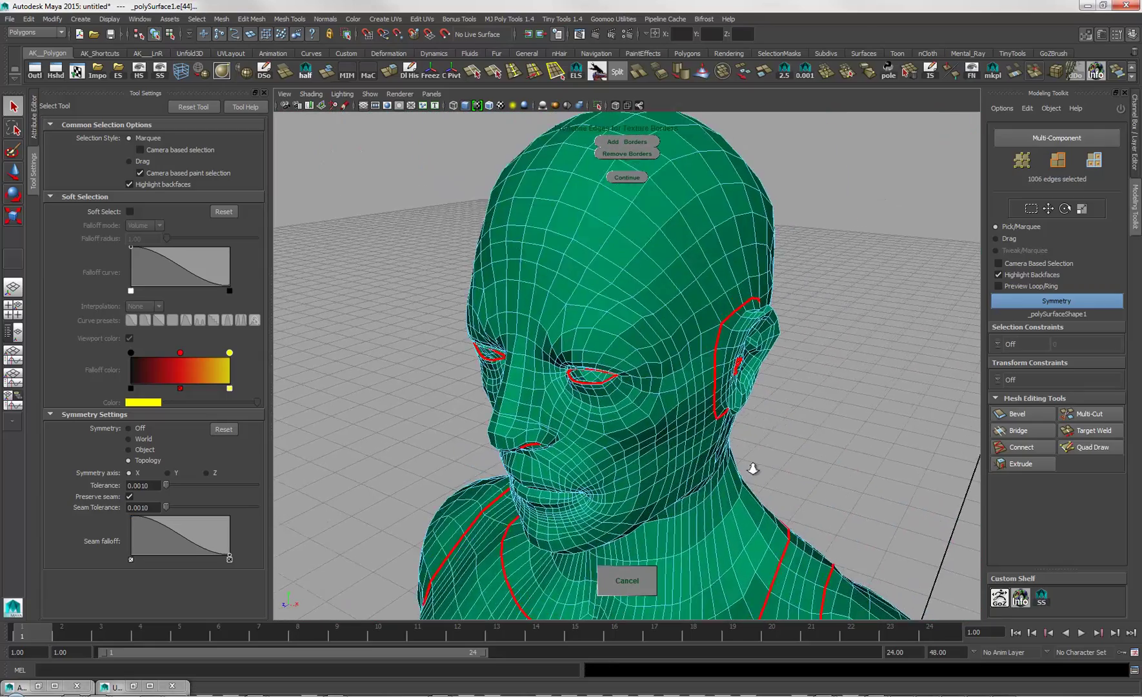
{"action": "left_click_drag", "start_coordinate": [752, 466], "coordinate": [700, 450], "text": "alt"}
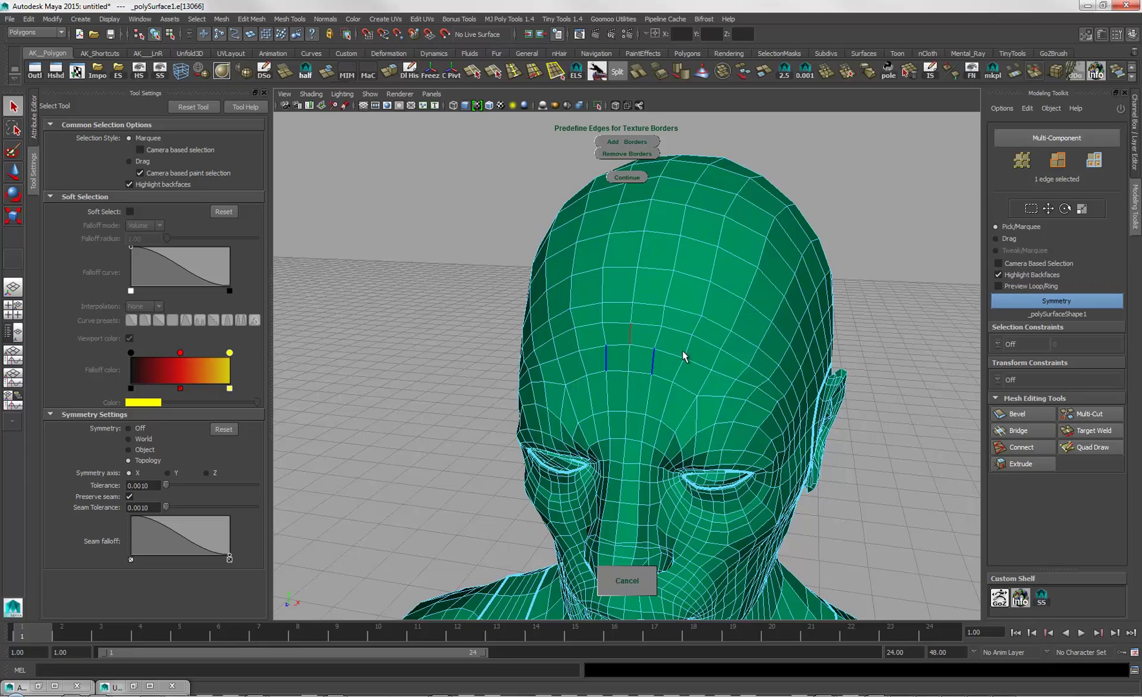
{"action": "left_click_drag", "start_coordinate": [684, 356], "coordinate": [492, 122], "text": "alt"}
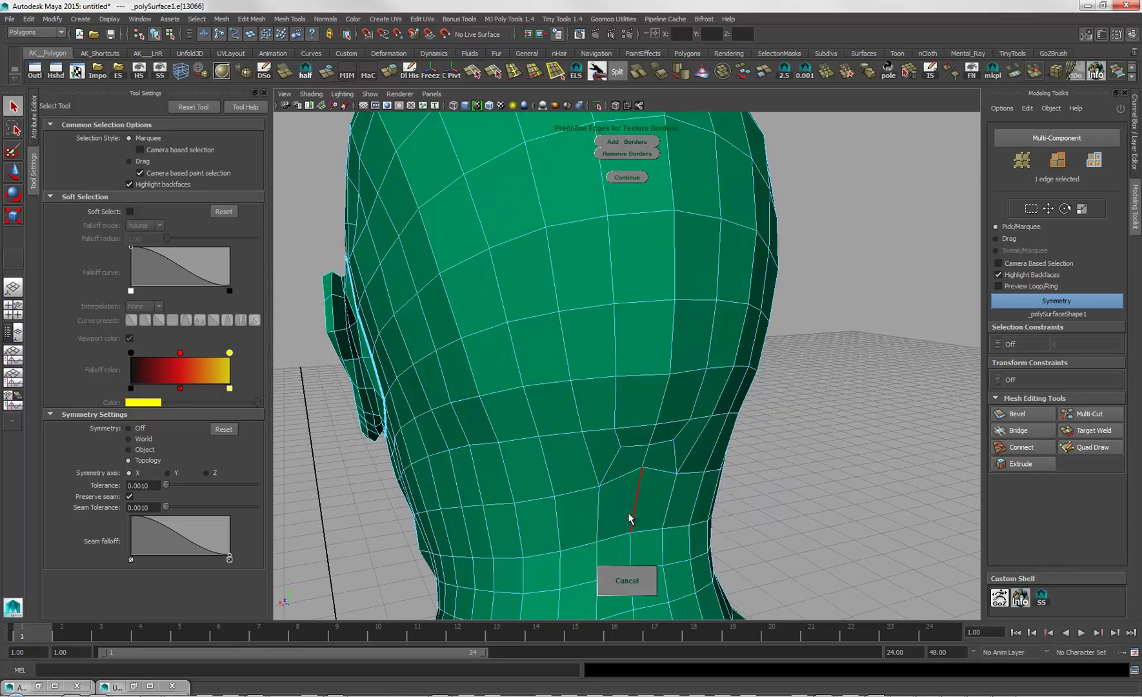
{"action": "left_click_drag", "start_coordinate": [630, 518], "coordinate": [599, 466], "text": "alt"}
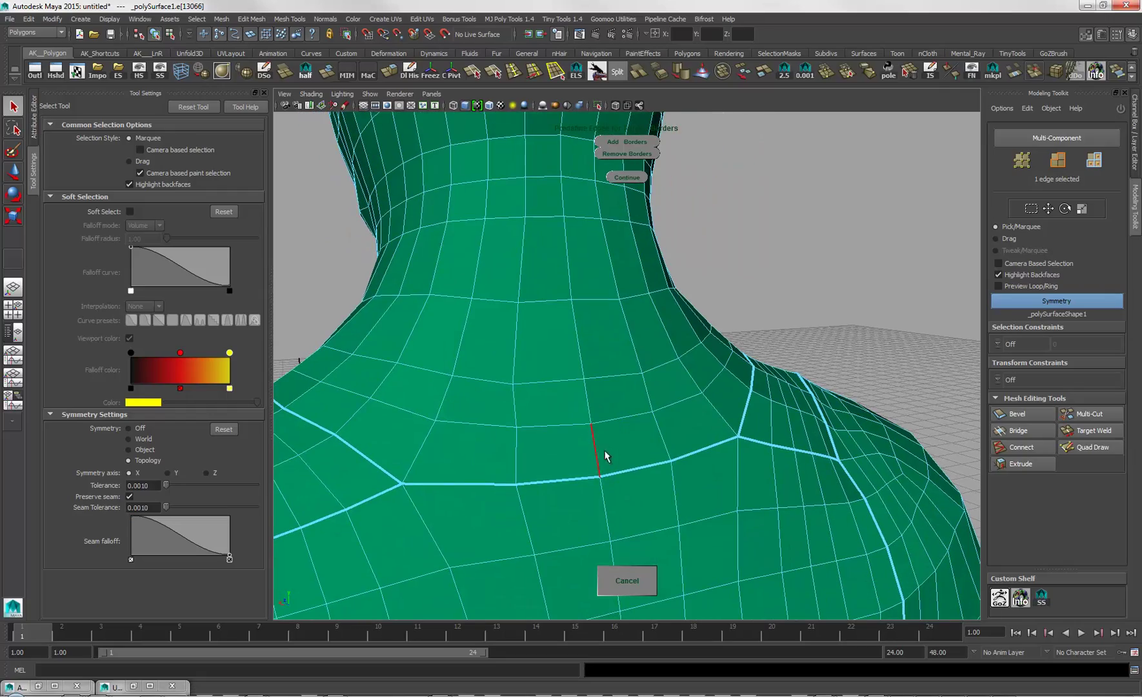
{"action": "scroll", "coordinate": [517, 311], "scroll_direction": "down", "scroll_amount": 8}
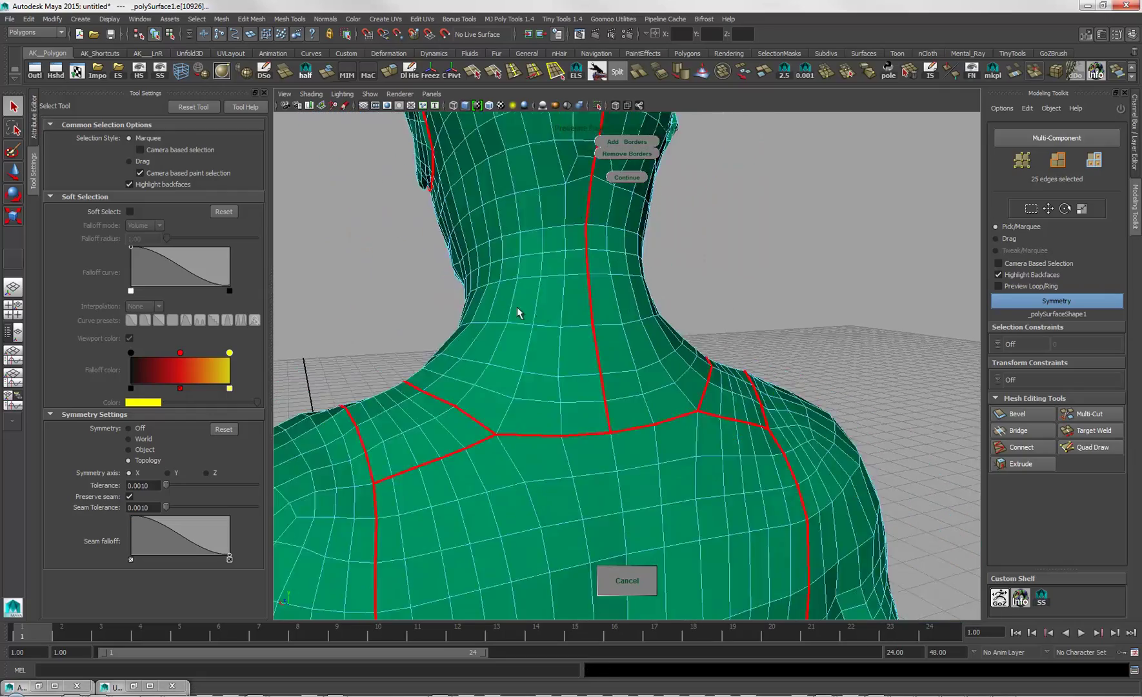
{"action": "left_click_drag", "start_coordinate": [614, 388], "coordinate": [804, 366], "text": "alt"}
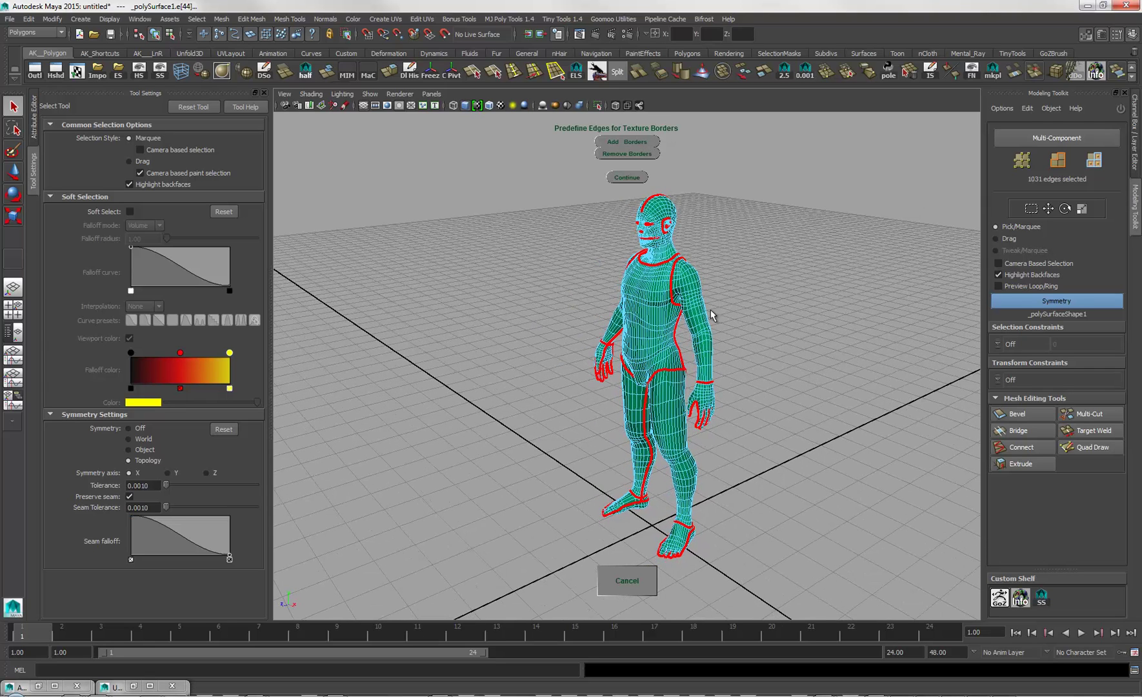
Step: Bring up the UV Texture Editor beside the character, and continue the auto unwrap with the predefined texture borders
{"action": "left_click_drag", "start_coordinate": [807, 404], "coordinate": [781, 398], "text": "alt"}
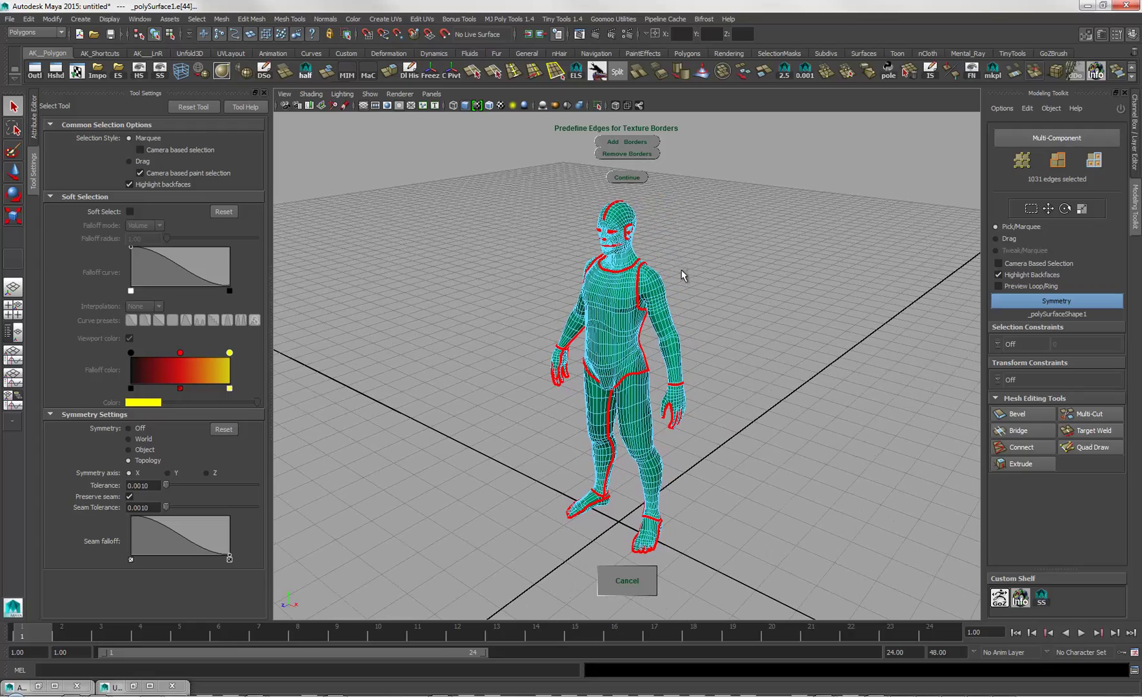
{"action": "left_click_drag", "start_coordinate": [683, 275], "coordinate": [704, 228], "text": "alt"}
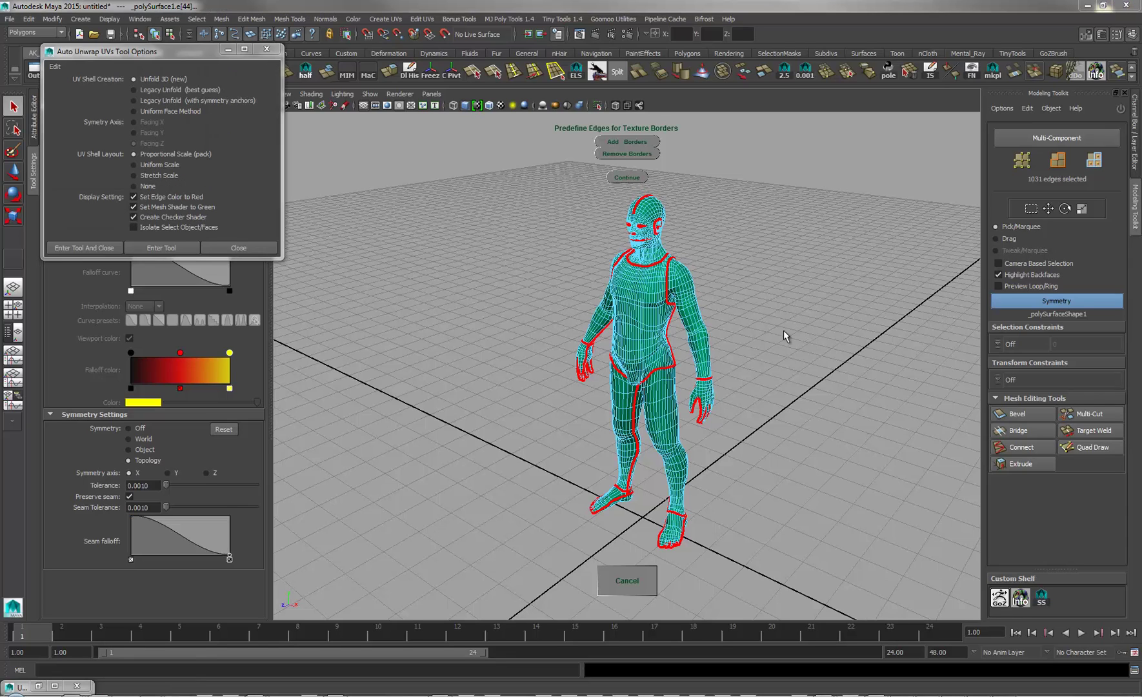
{"action": "left_click", "coordinate": [36, 687]}
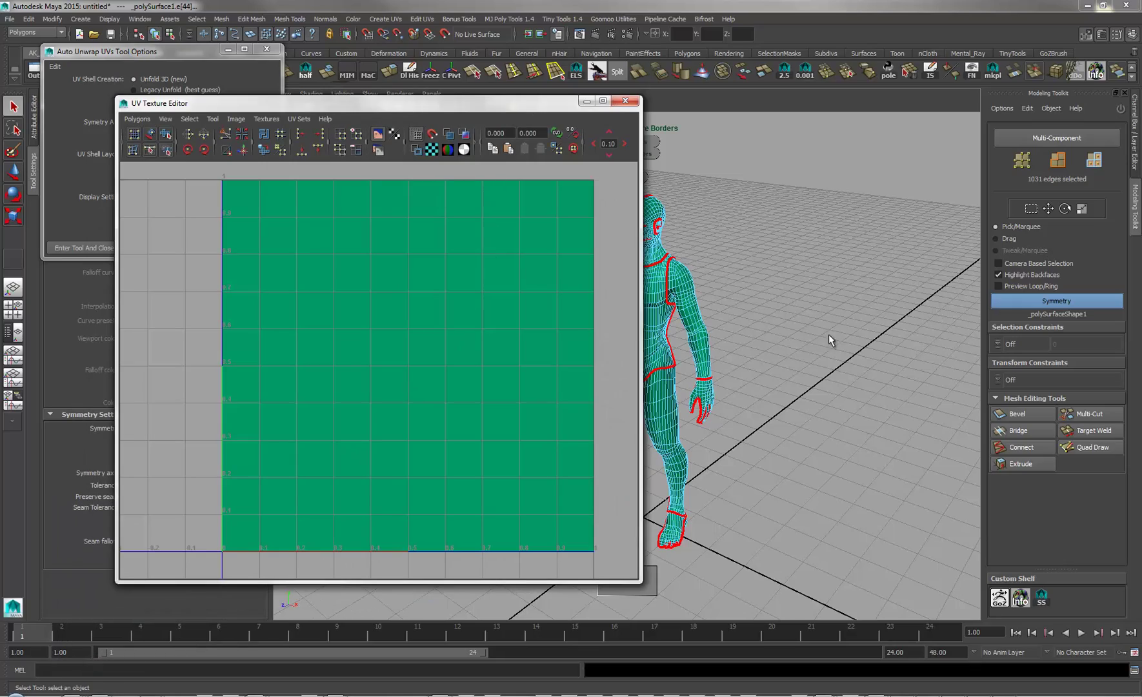
{"action": "middle_click_drag", "start_coordinate": [869, 319], "coordinate": [940, 340], "text": "alt"}
{"action": "left_click_drag", "start_coordinate": [939, 335], "coordinate": [952, 304], "text": "alt"}
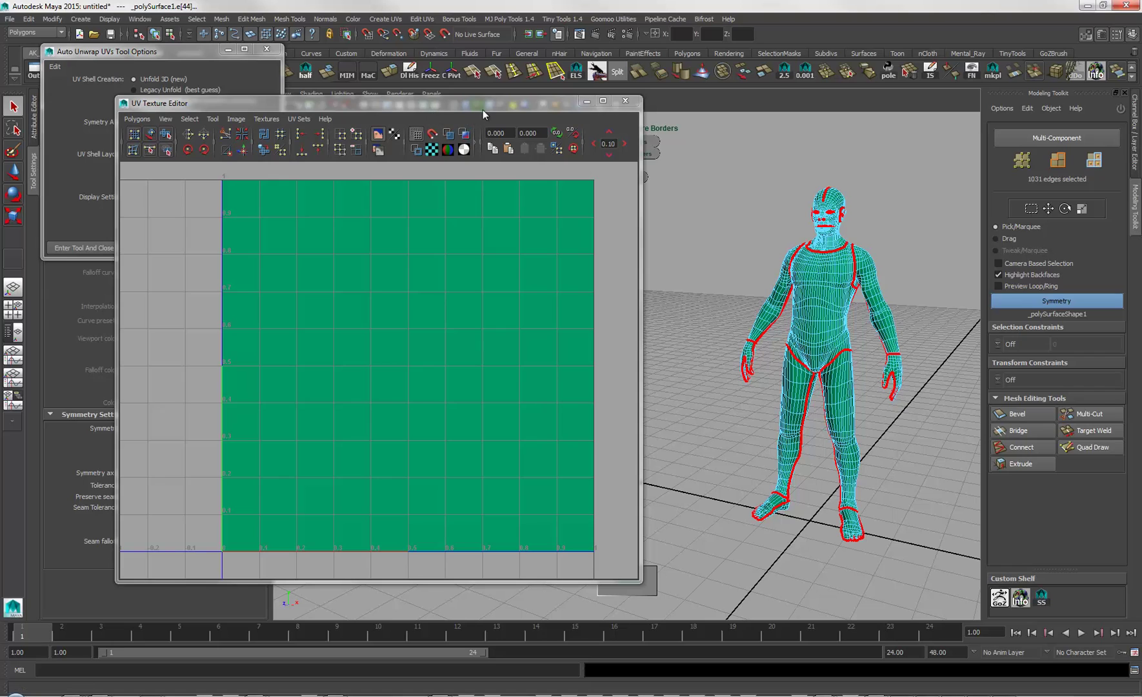
{"action": "left_click_drag", "start_coordinate": [483, 107], "coordinate": [410, 97]}
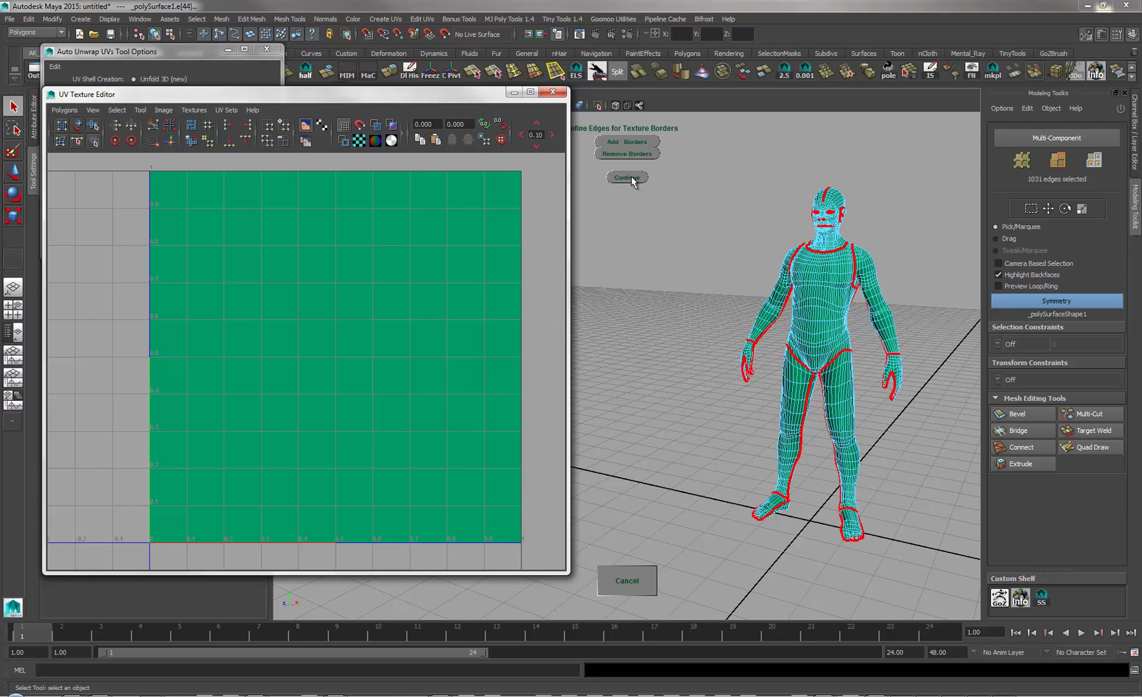
{"action": "left_click", "coordinate": [629, 178]}
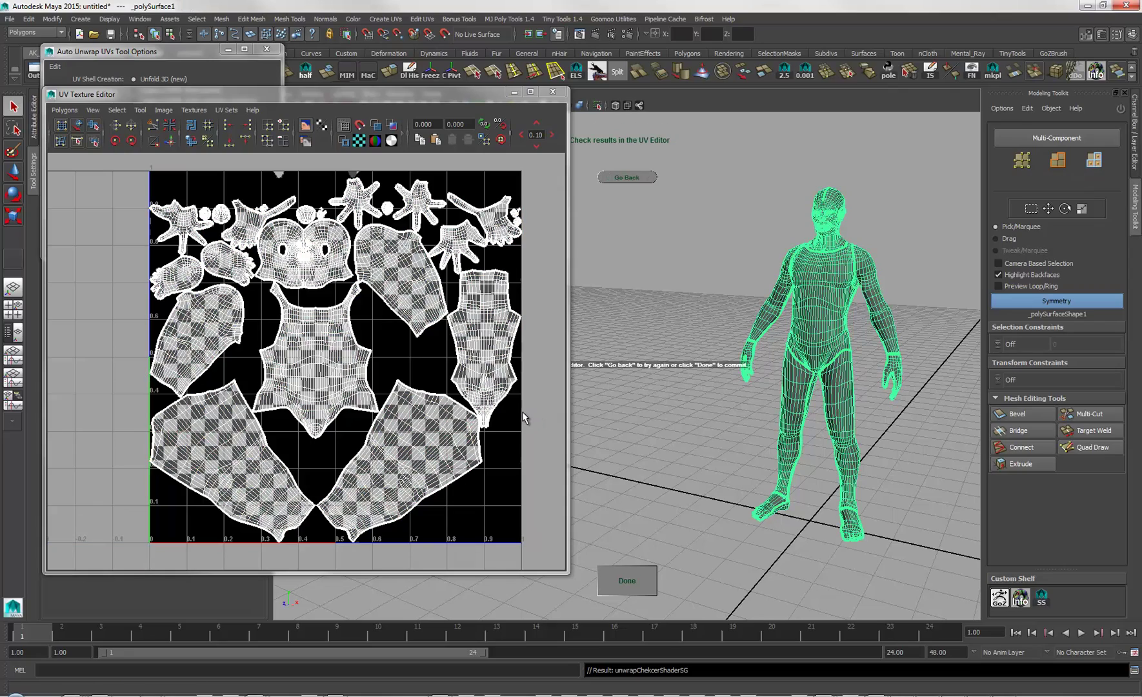
Step: Switch the viewport to textured shading and deselect the character mesh so its checker pattern shows clearly
{"action": "left_click_drag", "start_coordinate": [743, 278], "coordinate": [653, 294], "text": "alt"}
{"action": "middle_click_drag", "start_coordinate": [762, 277], "coordinate": [725, 314], "text": "alt"}
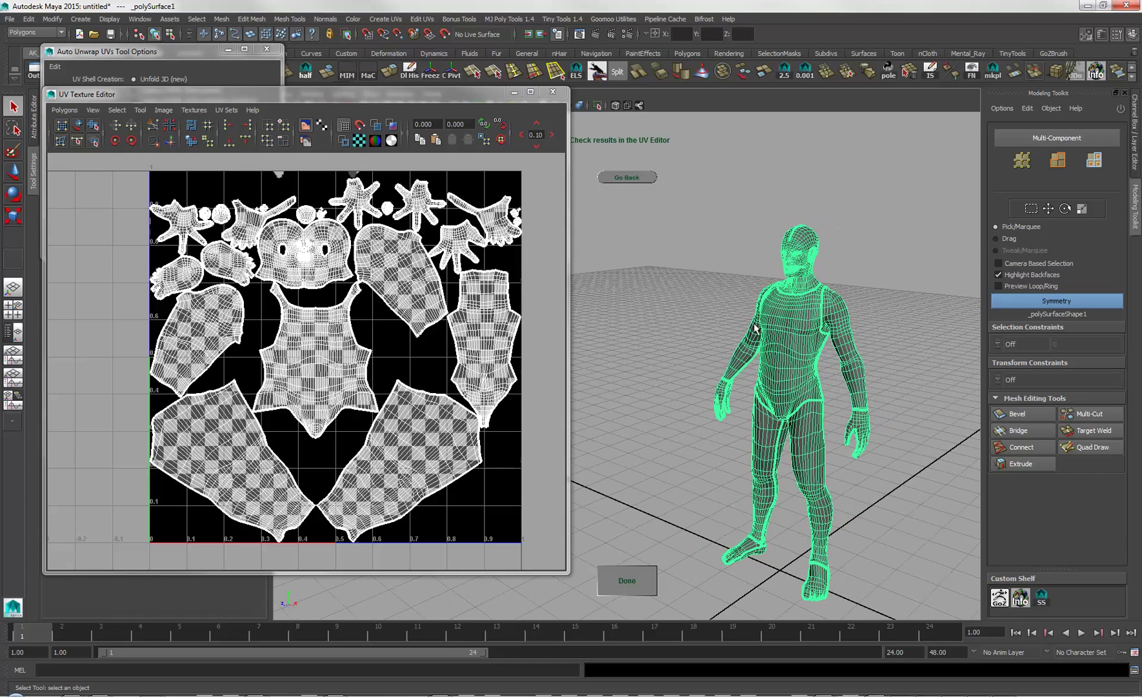
{"action": "right_click_drag", "start_coordinate": [725, 313], "coordinate": [778, 311], "text": "alt"}
{"action": "middle_click_drag", "start_coordinate": [777, 311], "coordinate": [729, 293], "text": "alt"}
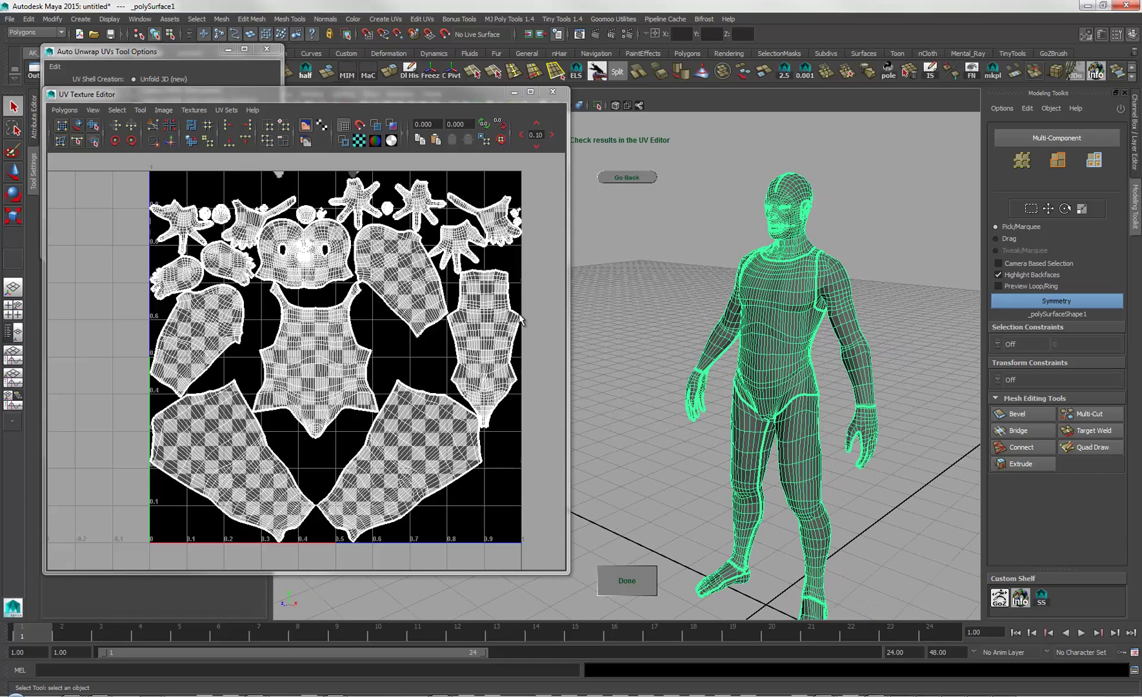
{"action": "key", "text": "6"}
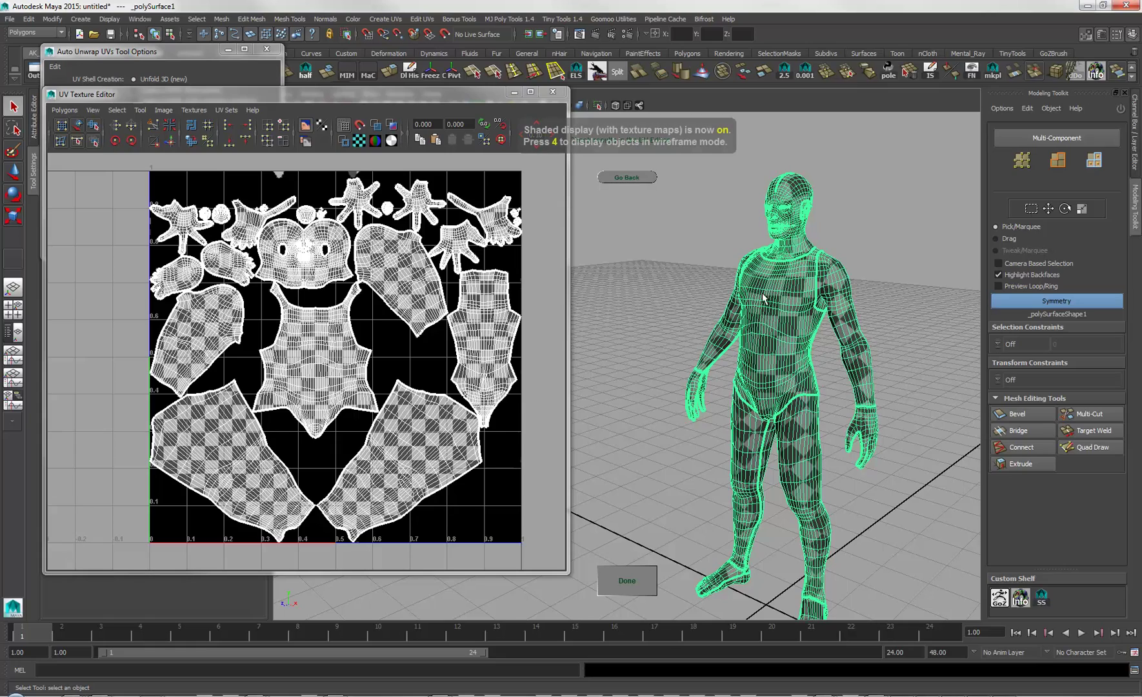
{"action": "left_click", "coordinate": [919, 305]}
{"action": "left_click_drag", "start_coordinate": [918, 305], "coordinate": [889, 261], "text": "alt"}
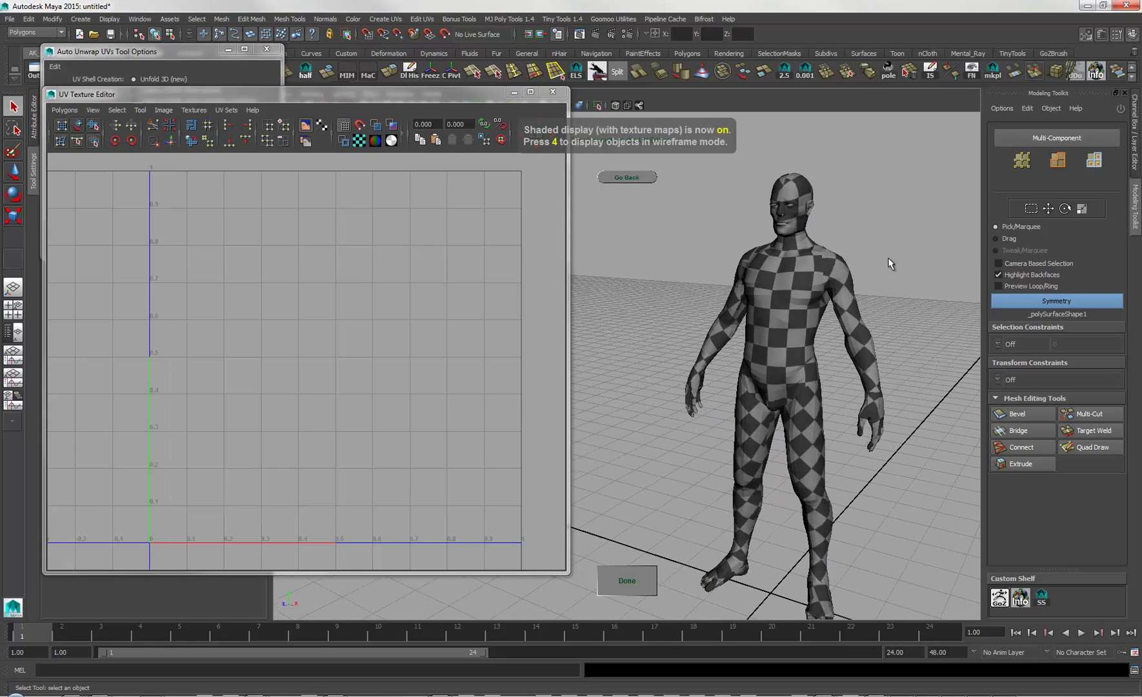
Step: Examine the checker pattern on the character's head, torso, arms and back for stretching and seam placement
{"action": "middle_click_drag", "start_coordinate": [888, 261], "coordinate": [828, 273], "text": "alt"}
{"action": "right_click_drag", "start_coordinate": [829, 273], "coordinate": [885, 268], "text": "alt"}
{"action": "middle_click_drag", "start_coordinate": [885, 268], "coordinate": [892, 263], "text": "alt"}
{"action": "right_click_drag", "start_coordinate": [893, 263], "coordinate": [871, 310], "text": "alt"}
{"action": "middle_click_drag", "start_coordinate": [871, 309], "coordinate": [859, 338], "text": "alt"}
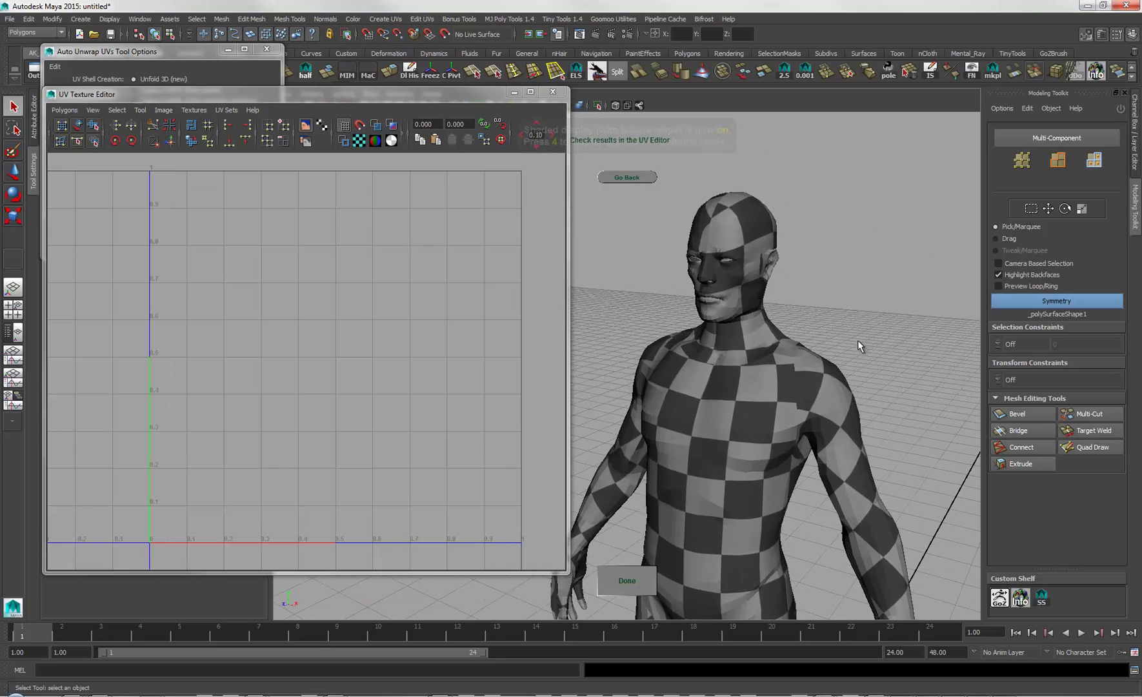
{"action": "left_click_drag", "start_coordinate": [859, 338], "coordinate": [894, 308], "text": "alt"}
{"action": "middle_click_drag", "start_coordinate": [895, 308], "coordinate": [936, 310], "text": "alt"}
{"action": "left_click_drag", "start_coordinate": [936, 310], "coordinate": [963, 278], "text": "alt"}
{"action": "right_click_drag", "start_coordinate": [963, 277], "coordinate": [899, 279], "text": "alt"}
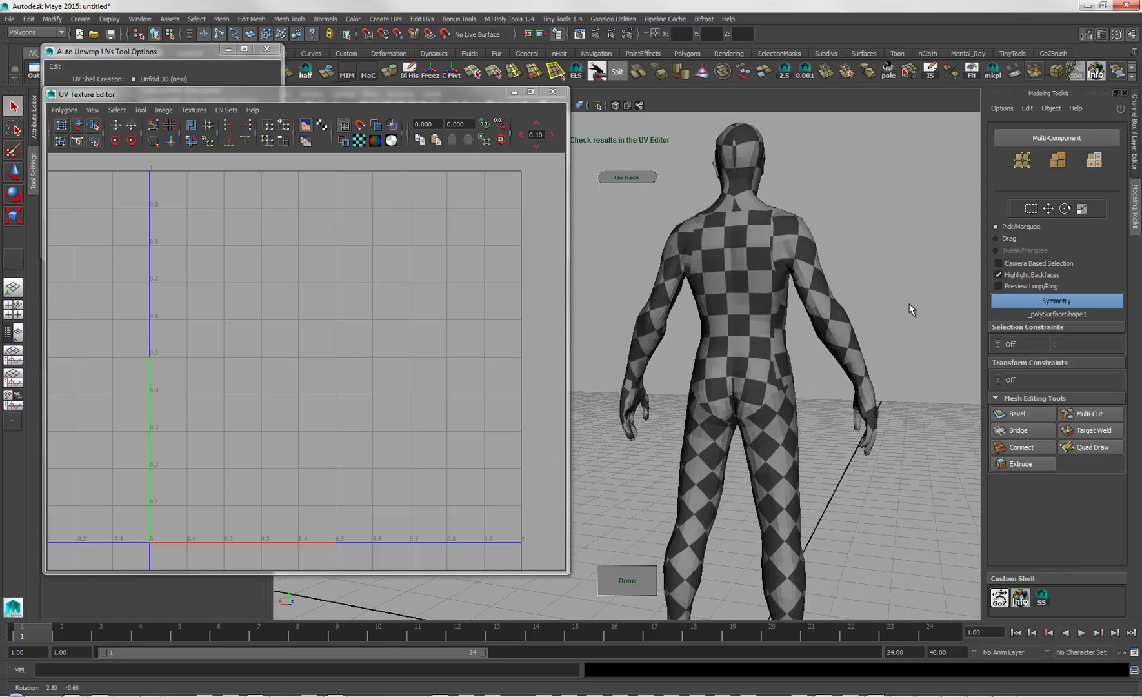
Step: Inspect the checker pattern on the character's back, then on the face, chest and full body from the front
{"action": "mouse_move", "coordinate": [900, 282]}
{"action": "left_mouse_down", "text": "alt"}
{"action": "mouse_move", "coordinate": [912, 242]}
{"action": "mouse_move", "coordinate": [909, 285]}
{"action": "left_mouse_up", "text": "alt"}
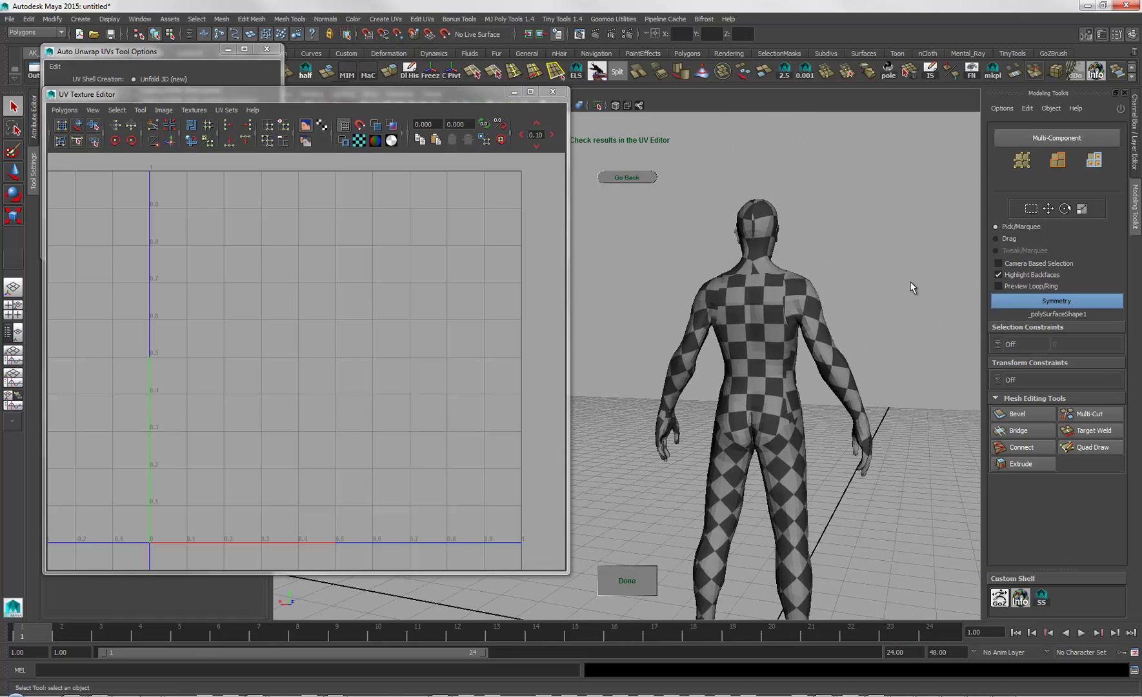
{"action": "right_click_drag", "start_coordinate": [909, 285], "coordinate": [949, 374], "text": "alt"}
{"action": "middle_click_drag", "start_coordinate": [948, 375], "coordinate": [850, 351], "text": "alt"}
{"action": "left_click_drag", "start_coordinate": [850, 353], "coordinate": [909, 321], "text": "alt"}
{"action": "right_click_drag", "start_coordinate": [910, 320], "coordinate": [961, 403], "text": "alt"}
{"action": "left_click_drag", "start_coordinate": [841, 371], "coordinate": [816, 361], "text": "alt"}
{"action": "middle_click_drag", "start_coordinate": [816, 361], "coordinate": [811, 359], "text": "alt"}
{"action": "left_click_drag", "start_coordinate": [840, 401], "coordinate": [859, 333], "text": "alt"}
{"action": "middle_click_drag", "start_coordinate": [859, 334], "coordinate": [917, 303], "text": "alt"}
{"action": "left_click_drag", "start_coordinate": [917, 303], "coordinate": [810, 311], "text": "alt"}
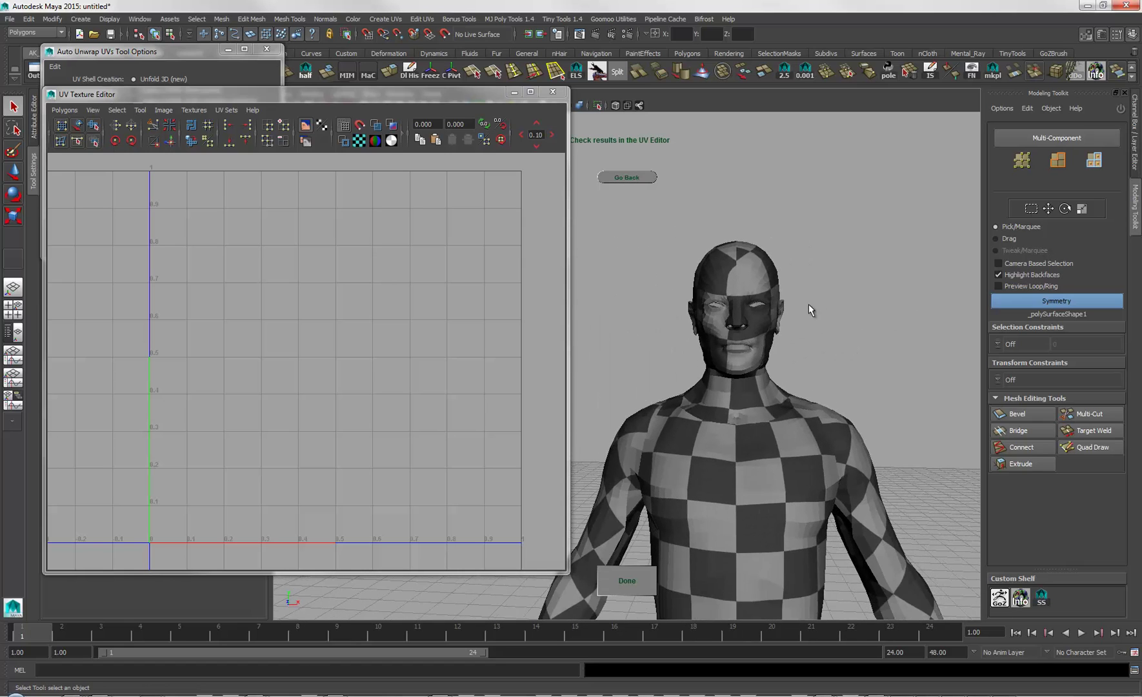
{"action": "mouse_move", "coordinate": [810, 311]}
{"action": "right_mouse_down", "text": "alt"}
{"action": "mouse_move", "coordinate": [930, 224]}
{"action": "mouse_move", "coordinate": [820, 311]}
{"action": "right_mouse_up", "text": "alt"}
{"action": "middle_click_drag", "start_coordinate": [820, 311], "coordinate": [936, 233], "text": "alt"}
{"action": "right_click_drag", "start_coordinate": [936, 232], "coordinate": [892, 290], "text": "alt"}
{"action": "middle_click_drag", "start_coordinate": [892, 290], "coordinate": [890, 249], "text": "alt"}
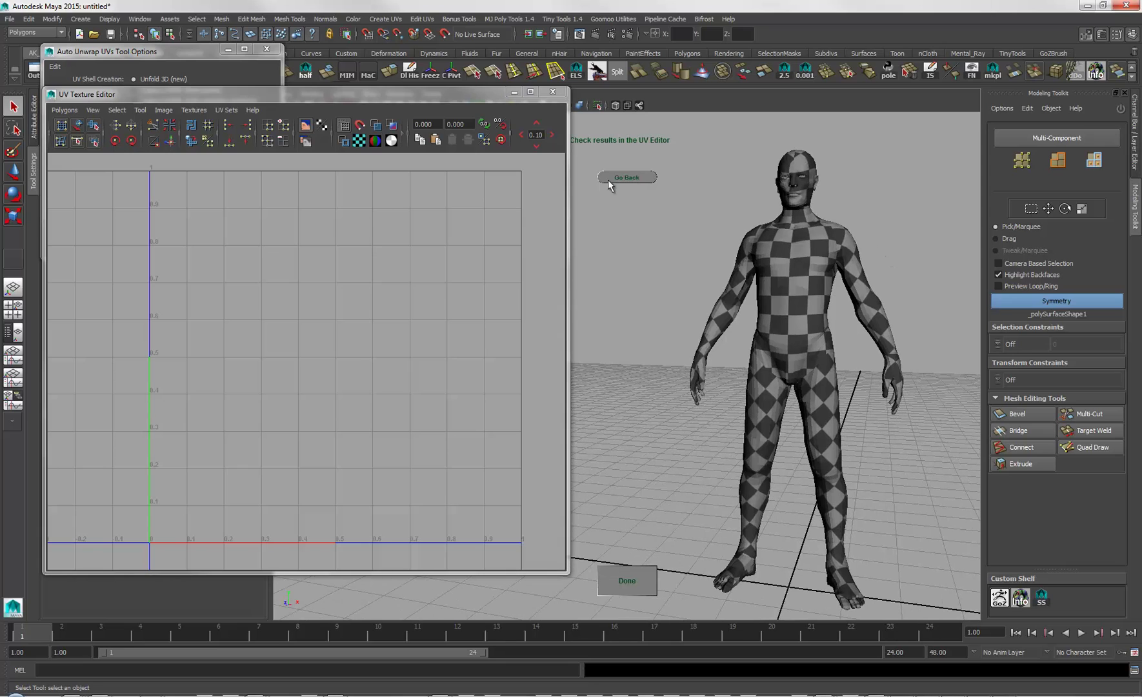
Step: Select the character mesh and display its UV distortion shading, with the head in close-up
{"action": "left_click", "coordinate": [723, 234]}
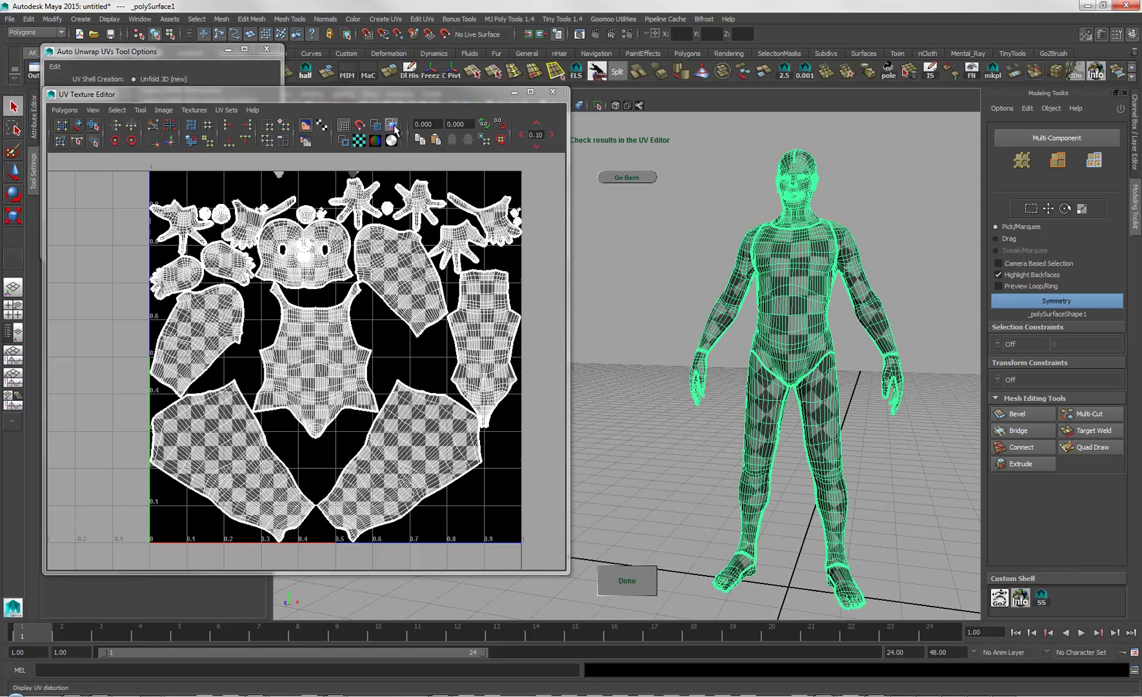
{"action": "left_click", "coordinate": [392, 126]}
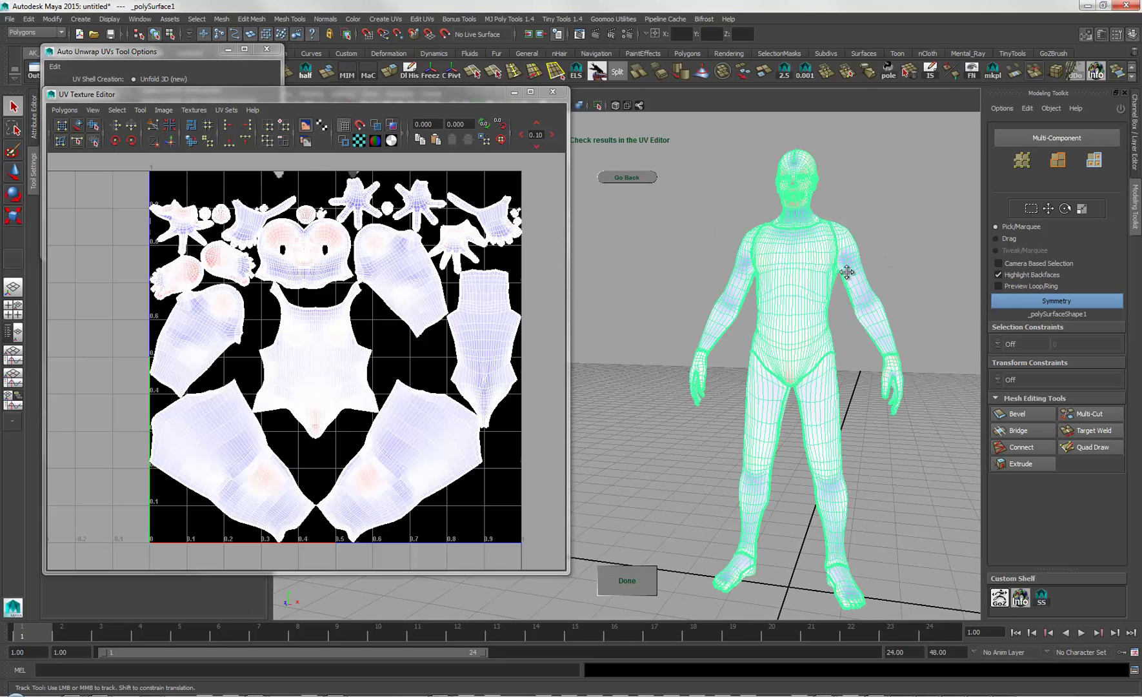
{"action": "mouse_move", "coordinate": [825, 300]}
{"action": "right_mouse_down", "text": "alt"}
{"action": "mouse_move", "coordinate": [798, 391]}
{"action": "mouse_move", "coordinate": [842, 326]}
{"action": "right_mouse_up", "text": "alt"}
{"action": "middle_click_drag", "start_coordinate": [841, 325], "coordinate": [849, 404], "text": "alt"}
{"action": "right_click_drag", "start_coordinate": [848, 405], "coordinate": [795, 297], "text": "alt"}
{"action": "middle_click_drag", "start_coordinate": [796, 296], "coordinate": [795, 267], "text": "alt"}
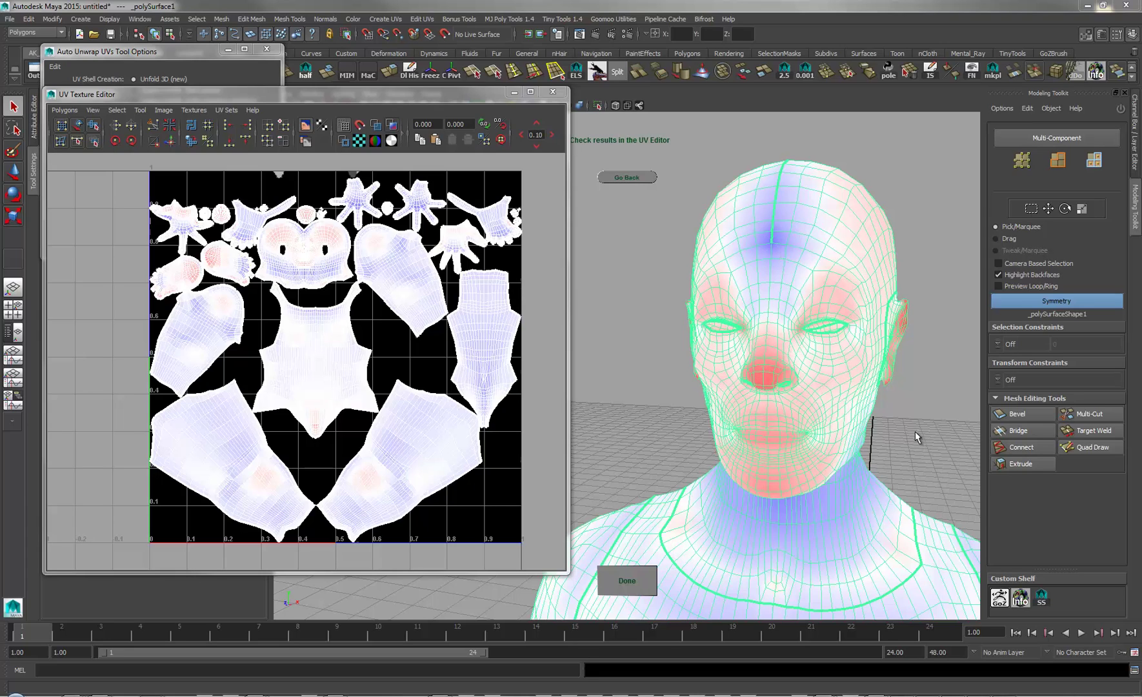
Step: Examine the UV distortion colours on the face, ear, neck, shoulder and upper arm
{"action": "left_click_drag", "start_coordinate": [916, 437], "coordinate": [798, 355], "text": "alt"}
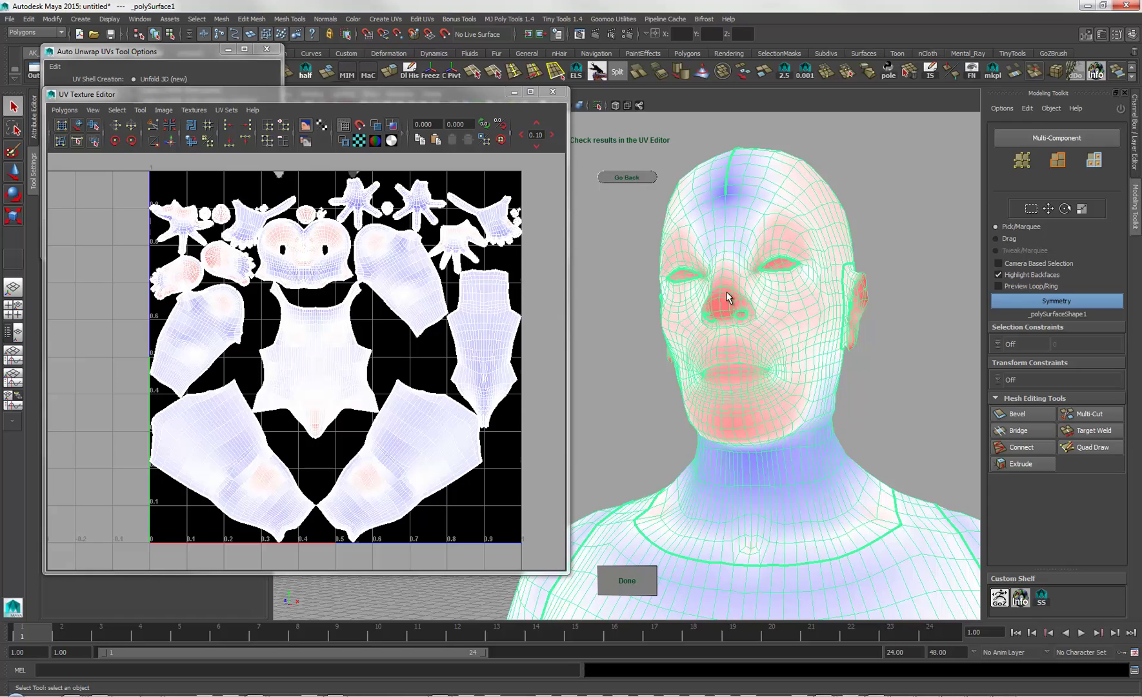
{"action": "right_click_drag", "start_coordinate": [876, 400], "coordinate": [802, 385], "text": "alt"}
{"action": "middle_click_drag", "start_coordinate": [802, 385], "coordinate": [849, 375], "text": "alt"}
{"action": "left_click_drag", "start_coordinate": [850, 374], "coordinate": [781, 350], "text": "alt"}
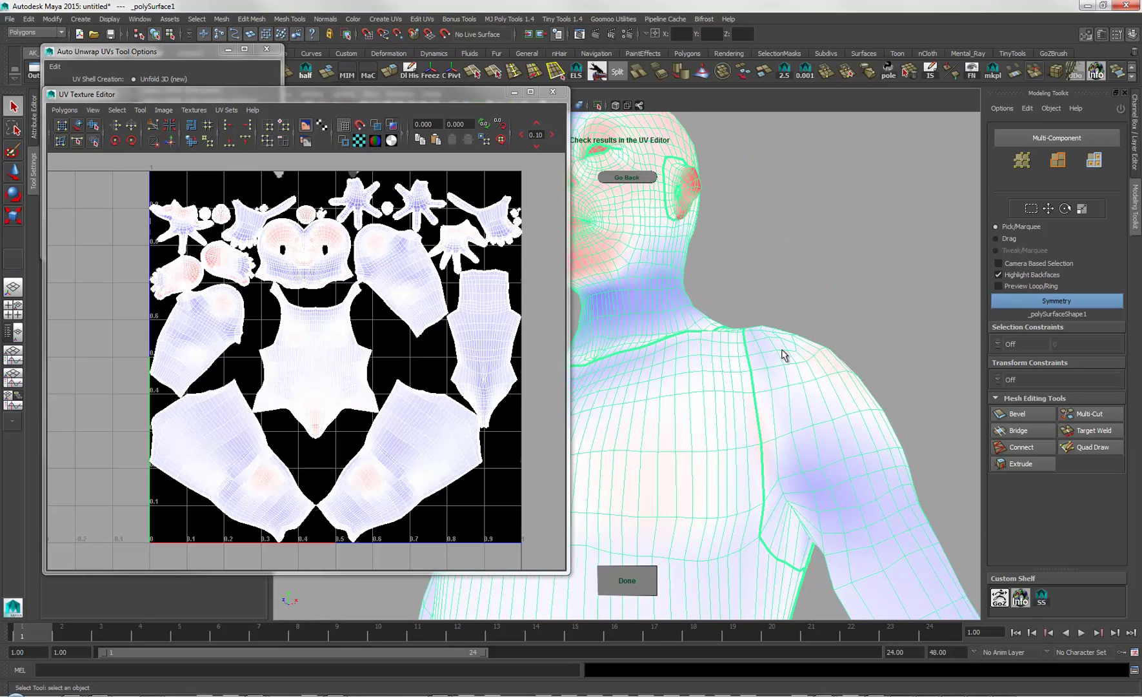
{"action": "middle_click_drag", "start_coordinate": [782, 350], "coordinate": [768, 360], "text": "alt"}
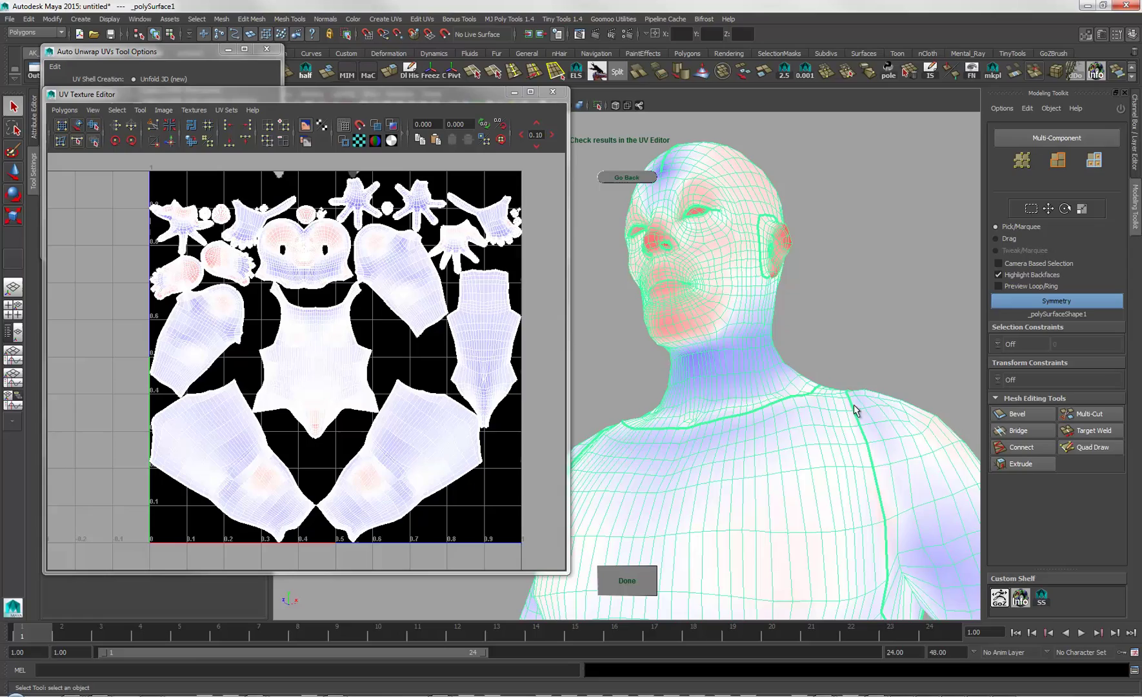
{"action": "right_click_drag", "start_coordinate": [853, 408], "coordinate": [769, 310], "text": "alt"}
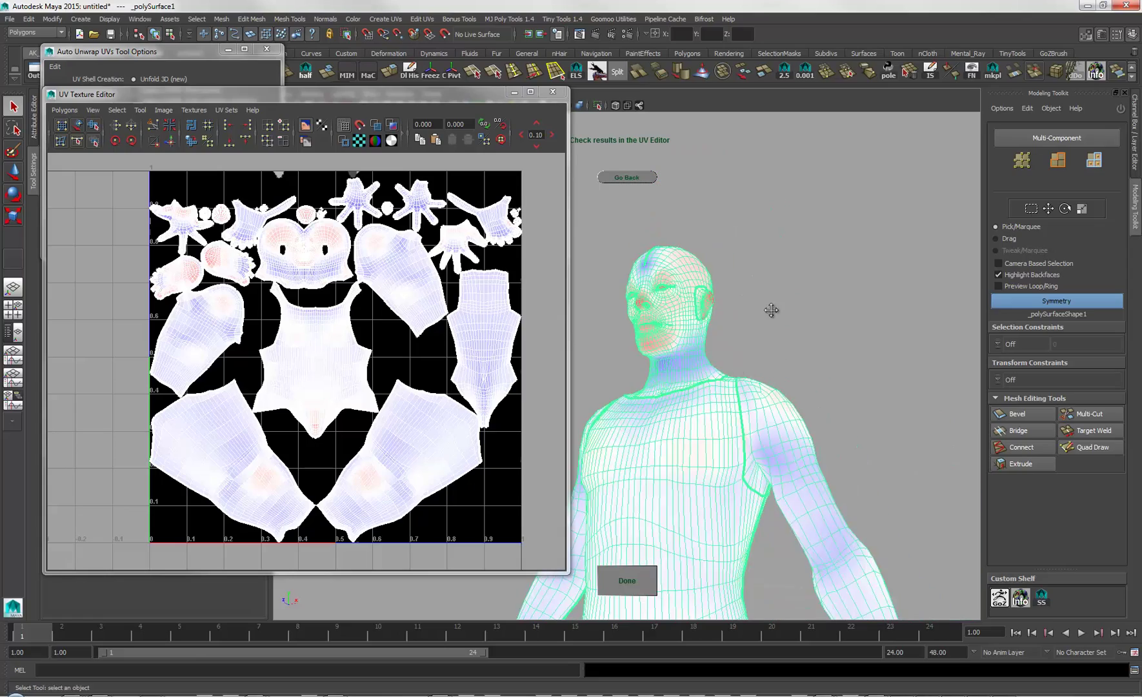
{"action": "left_click_drag", "start_coordinate": [769, 310], "coordinate": [814, 342], "text": "alt"}
Step: Replace the distortion shading with the coloured checkered tiles and examine them across the character's whole body
{"action": "left_click", "coordinate": [359, 140]}
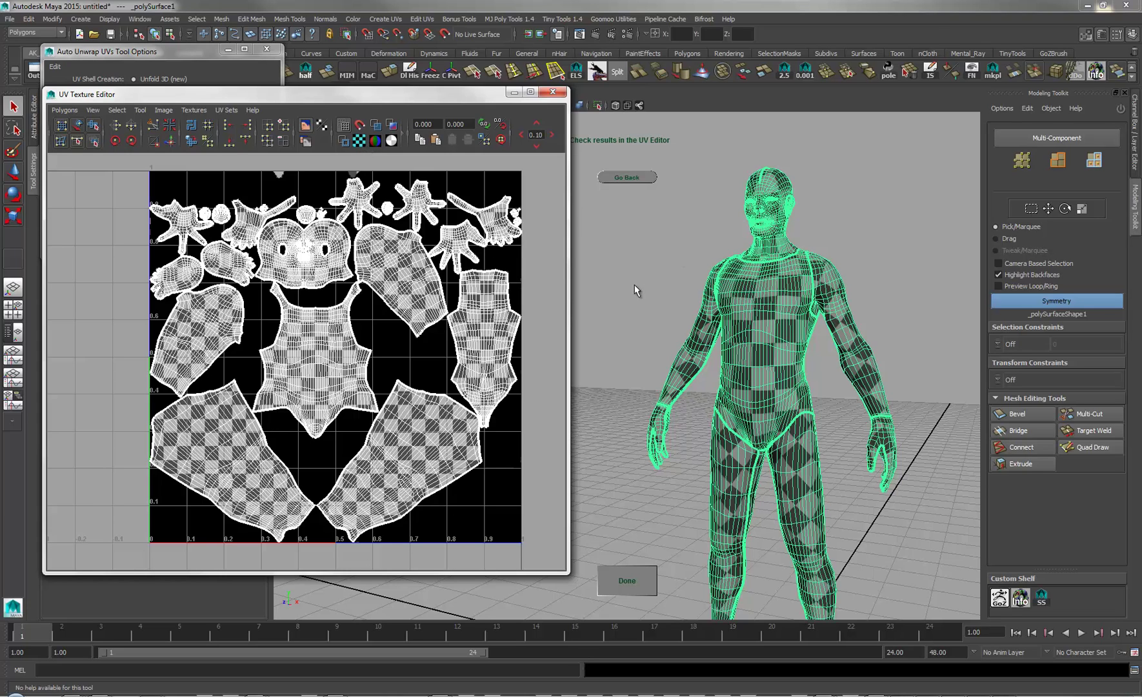
{"action": "left_click", "coordinate": [358, 141]}
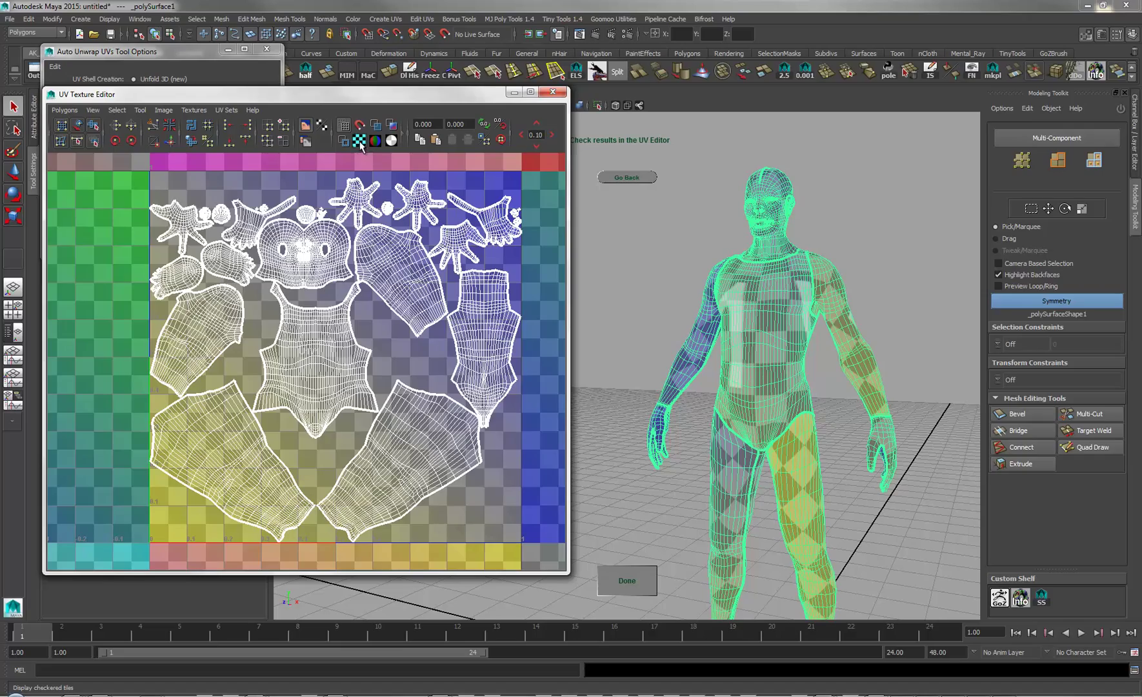
{"action": "left_click_drag", "start_coordinate": [821, 262], "coordinate": [802, 292], "text": "alt"}
{"action": "right_click_drag", "start_coordinate": [802, 292], "coordinate": [870, 226], "text": "alt"}
{"action": "middle_click_drag", "start_coordinate": [869, 226], "coordinate": [838, 361], "text": "alt"}
{"action": "left_click_drag", "start_coordinate": [838, 361], "coordinate": [768, 365], "text": "alt"}
{"action": "right_click_drag", "start_coordinate": [769, 365], "coordinate": [855, 392], "text": "alt"}
{"action": "left_click_drag", "start_coordinate": [856, 392], "coordinate": [922, 348], "text": "alt"}
{"action": "middle_click_drag", "start_coordinate": [923, 349], "coordinate": [793, 394], "text": "alt"}
{"action": "right_click_drag", "start_coordinate": [793, 393], "coordinate": [805, 372], "text": "alt"}
{"action": "left_click_drag", "start_coordinate": [806, 372], "coordinate": [811, 360], "text": "alt"}
{"action": "right_click_drag", "start_coordinate": [864, 332], "coordinate": [803, 342], "text": "alt"}
{"action": "middle_click_drag", "start_coordinate": [803, 343], "coordinate": [871, 223], "text": "alt"}
{"action": "right_click_drag", "start_coordinate": [871, 222], "coordinate": [725, 285], "text": "alt"}
{"action": "middle_click_drag", "start_coordinate": [724, 285], "coordinate": [935, 225], "text": "alt"}
{"action": "right_click_drag", "start_coordinate": [935, 226], "coordinate": [867, 258], "text": "alt"}
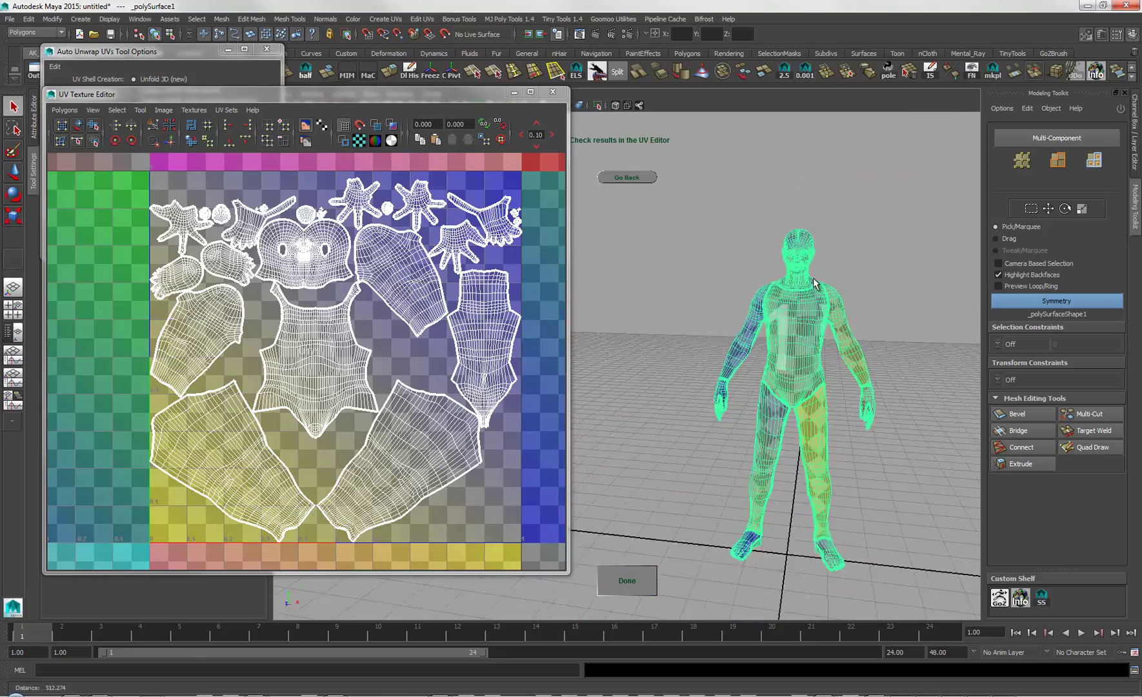
{"action": "left_click_drag", "start_coordinate": [868, 258], "coordinate": [884, 276], "text": "alt"}
{"action": "middle_click_drag", "start_coordinate": [884, 276], "coordinate": [932, 257], "text": "alt"}
{"action": "right_click_drag", "start_coordinate": [932, 257], "coordinate": [887, 259], "text": "alt"}
{"action": "middle_click_drag", "start_coordinate": [887, 259], "coordinate": [963, 209], "text": "alt"}
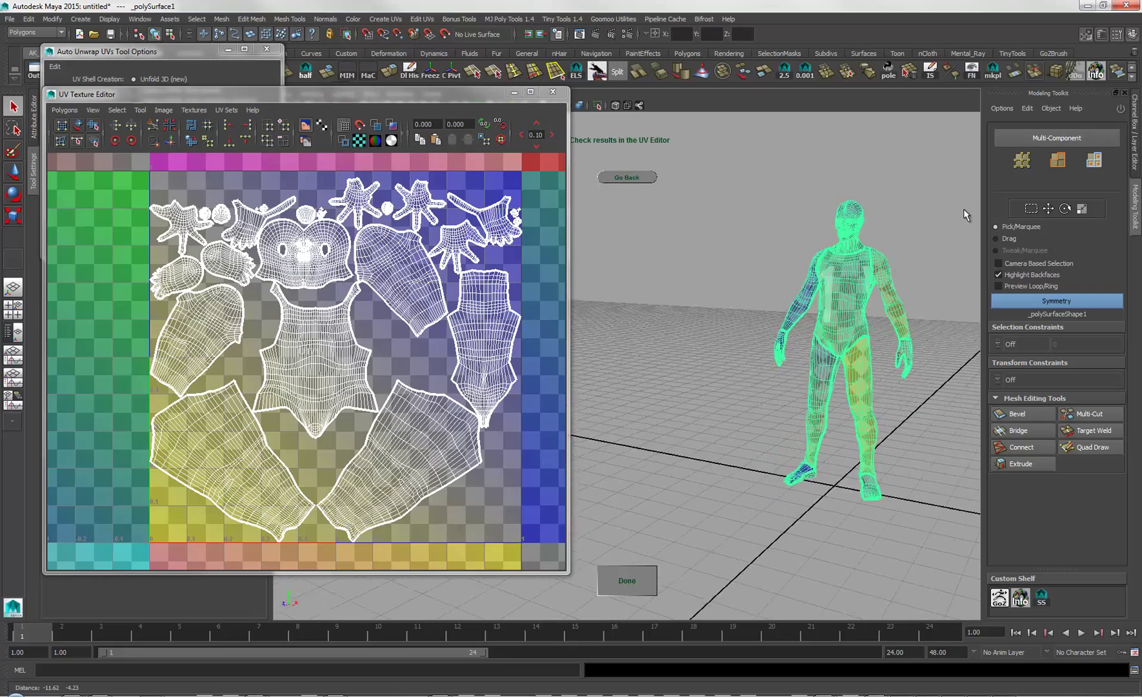
Step: Examine the coloured checkered tiles on the body and close up on the face, ear and neck
{"action": "right_click_drag", "start_coordinate": [963, 209], "coordinate": [902, 255], "text": "alt"}
{"action": "left_click_drag", "start_coordinate": [903, 255], "coordinate": [858, 250], "text": "alt"}
{"action": "right_click_drag", "start_coordinate": [857, 250], "coordinate": [903, 296], "text": "alt"}
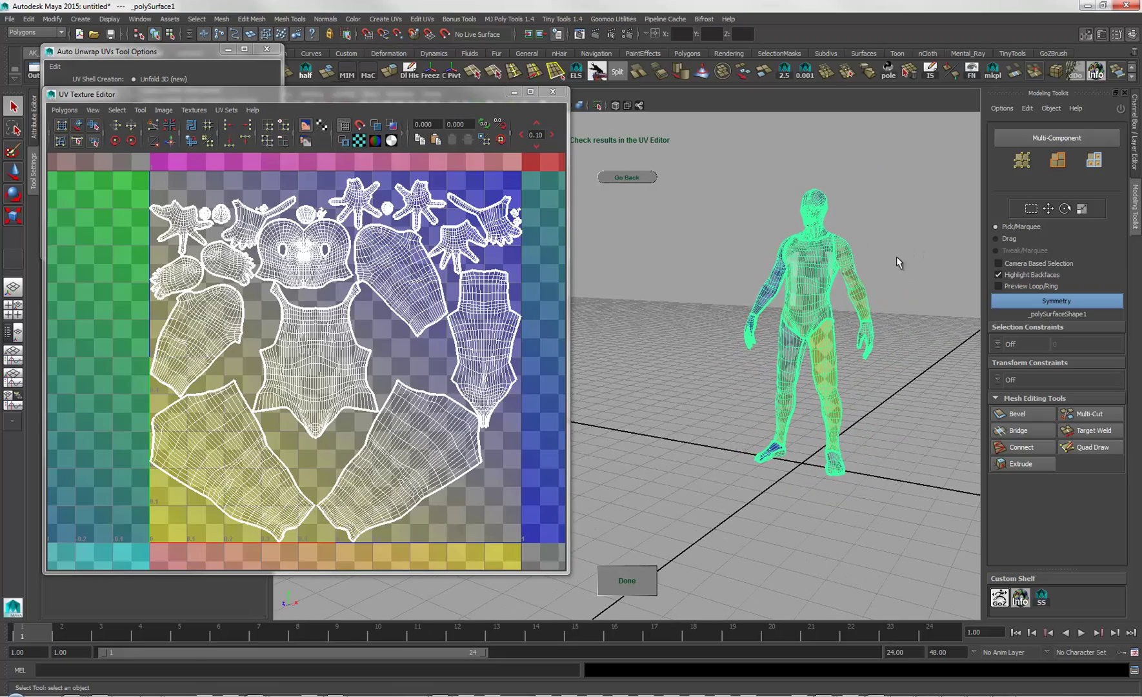
{"action": "left_click_drag", "start_coordinate": [895, 256], "coordinate": [884, 292], "text": "alt"}
{"action": "right_click_drag", "start_coordinate": [884, 293], "coordinate": [902, 303], "text": "alt"}
{"action": "middle_click_drag", "start_coordinate": [887, 262], "coordinate": [782, 377], "text": "alt"}
{"action": "right_click_drag", "start_coordinate": [782, 377], "coordinate": [878, 353], "text": "alt"}
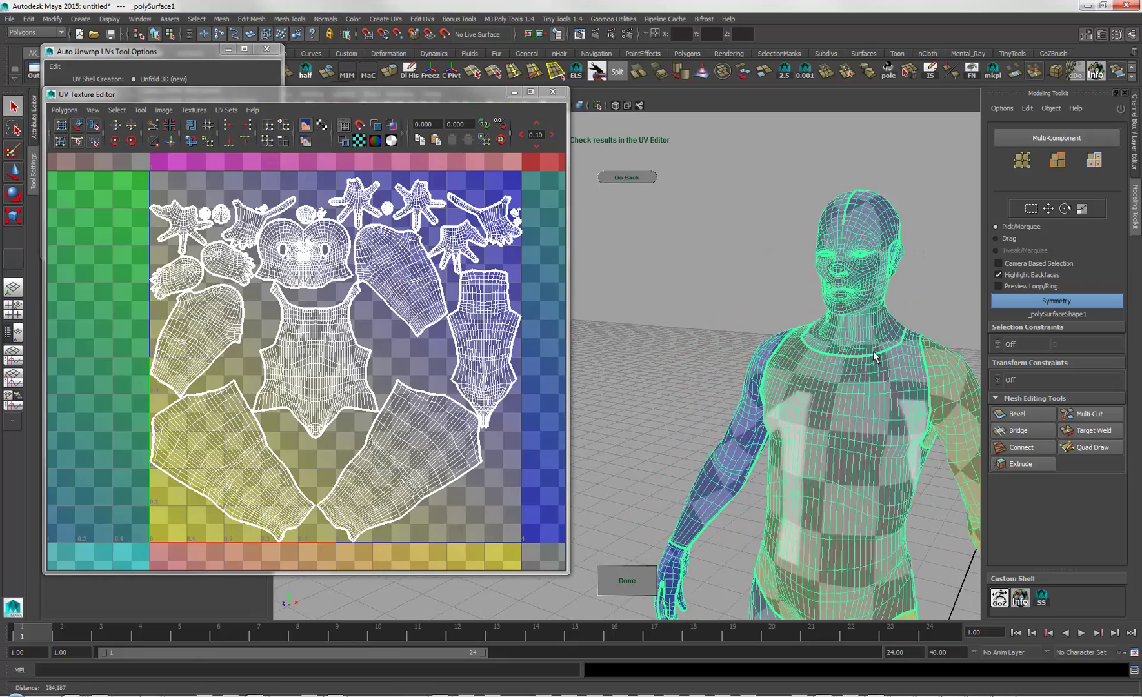
{"action": "middle_click_drag", "start_coordinate": [878, 353], "coordinate": [770, 389], "text": "alt"}
{"action": "right_click_drag", "start_coordinate": [769, 390], "coordinate": [788, 356], "text": "alt"}
{"action": "left_click_drag", "start_coordinate": [789, 355], "coordinate": [821, 339], "text": "alt"}
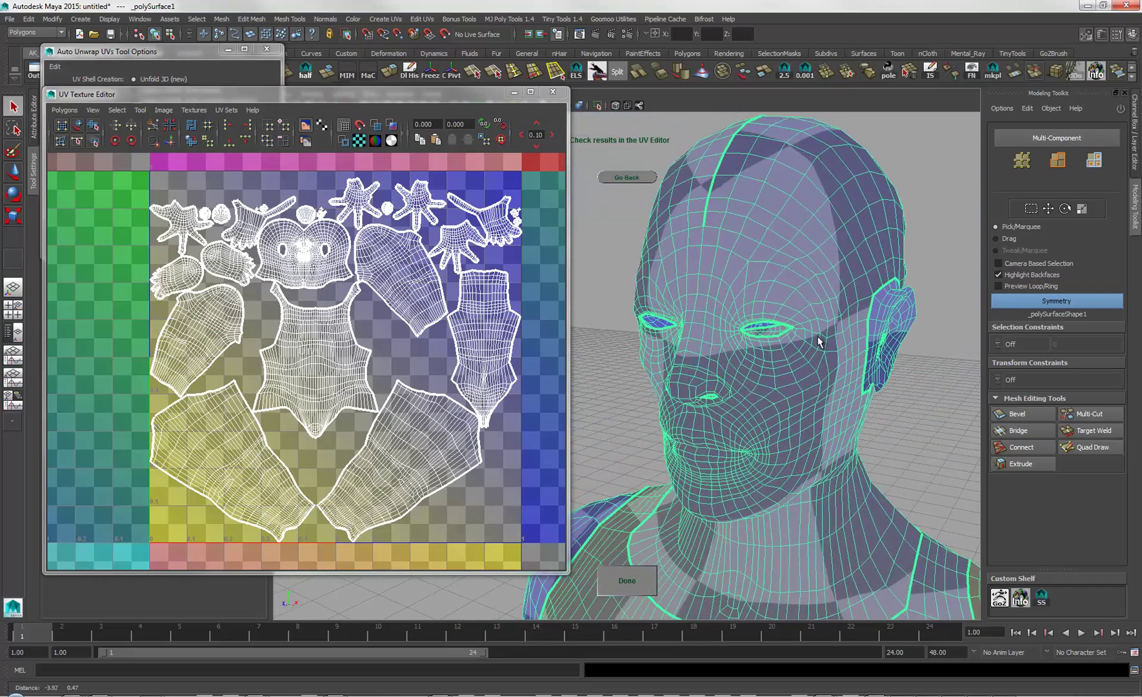
{"action": "middle_click_drag", "start_coordinate": [820, 338], "coordinate": [854, 338], "text": "alt"}
{"action": "left_click_drag", "start_coordinate": [854, 339], "coordinate": [838, 264], "text": "alt"}
{"action": "middle_click_drag", "start_coordinate": [839, 265], "coordinate": [800, 407], "text": "alt"}
{"action": "right_click_drag", "start_coordinate": [799, 411], "coordinate": [806, 416], "text": "alt"}
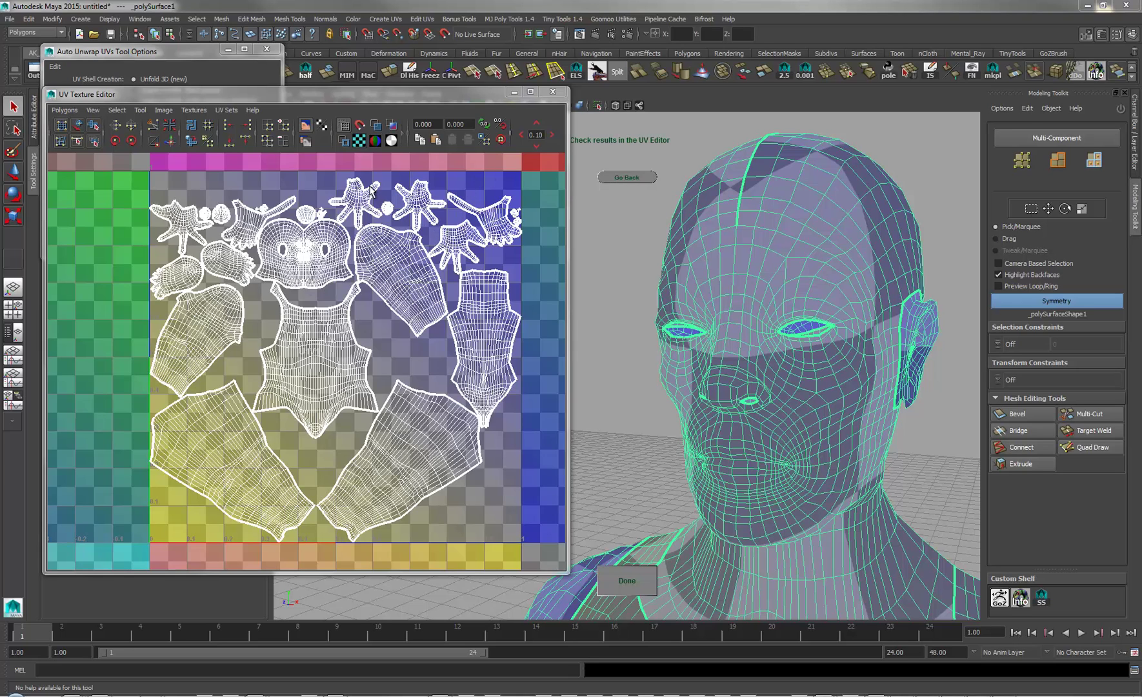
Step: Switch from the checkered tiles back to UV distortion shading and compare the head shell's forehead, eyes and nose with the 3D face
{"action": "left_click", "coordinate": [357, 141]}
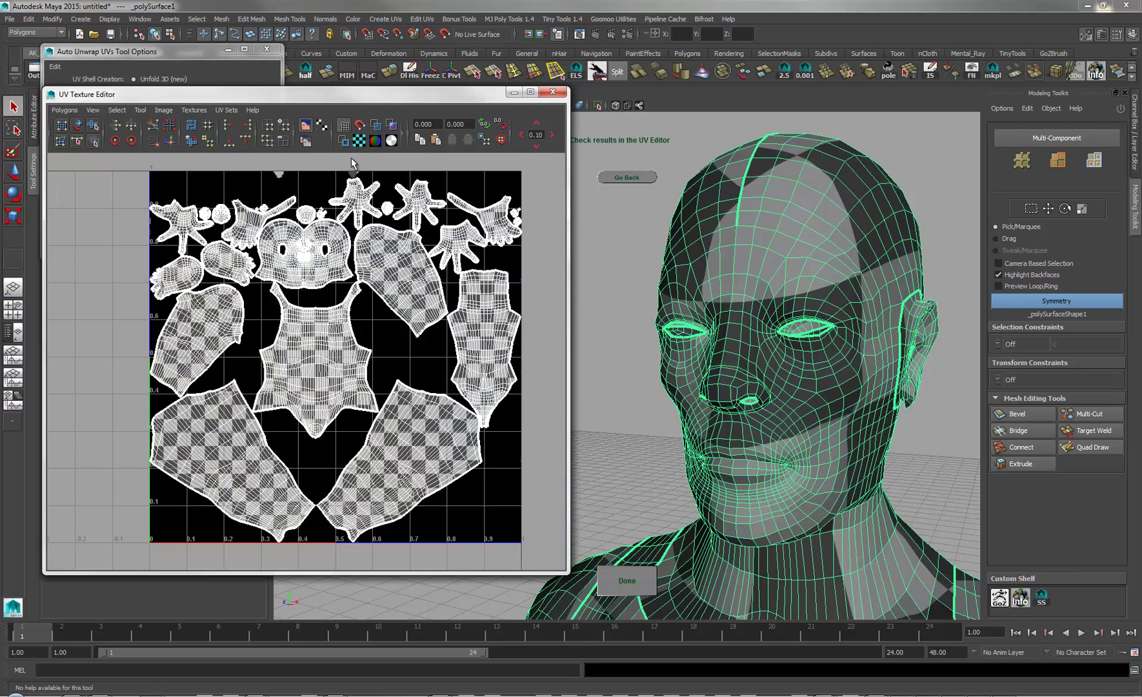
{"action": "left_click", "coordinate": [391, 125]}
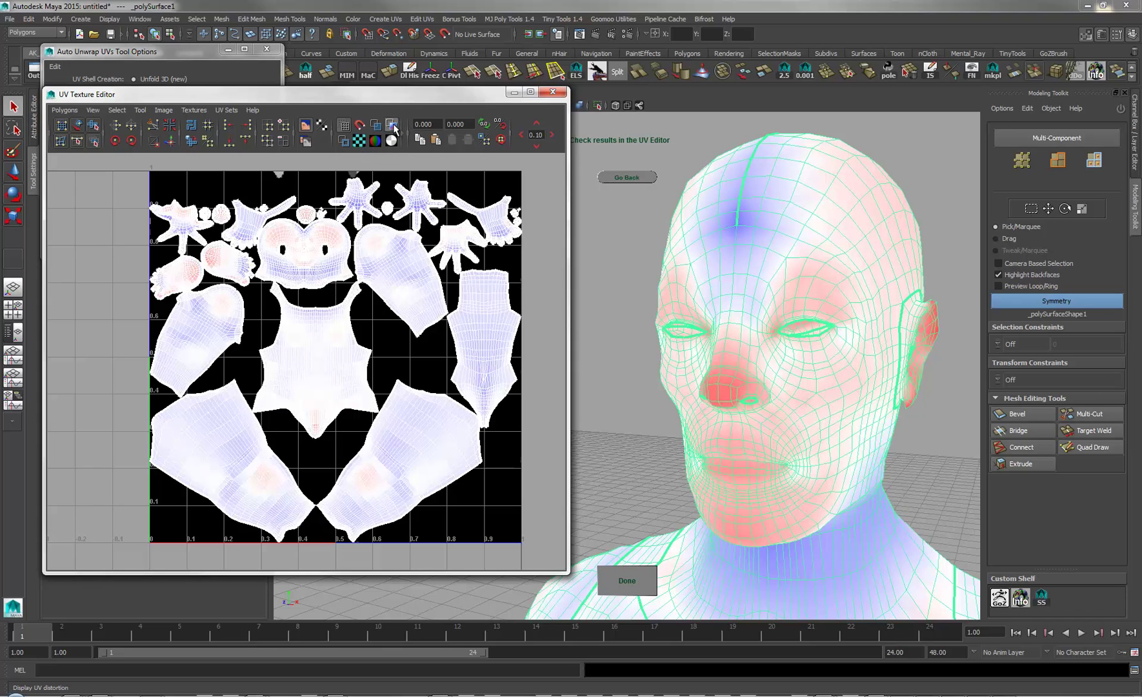
{"action": "scroll", "coordinate": [371, 284], "scroll_direction": "up", "scroll_amount": 4}
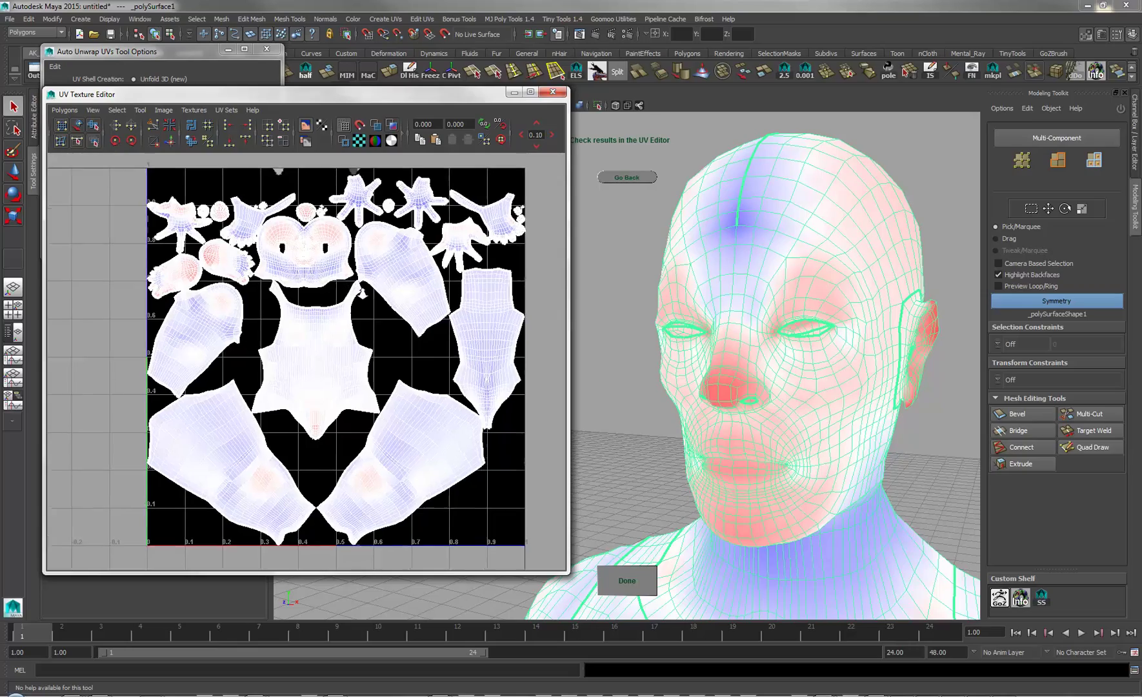
{"action": "scroll", "coordinate": [312, 416], "scroll_direction": "up", "scroll_amount": 5}
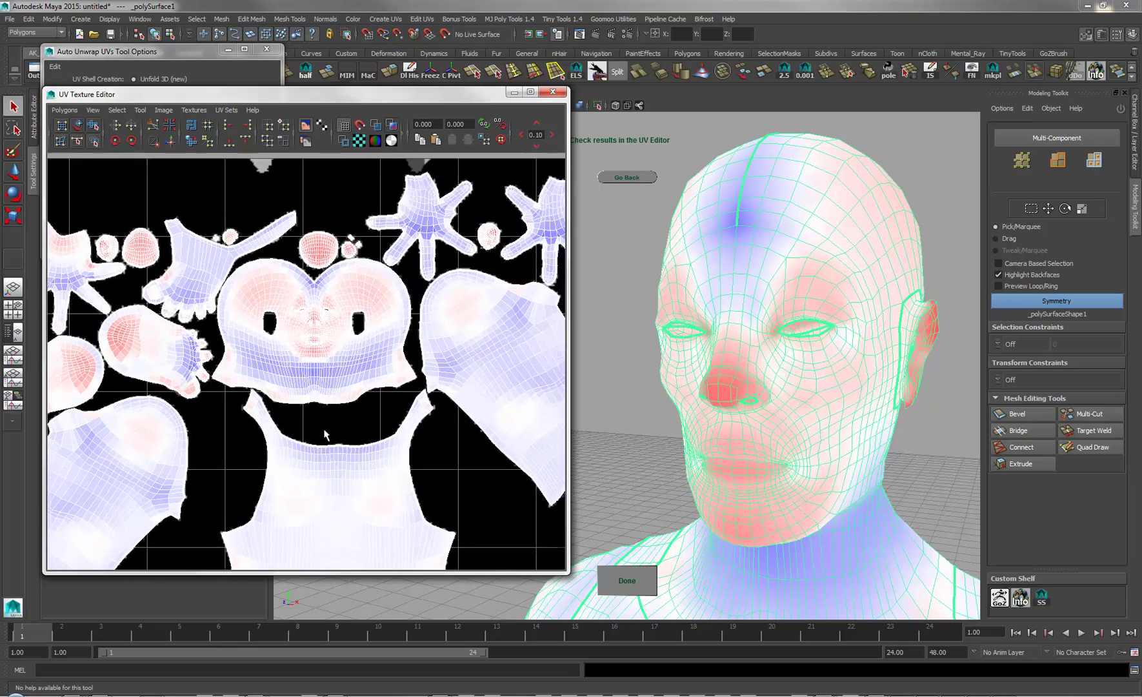
{"action": "scroll", "coordinate": [311, 433], "scroll_direction": "up", "scroll_amount": 4}
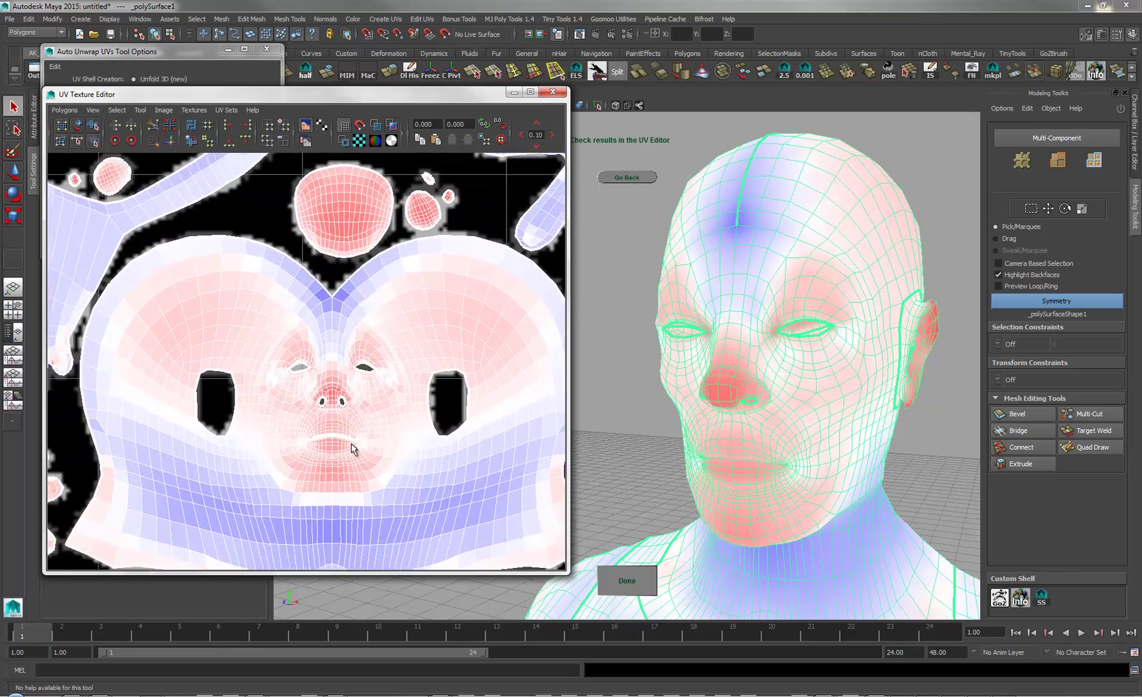
{"action": "scroll", "coordinate": [332, 333], "scroll_direction": "up", "scroll_amount": 4}
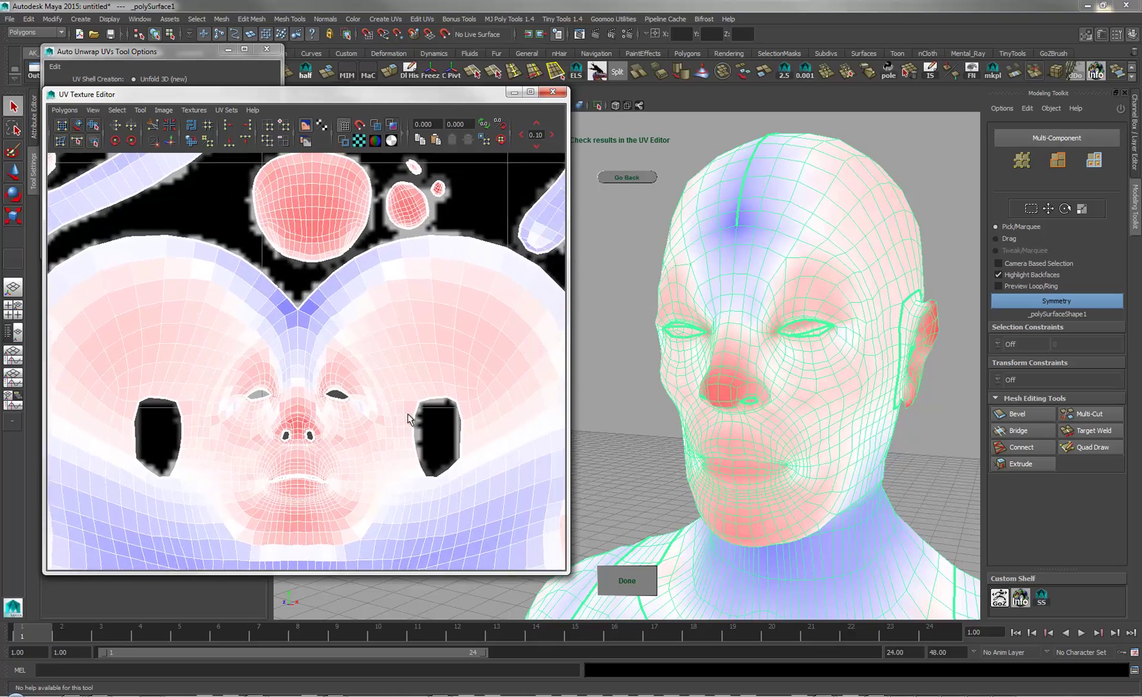
{"action": "scroll", "coordinate": [327, 314], "scroll_direction": "up", "scroll_amount": 4}
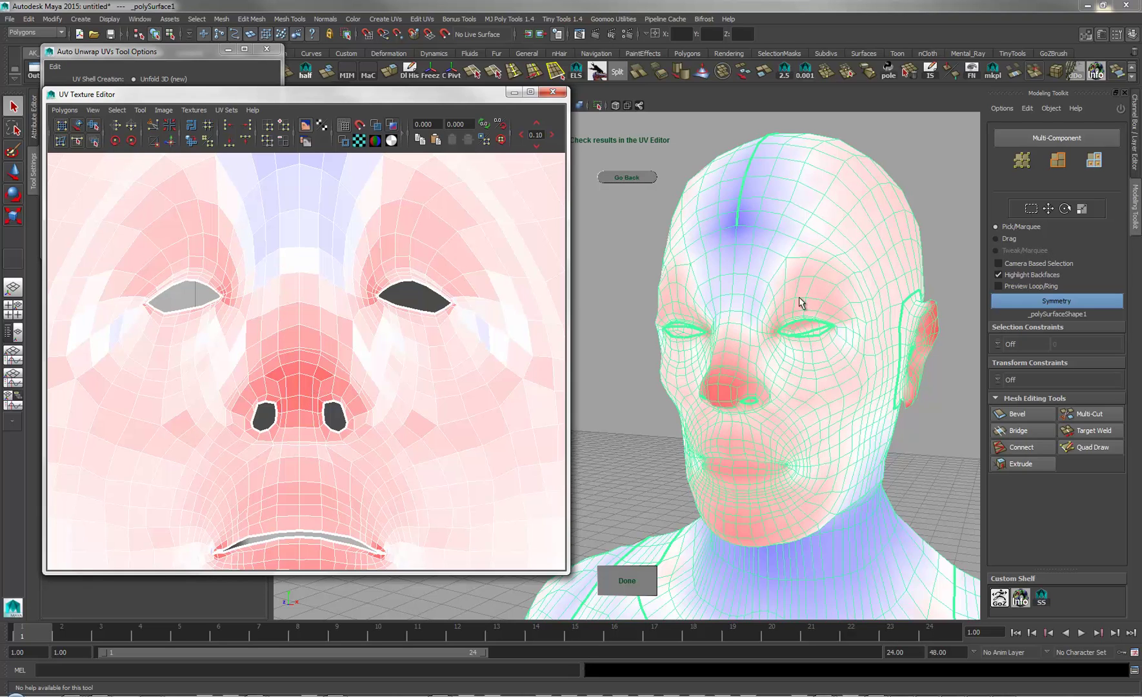
{"action": "scroll", "coordinate": [319, 316], "scroll_direction": "down", "scroll_amount": 4}
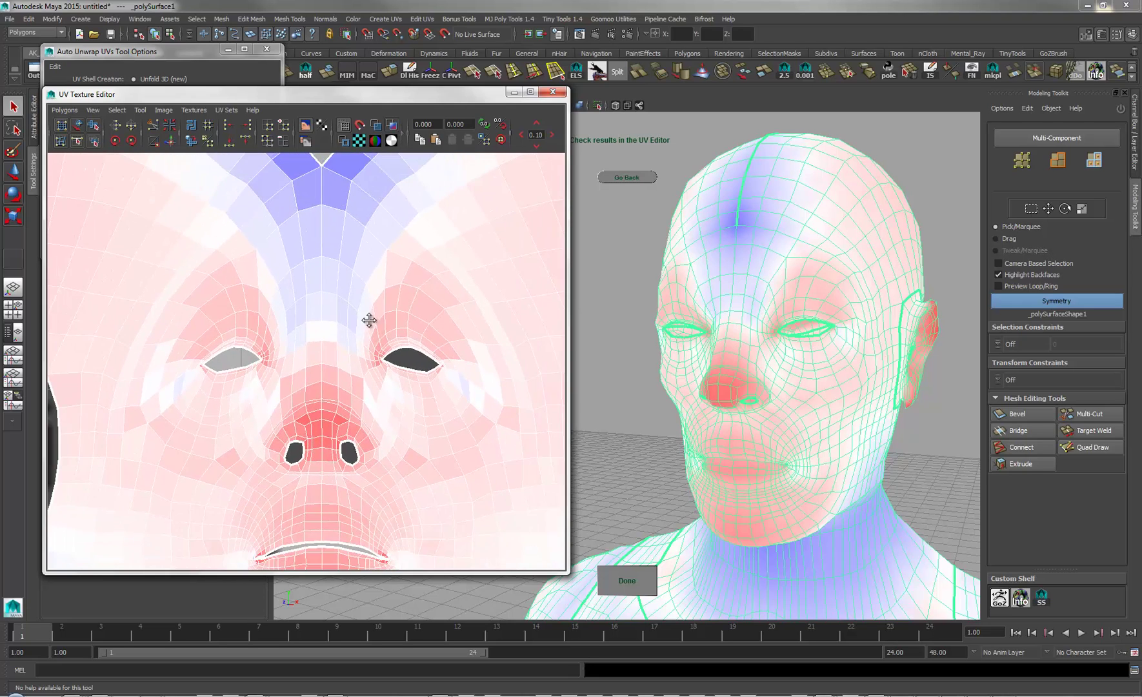
{"action": "right_click_drag", "start_coordinate": [349, 345], "coordinate": [329, 346], "text": "alt"}
{"action": "middle_click_drag", "start_coordinate": [330, 346], "coordinate": [322, 365], "text": "alt"}
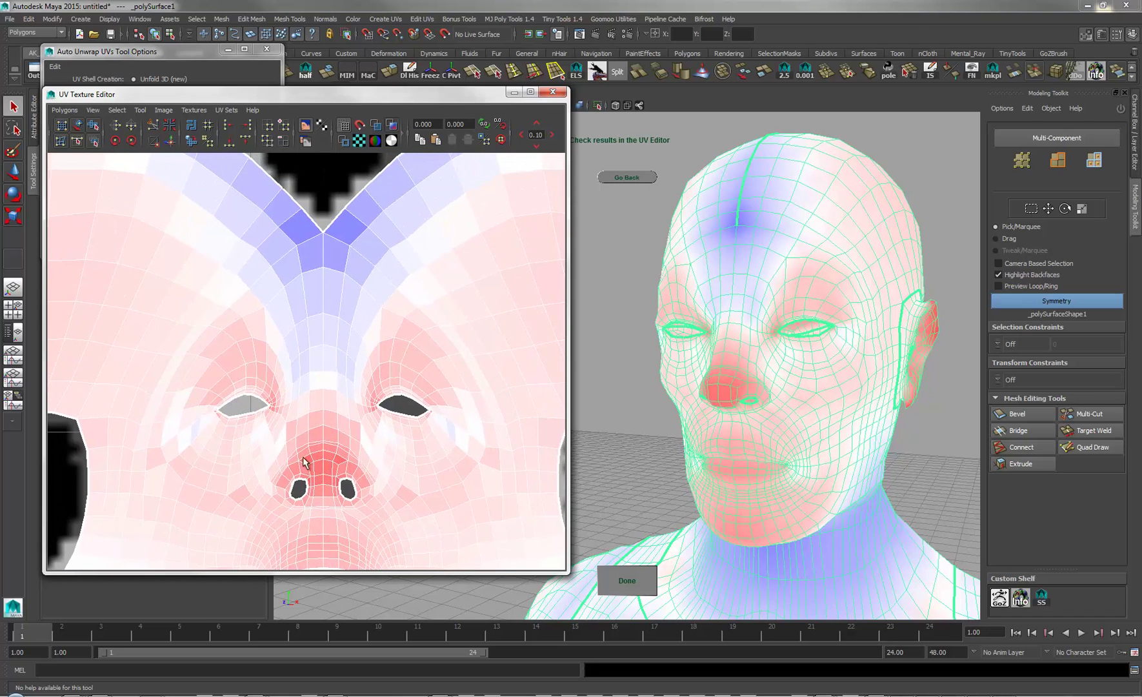
{"action": "middle_click_drag", "start_coordinate": [725, 301], "coordinate": [746, 329], "text": "alt"}
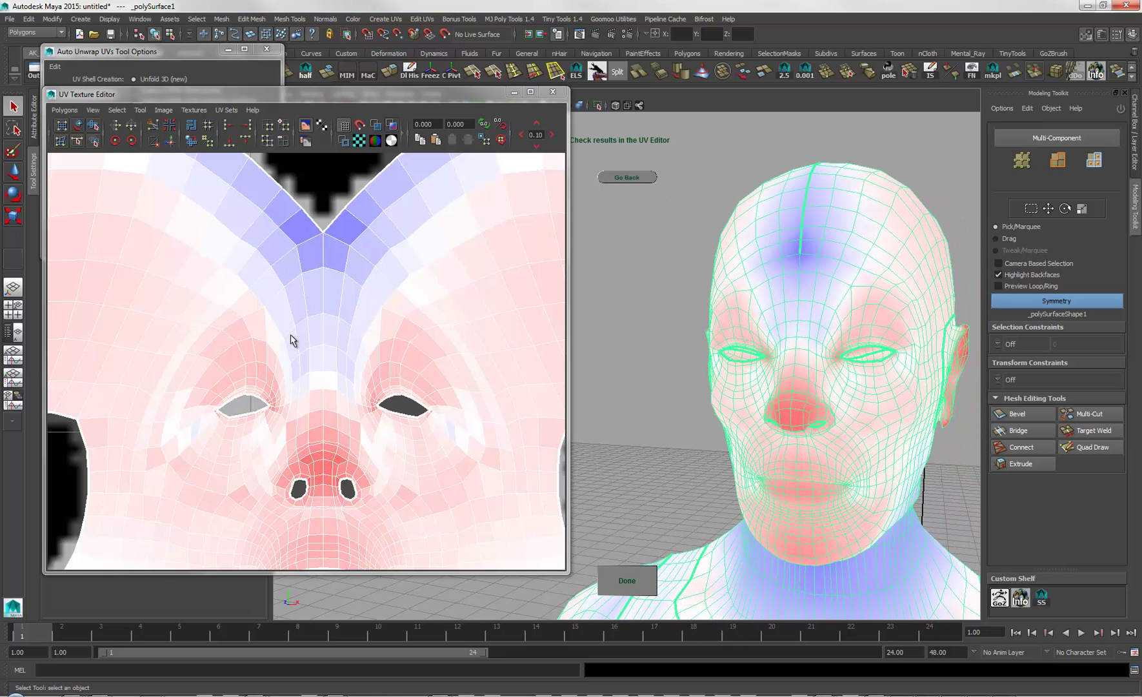
Step: Finish the auto unwrap and move the UV Texture Editor window to uncover the tool options
{"action": "left_click", "coordinate": [626, 581]}
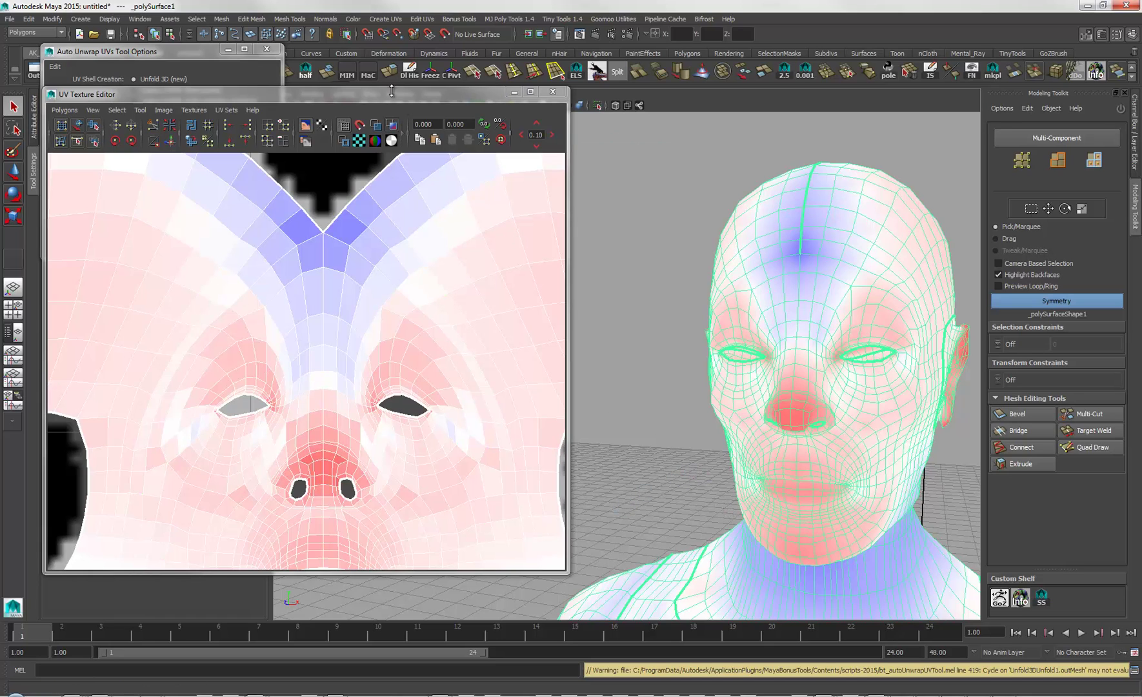
{"action": "left_click_drag", "start_coordinate": [395, 93], "coordinate": [513, 109]}
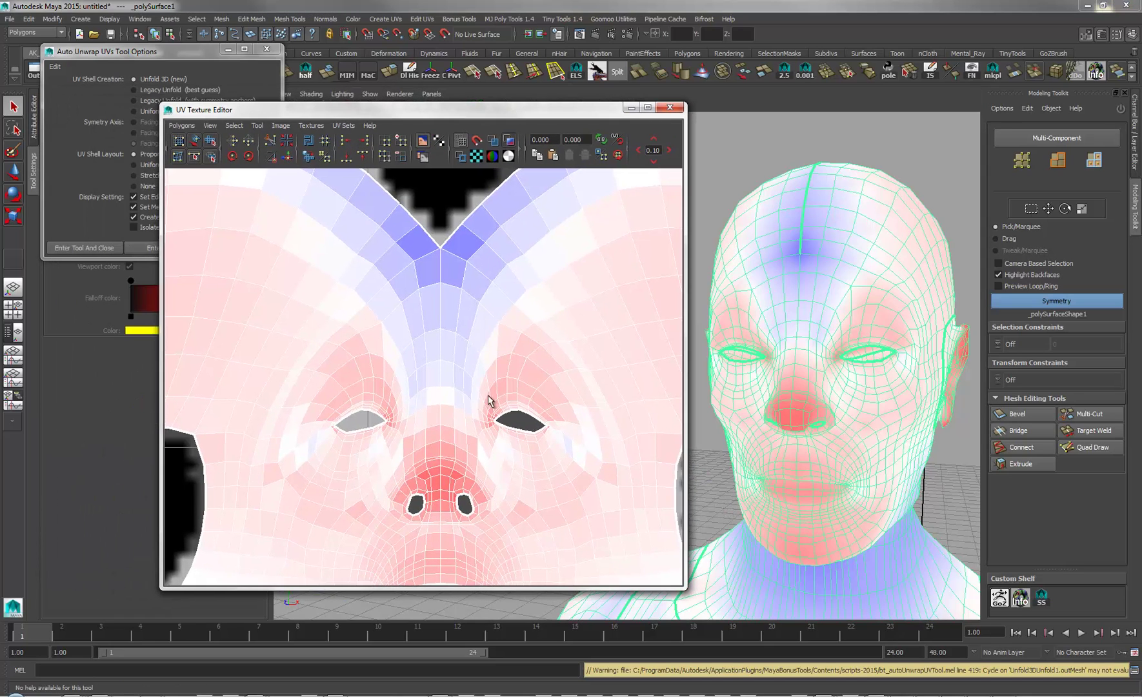
Step: Examine the distortion shading around the head shell's forehead notch, eyes and nose, and review the available polygon UV commands
{"action": "right_click_drag", "start_coordinate": [488, 400], "coordinate": [510, 411], "text": "alt"}
{"action": "scroll", "coordinate": [477, 394], "scroll_direction": "down", "scroll_amount": 2}
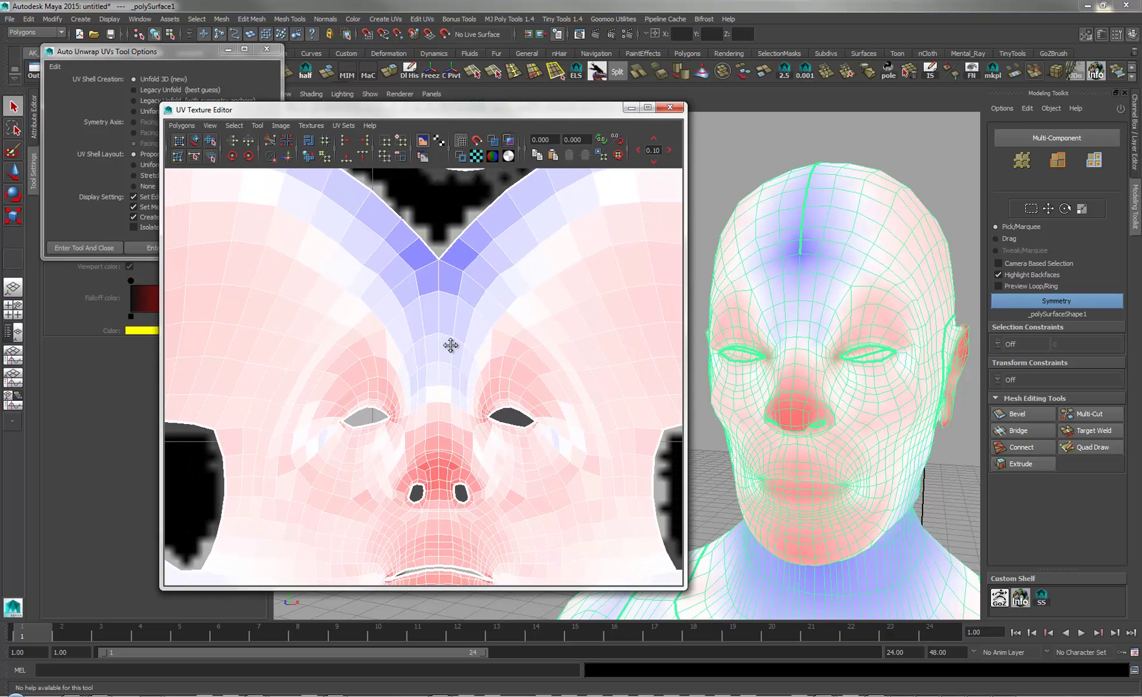
{"action": "scroll", "coordinate": [458, 355], "scroll_direction": "down", "scroll_amount": 1}
{"action": "scroll", "coordinate": [445, 345], "scroll_direction": "down", "scroll_amount": 1}
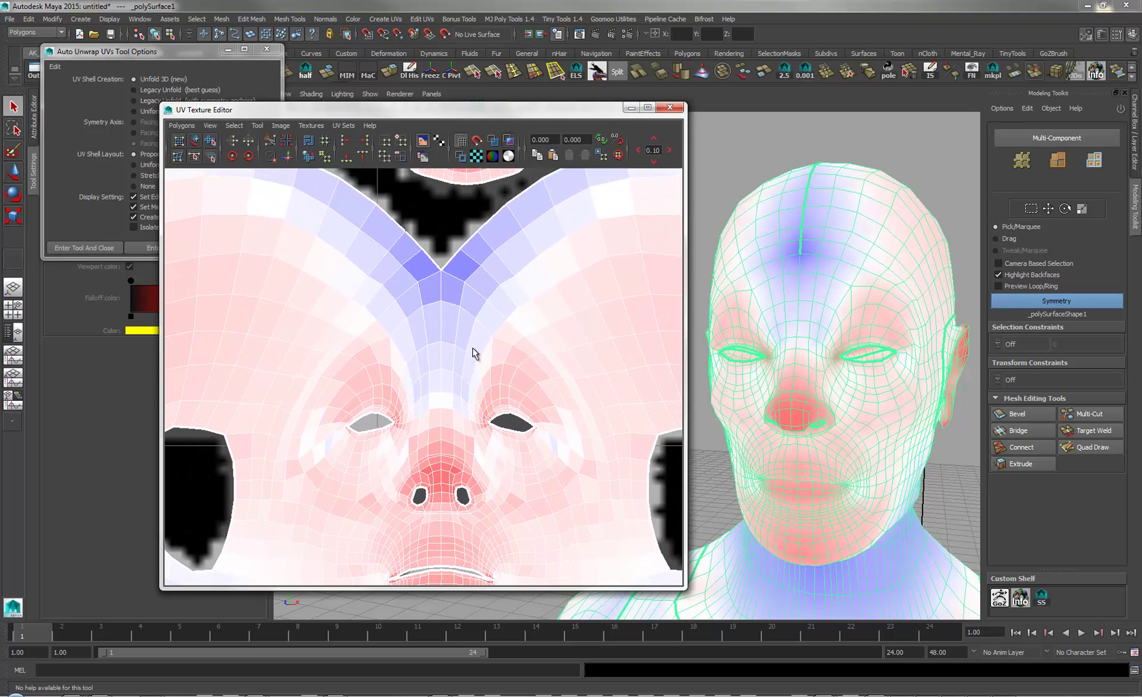
{"action": "scroll", "coordinate": [491, 351], "scroll_direction": "up", "scroll_amount": 3}
{"action": "right_click_drag", "start_coordinate": [464, 334], "coordinate": [428, 293], "text": "alt"}
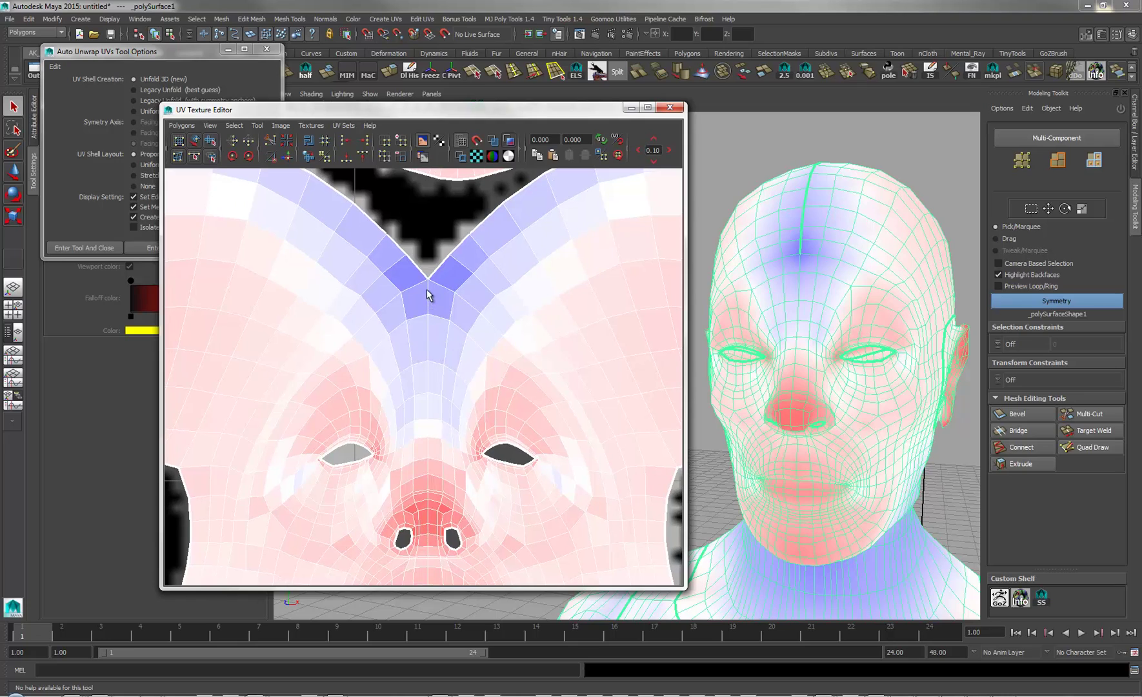
{"action": "middle_click_drag", "start_coordinate": [428, 293], "coordinate": [433, 272], "text": "alt"}
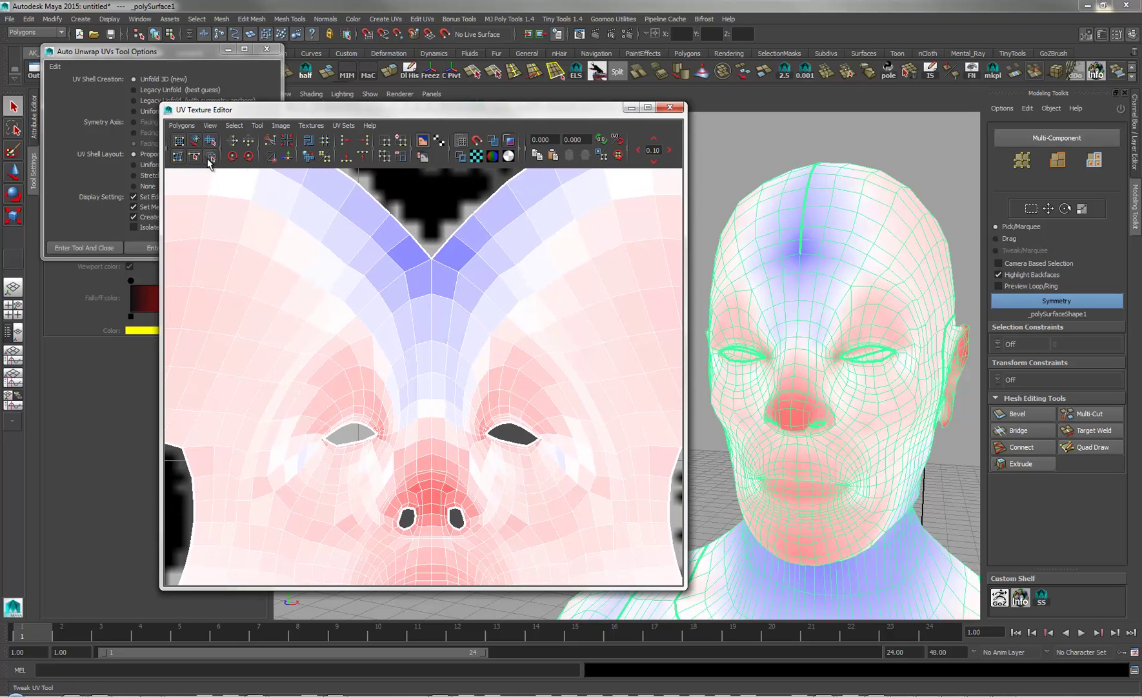
{"action": "left_click", "coordinate": [182, 125]}
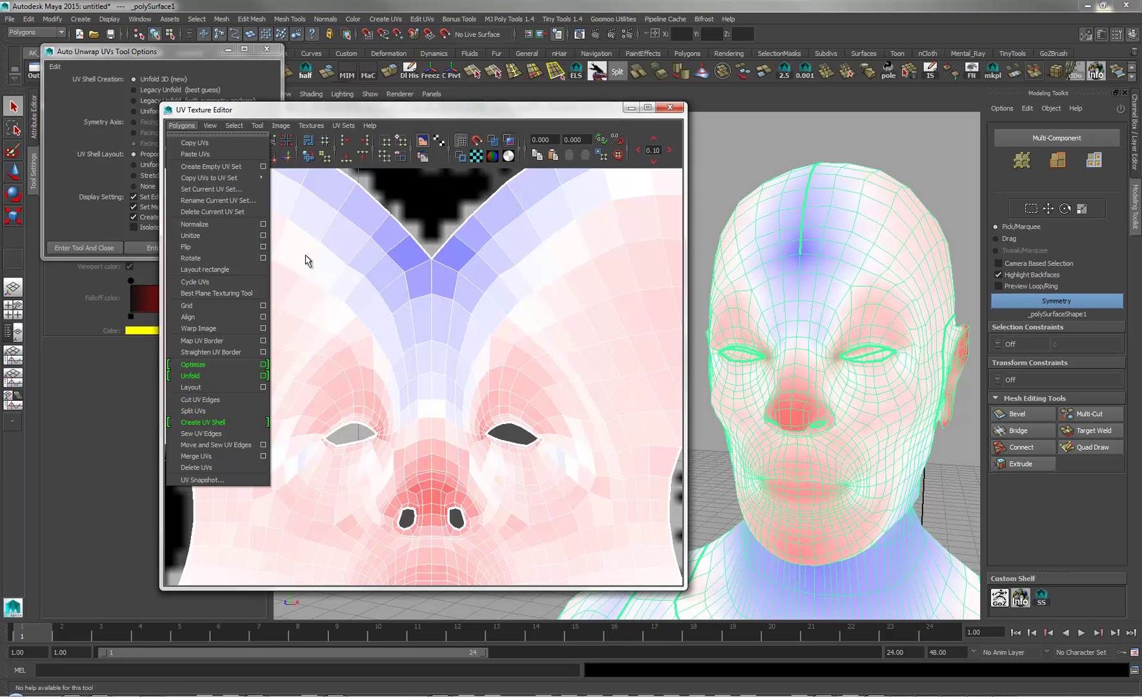
{"action": "left_click", "coordinate": [372, 109]}
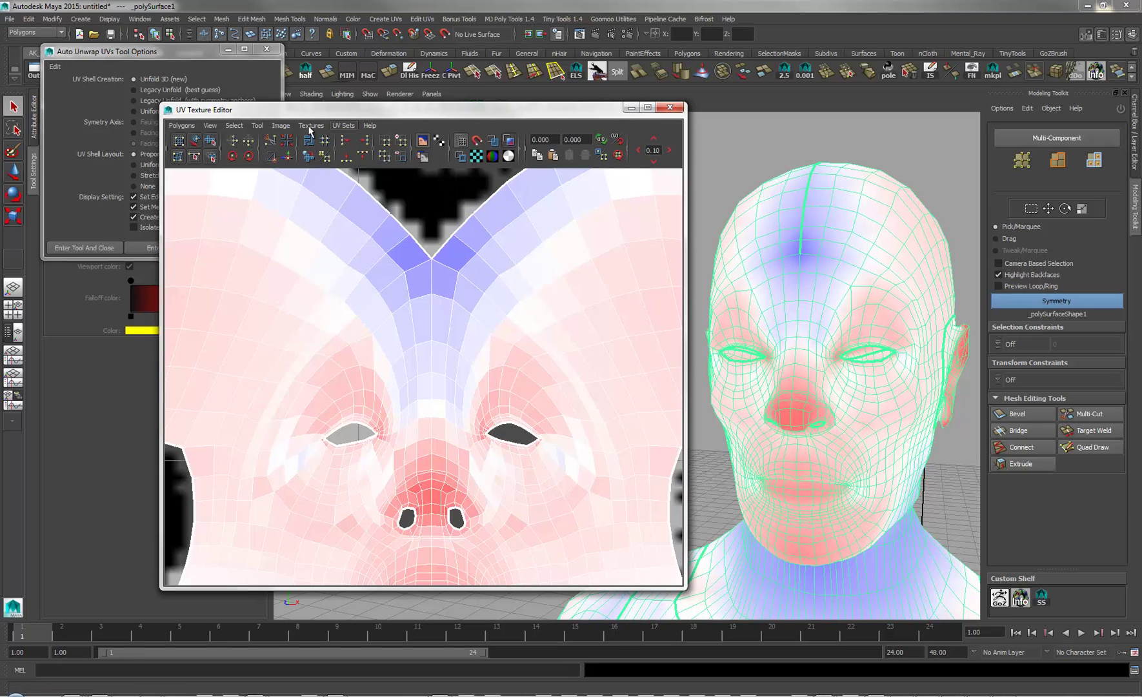
Step: With the Tweak UV Tool, pull the tip of the forehead seam notch down and adjust the UVs just below it
{"action": "left_click", "coordinate": [210, 156]}
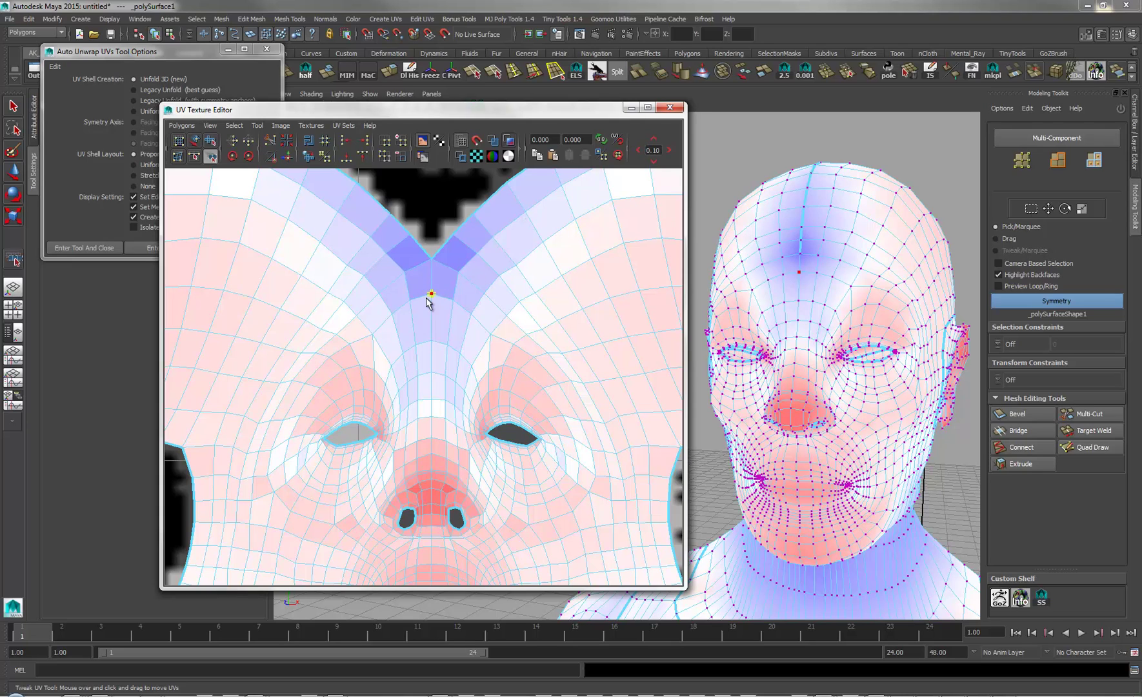
{"action": "left_click", "coordinate": [432, 295]}
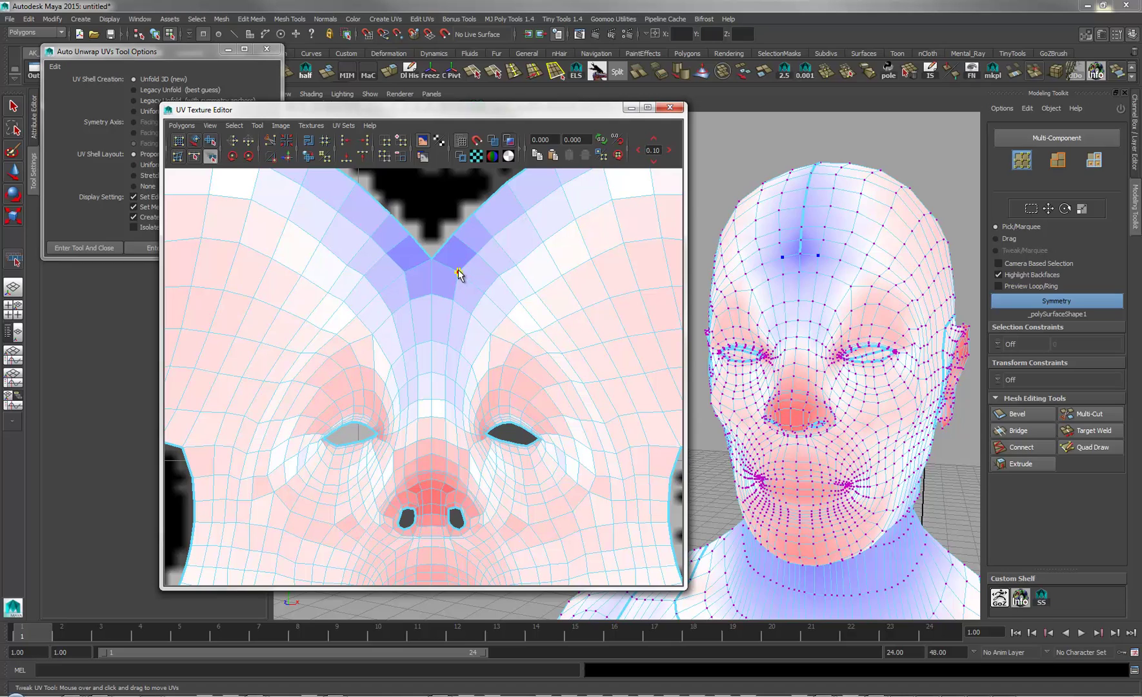
{"action": "left_click_drag", "start_coordinate": [457, 270], "coordinate": [431, 269]}
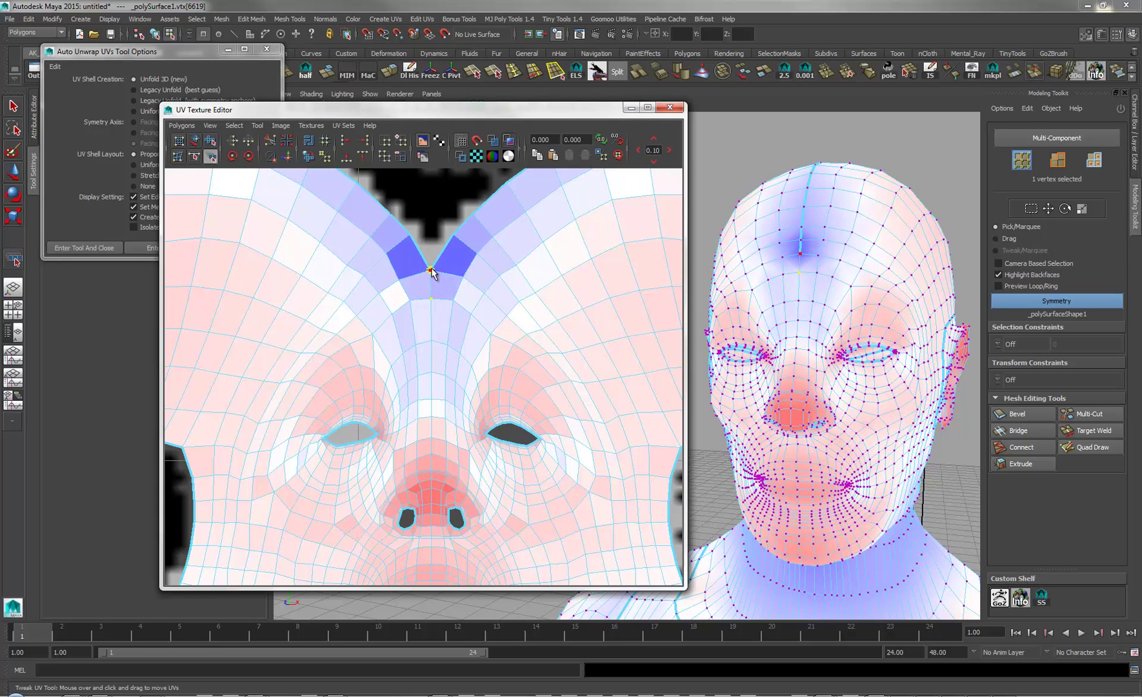
{"action": "left_click_drag", "start_coordinate": [430, 270], "coordinate": [431, 278]}
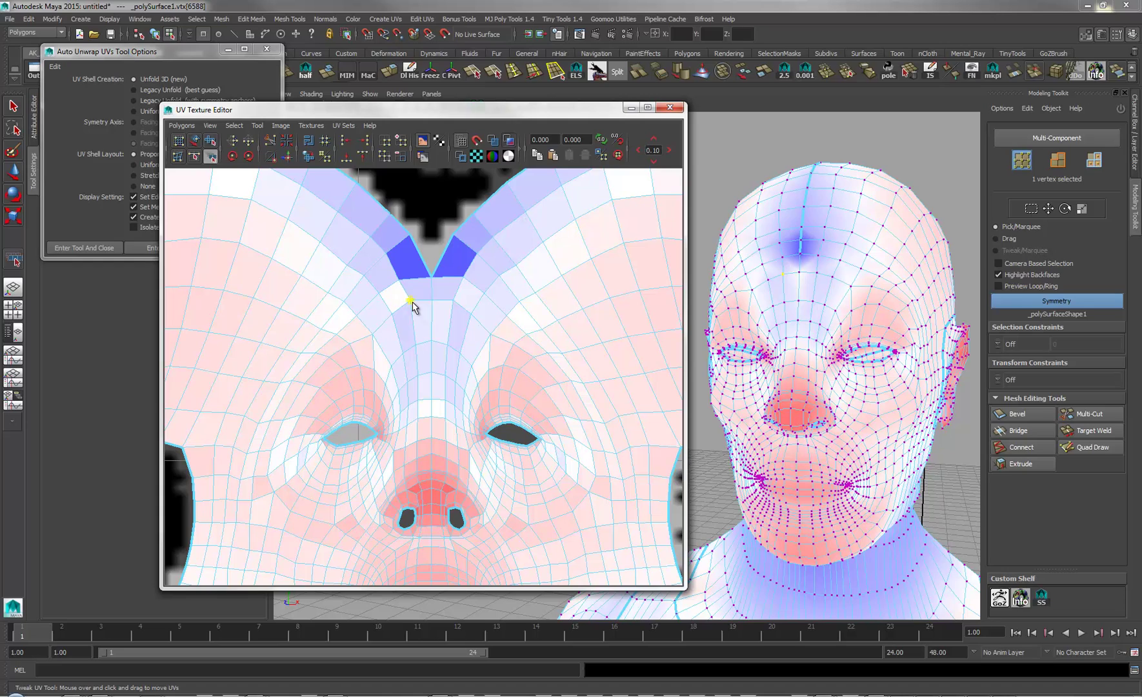
{"action": "left_click", "coordinate": [452, 302]}
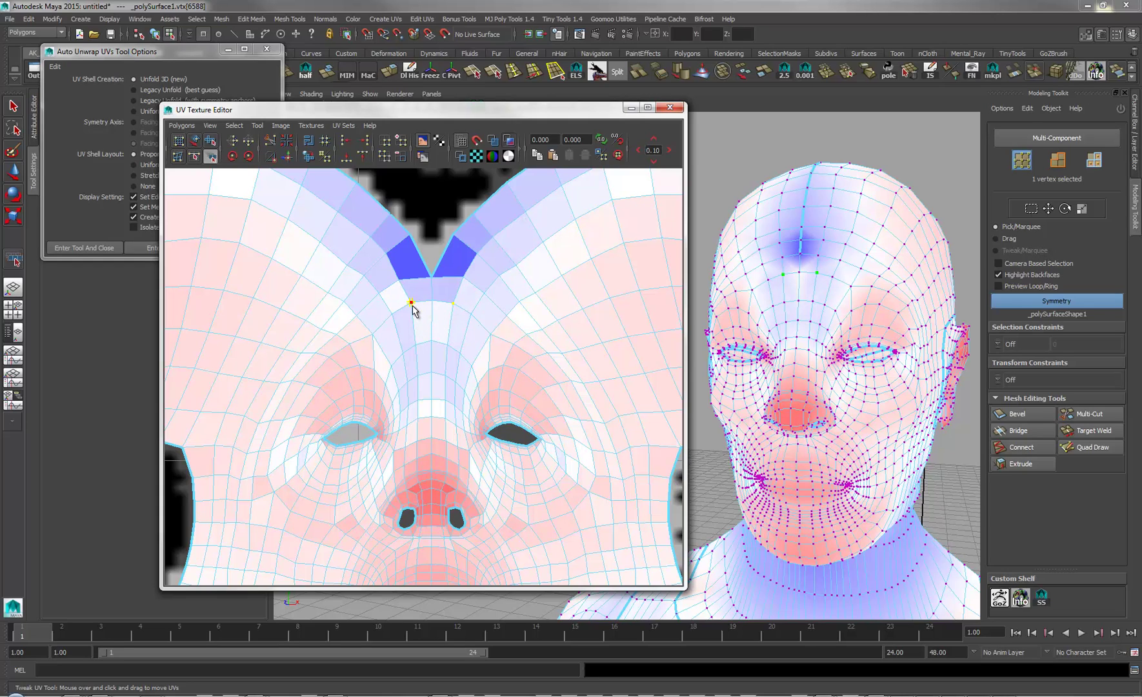
{"action": "left_click_drag", "start_coordinate": [410, 311], "coordinate": [406, 315]}
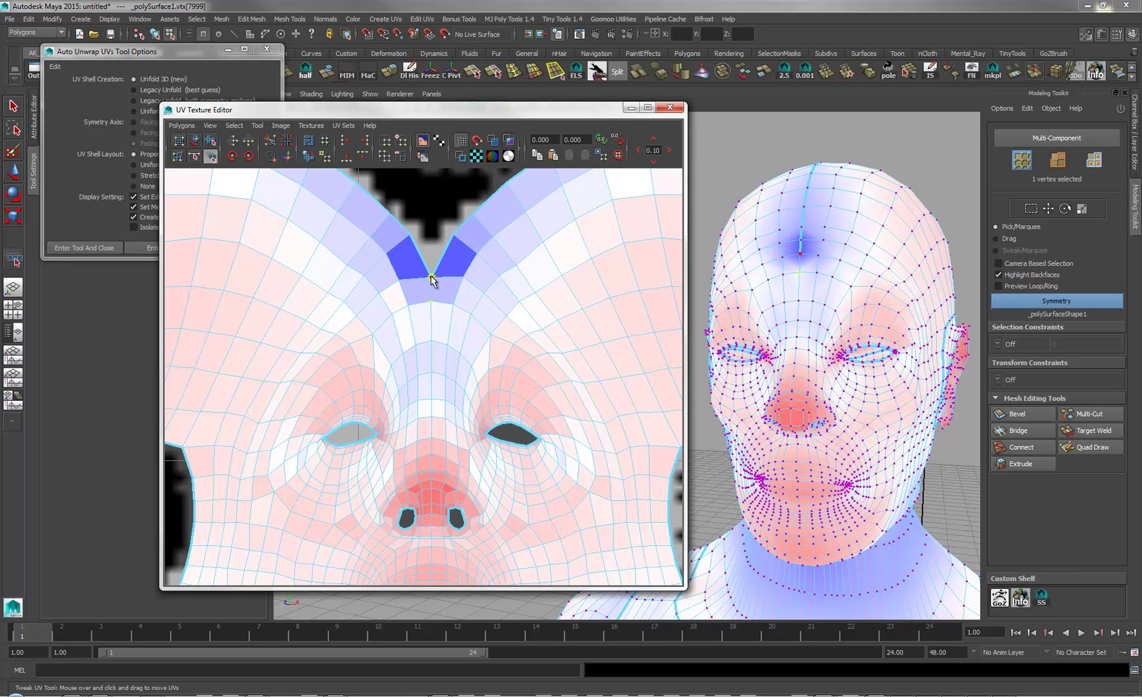
{"action": "left_click_drag", "start_coordinate": [431, 278], "coordinate": [460, 281]}
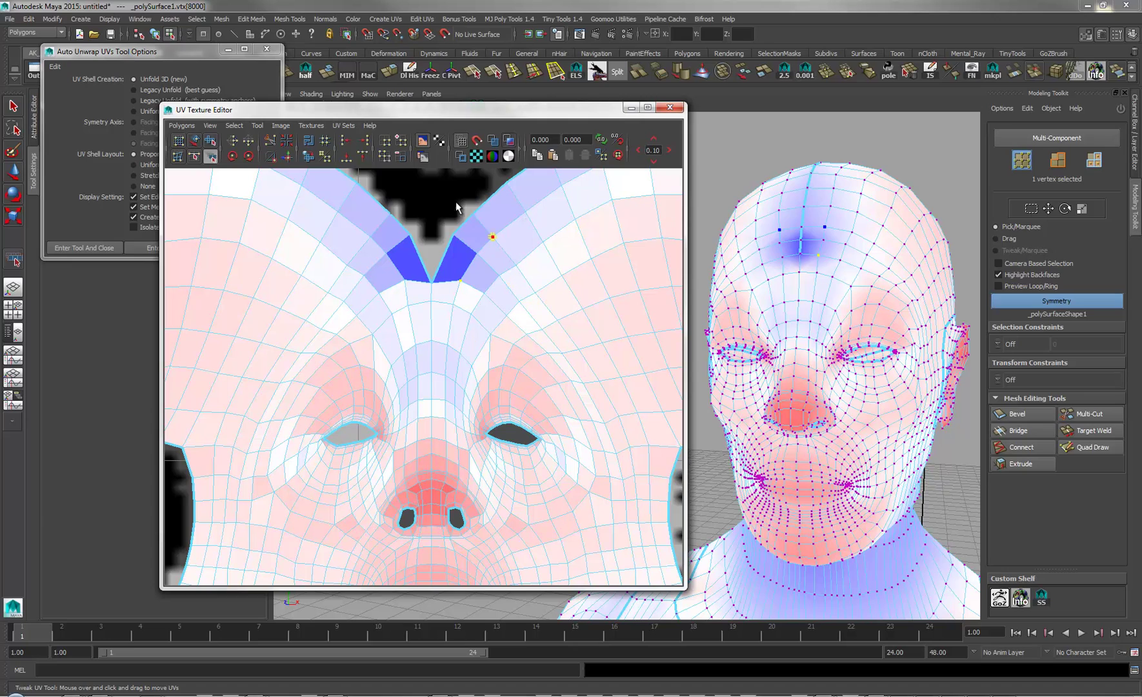
Step: Lower the first pair of border UVs above the forehead notch tip and scale them horizontally closer together
{"action": "left_click_drag", "start_coordinate": [453, 236], "coordinate": [476, 262]}
{"action": "left_click_drag", "start_coordinate": [386, 253], "coordinate": [451, 260]}
{"action": "left_click", "coordinate": [409, 253]}
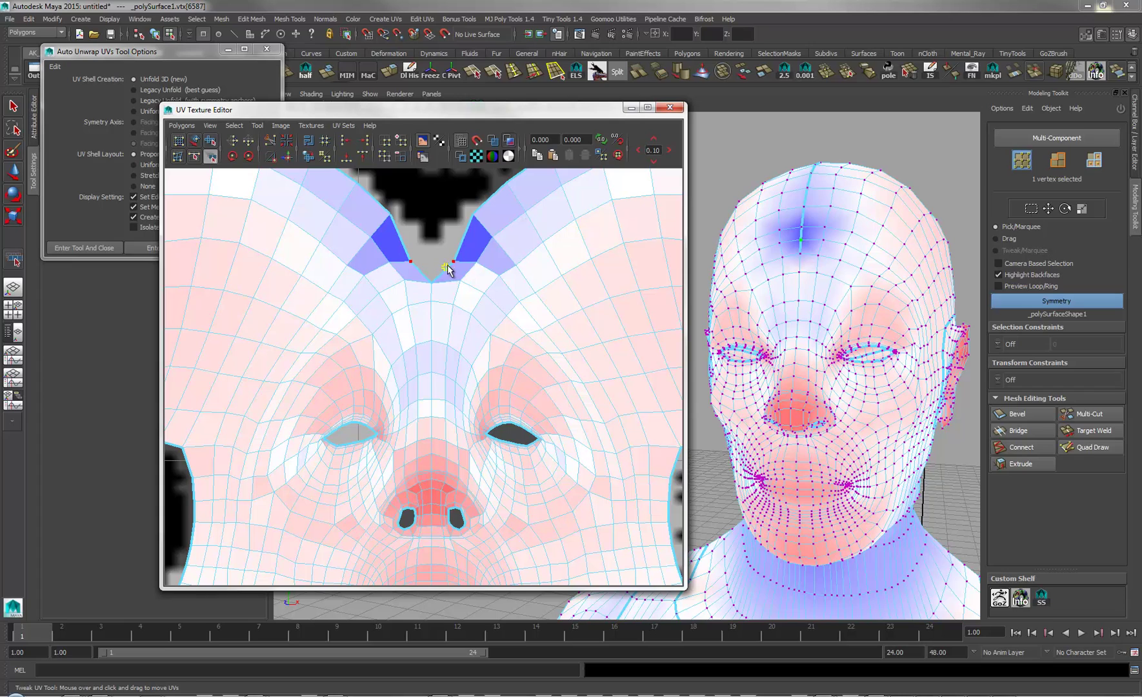
{"action": "key", "text": "w"}
{"action": "left_click_drag", "start_coordinate": [478, 265], "coordinate": [463, 260]}
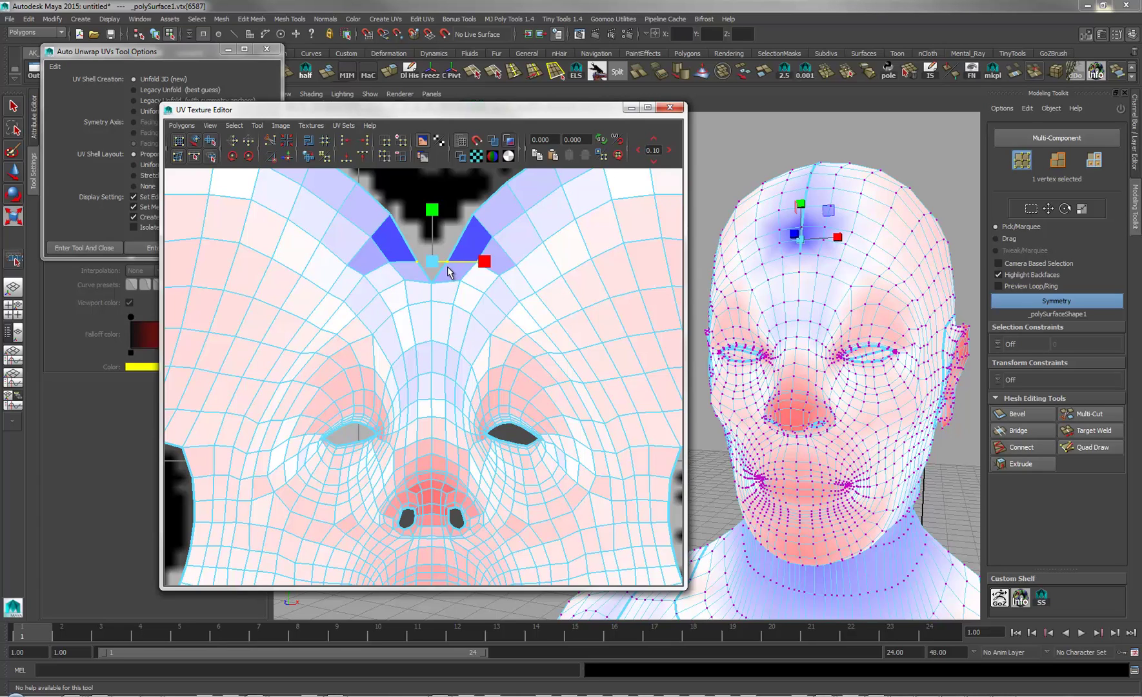
Step: Lower the second pair of border UVs along the forehead notch and scale them horizontally closer together
{"action": "left_click", "coordinate": [212, 157]}
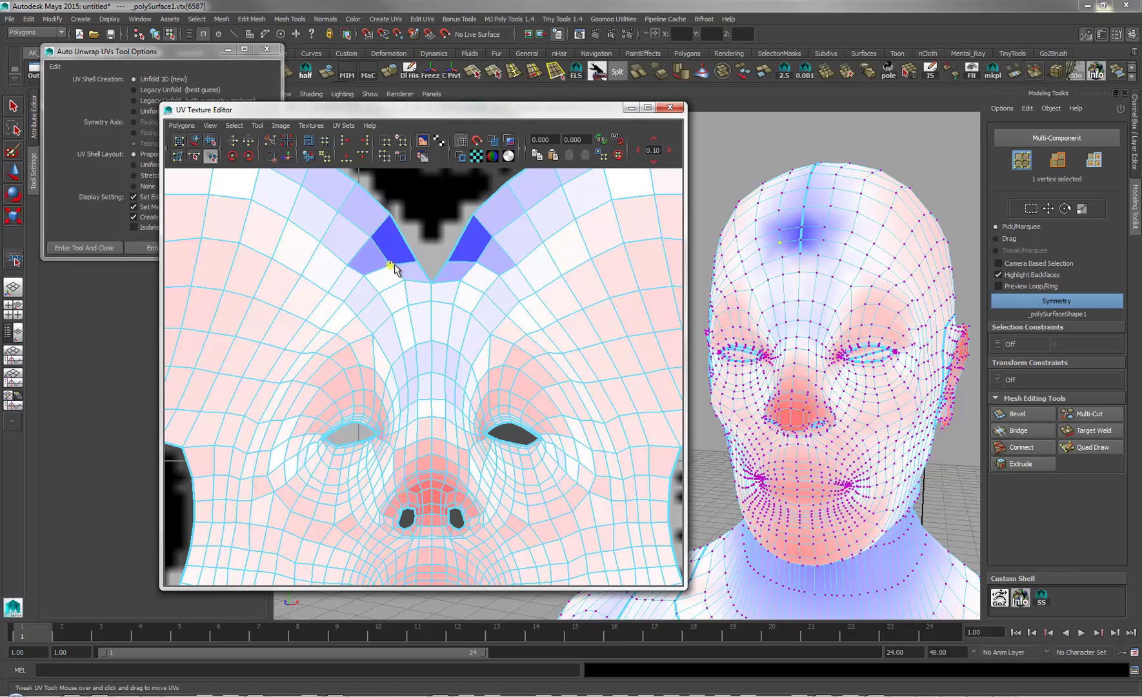
{"action": "left_click_drag", "start_coordinate": [394, 266], "coordinate": [393, 233]}
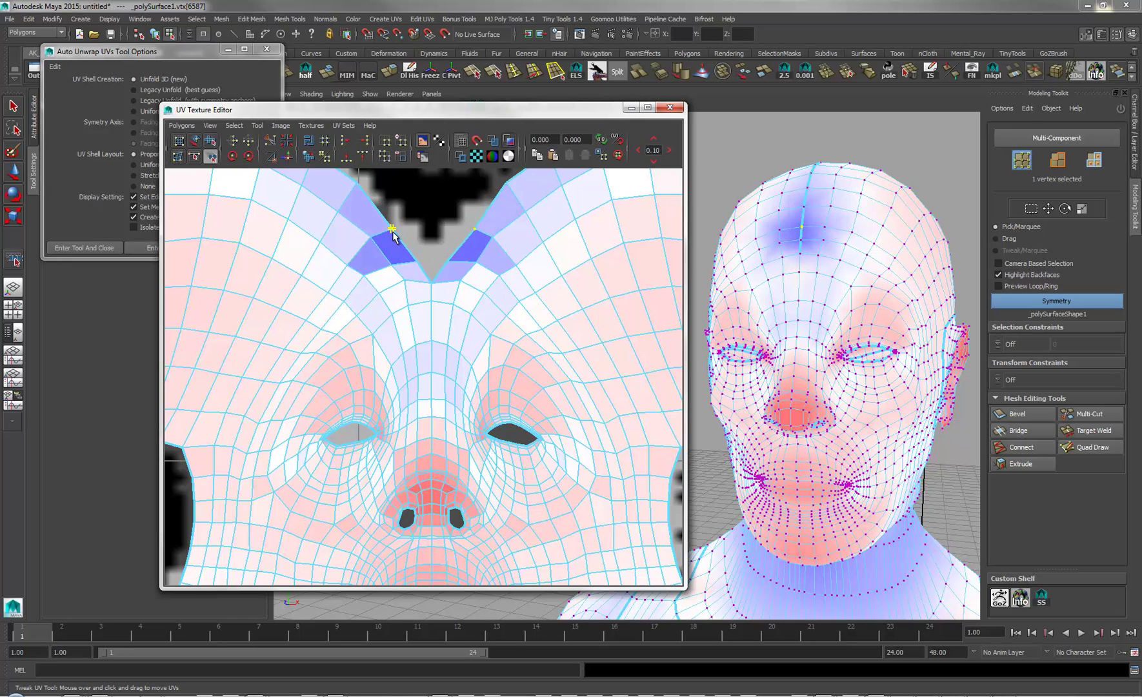
{"action": "key", "text": "r"}
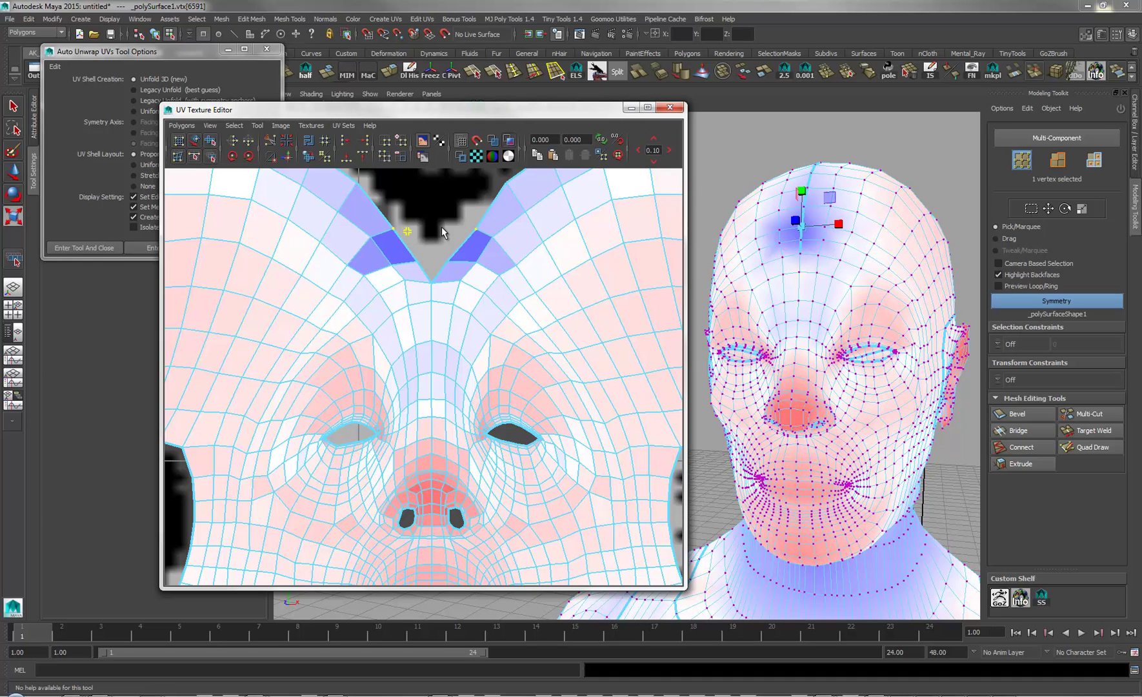
{"action": "left_click_drag", "start_coordinate": [487, 230], "coordinate": [450, 231]}
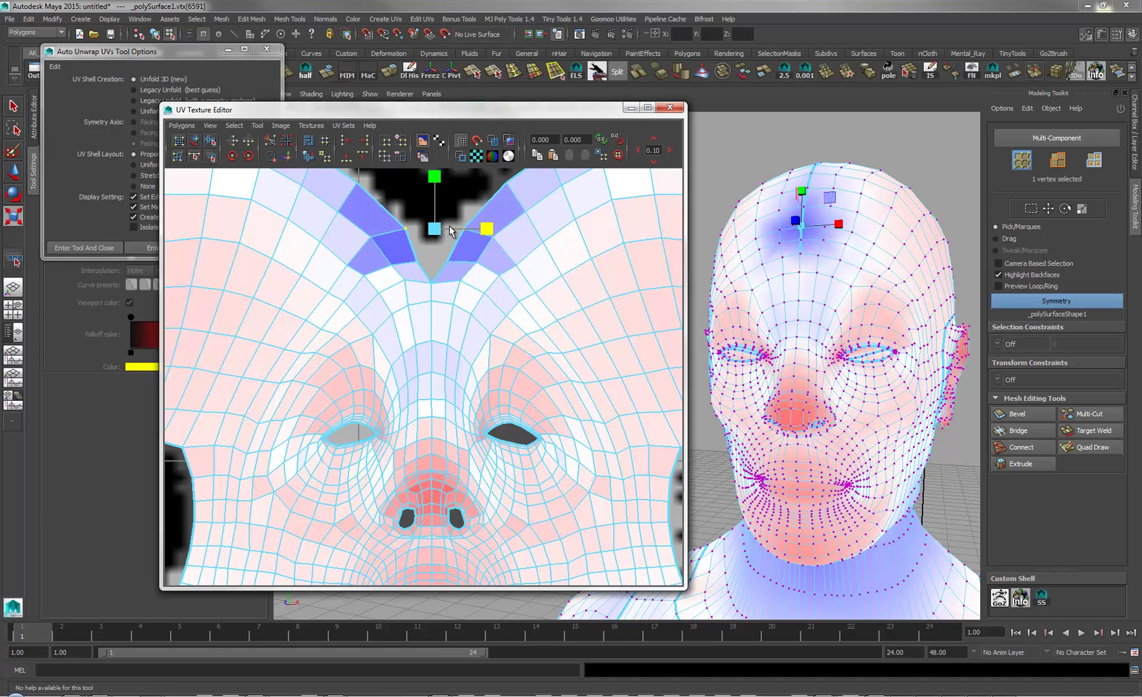
{"action": "key", "text": "w"}
{"action": "left_click_drag", "start_coordinate": [435, 182], "coordinate": [431, 188]}
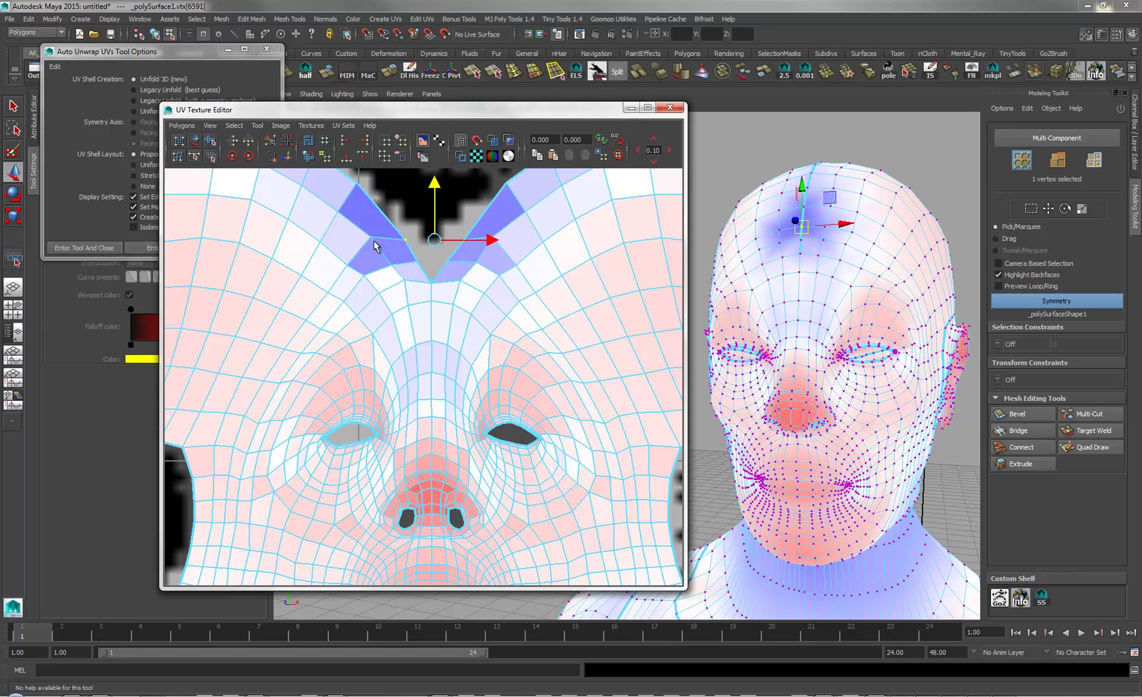
Step: Move the interior UV on the right of the forehead notch slightly down and undo the last UV move
{"action": "left_click", "coordinate": [493, 237]}
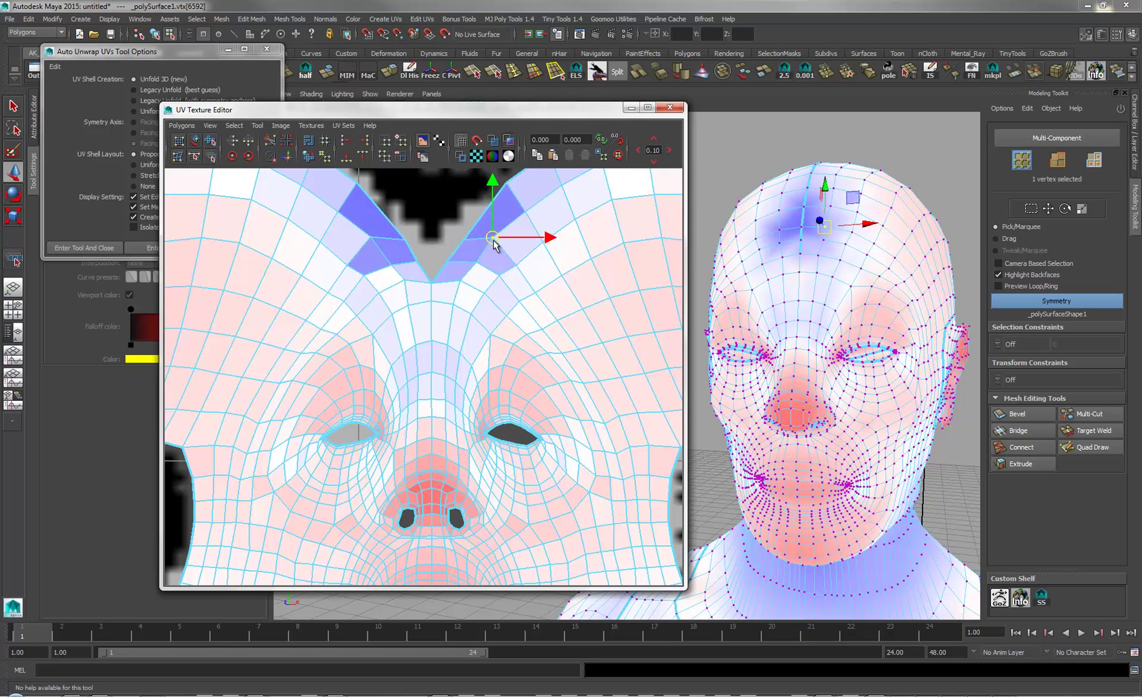
{"action": "left_click_drag", "start_coordinate": [492, 237], "coordinate": [492, 245]}
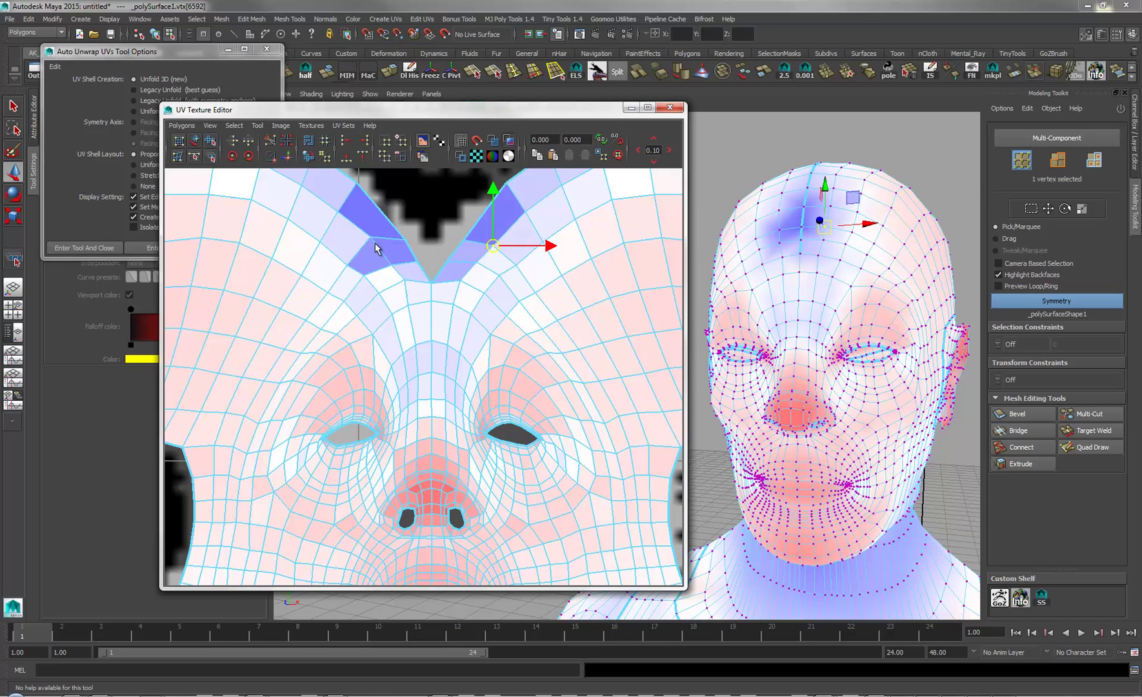
{"action": "left_click", "coordinate": [373, 244]}
{"action": "left_click", "coordinate": [371, 243]}
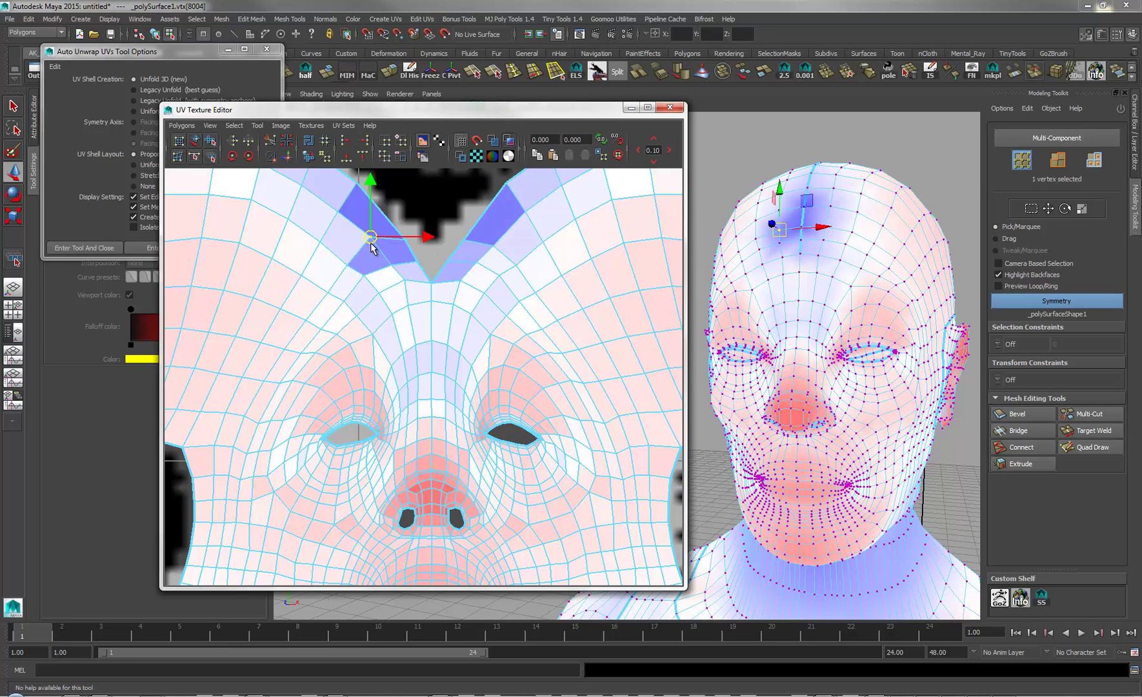
{"action": "key", "text": "ctrl+z"}
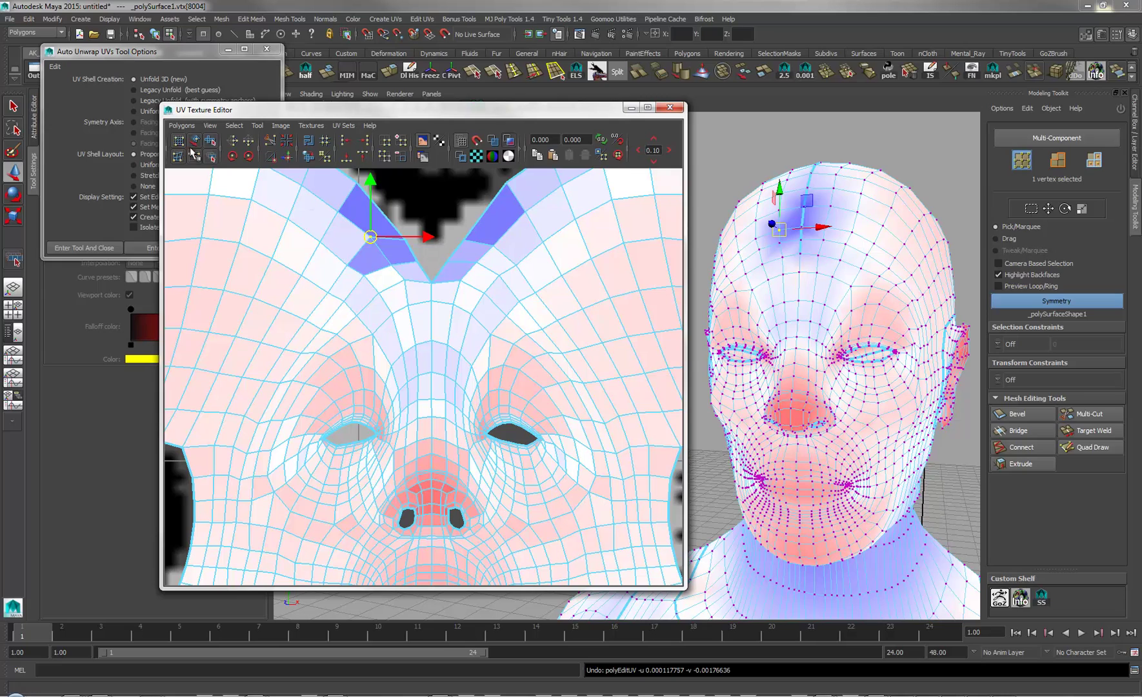
Step: Tweak the interior UVs beside the forehead notch and its upper border UV to even out the stretched faces
{"action": "left_click", "coordinate": [208, 157]}
{"action": "left_click_drag", "start_coordinate": [370, 238], "coordinate": [373, 244]}
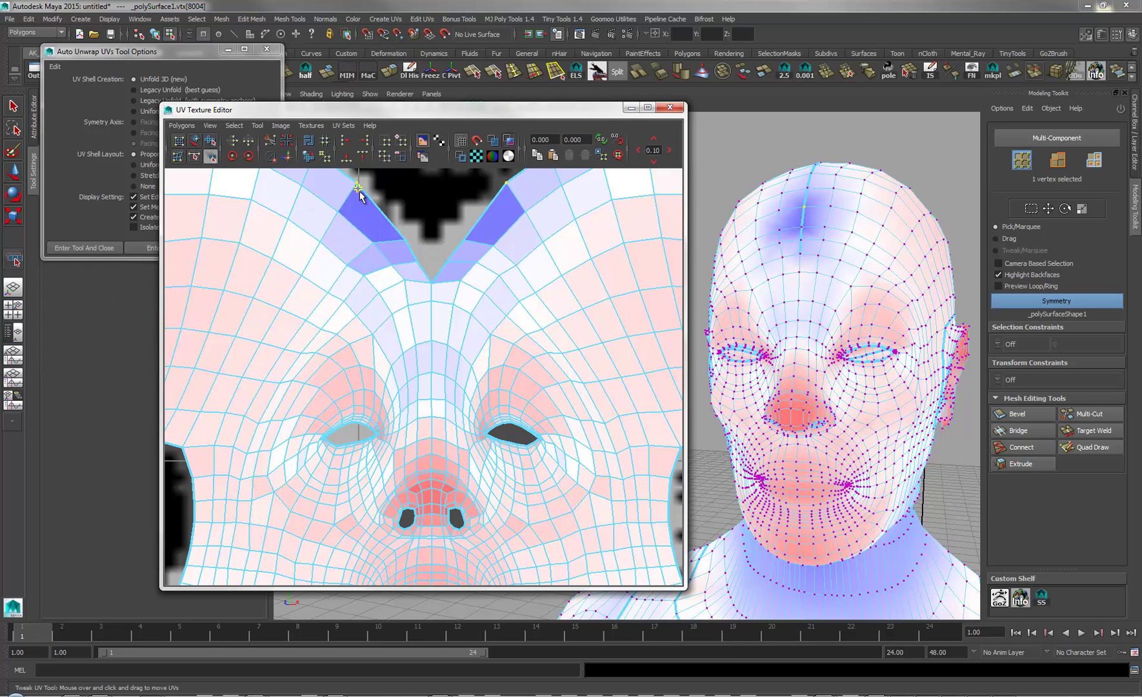
{"action": "left_click_drag", "start_coordinate": [359, 191], "coordinate": [355, 199]}
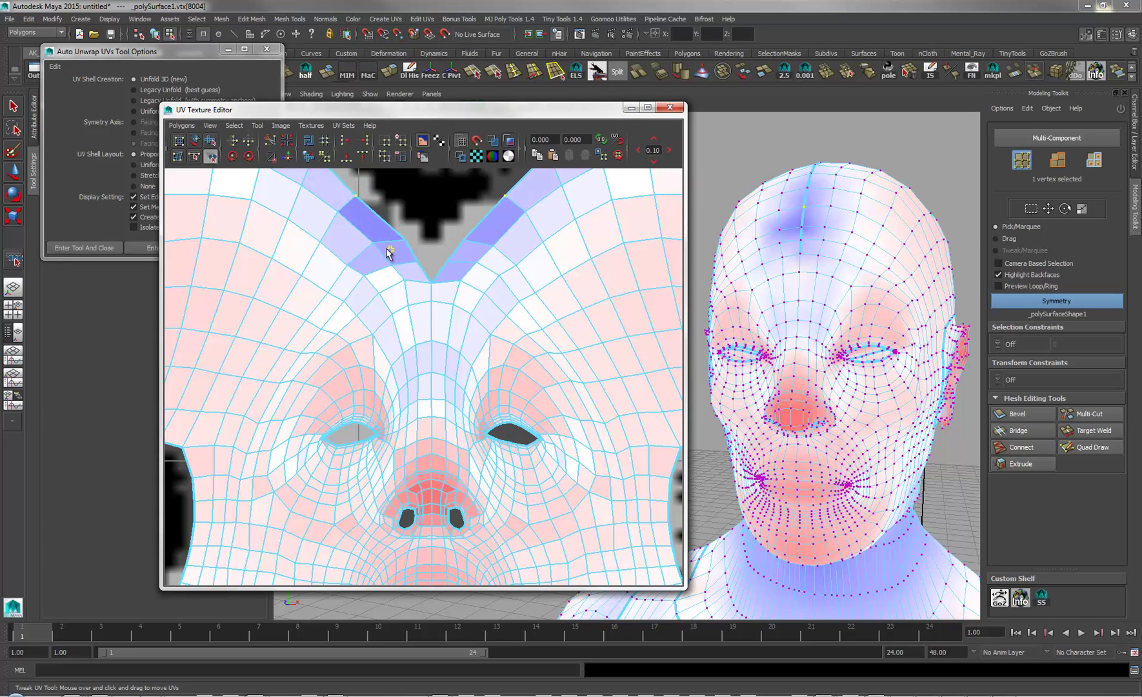
{"action": "left_click_drag", "start_coordinate": [376, 245], "coordinate": [377, 249]}
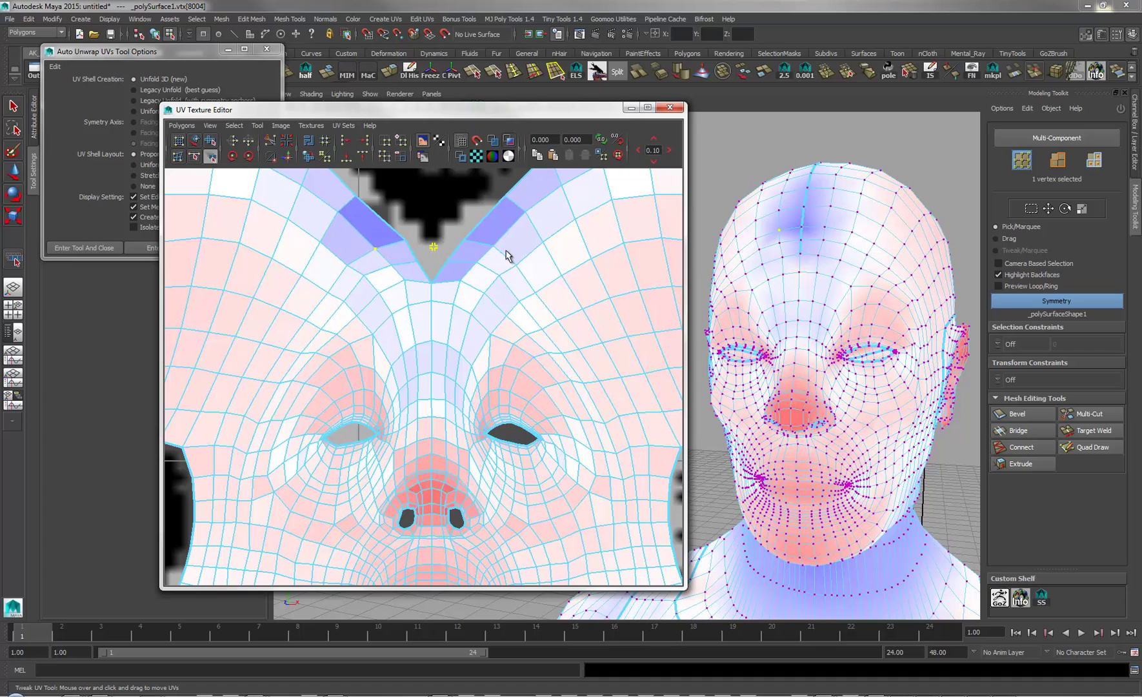
{"action": "left_click", "coordinate": [474, 263]}
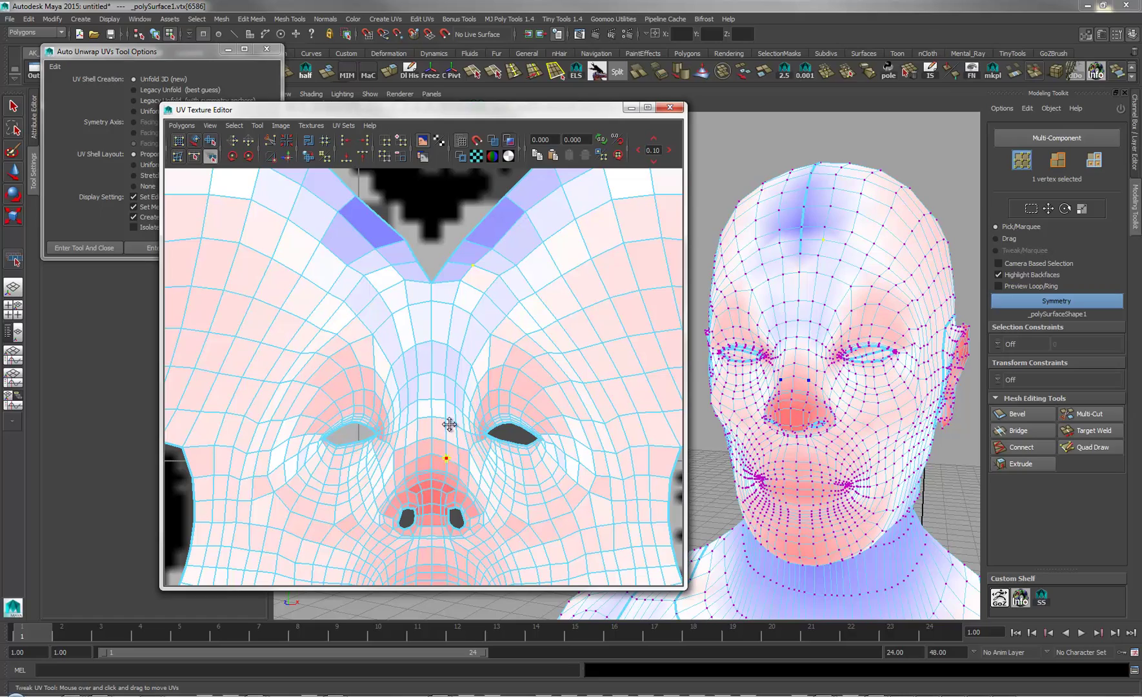
Step: Select the centre UV on the tip of the nose and try to scale it with the Scale tool
{"action": "middle_click_drag", "start_coordinate": [450, 424], "coordinate": [469, 319], "text": "alt"}
{"action": "right_click_drag", "start_coordinate": [536, 412], "coordinate": [603, 444], "text": "alt"}
{"action": "scroll", "coordinate": [480, 413], "scroll_direction": "up", "scroll_amount": 5}
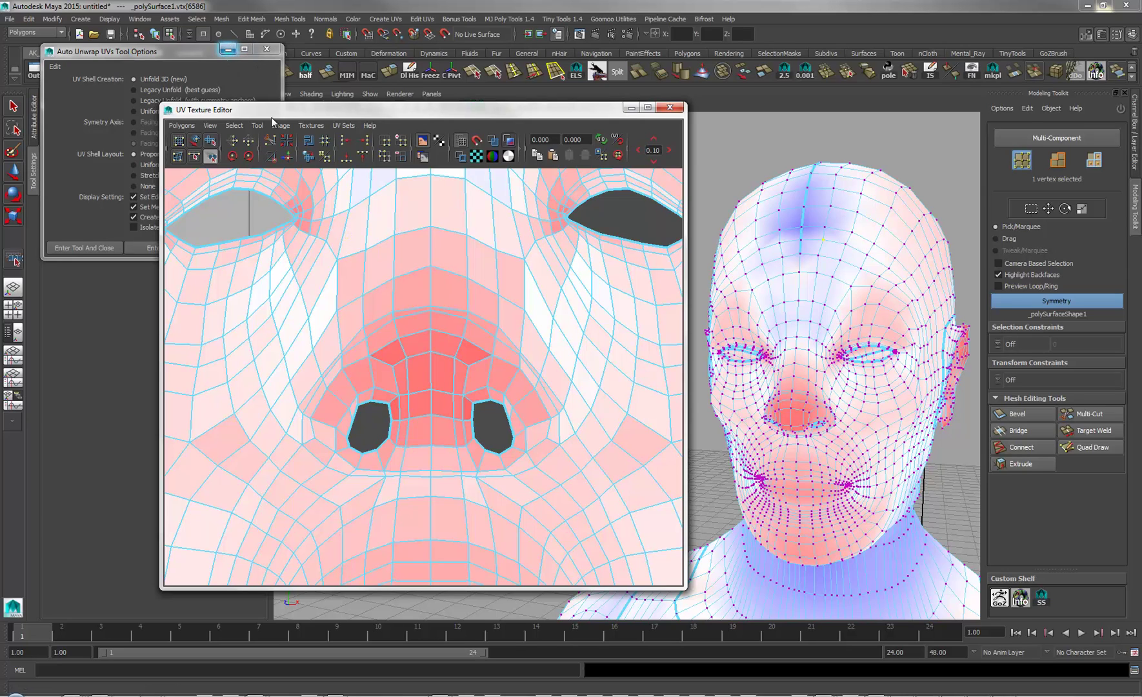
{"action": "left_click", "coordinate": [431, 352]}
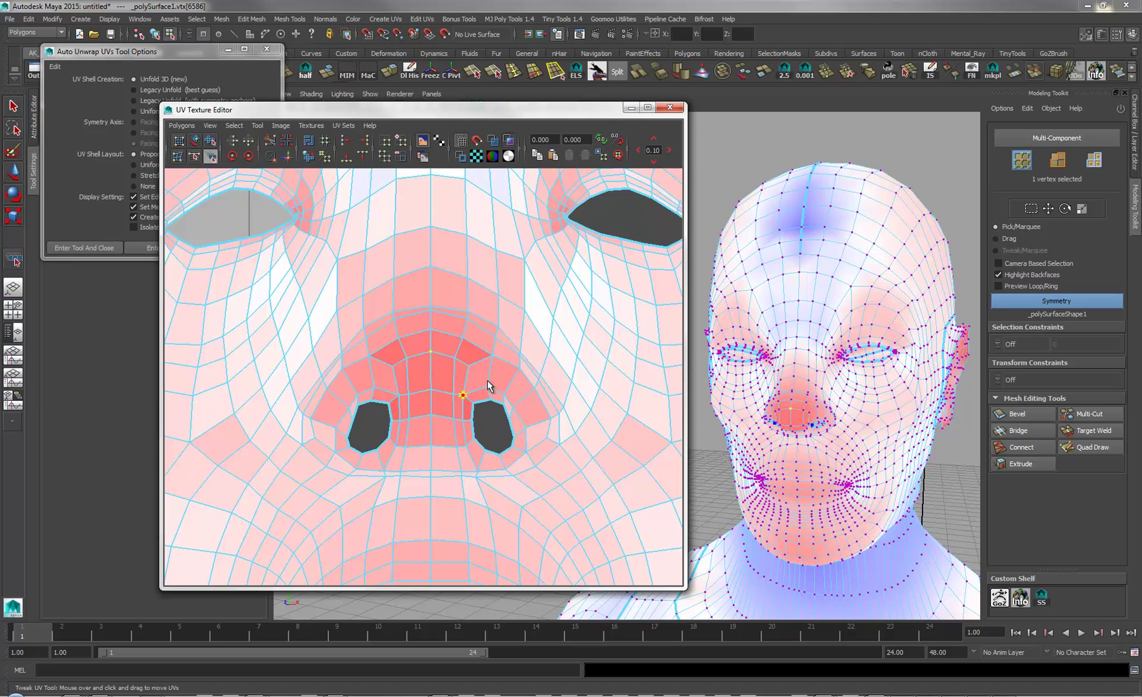
{"action": "left_click", "coordinate": [13, 215]}
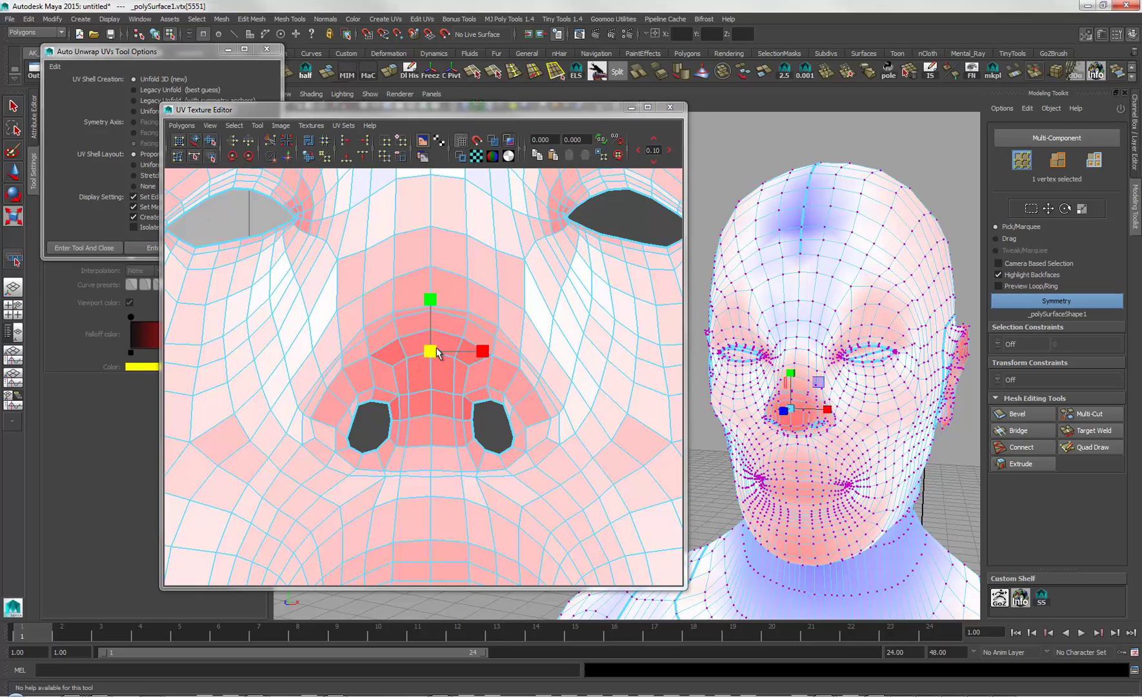
{"action": "mouse_move", "coordinate": [436, 349]}
{"action": "left_mouse_down"}
{"action": "mouse_move", "coordinate": [458, 341]}
{"action": "mouse_move", "coordinate": [444, 344]}
{"action": "left_mouse_up"}
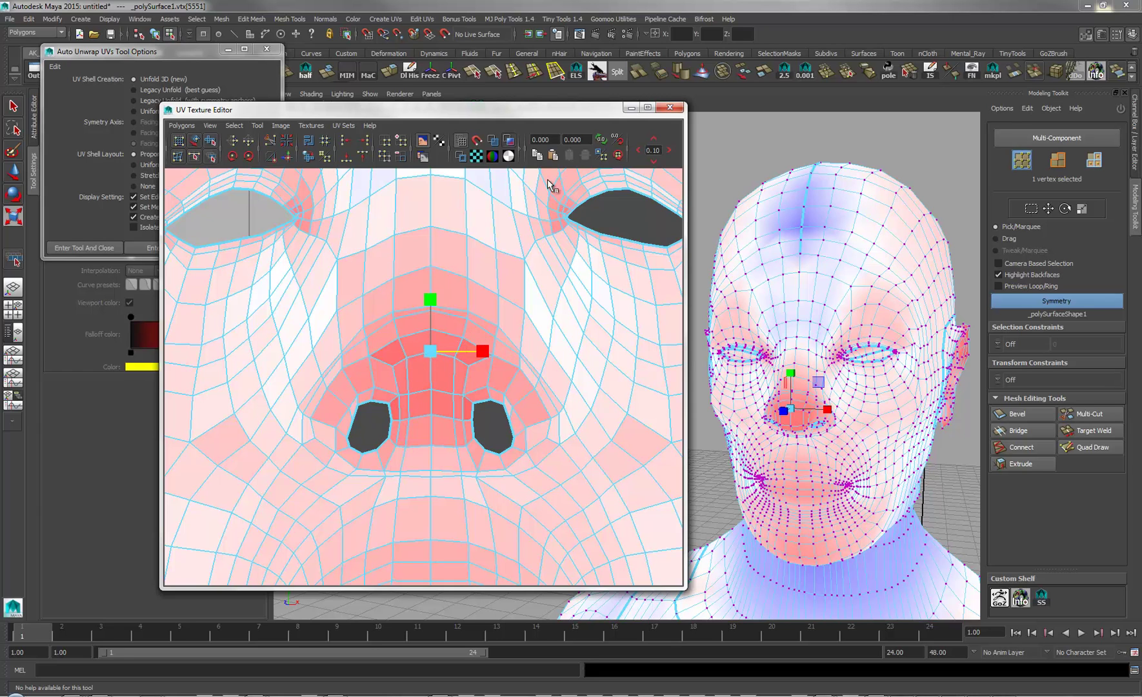
Step: Close the Auto Unwrap UVs Tool options and enable Soft Select for the Scale tool
{"action": "left_click_drag", "start_coordinate": [549, 110], "coordinate": [586, 110]}
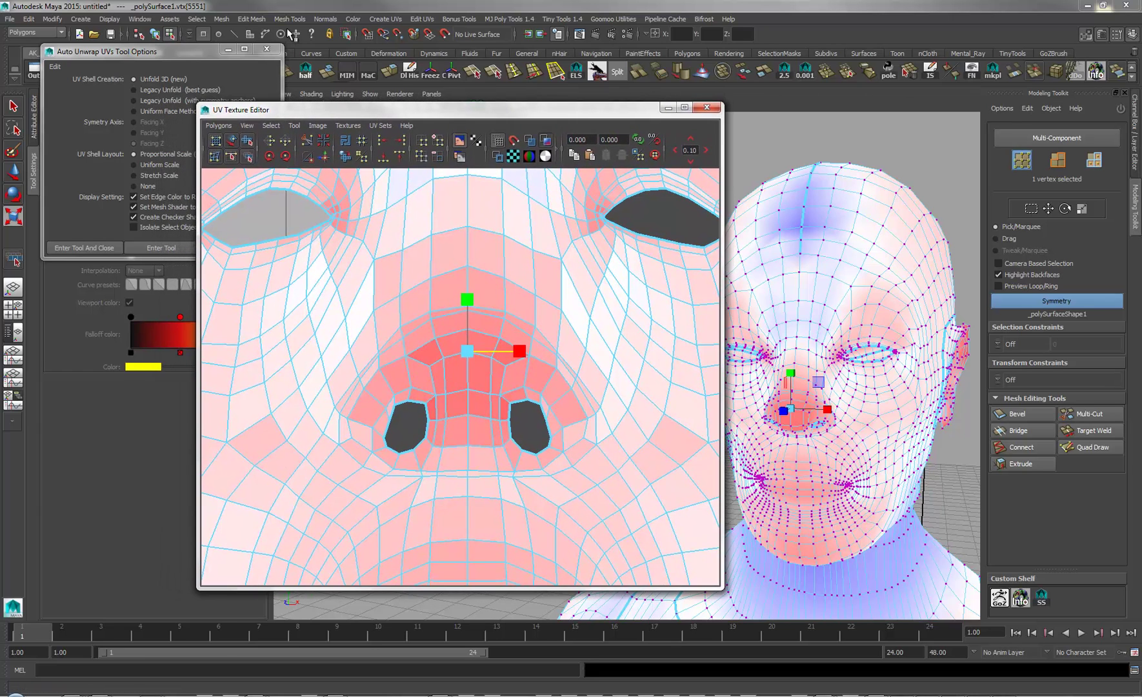
{"action": "left_click", "coordinate": [266, 49]}
{"action": "left_click", "coordinate": [267, 49]}
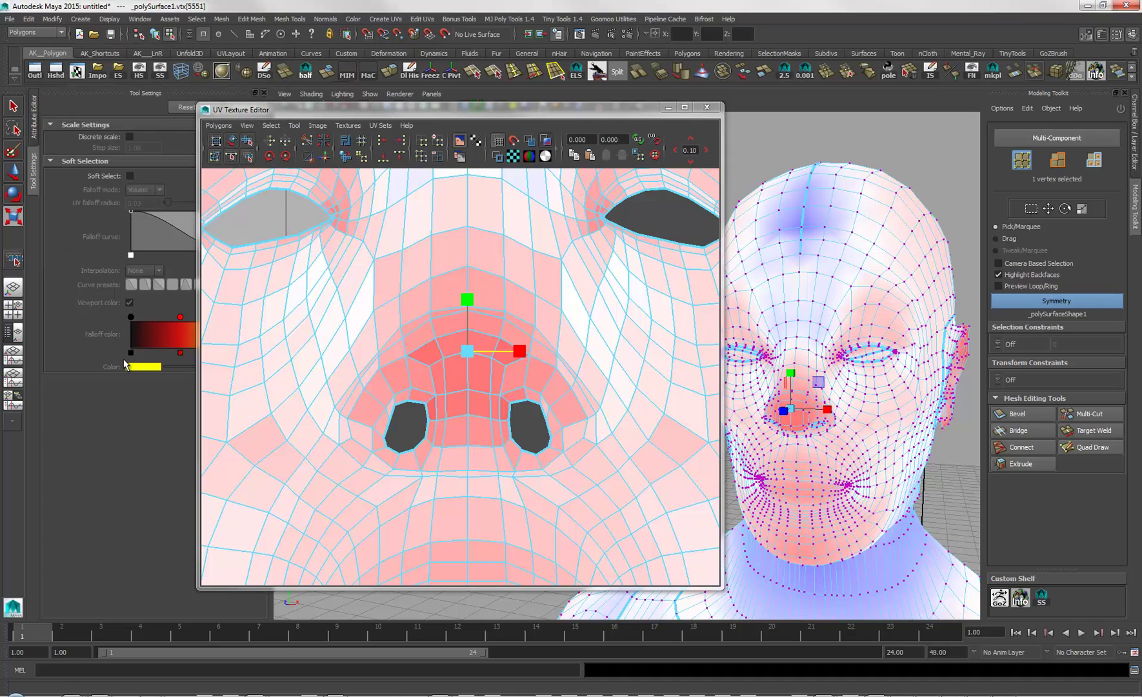
{"action": "left_click", "coordinate": [130, 176]}
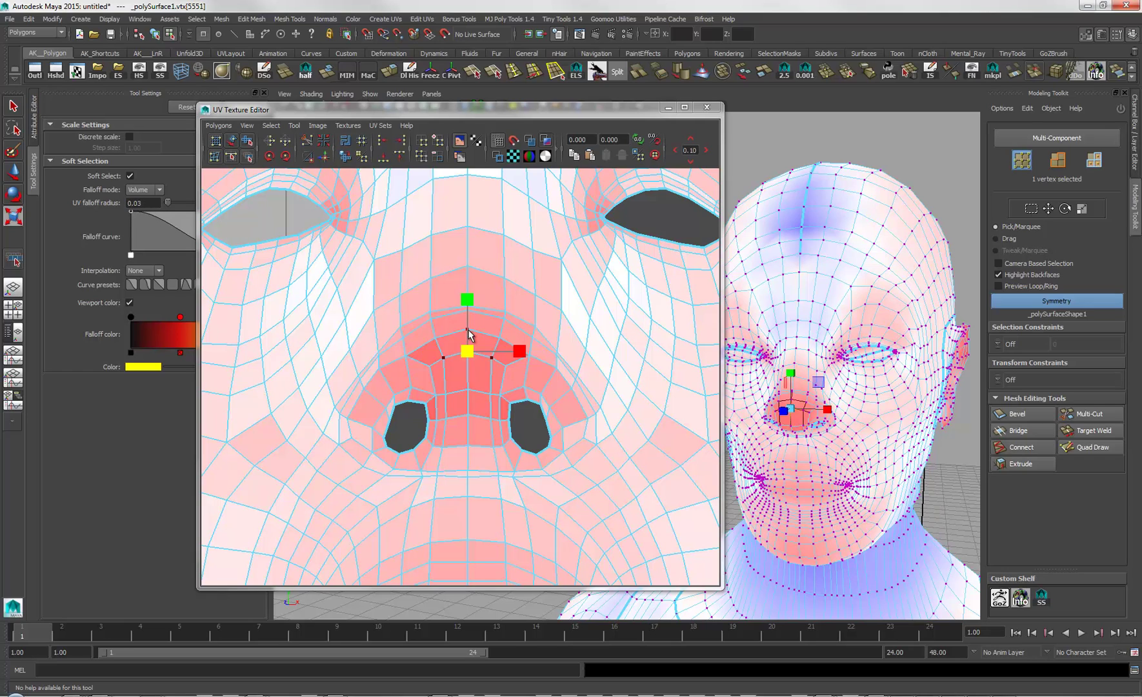
Step: Set the UV falloff radius to 0.05 and try to scale the nose-tip UV uniformly, undoing the scale
{"action": "mouse_move", "coordinate": [475, 357]}
{"action": "left_mouse_down"}
{"action": "mouse_move", "coordinate": [501, 354]}
{"action": "mouse_move", "coordinate": [487, 357]}
{"action": "left_mouse_up"}
{"action": "left_click_drag", "start_coordinate": [137, 202], "coordinate": [155, 204]}
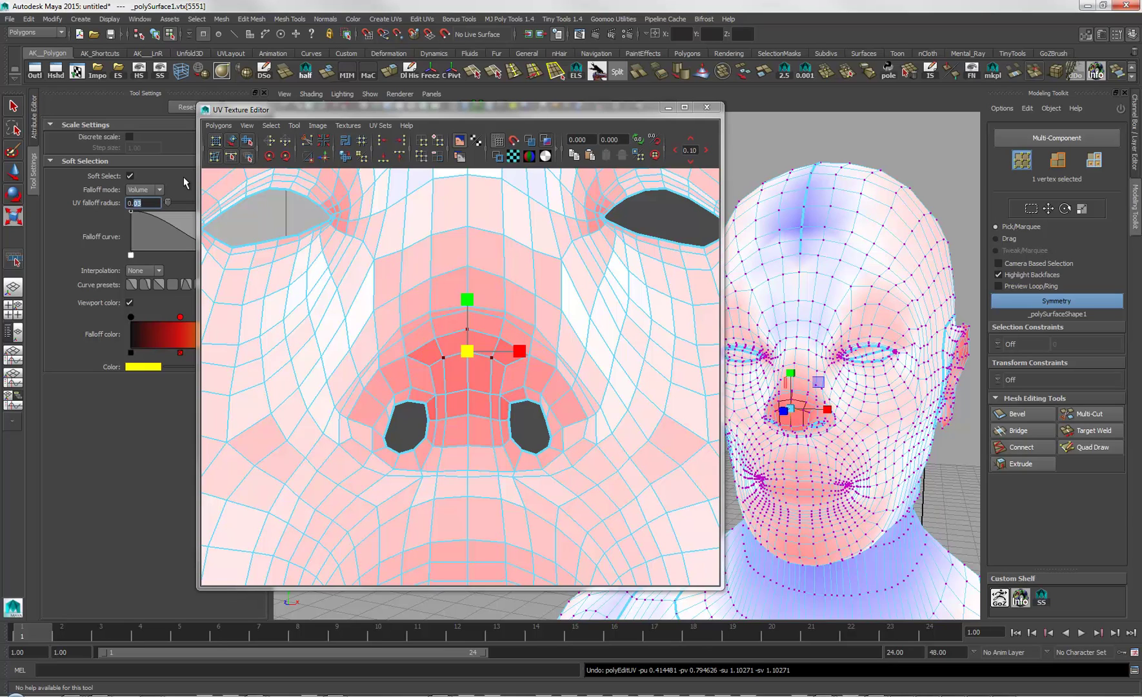
{"action": "type", "text": "5"}
{"action": "key", "text": "Return"}
{"action": "left_click_drag", "start_coordinate": [466, 350], "coordinate": [483, 352]}
{"action": "key", "text": "ctrl+z"}
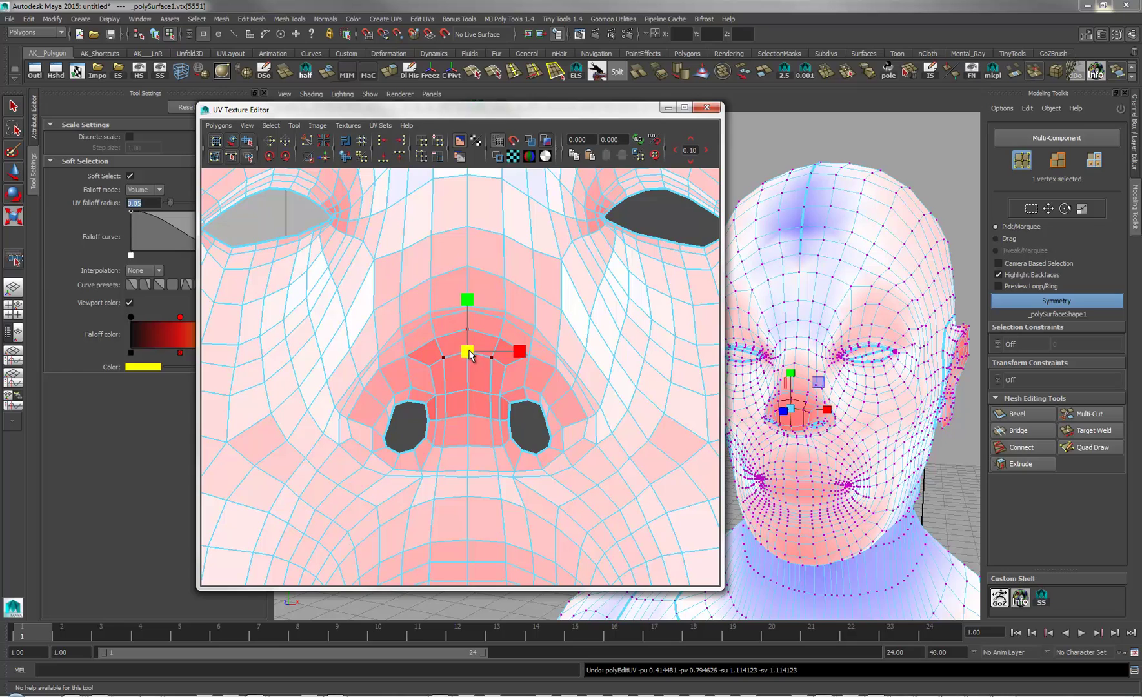
Step: Try to scale the nose-tip UV horizontally and vertically on single axes, undoing each attempt
{"action": "left_click_drag", "start_coordinate": [478, 351], "coordinate": [512, 353]}
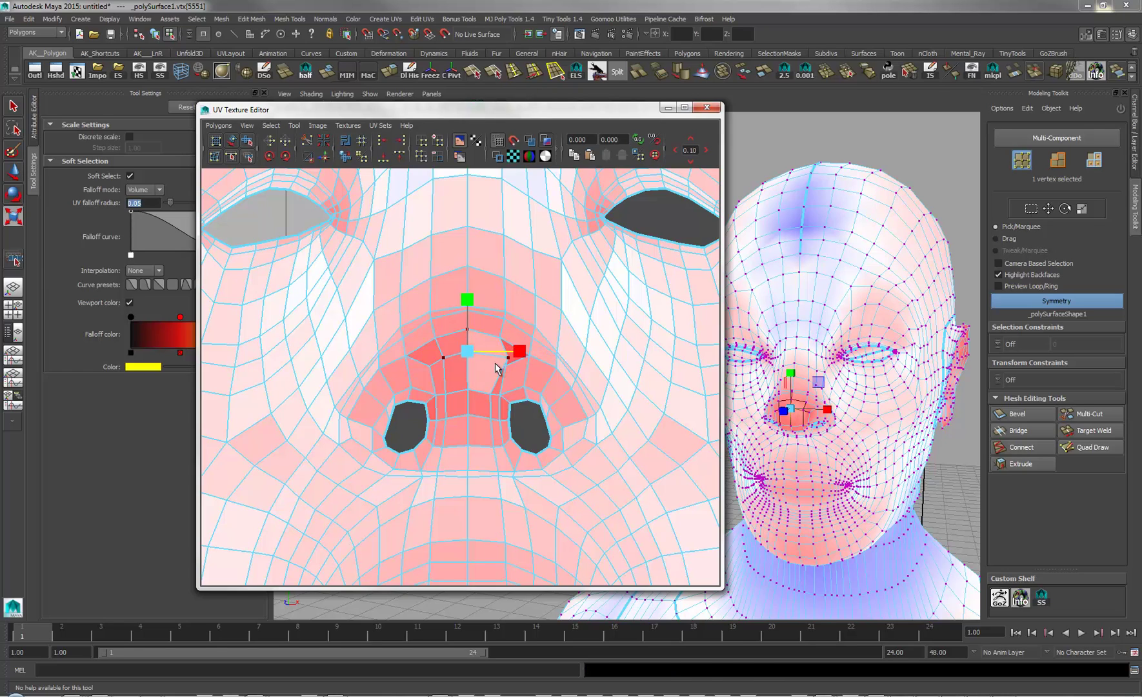
{"action": "key", "text": "ctrl+z"}
{"action": "left_click_drag", "start_coordinate": [469, 303], "coordinate": [470, 279]}
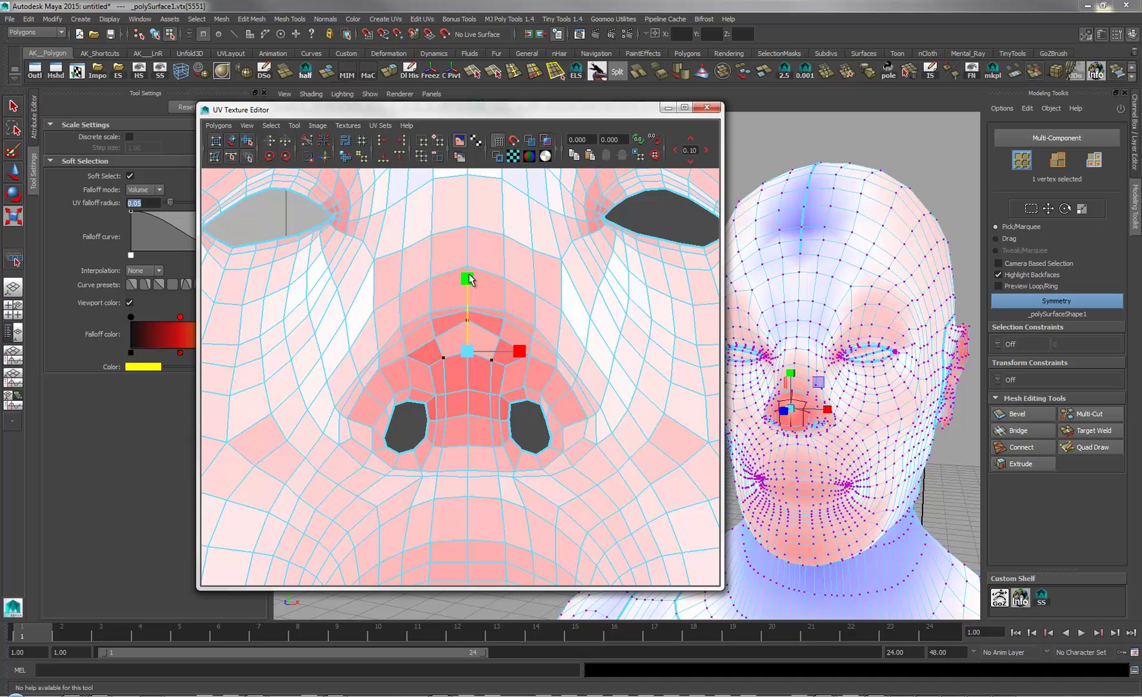
{"action": "left_click", "coordinate": [519, 352]}
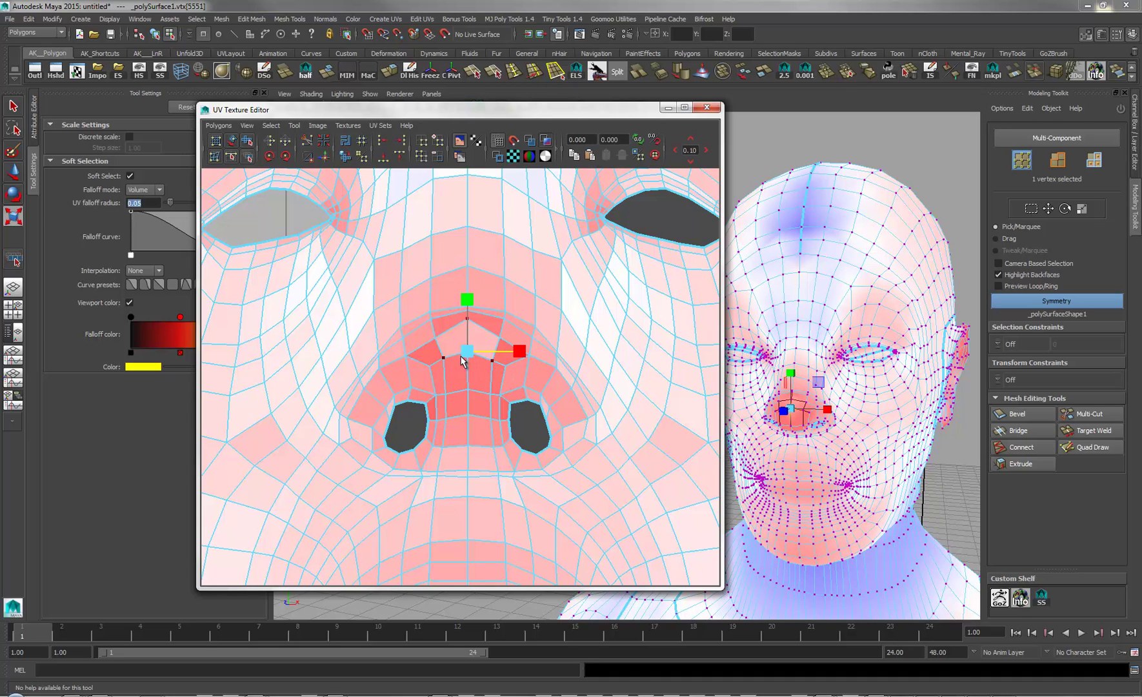
{"action": "key", "text": "ctrl+z"}
{"action": "key", "text": "ctrl+z"}
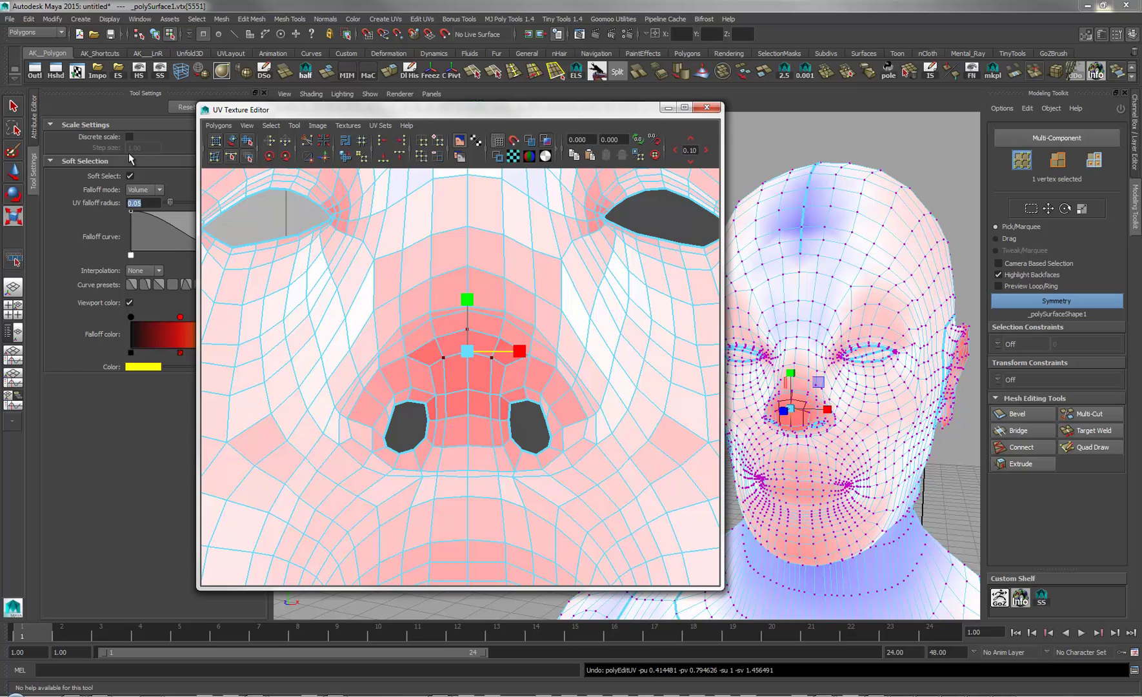
Step: Set the UV falloff radius to 0.10 and try to scale the nose-tip UV uniformly, undoing the scale
{"action": "left_click", "coordinate": [150, 203]}
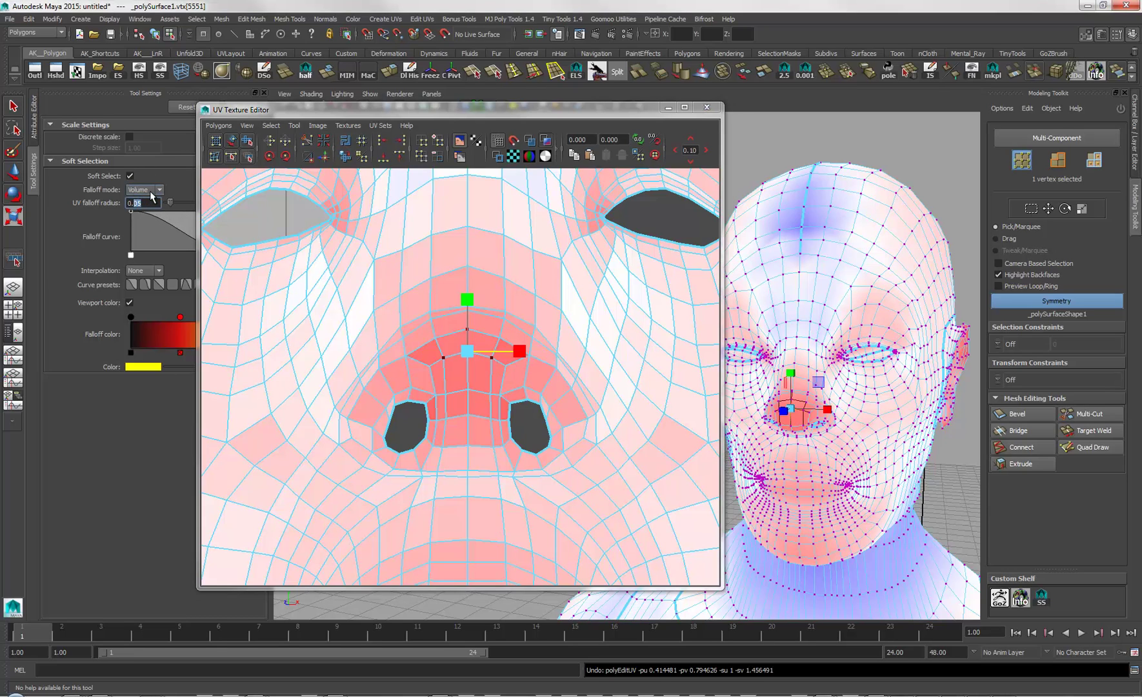
{"action": "type", "text": "1"}
{"action": "key", "text": "Return"}
{"action": "left_click_drag", "start_coordinate": [474, 353], "coordinate": [502, 364]}
{"action": "key", "text": "ctrl+z"}
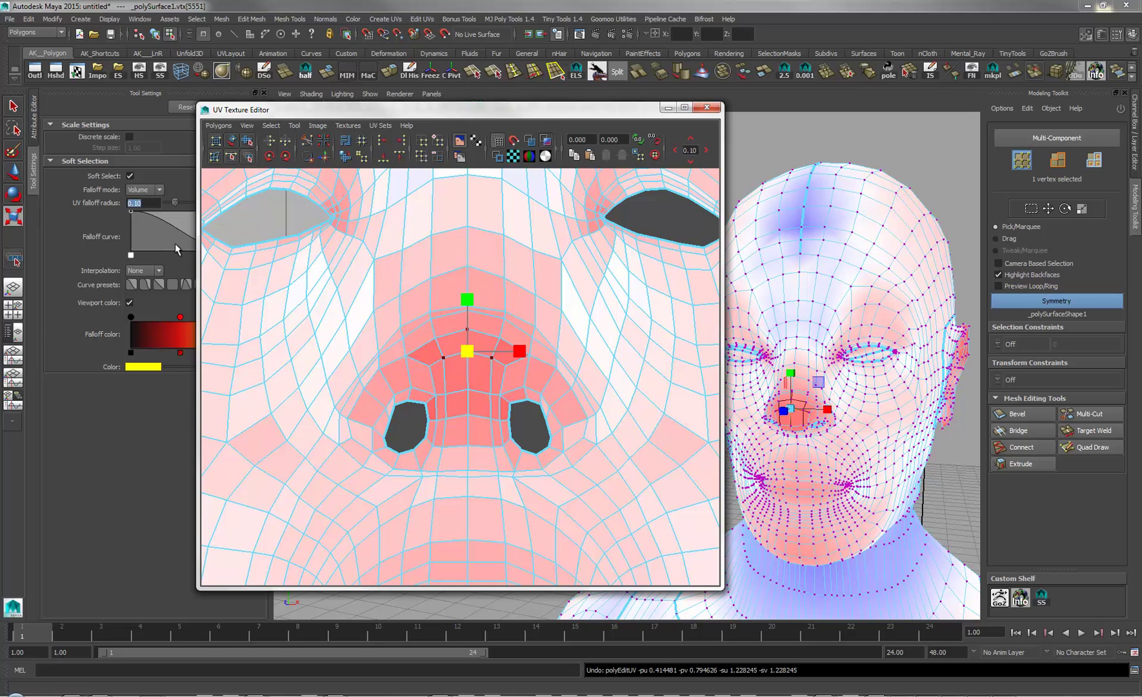
Step: Raise the UV falloff radius to 0.22, select the centre UV just below the nose tip and try to scale it
{"action": "left_click_drag", "start_coordinate": [328, 111], "coordinate": [344, 108]}
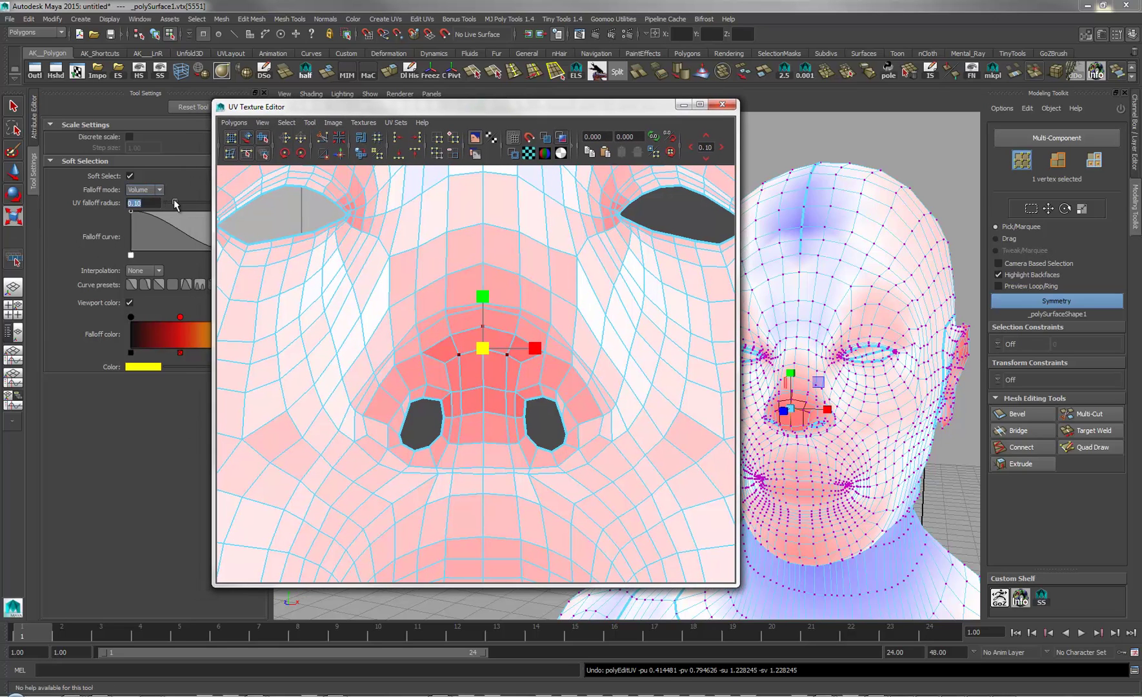
{"action": "left_click_drag", "start_coordinate": [176, 204], "coordinate": [182, 205]}
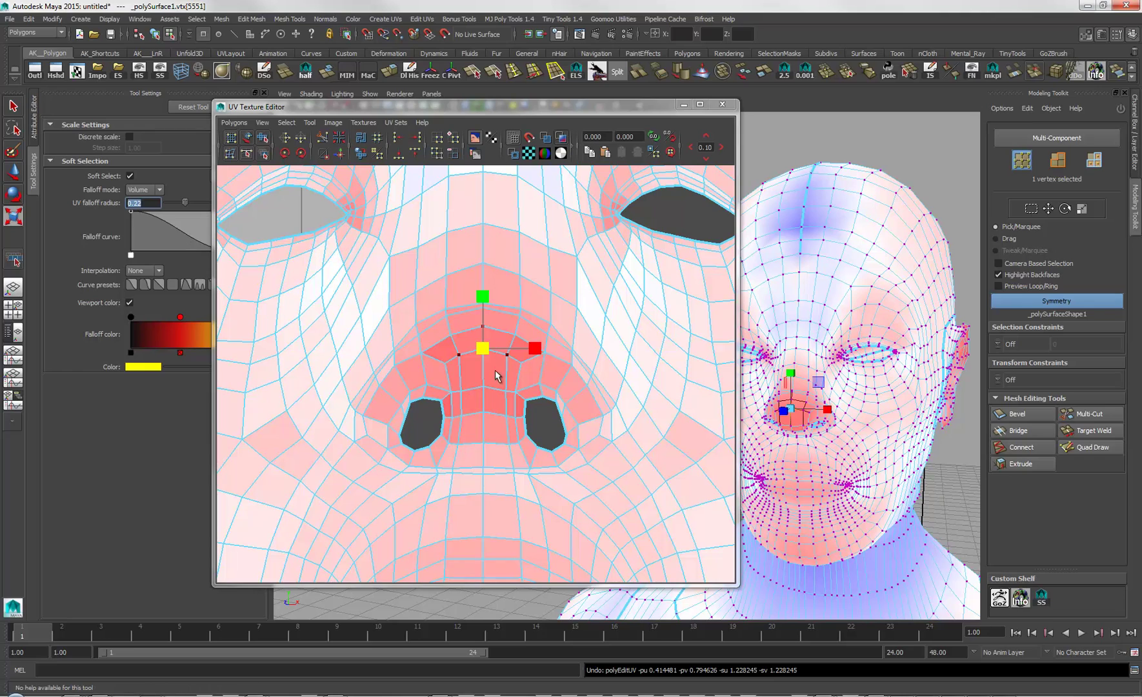
{"action": "mouse_move", "coordinate": [485, 353]}
{"action": "right_mouse_down"}
{"action": "mouse_move", "coordinate": [520, 360]}
{"action": "mouse_move", "coordinate": [459, 360]}
{"action": "mouse_move", "coordinate": [475, 362]}
{"action": "right_mouse_up"}
{"action": "left_click", "coordinate": [484, 386]}
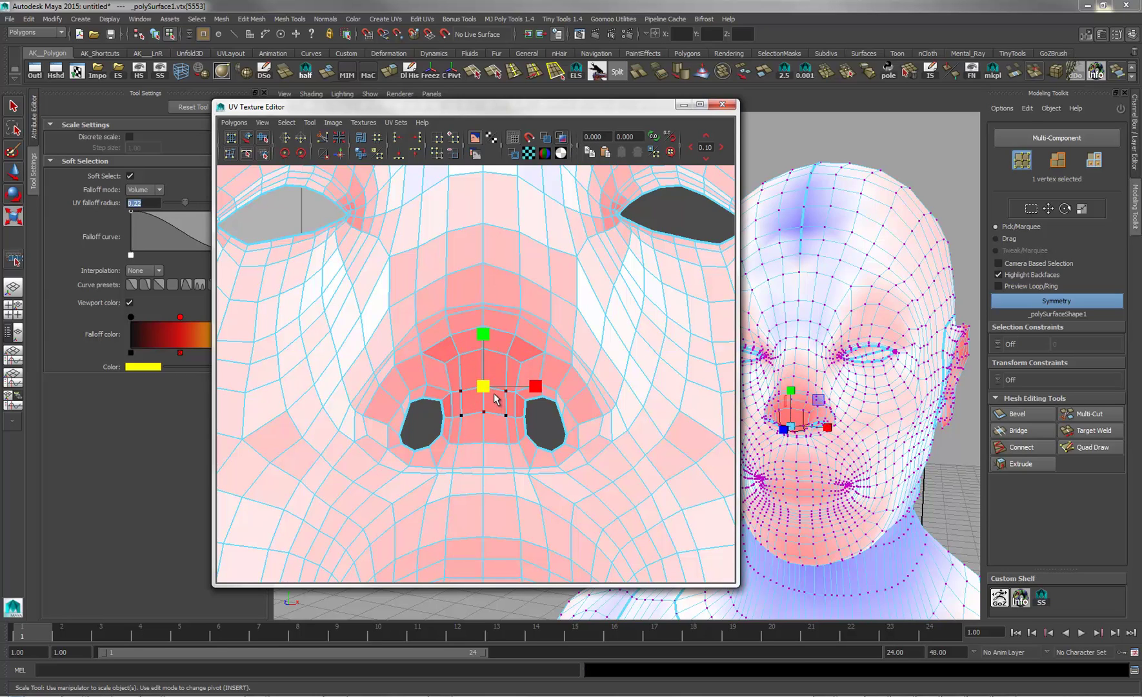
{"action": "left_click_drag", "start_coordinate": [483, 390], "coordinate": [492, 393]}
{"action": "key", "text": "ctrl+z"}
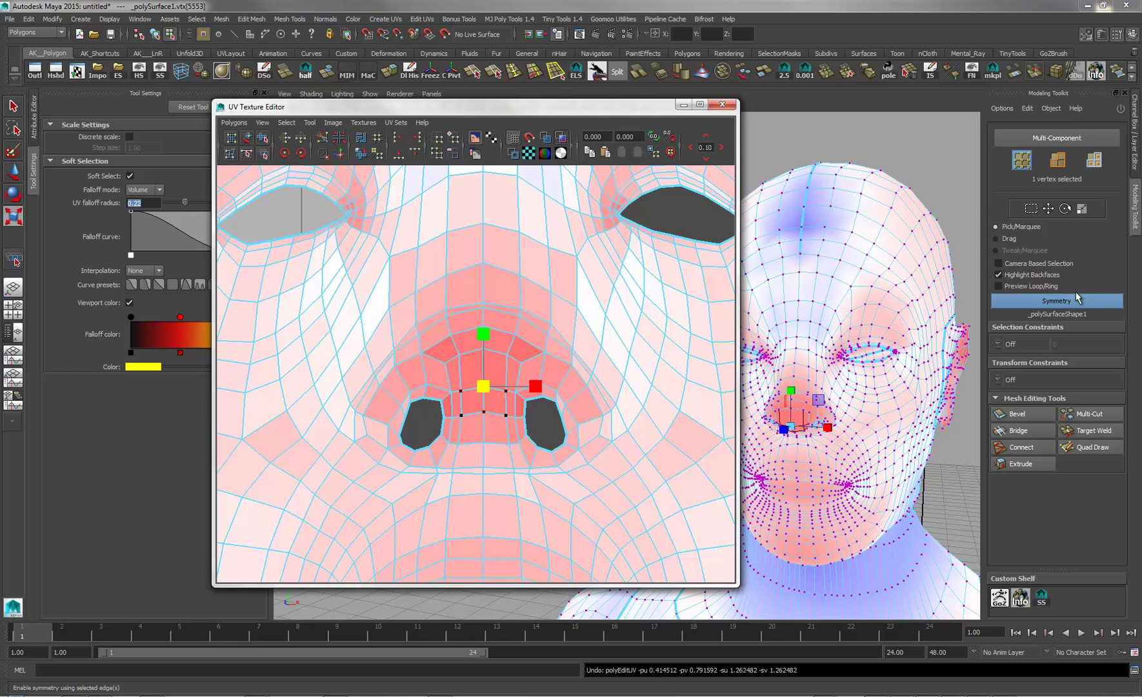
Step: Turn off Symmetry and try again to scale the centre UV below the nose tip, undoing the scaling
{"action": "left_click", "coordinate": [1067, 309]}
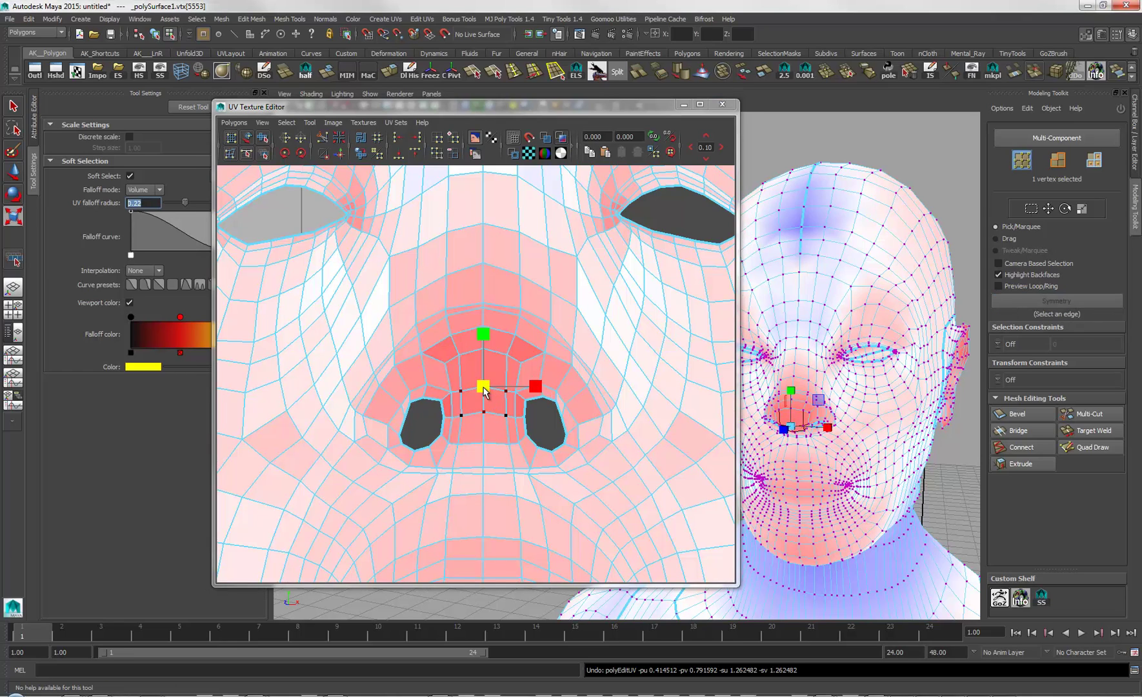
{"action": "left_click_drag", "start_coordinate": [485, 389], "coordinate": [498, 387]}
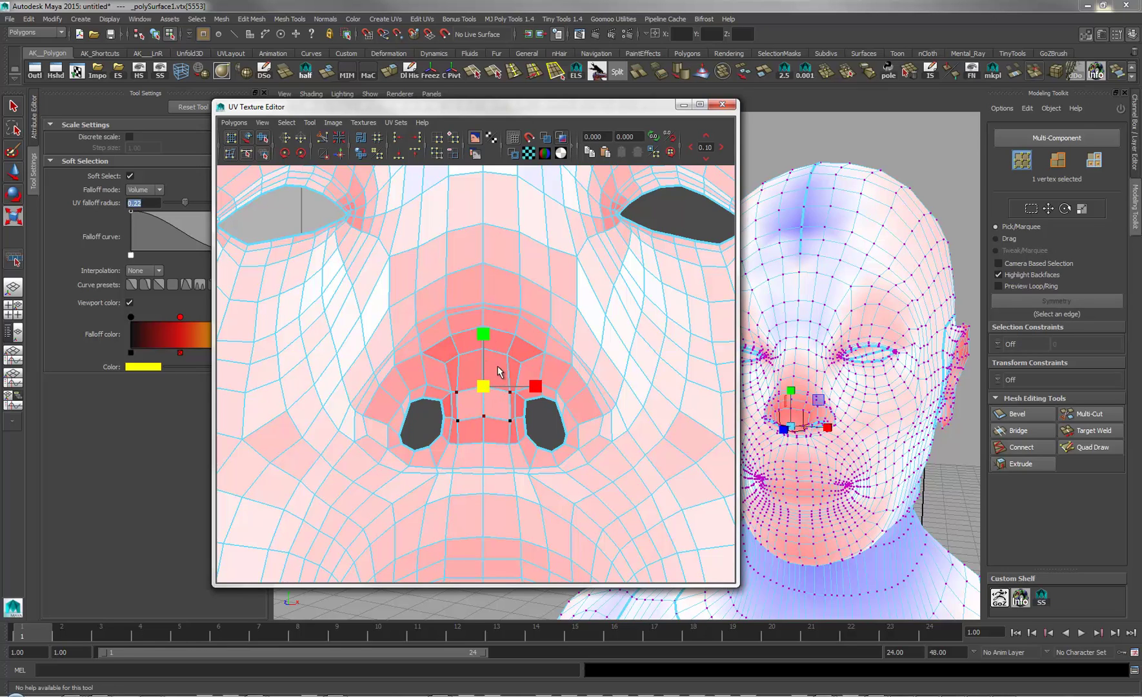
{"action": "left_click_drag", "start_coordinate": [491, 388], "coordinate": [485, 388]}
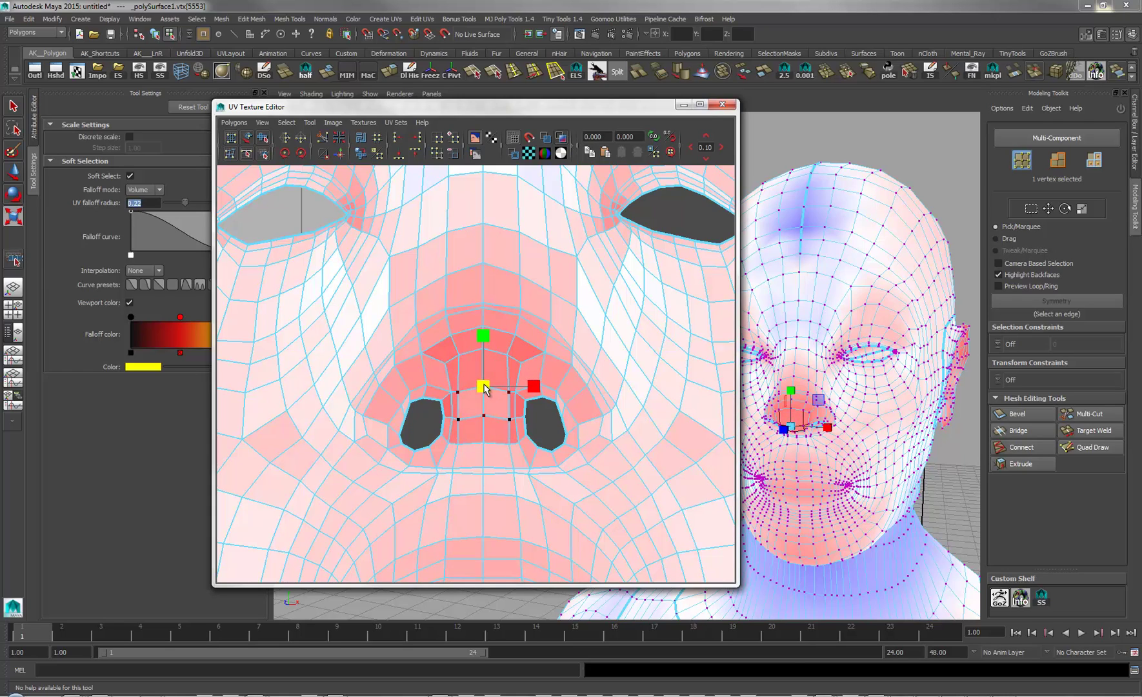
{"action": "key", "text": "ctrl+z"}
{"action": "key", "text": "ctrl+z"}
{"action": "key", "text": "ctrl+z"}
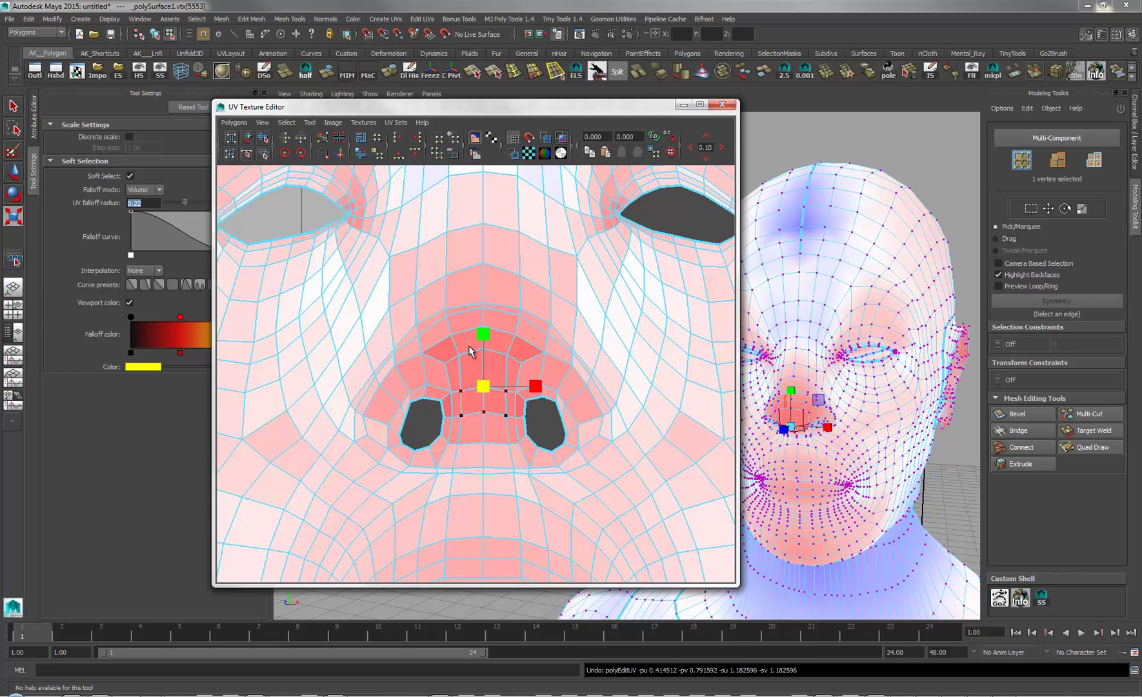
Step: Reselect the nose-tip UV, set the UV falloff radius to 0.50 and try to scale it uniformly
{"action": "left_click", "coordinate": [483, 348]}
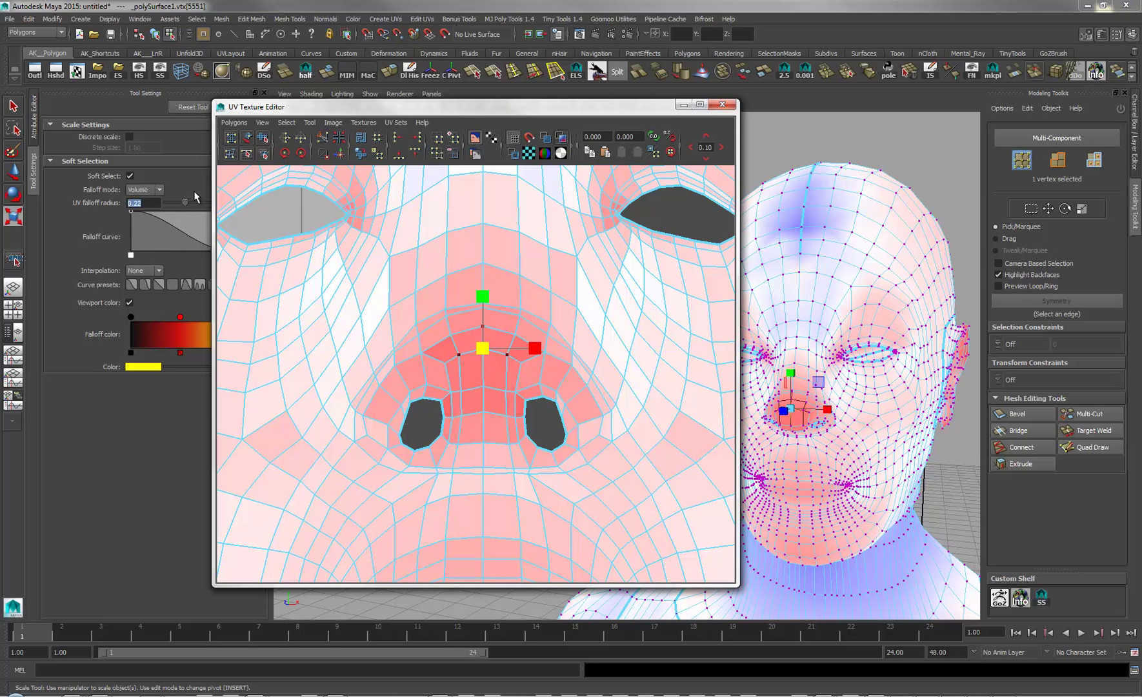
{"action": "left_click_drag", "start_coordinate": [185, 202], "coordinate": [191, 202]}
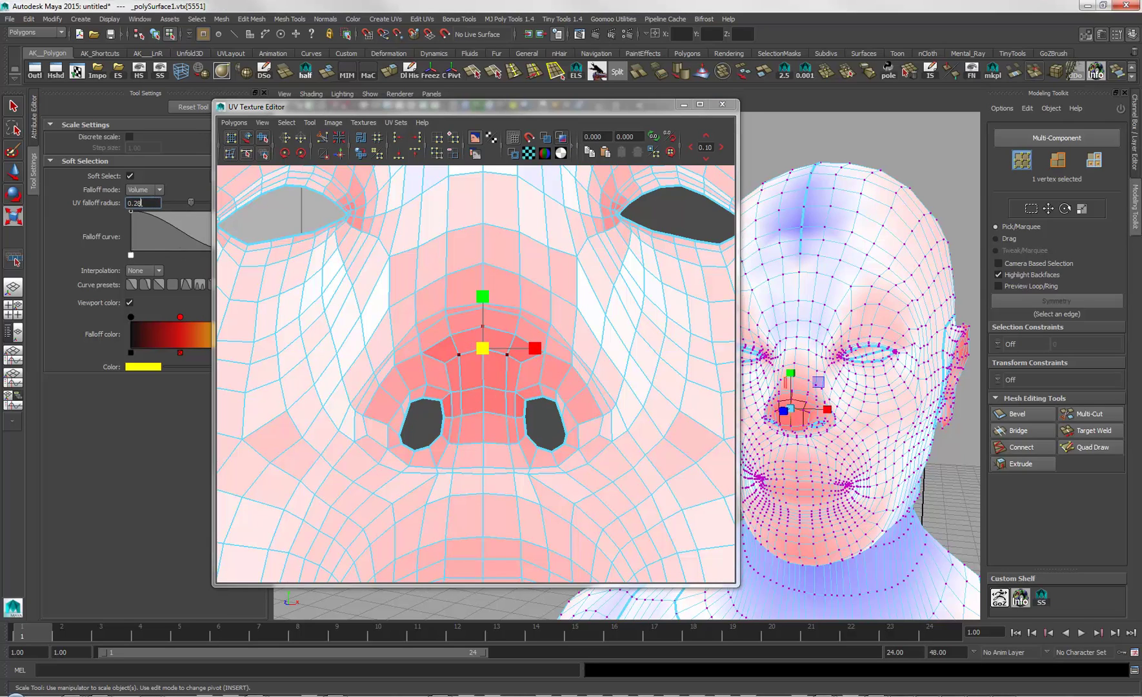
{"action": "key", "text": "Return"}
{"action": "left_click", "coordinate": [488, 352]}
{"action": "left_click_drag", "start_coordinate": [488, 351], "coordinate": [506, 357]}
{"action": "key", "text": "ctrl+z"}
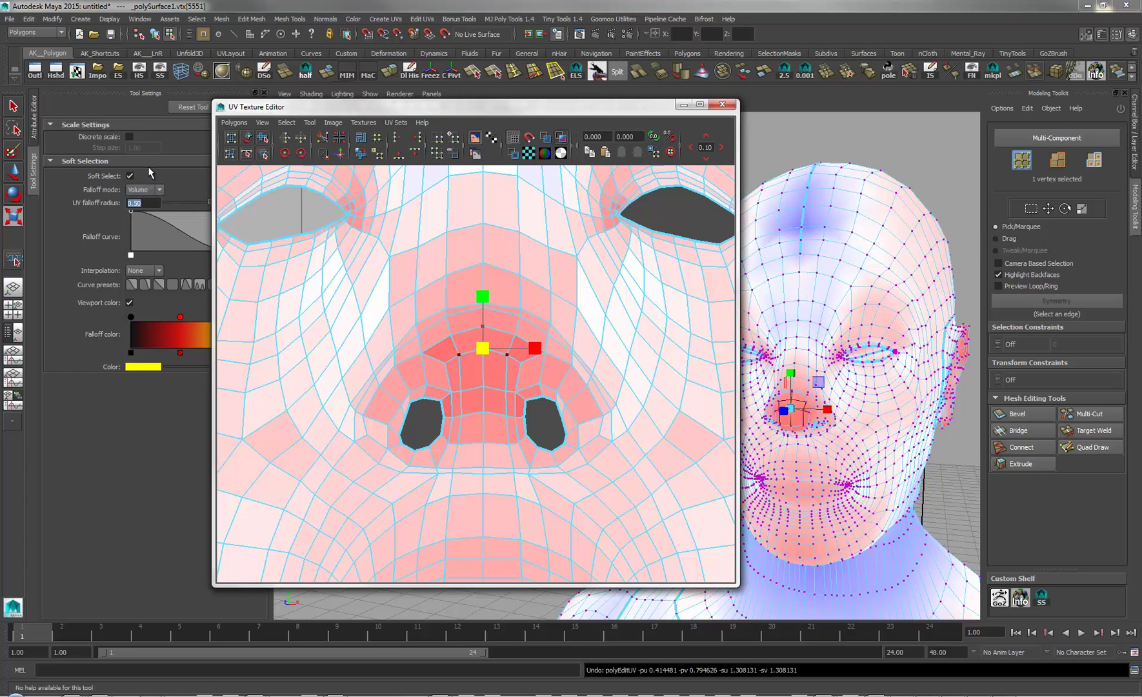
Step: Toggle Soft Select off and on, try scaling with the Surface falloff mode, and return the mode to Volume
{"action": "left_click", "coordinate": [131, 176]}
{"action": "left_click", "coordinate": [130, 174]}
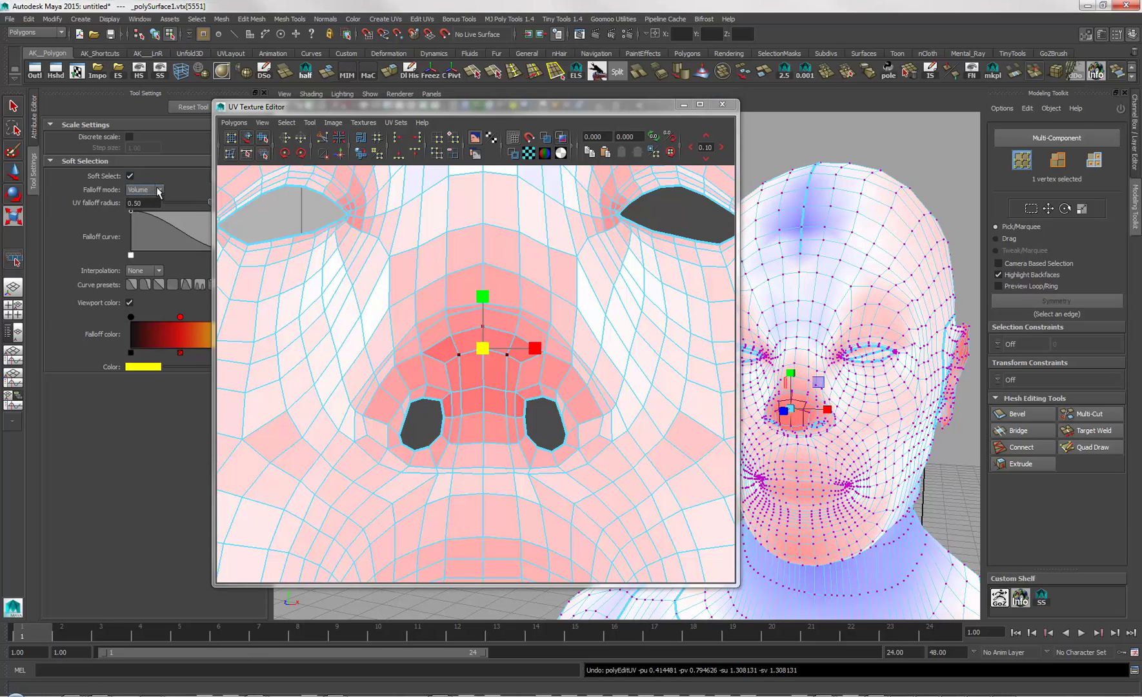
{"action": "left_click", "coordinate": [143, 189]}
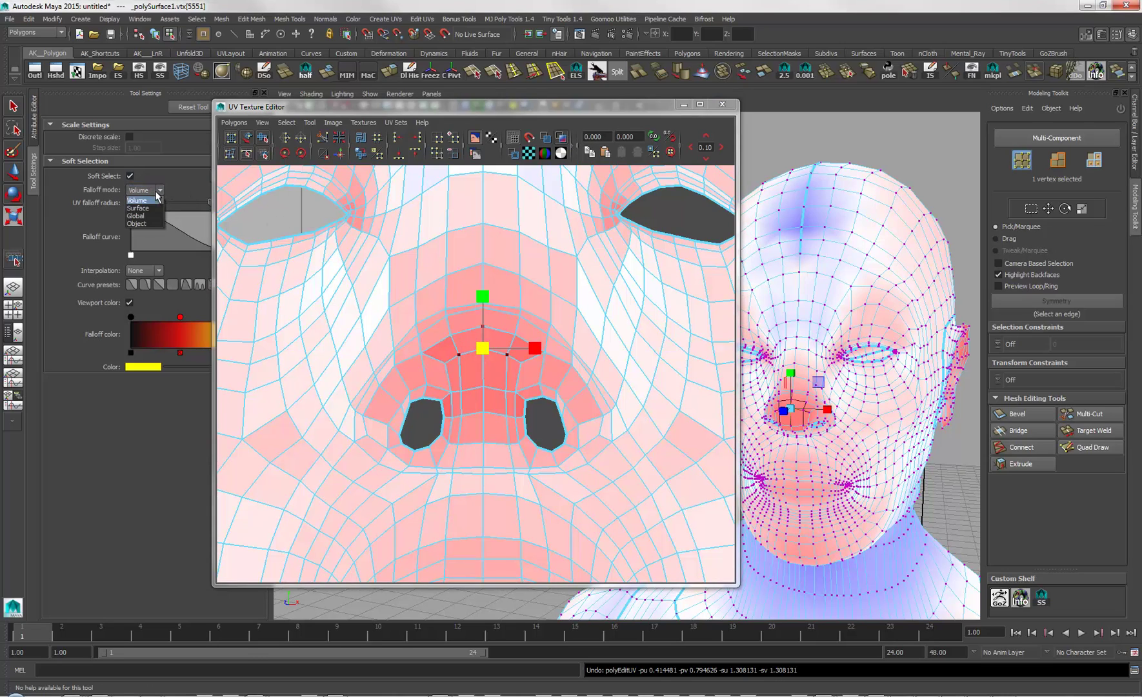
{"action": "left_click", "coordinate": [143, 204]}
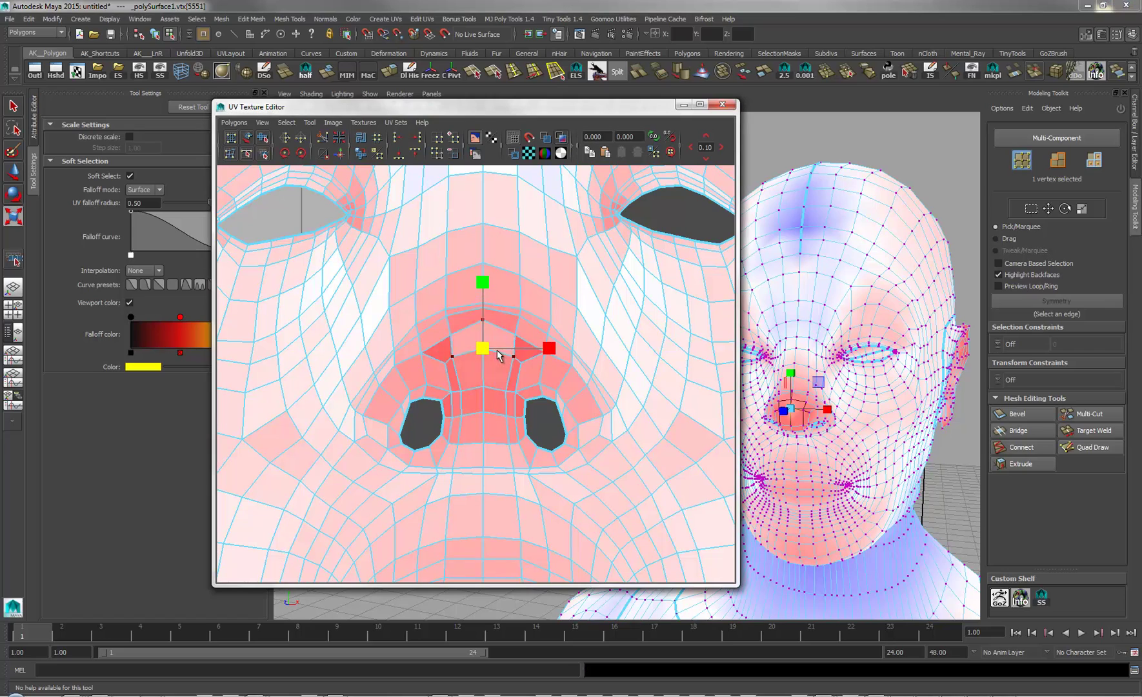
{"action": "key", "text": "ctrl+z"}
{"action": "left_click", "coordinate": [143, 189]}
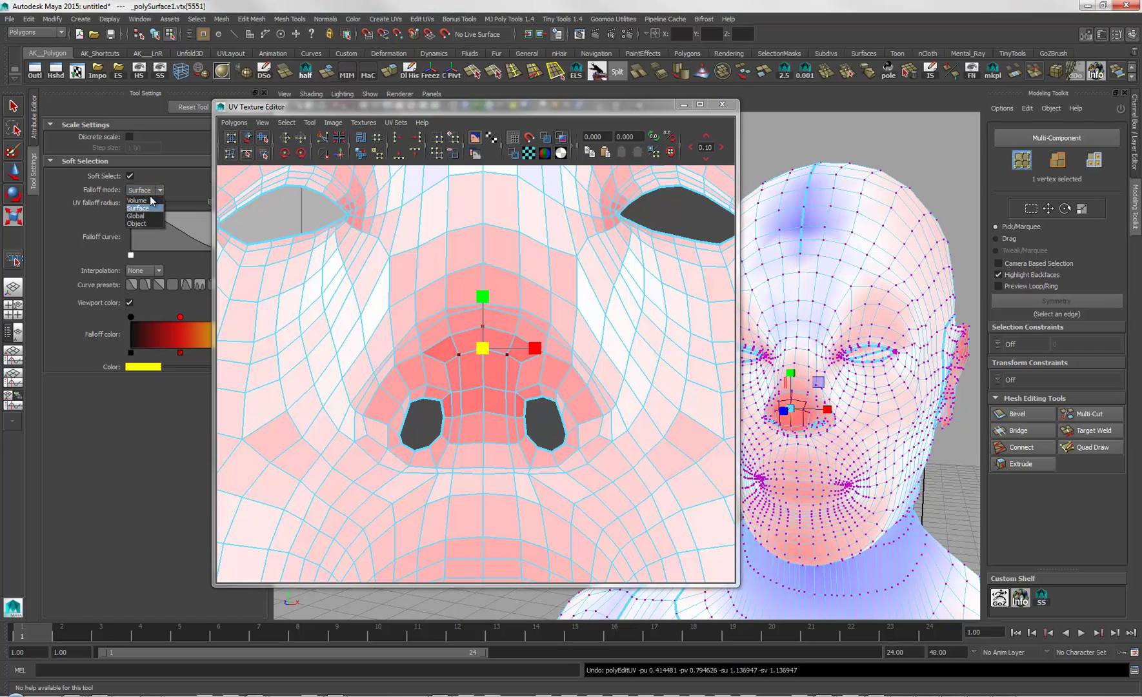
{"action": "left_click", "coordinate": [144, 198]}
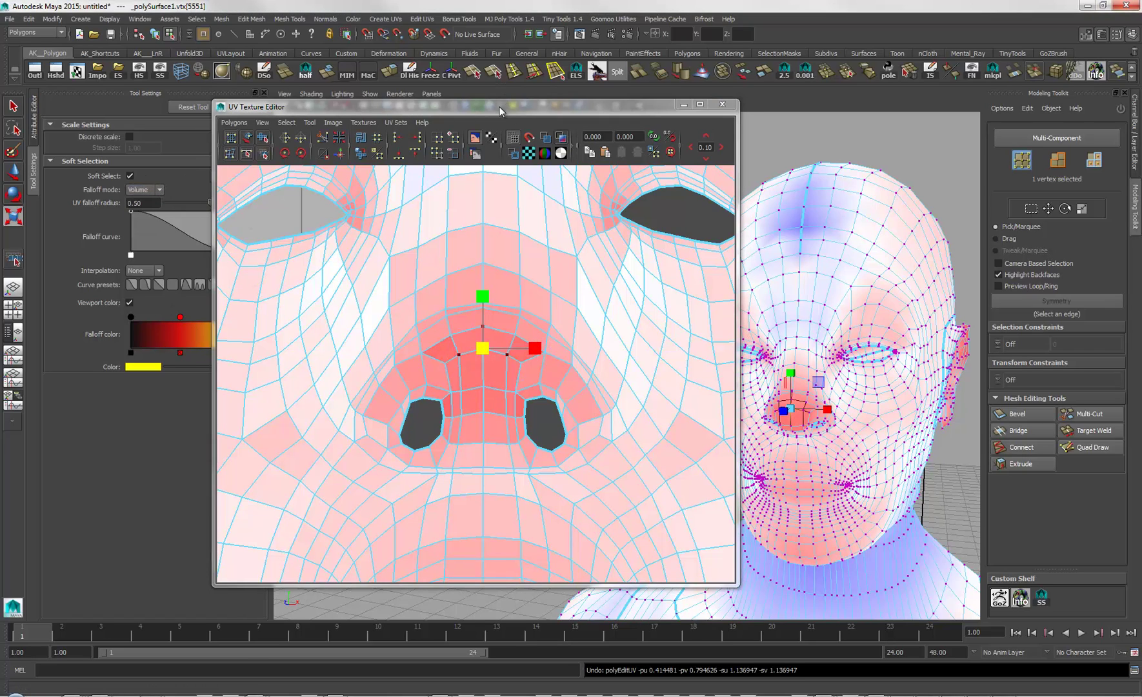
Step: Uncover the Scale tool settings, reset the soft selection, and try to scale the nose UVs with a 0.50 falloff radius
{"action": "left_click_drag", "start_coordinate": [499, 107], "coordinate": [563, 119]}
{"action": "left_click", "coordinate": [223, 177]}
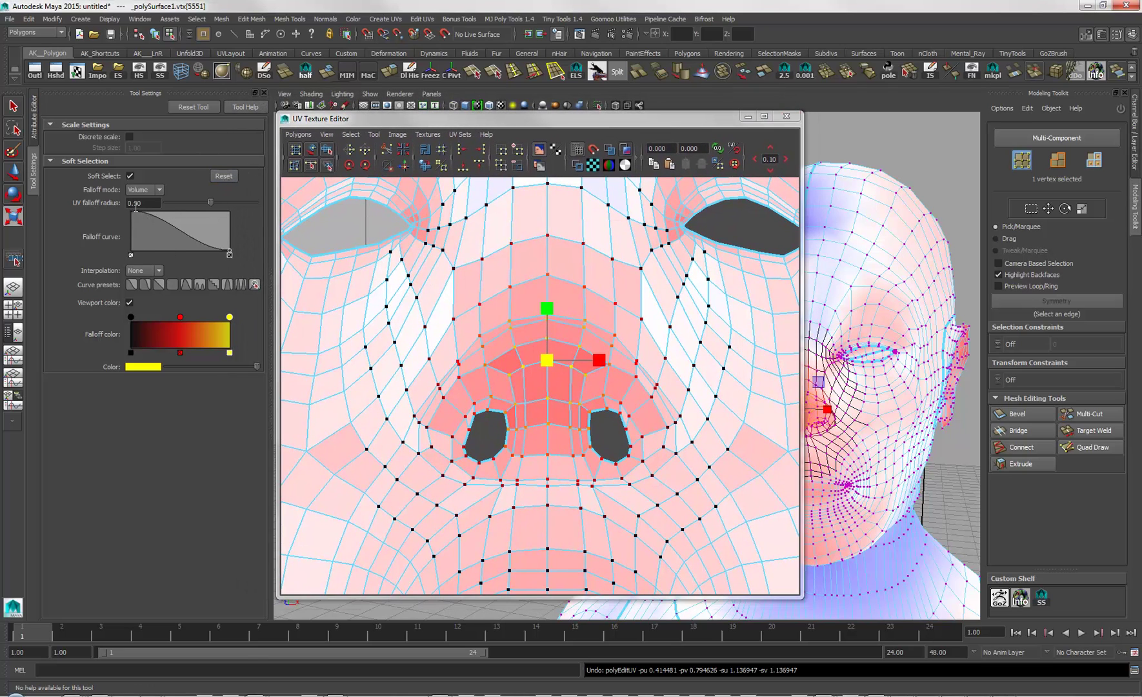
{"action": "left_click", "coordinate": [136, 204]}
{"action": "left_click_drag", "start_coordinate": [547, 362], "coordinate": [562, 371]}
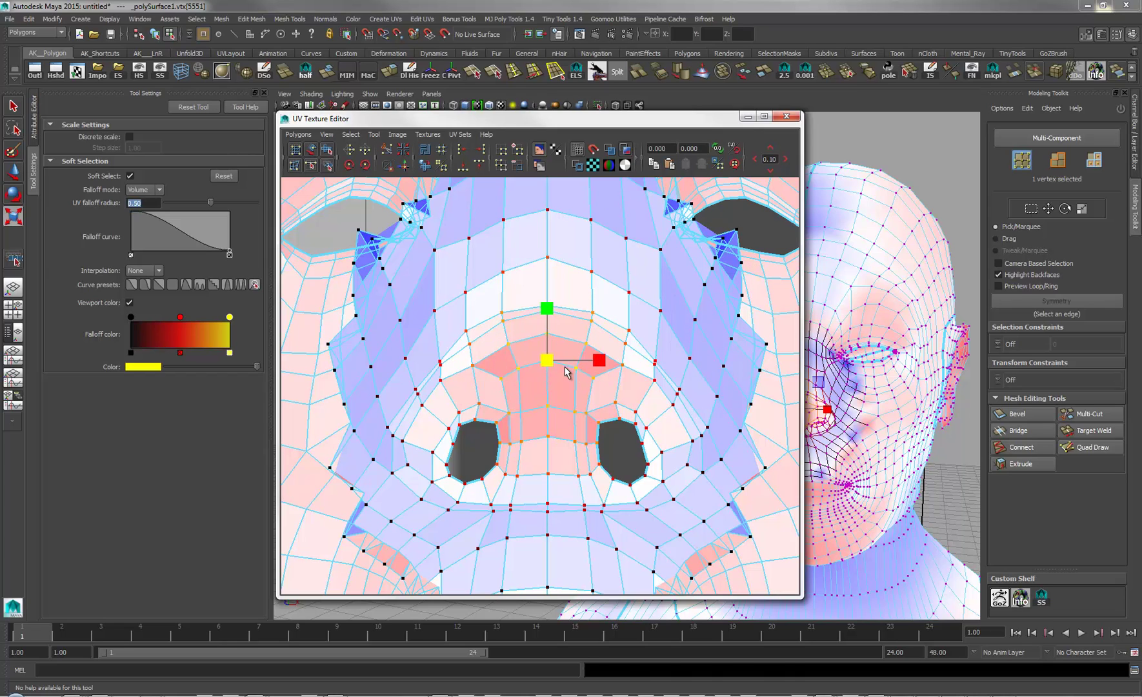
{"action": "key", "text": "ctrl+z"}
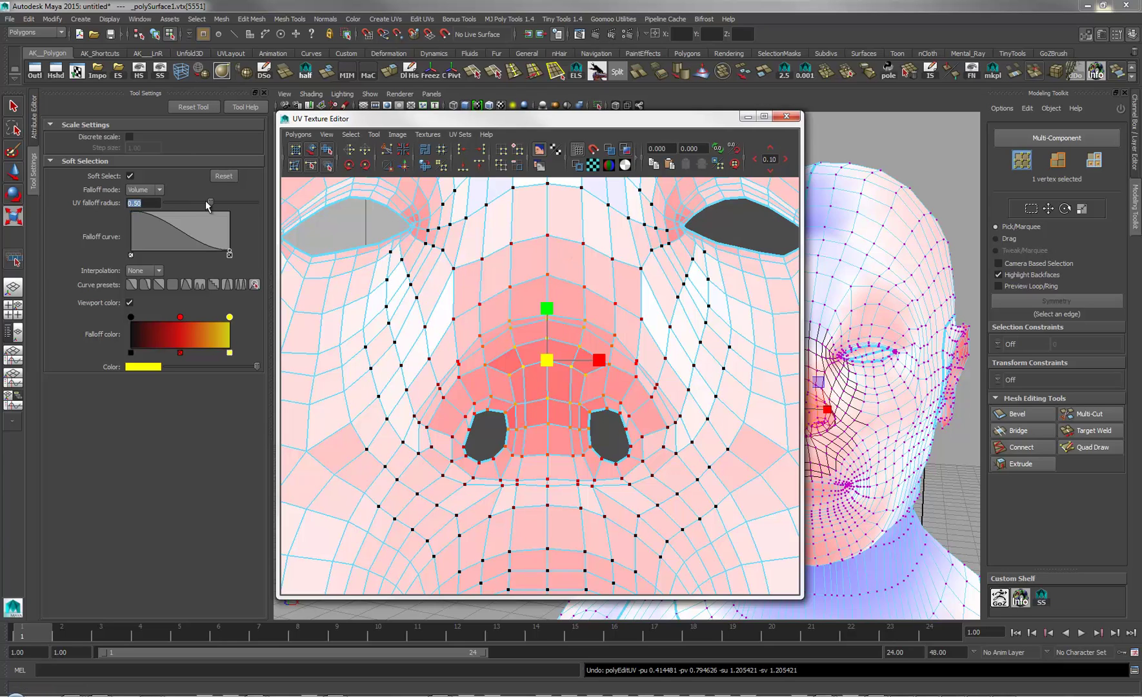
Step: Narrow the soft selection falloff curve to the UVs around the nose tip and scale them up slightly
{"action": "left_click_drag", "start_coordinate": [187, 241], "coordinate": [189, 247]}
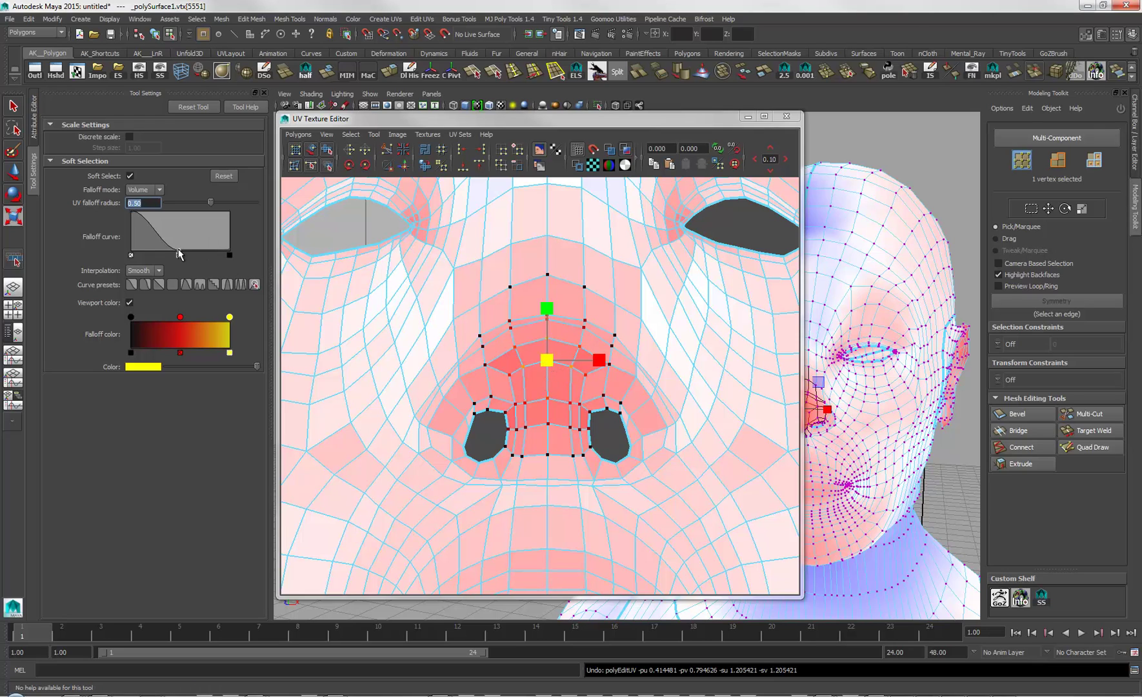
{"action": "left_click_drag", "start_coordinate": [178, 254], "coordinate": [158, 254]}
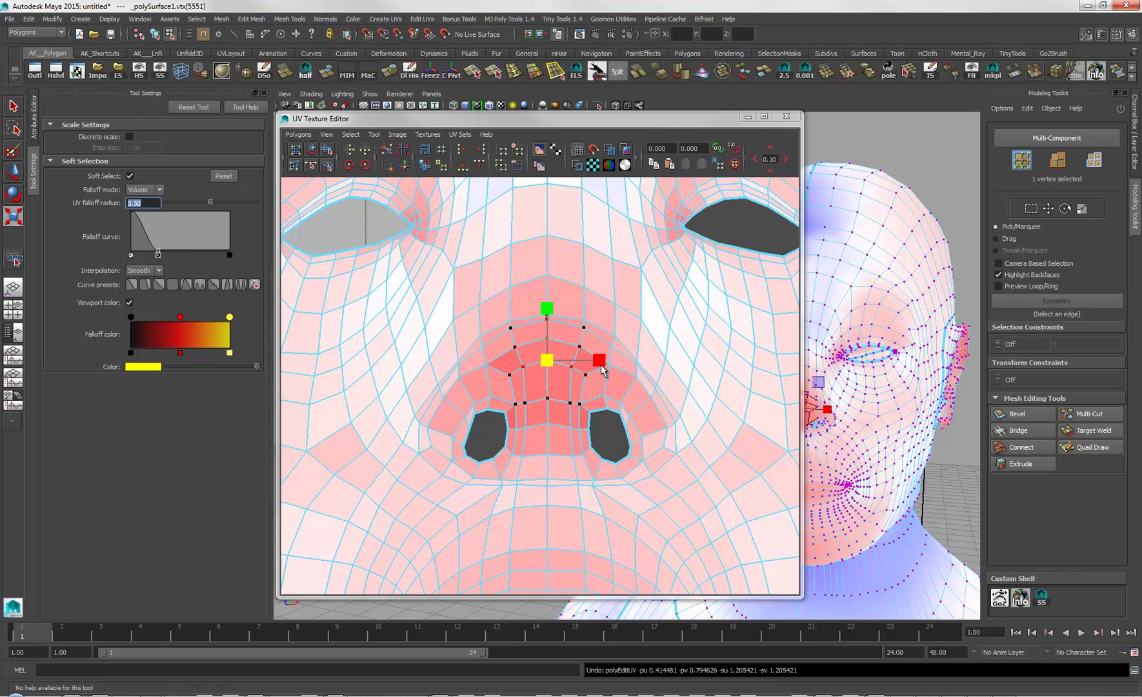
{"action": "left_click_drag", "start_coordinate": [542, 360], "coordinate": [560, 426]}
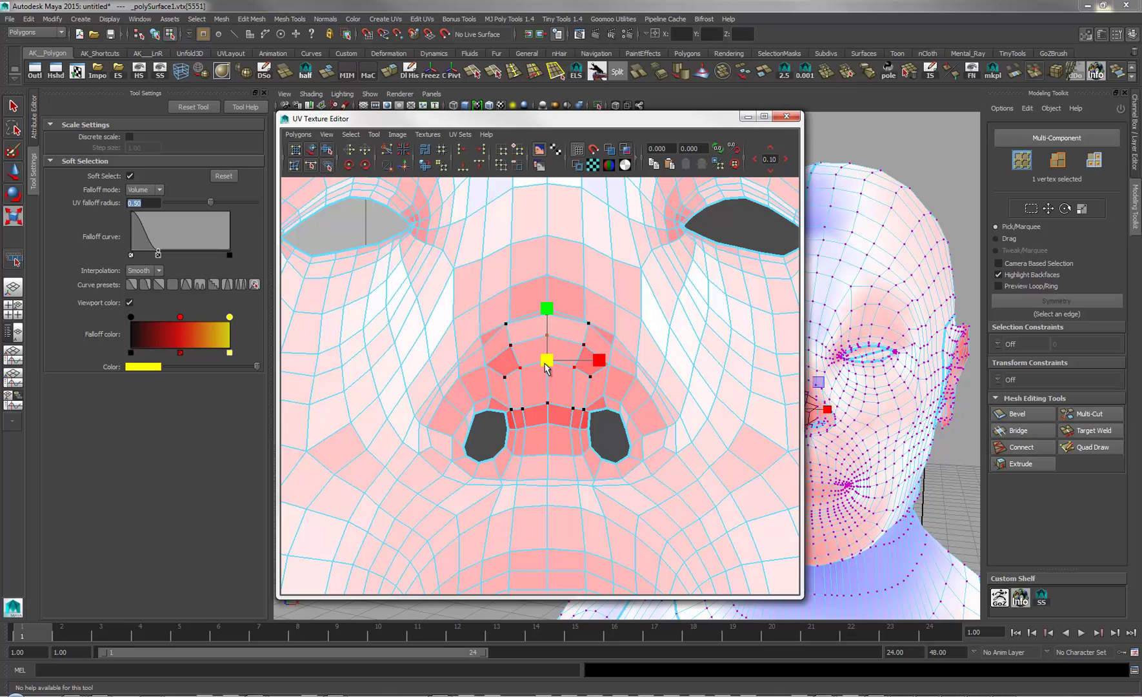
{"action": "left_click_drag", "start_coordinate": [546, 365], "coordinate": [563, 374]}
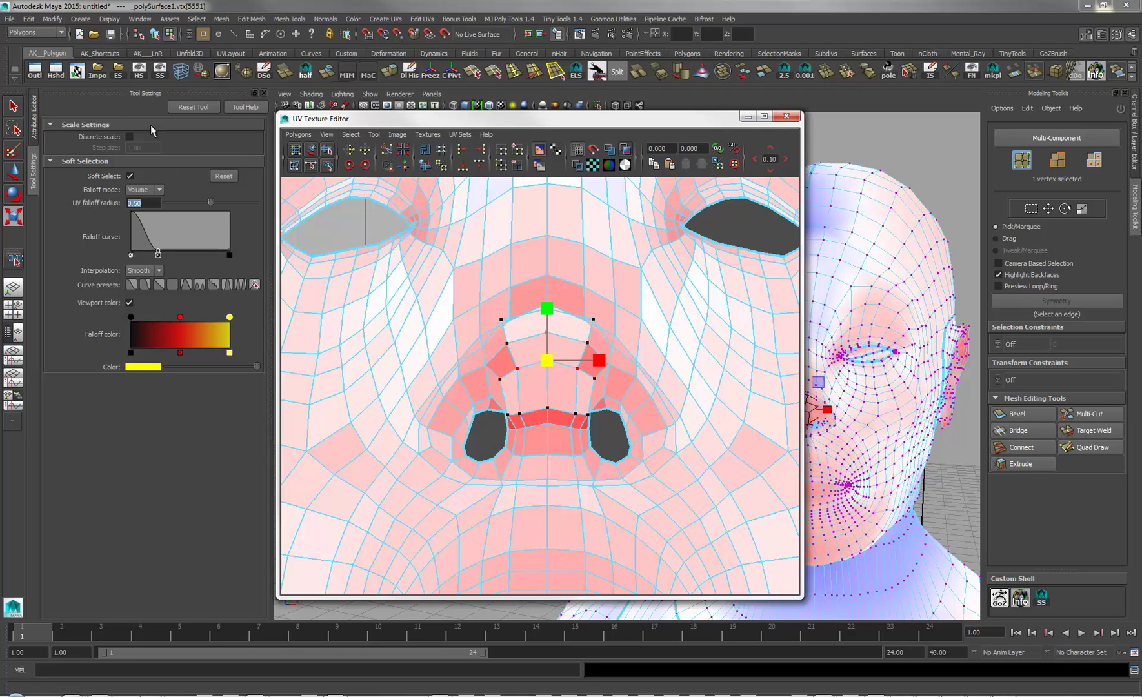
{"action": "middle_click_drag", "start_coordinate": [587, 387], "coordinate": [588, 378]}
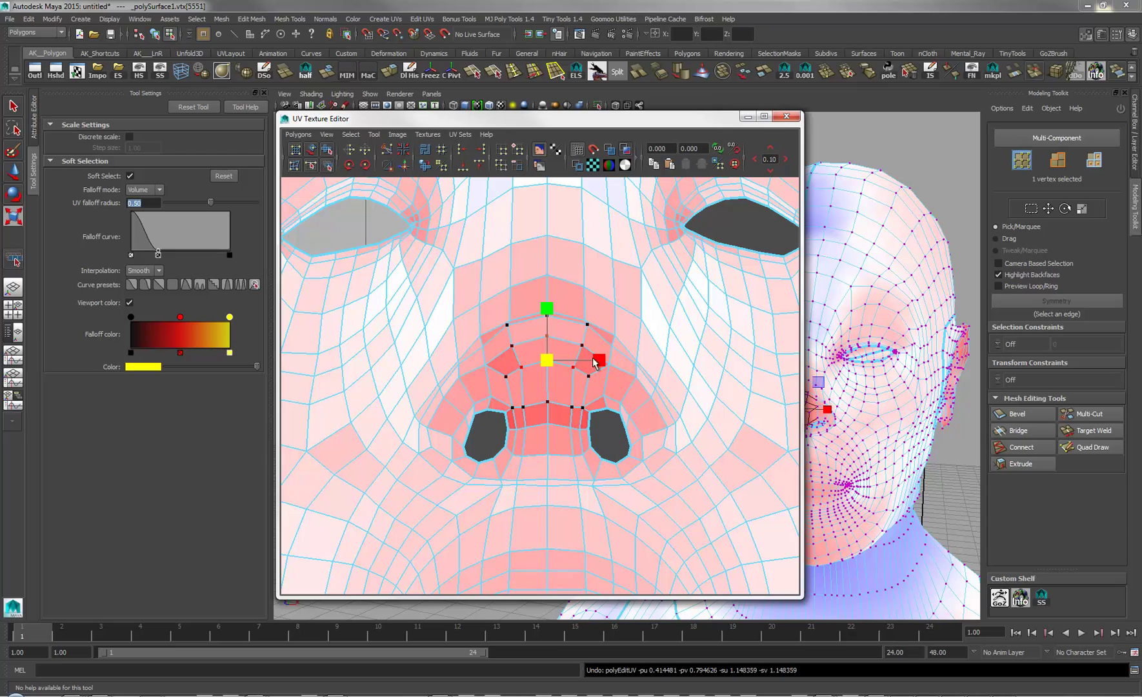
Step: Move the UV Texture Editor off the 3D head and show the whole face shell to check its distortion
{"action": "scroll", "coordinate": [408, 349], "scroll_direction": "down", "scroll_amount": 10}
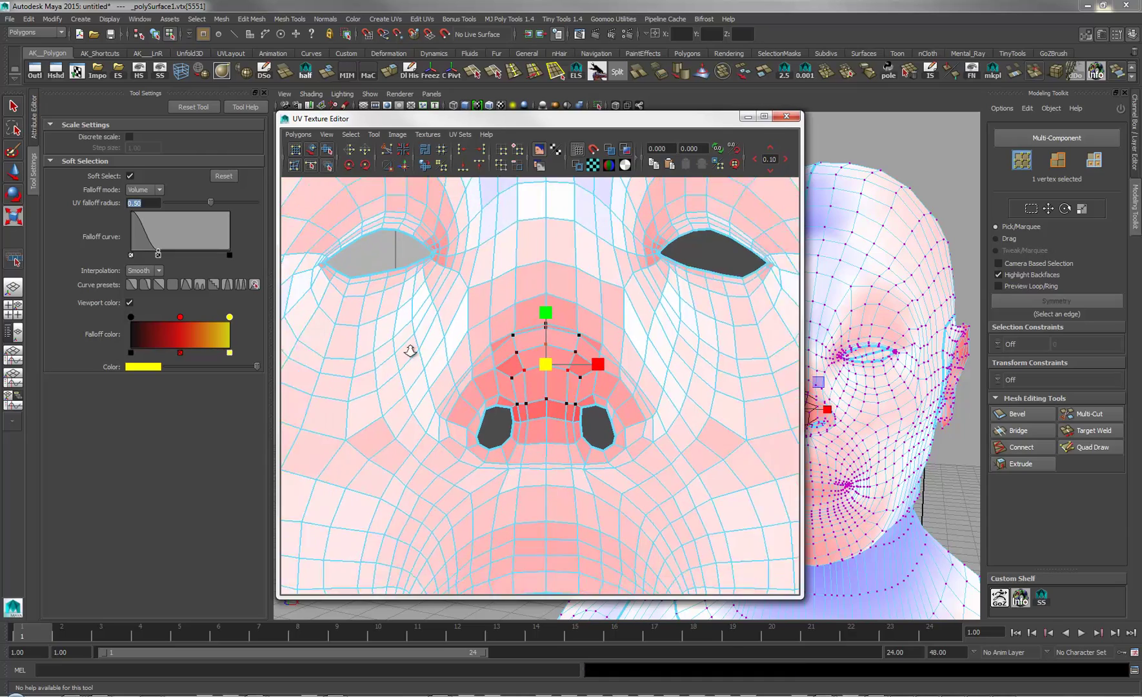
{"action": "scroll", "coordinate": [580, 374], "scroll_direction": "down", "scroll_amount": 5}
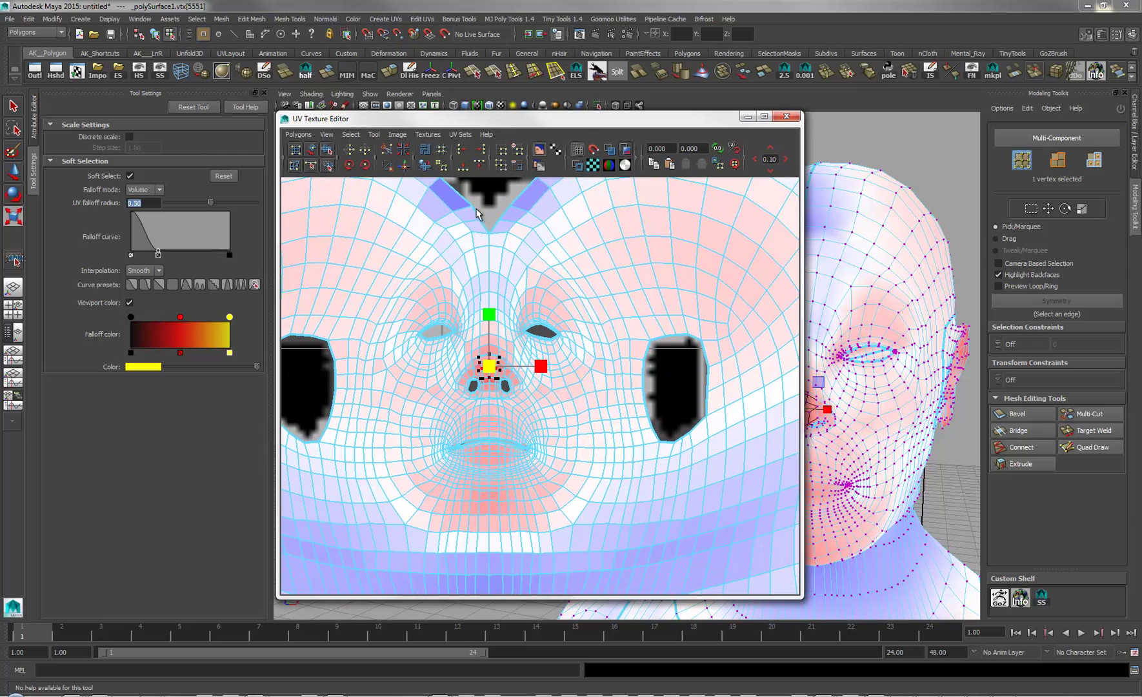
{"action": "left_click_drag", "start_coordinate": [645, 122], "coordinate": [523, 103]}
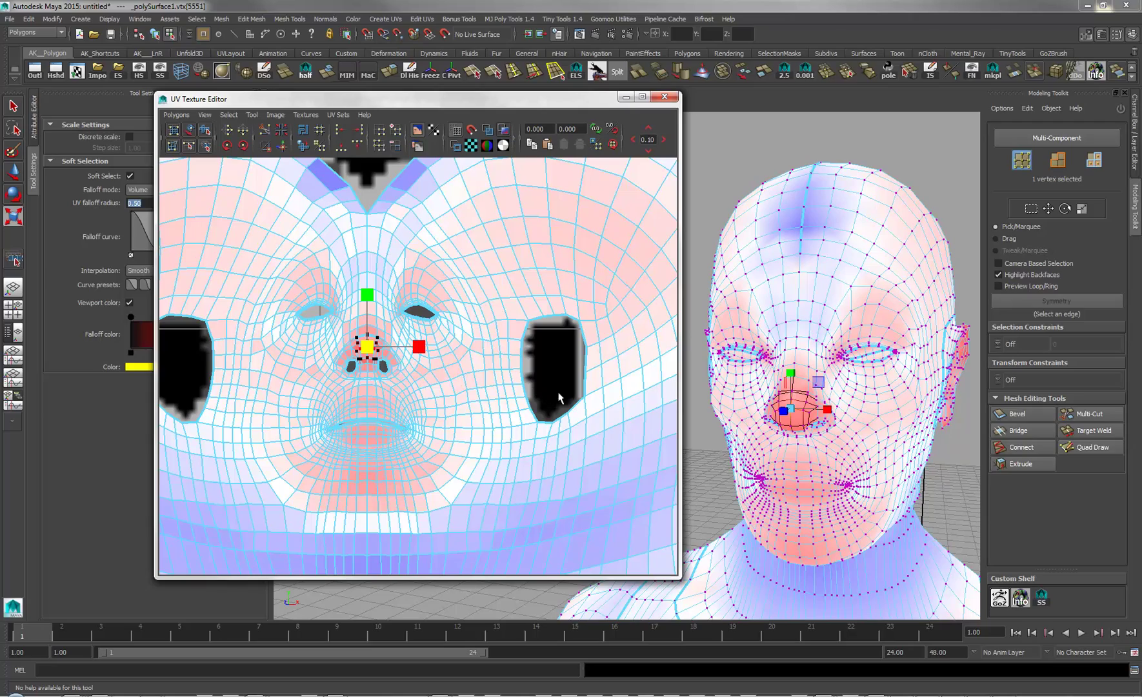
Step: Select all UVs of the face shell and turn off Soft Select
{"action": "scroll", "coordinate": [559, 398], "scroll_direction": "down", "scroll_amount": 6}
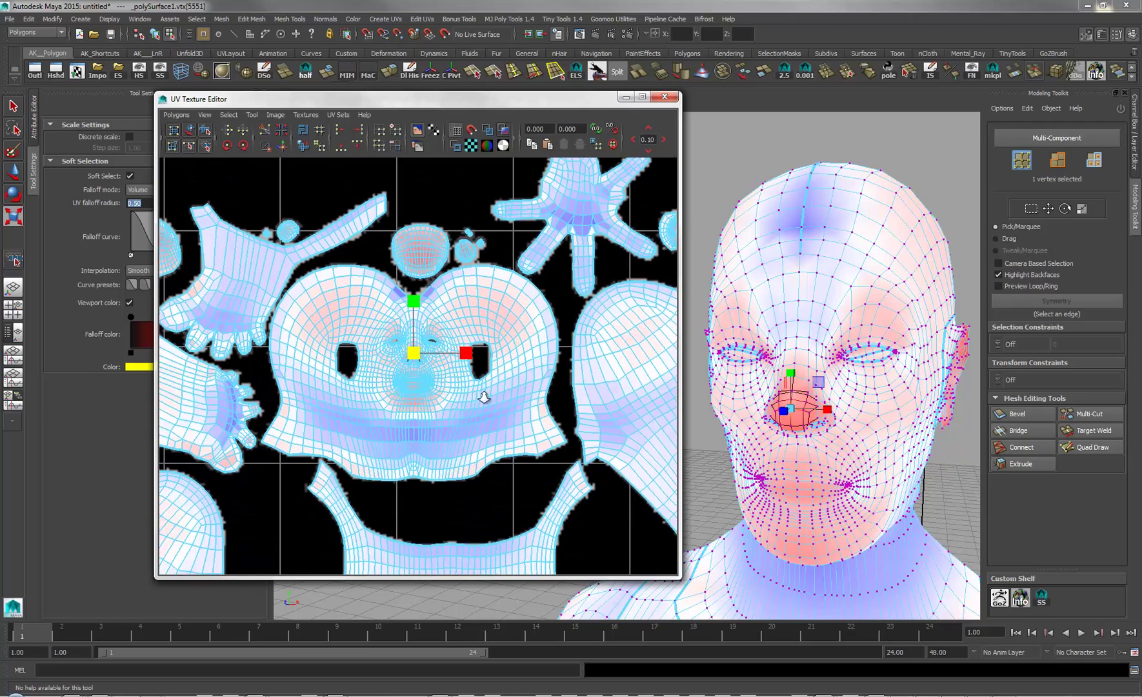
{"action": "scroll", "coordinate": [483, 397], "scroll_direction": "up", "scroll_amount": 2}
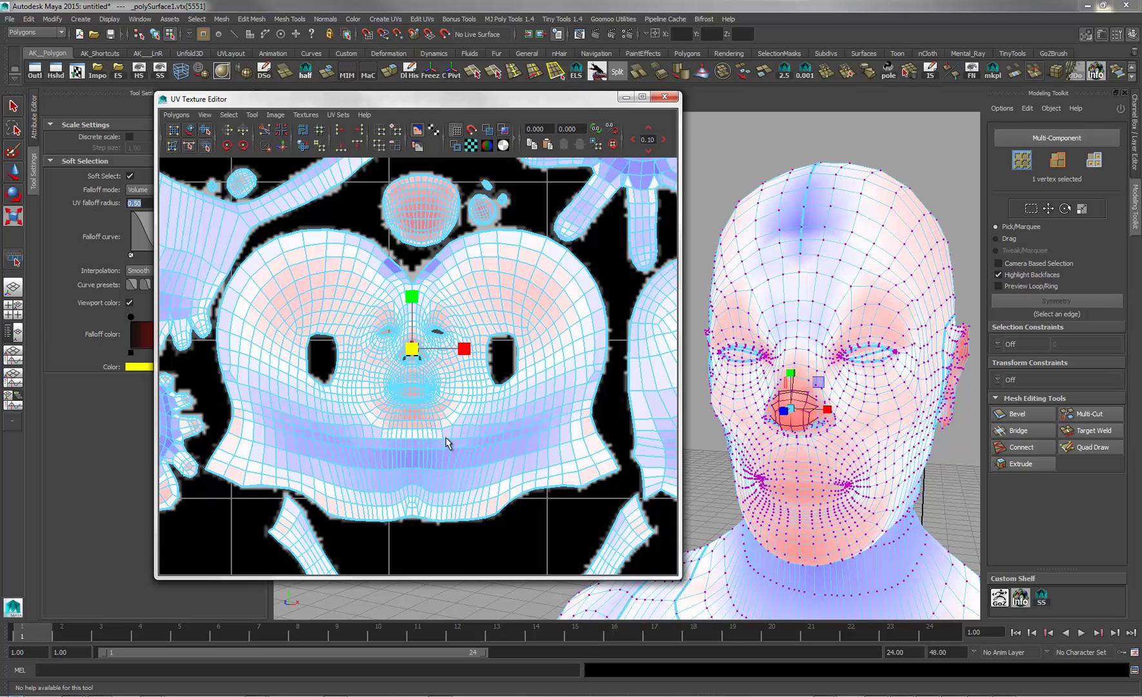
{"action": "right_click_drag", "start_coordinate": [445, 438], "coordinate": [414, 424]}
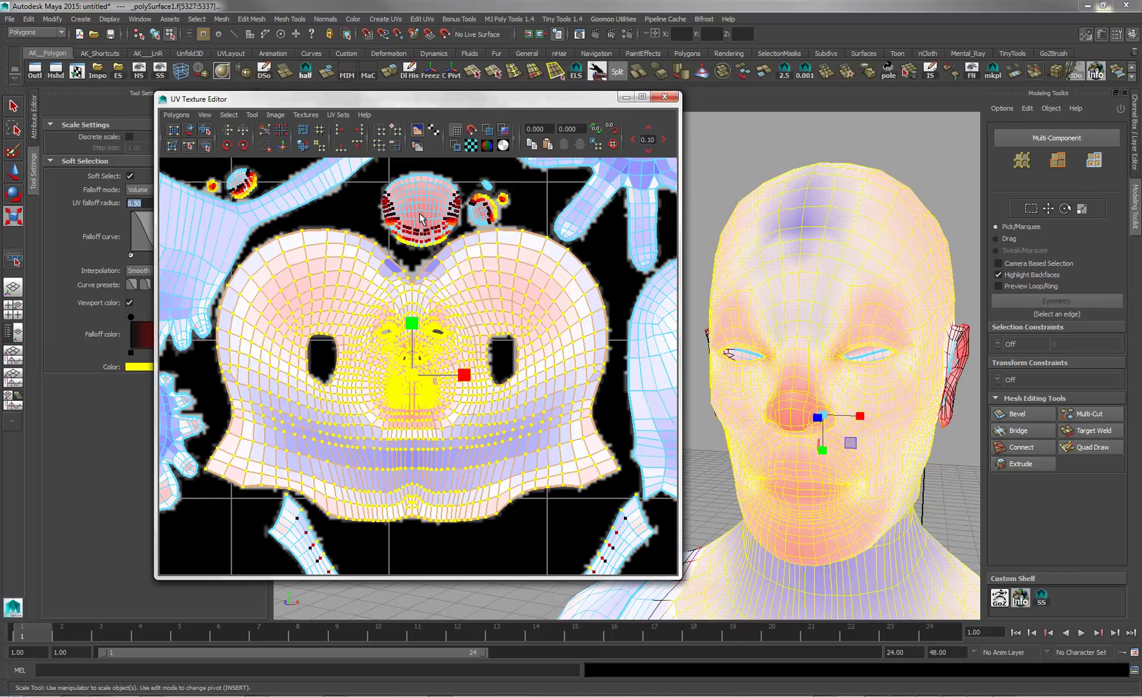
{"action": "right_click_drag", "start_coordinate": [471, 358], "coordinate": [513, 364]}
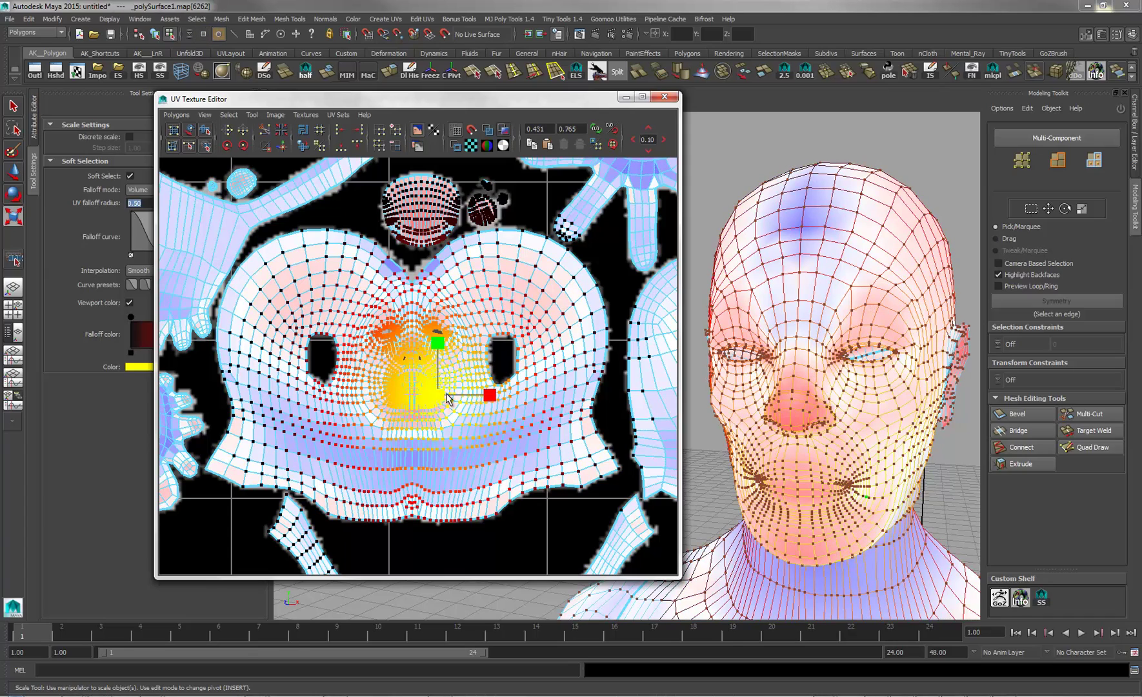
{"action": "right_click_drag", "start_coordinate": [447, 397], "coordinate": [476, 383]}
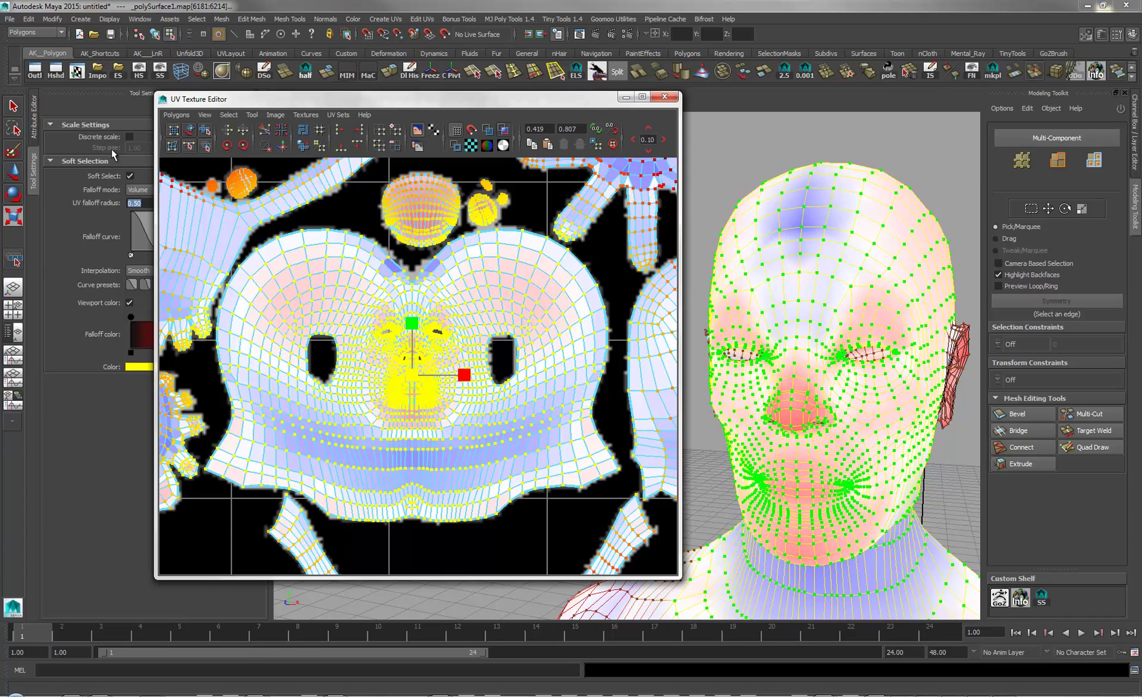
{"action": "left_click", "coordinate": [130, 175]}
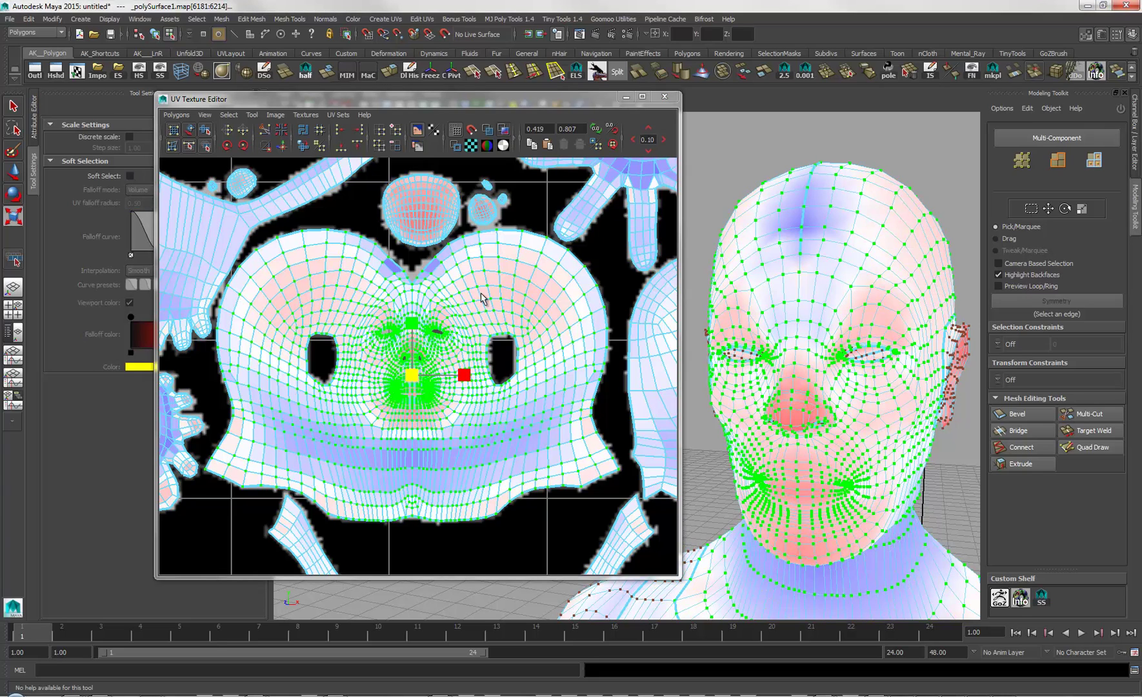
Step: Reset the Optimize UVs options and optimize the face shell with the Unfold3D method at 184 iterations
{"action": "left_click", "coordinate": [176, 115]}
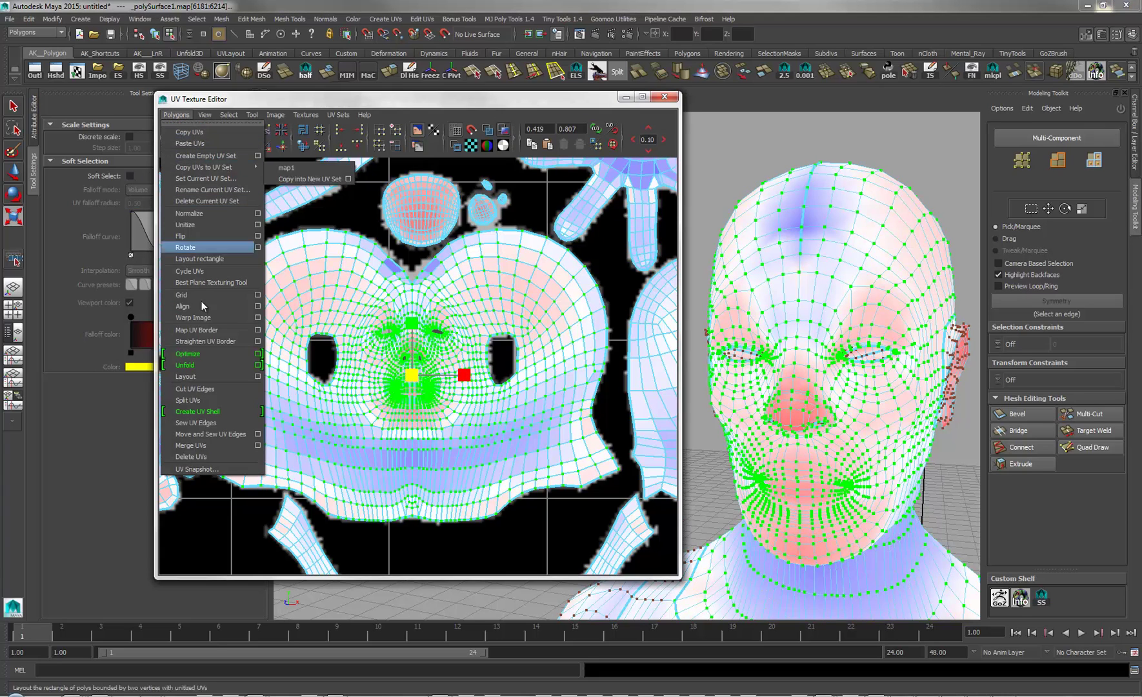
{"action": "left_click", "coordinate": [257, 353]}
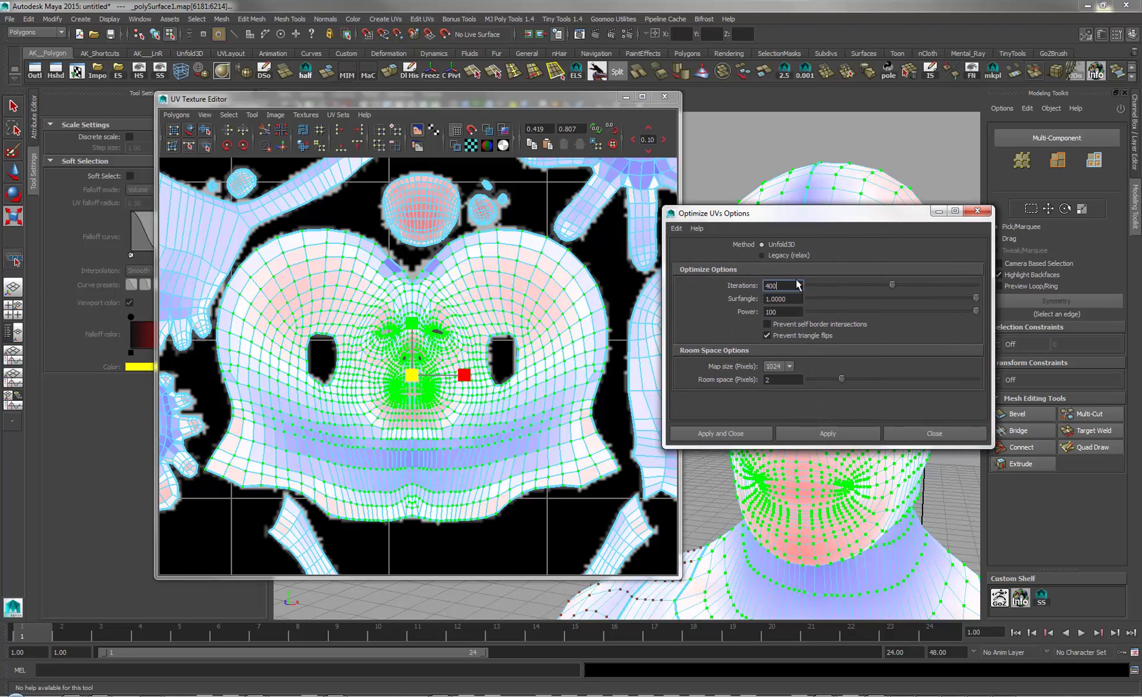
{"action": "left_click_drag", "start_coordinate": [862, 214], "coordinate": [900, 209]}
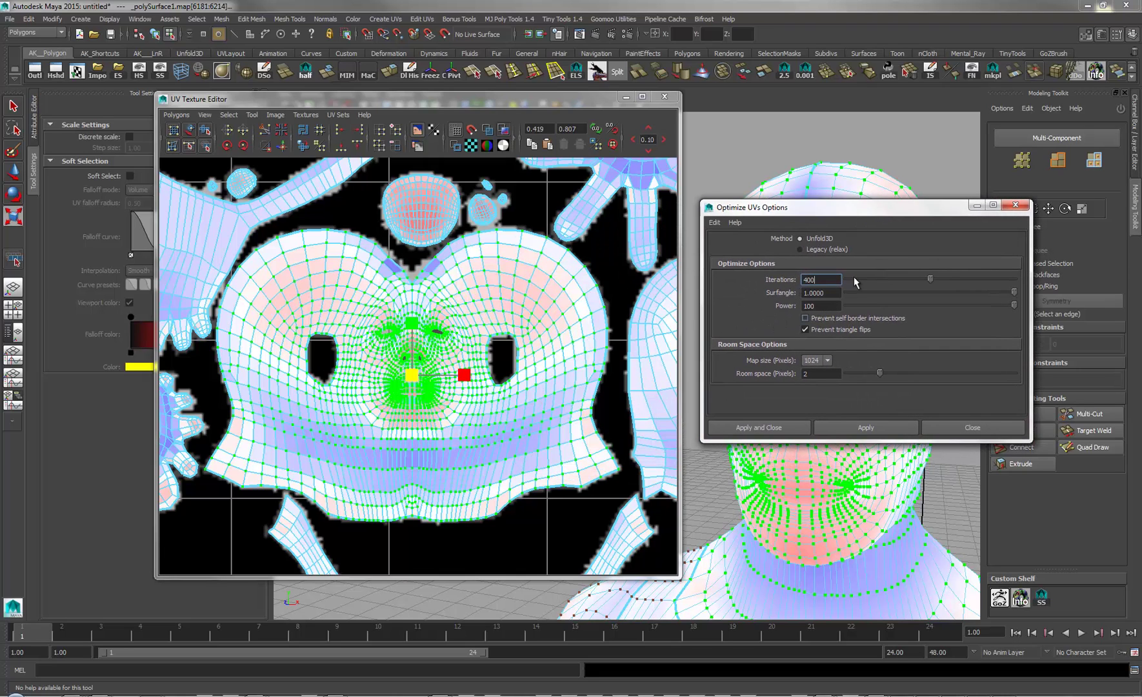
{"action": "left_click", "coordinate": [714, 222]}
{"action": "left_click", "coordinate": [742, 245]}
{"action": "left_click", "coordinate": [868, 427]}
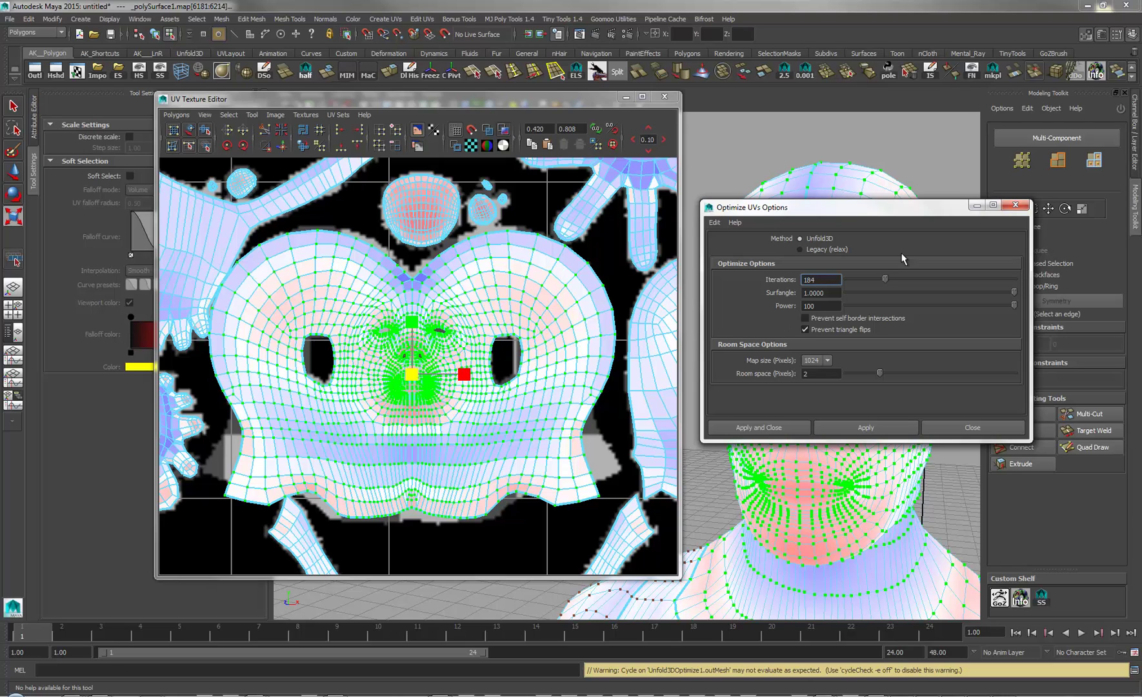
Step: Move the Optimize UVs options window clear of the face and show the entire UV layout
{"action": "left_click_drag", "start_coordinate": [911, 211], "coordinate": [1069, 347]}
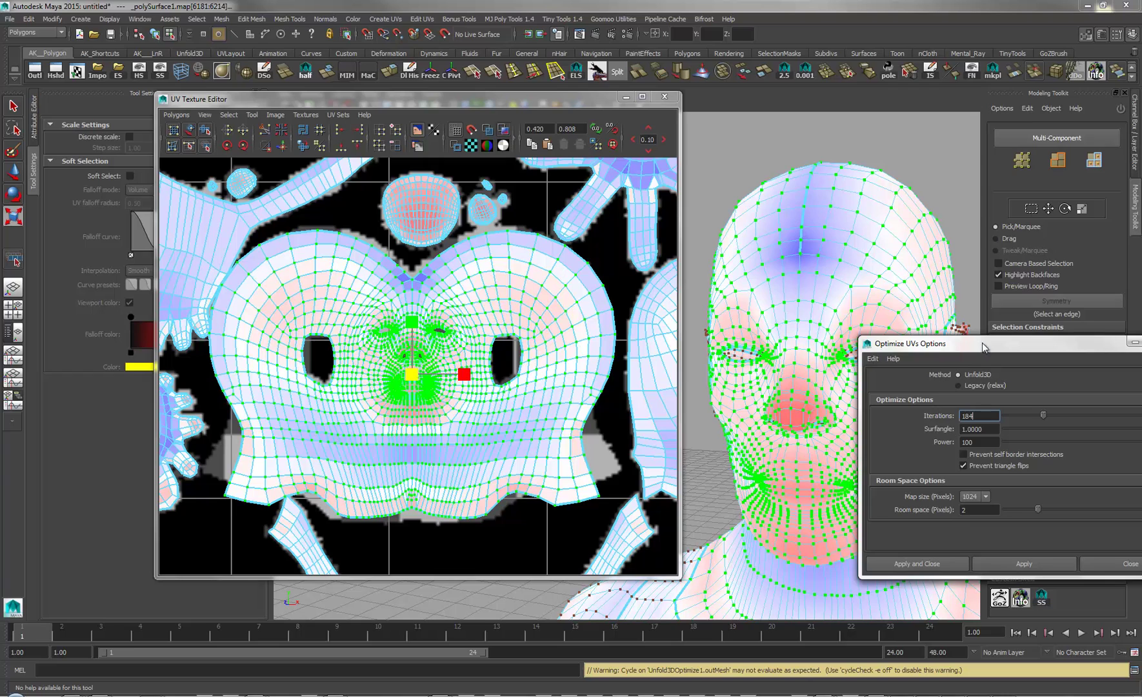
{"action": "left_click_drag", "start_coordinate": [984, 347], "coordinate": [917, 80]}
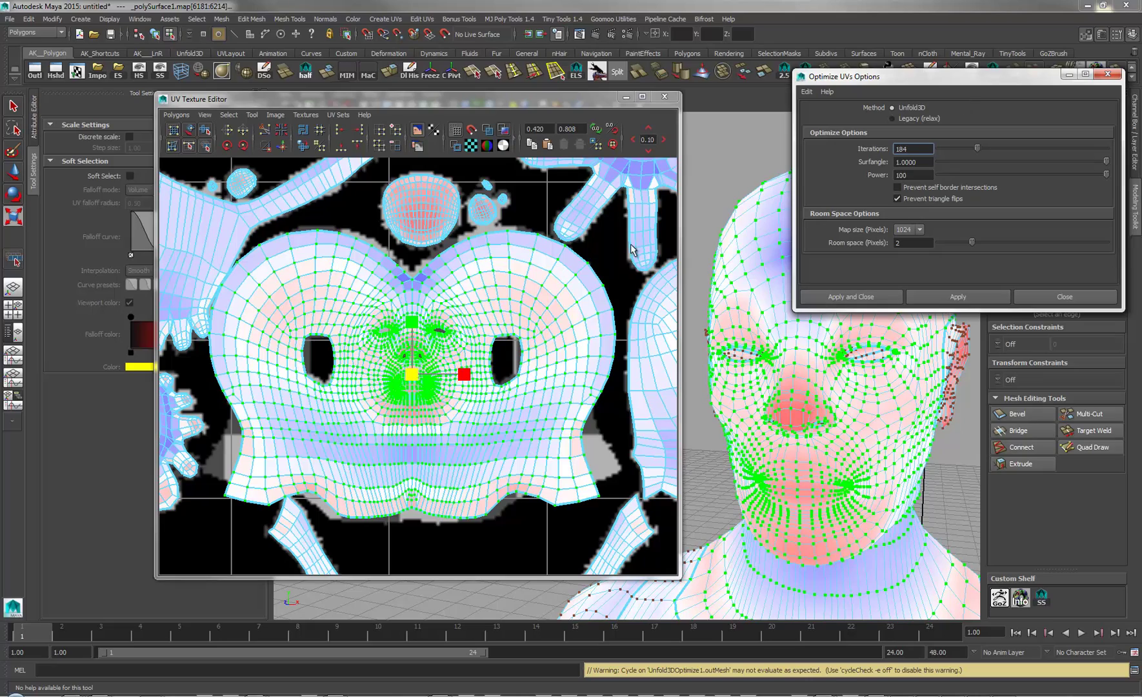
{"action": "scroll", "coordinate": [547, 366], "scroll_direction": "down", "scroll_amount": 5}
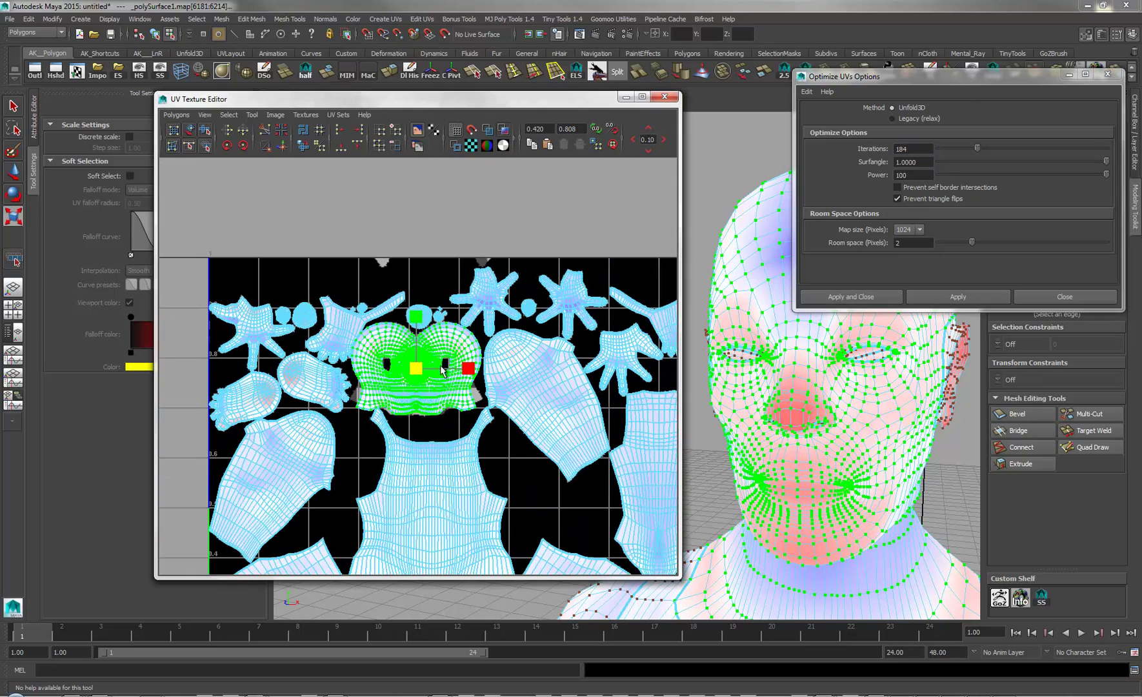
{"action": "scroll", "coordinate": [426, 318], "scroll_direction": "down", "scroll_amount": 4}
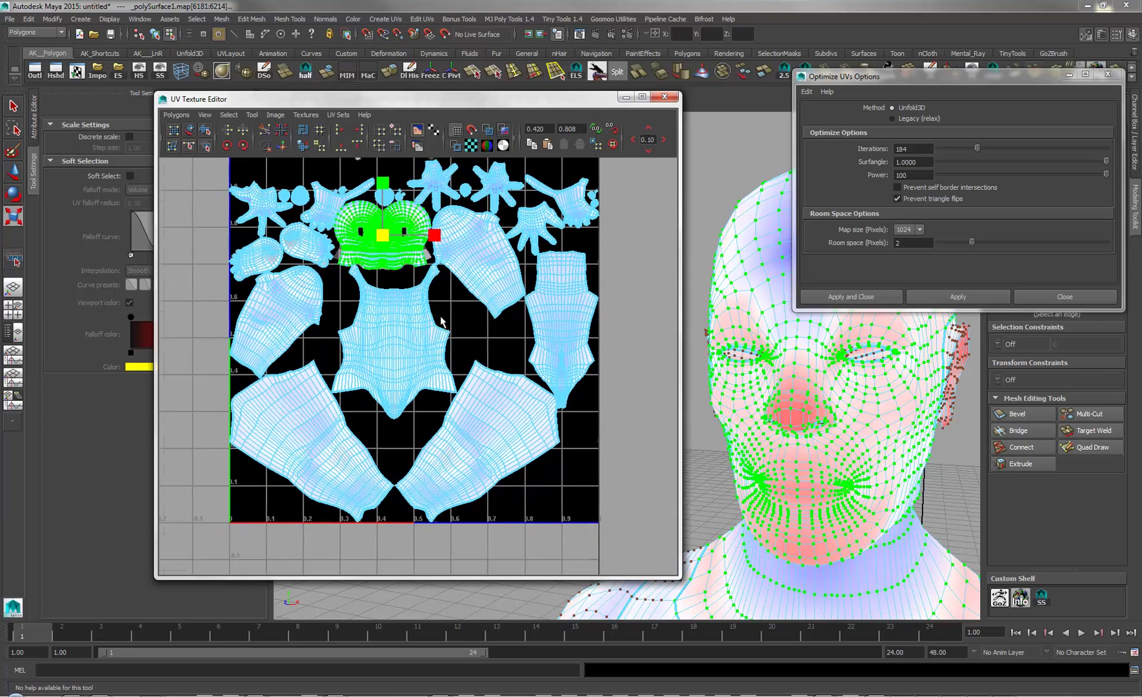
{"action": "scroll", "coordinate": [477, 387], "scroll_direction": "down", "scroll_amount": 3}
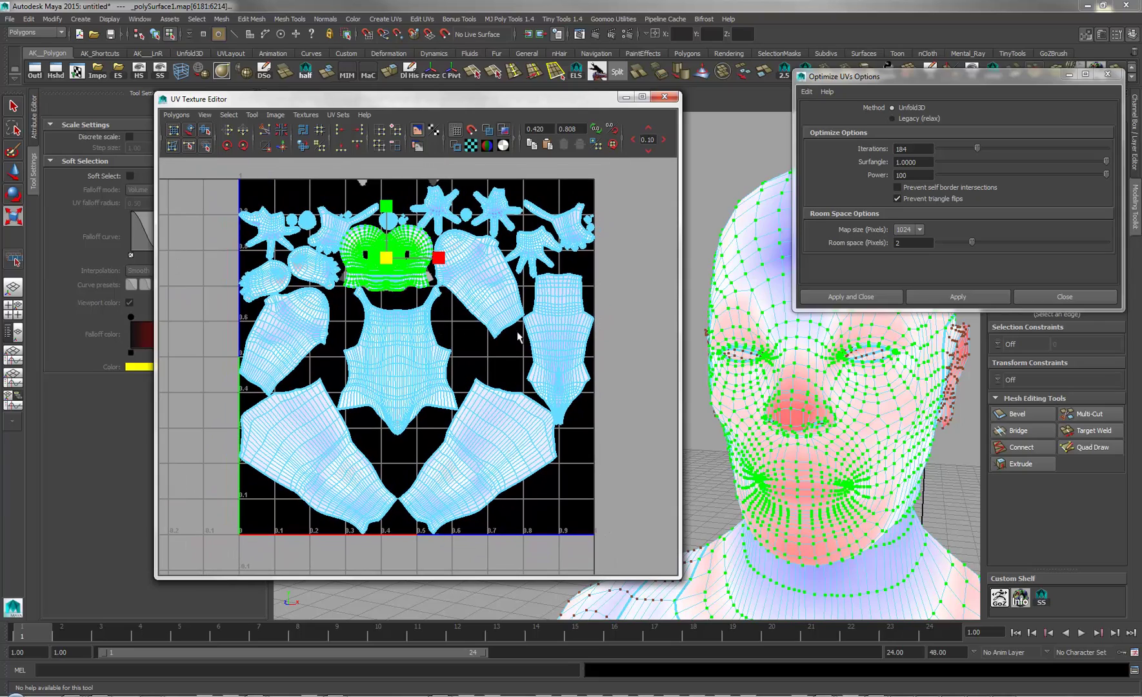
Step: Select the right-hand leg shell in the UV layout, rotate it upright and move it inside the UV square
{"action": "left_click", "coordinate": [176, 115]}
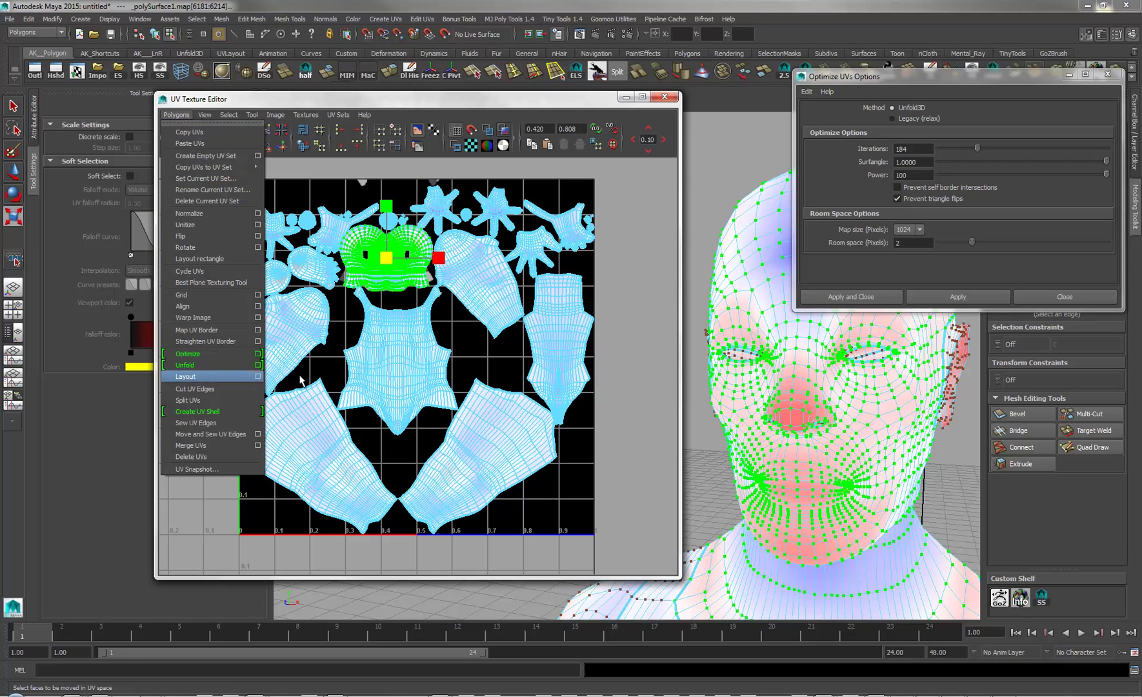
{"action": "left_click", "coordinate": [508, 465]}
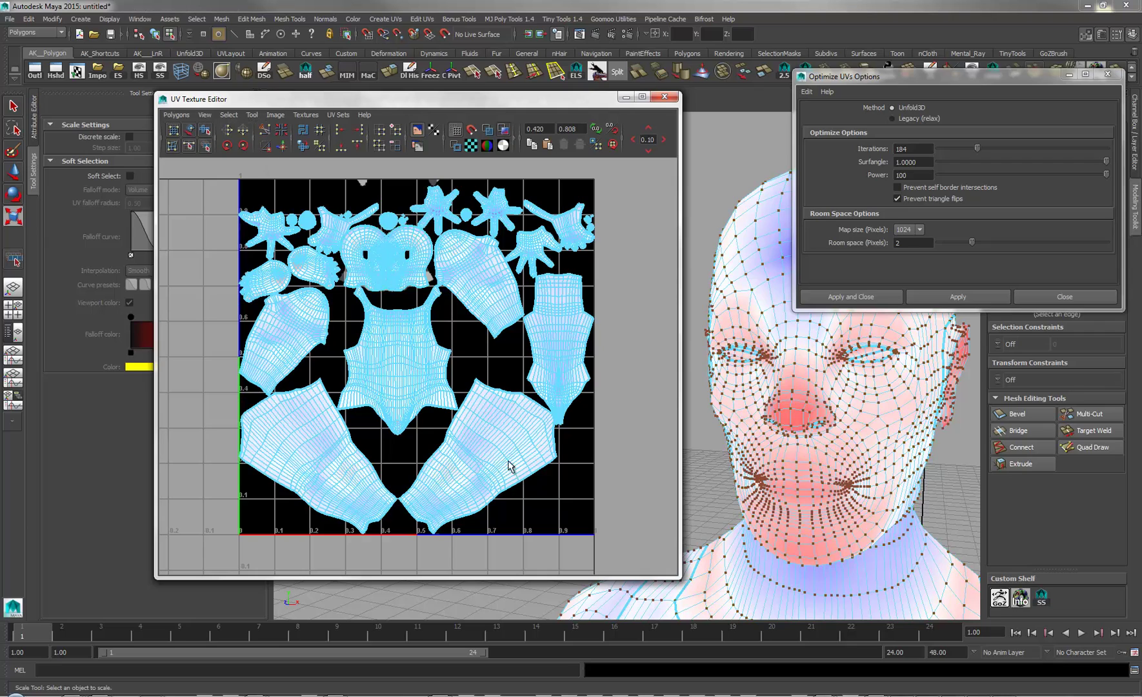
{"action": "left_click", "coordinate": [509, 464]}
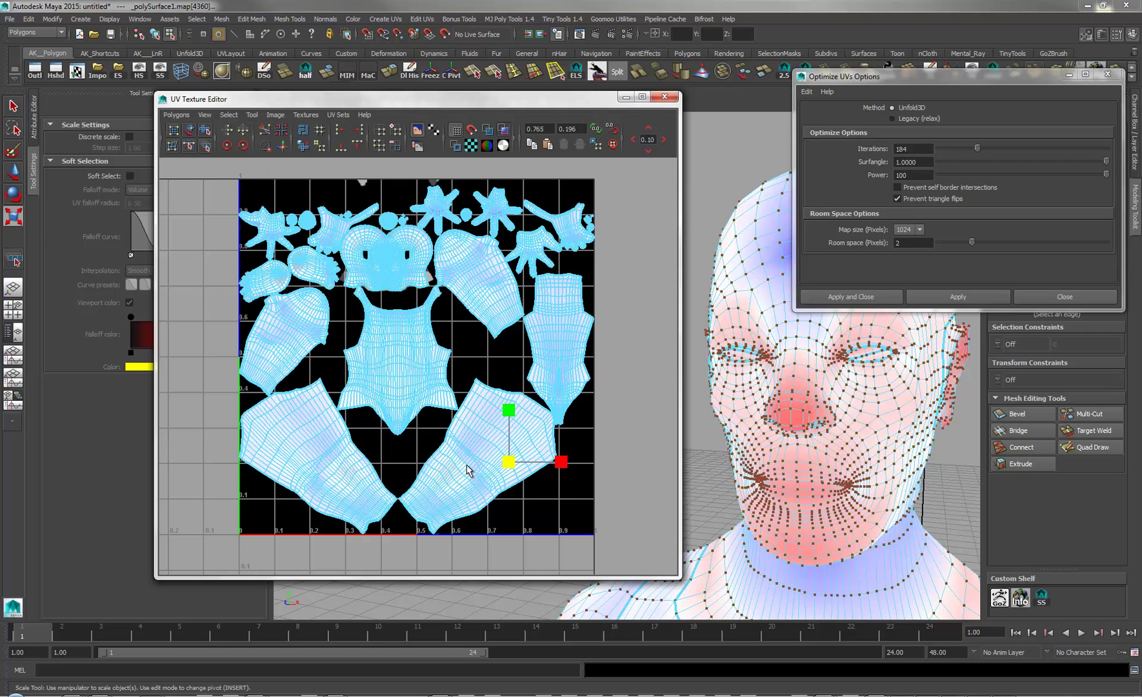
{"action": "right_click_drag", "start_coordinate": [529, 450], "coordinate": [549, 437], "text": "ctrl"}
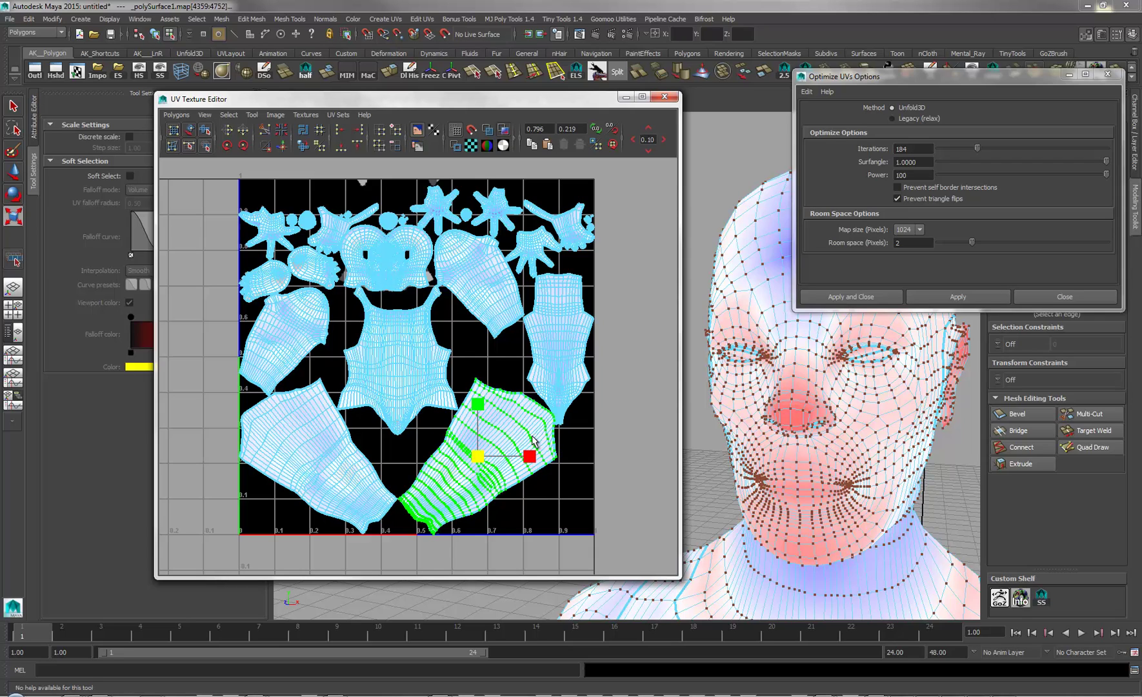
{"action": "key", "text": "e"}
{"action": "left_click_drag", "start_coordinate": [516, 422], "coordinate": [487, 403]}
{"action": "middle_click_drag", "start_coordinate": [486, 400], "coordinate": [482, 399], "text": "alt"}
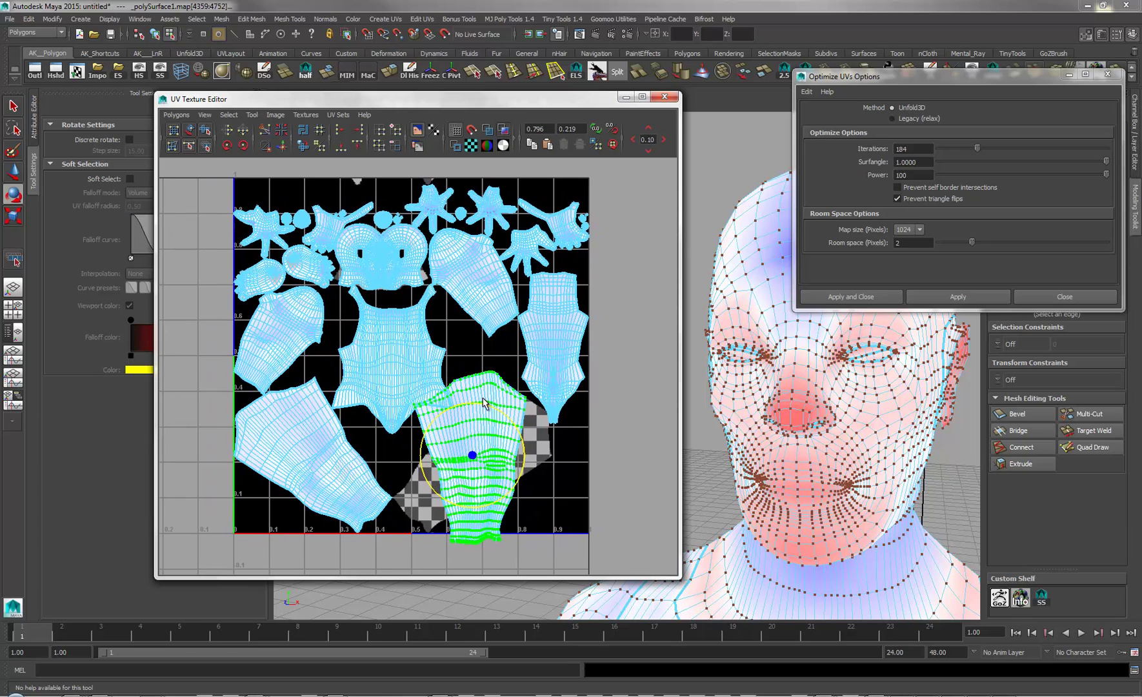
{"action": "key", "text": "w"}
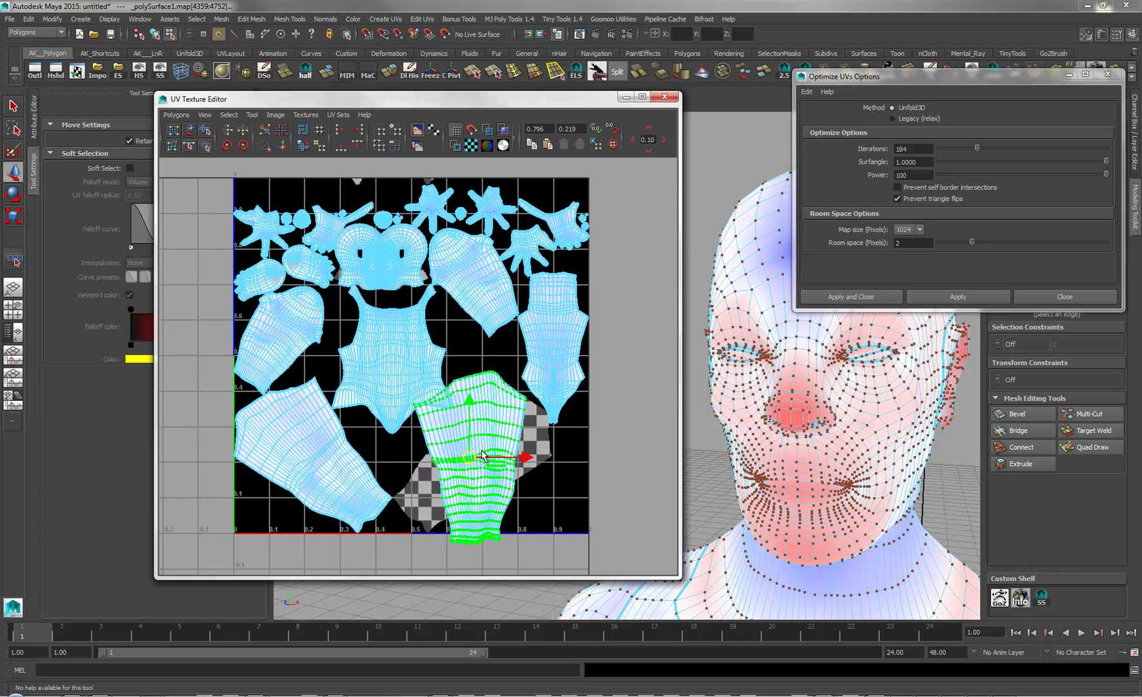
{"action": "left_click_drag", "start_coordinate": [470, 457], "coordinate": [489, 435]}
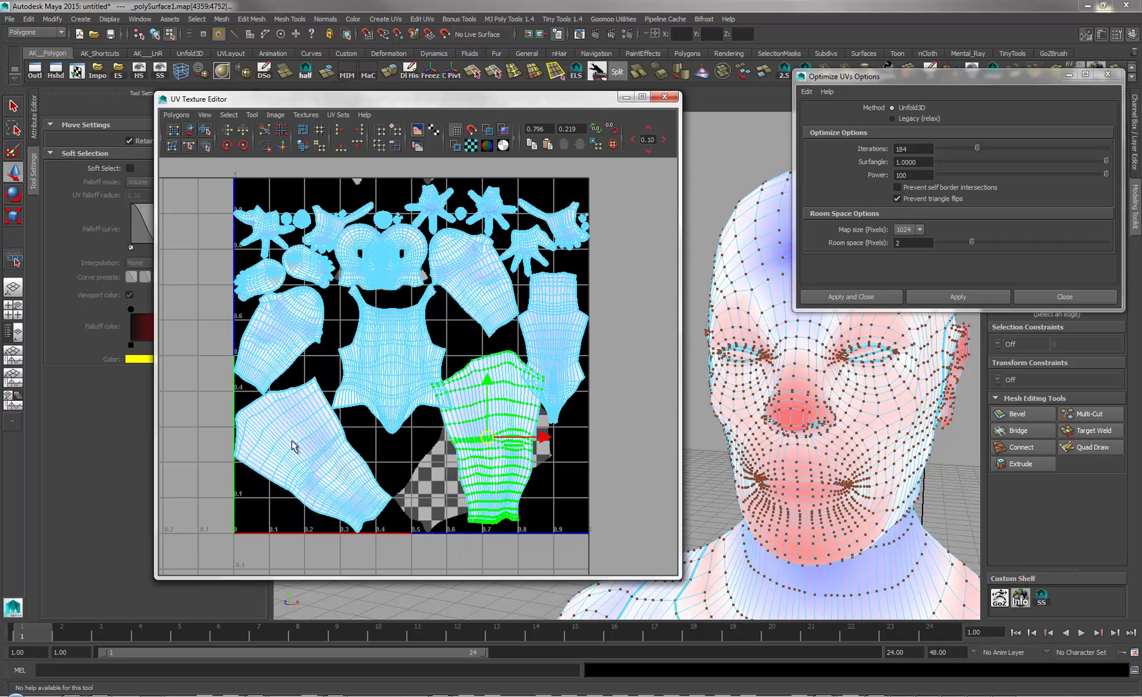
Step: Select the left-hand leg shell in the UV layout and rotate it upright
{"action": "left_click", "coordinate": [323, 463]}
{"action": "right_click_drag", "start_coordinate": [322, 463], "coordinate": [353, 451], "text": "ctrl"}
{"action": "key", "text": "e"}
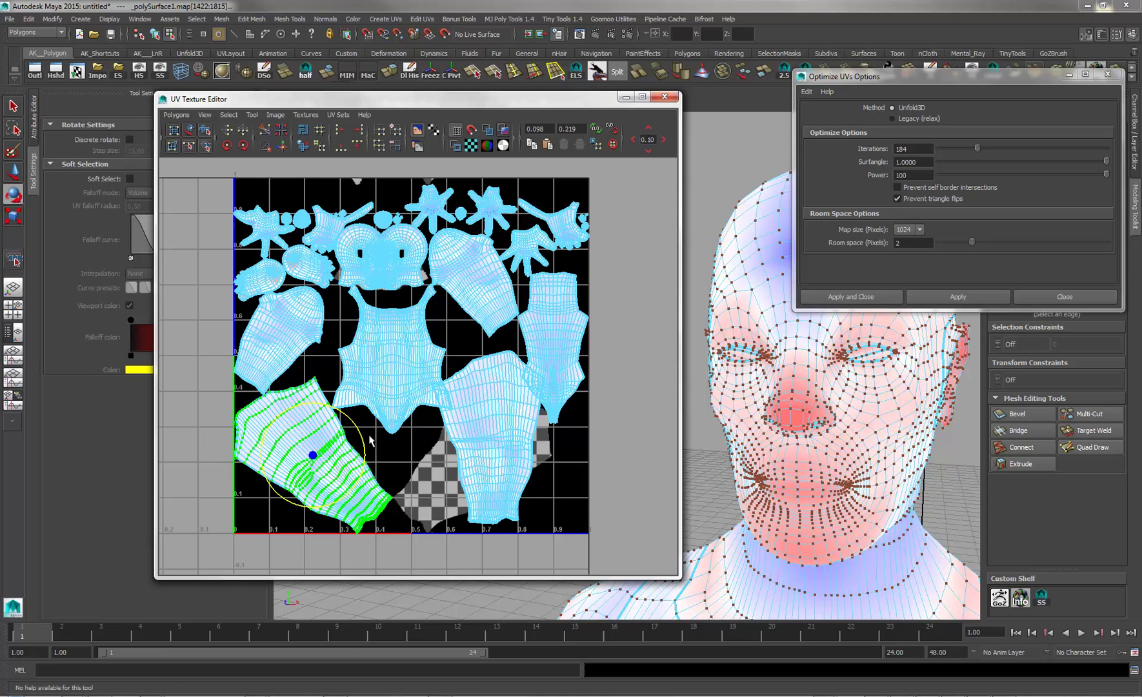
{"action": "left_click_drag", "start_coordinate": [363, 437], "coordinate": [550, 359]}
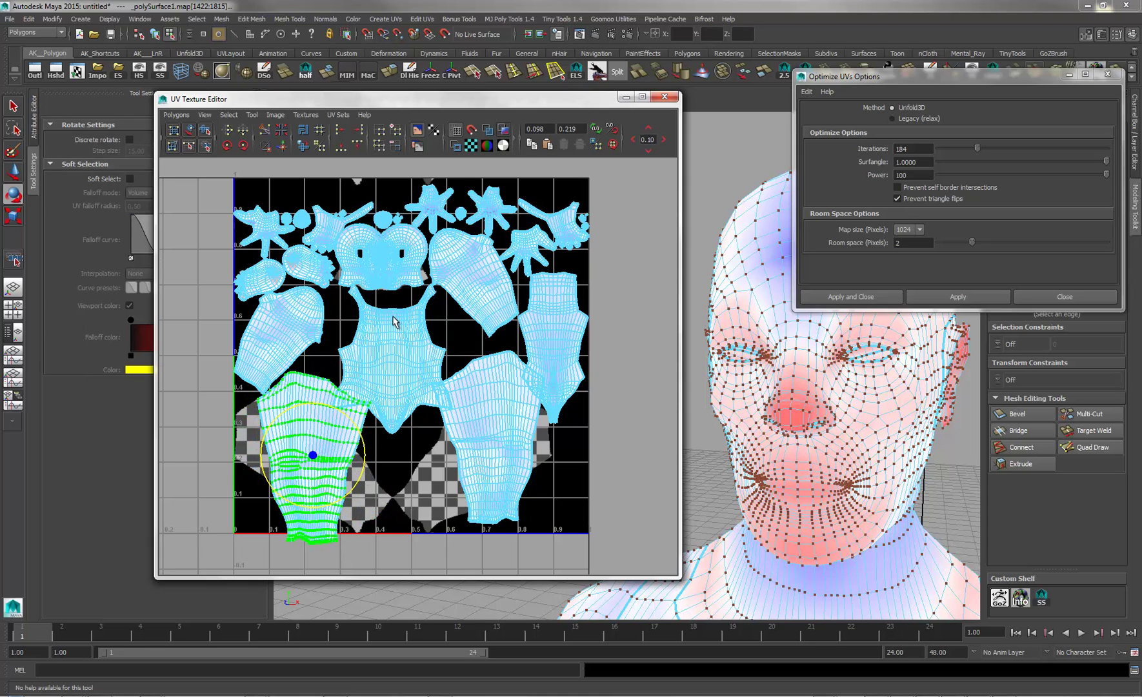
Step: Run an automatic Layout of the UV shells, hide the texture image behind them and clear the selection
{"action": "left_click", "coordinate": [175, 116]}
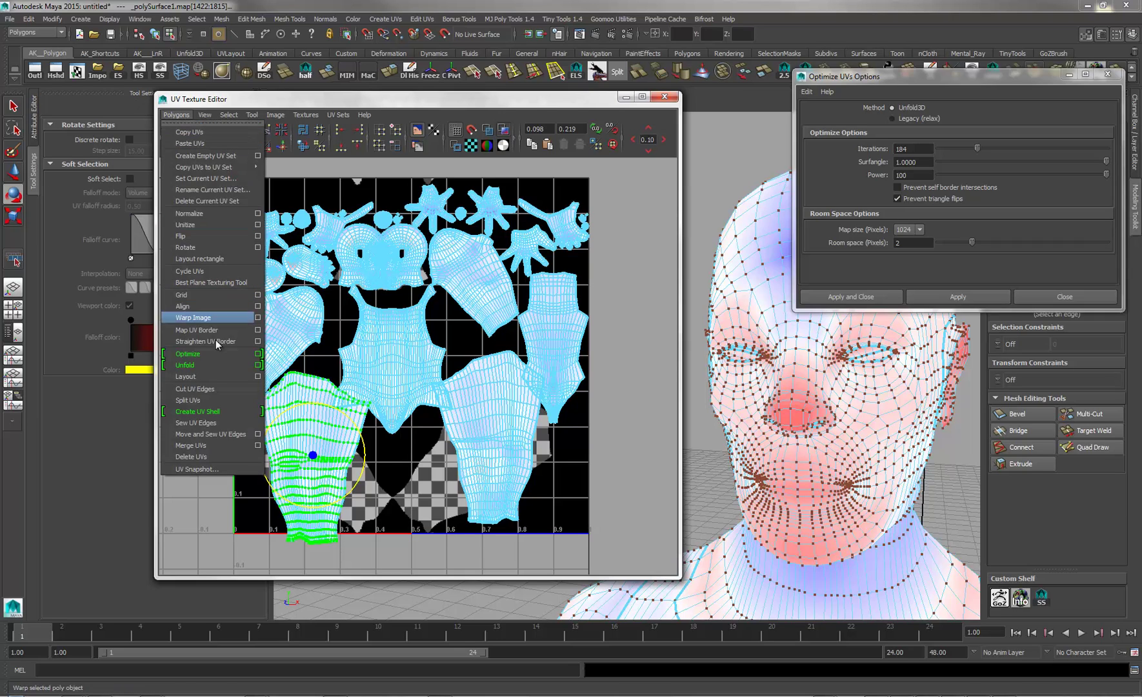
{"action": "left_click", "coordinate": [245, 378]}
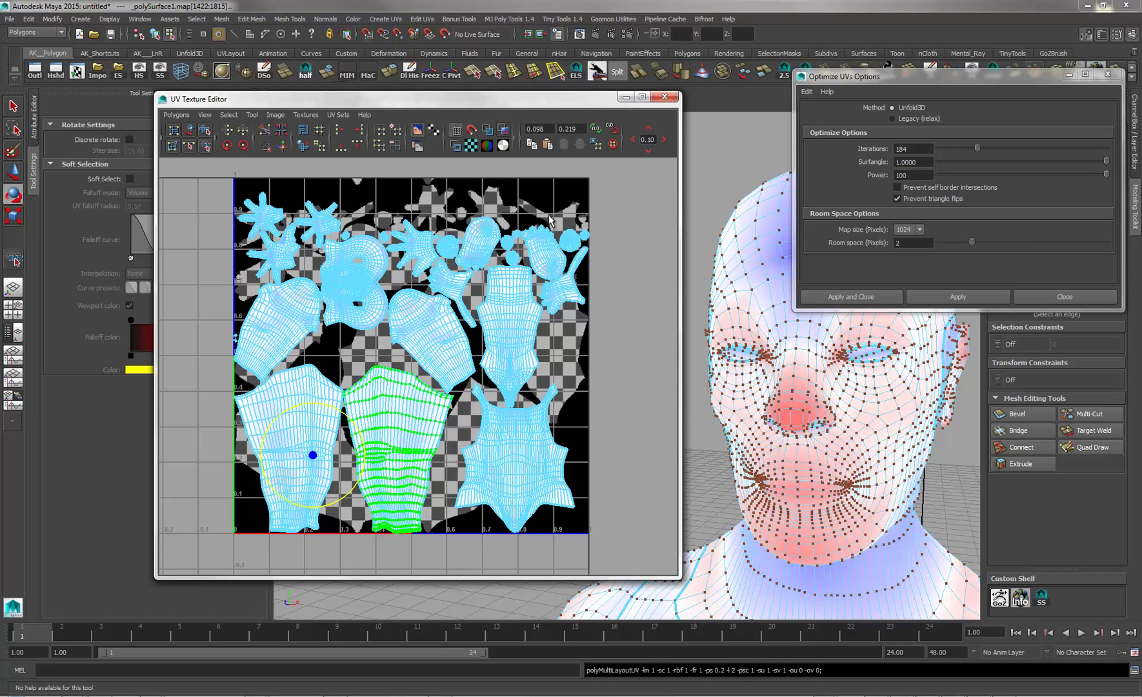
{"action": "left_click", "coordinate": [417, 130]}
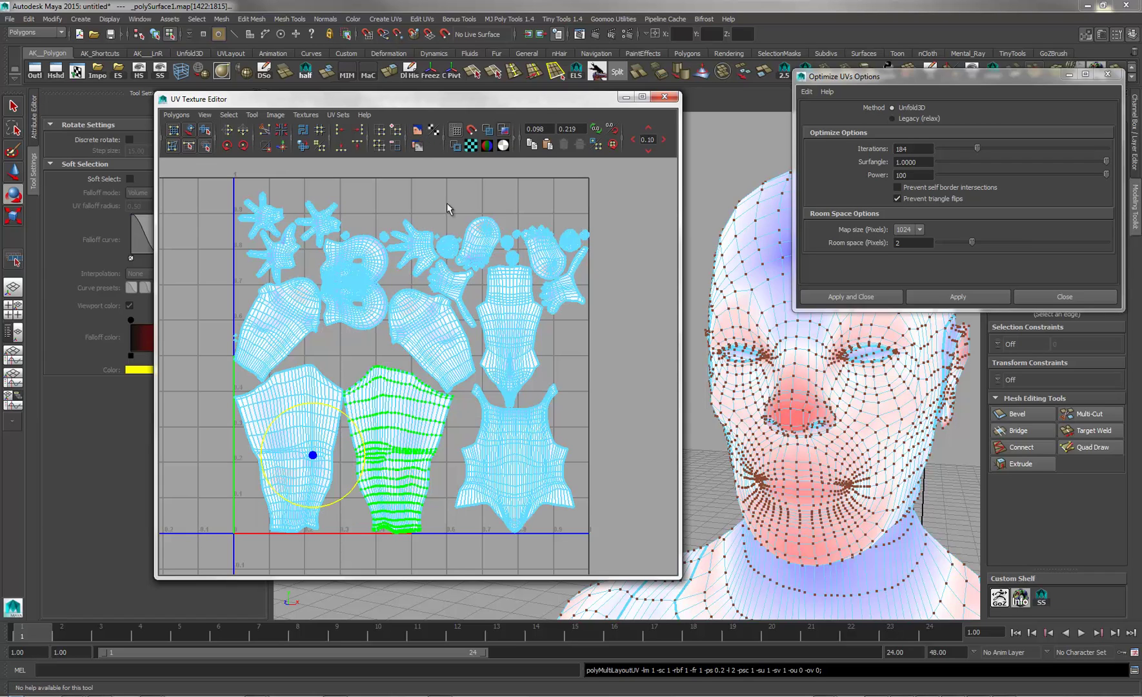
{"action": "left_click", "coordinate": [640, 374]}
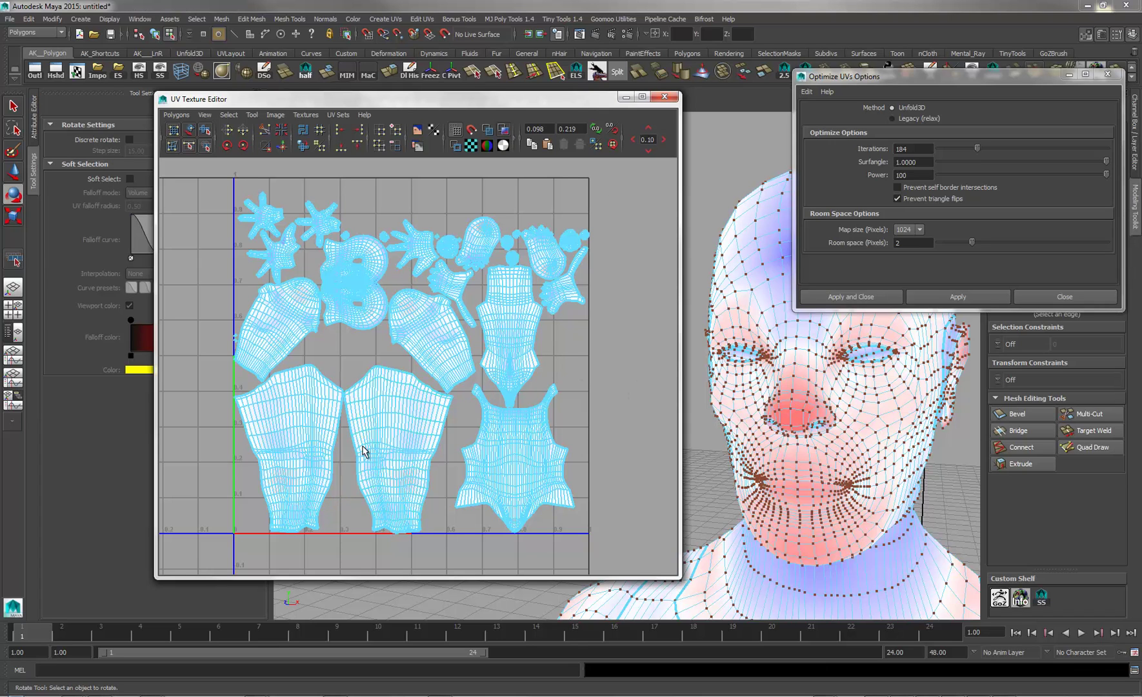
Step: Turn off the UV distortion shading to show the checker texture on the body, and close the Optimize UVs options
{"action": "left_click", "coordinate": [503, 130]}
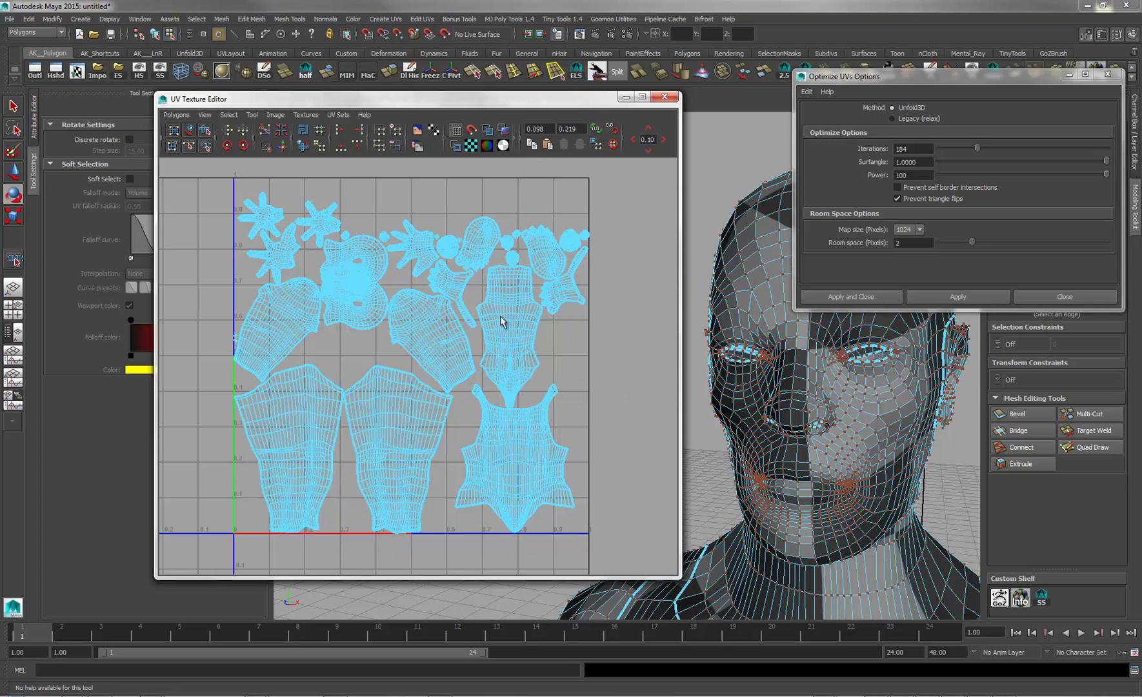
{"action": "right_click_drag", "start_coordinate": [877, 458], "coordinate": [805, 402], "text": "alt"}
{"action": "middle_click_drag", "start_coordinate": [812, 362], "coordinate": [818, 300], "text": "alt"}
{"action": "right_click_drag", "start_coordinate": [818, 300], "coordinate": [955, 219], "text": "alt"}
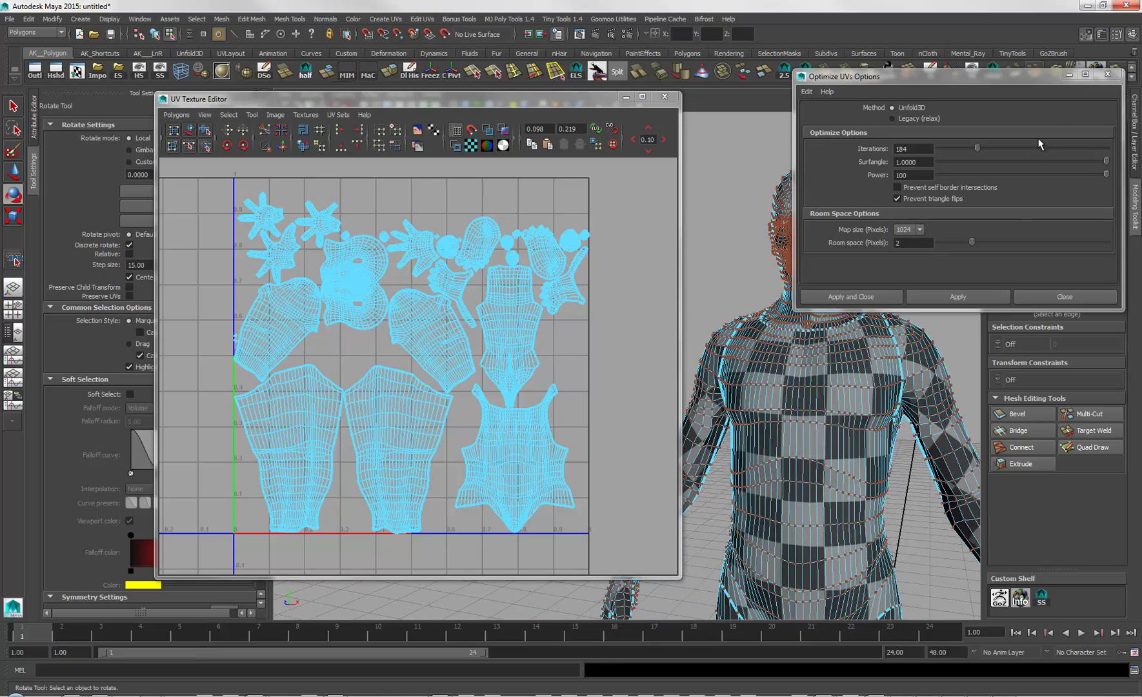
{"action": "left_click", "coordinate": [1109, 76]}
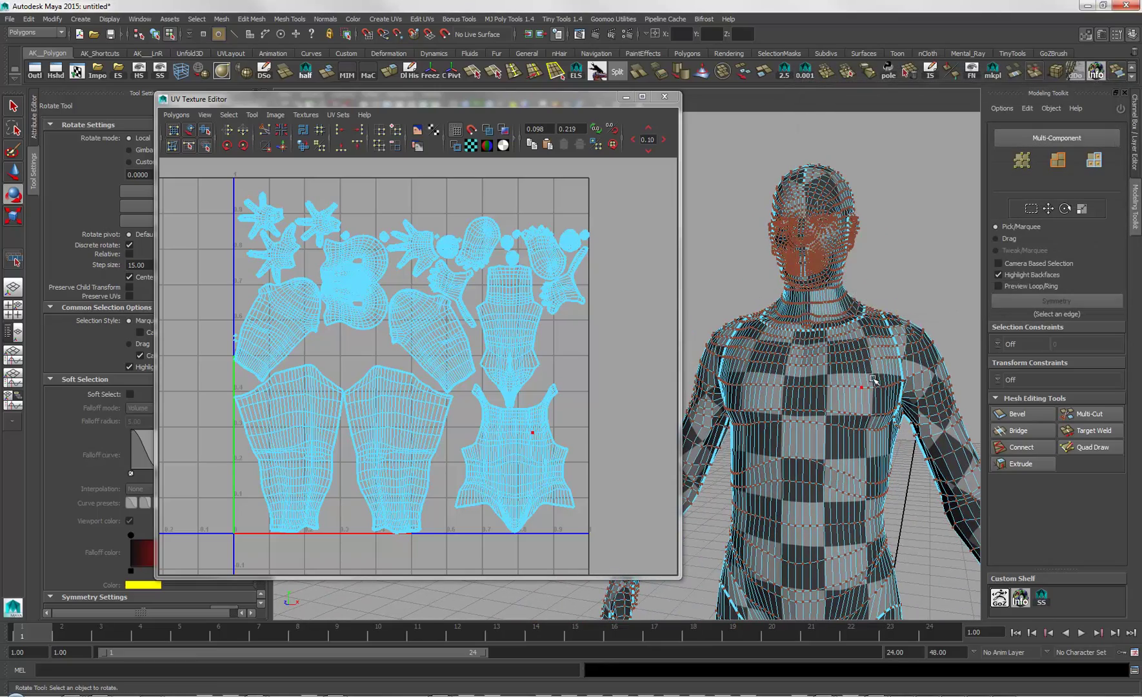
Step: Examine the checker pattern over the whole body for consistent size and distortion
{"action": "right_click_drag", "start_coordinate": [838, 351], "coordinate": [716, 348], "text": "alt"}
{"action": "middle_click_drag", "start_coordinate": [742, 362], "coordinate": [825, 277], "text": "alt"}
{"action": "left_click_drag", "start_coordinate": [826, 277], "coordinate": [895, 335], "text": "alt"}
{"action": "right_click_drag", "start_coordinate": [895, 334], "coordinate": [861, 321], "text": "alt"}
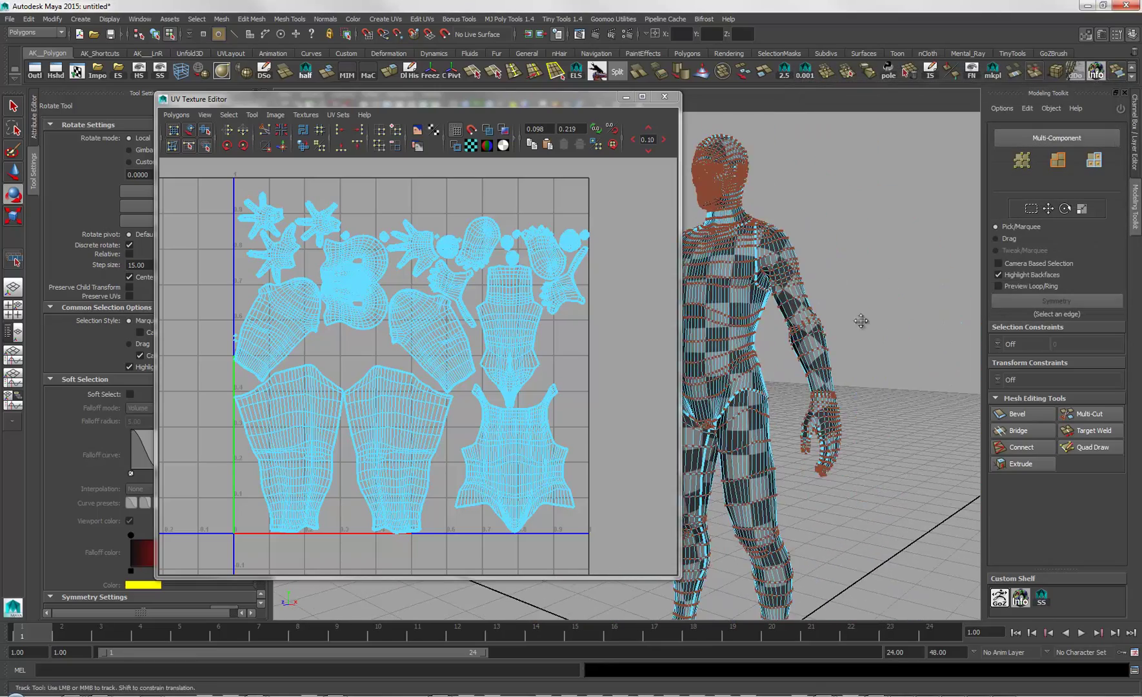
{"action": "middle_click_drag", "start_coordinate": [862, 321], "coordinate": [901, 325], "text": "alt"}
{"action": "right_click_drag", "start_coordinate": [901, 326], "coordinate": [871, 321], "text": "alt"}
{"action": "middle_click_drag", "start_coordinate": [899, 320], "coordinate": [943, 290], "text": "alt"}
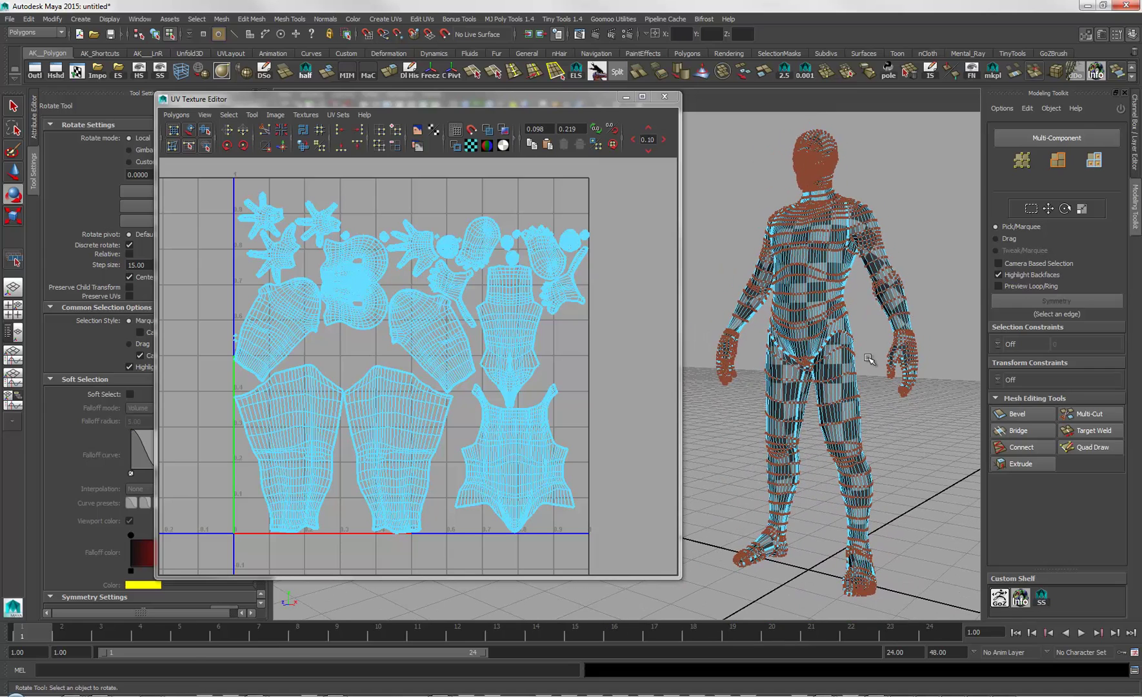
{"action": "left_click_drag", "start_coordinate": [872, 363], "coordinate": [901, 365], "text": "alt"}
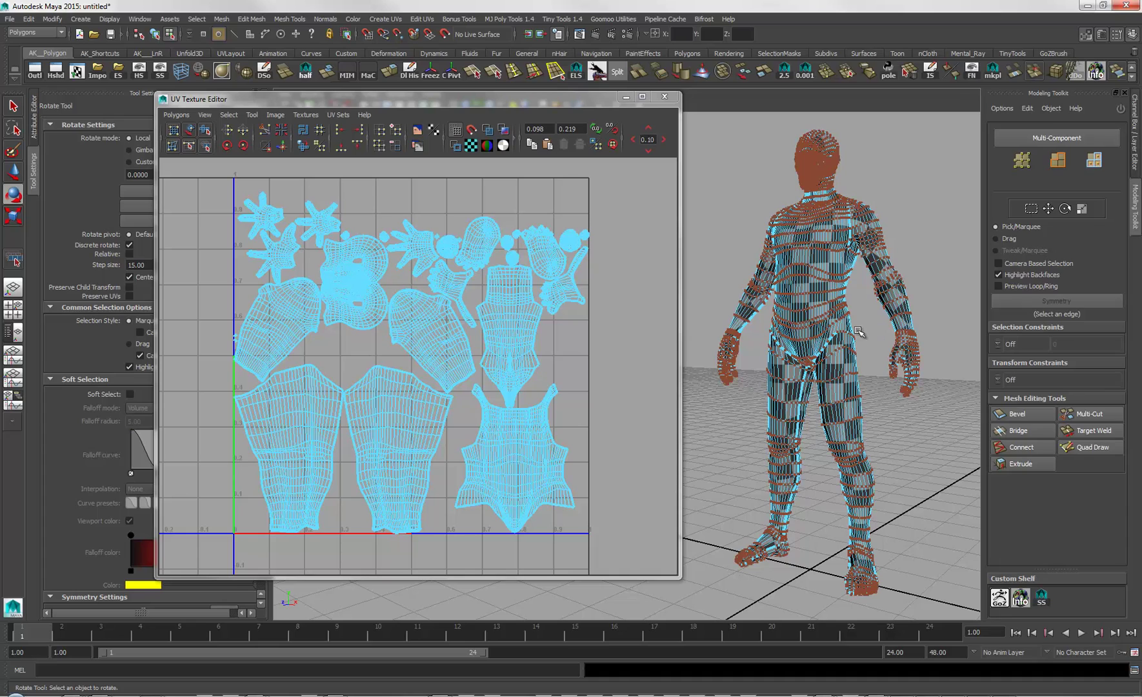
Step: Return to object mode and select the whole character mesh
{"action": "left_click", "coordinate": [836, 336]}
{"action": "left_click_drag", "start_coordinate": [923, 432], "coordinate": [935, 462]}
{"action": "right_click_drag", "start_coordinate": [847, 362], "coordinate": [863, 334]}
{"action": "left_click", "coordinate": [863, 334]}
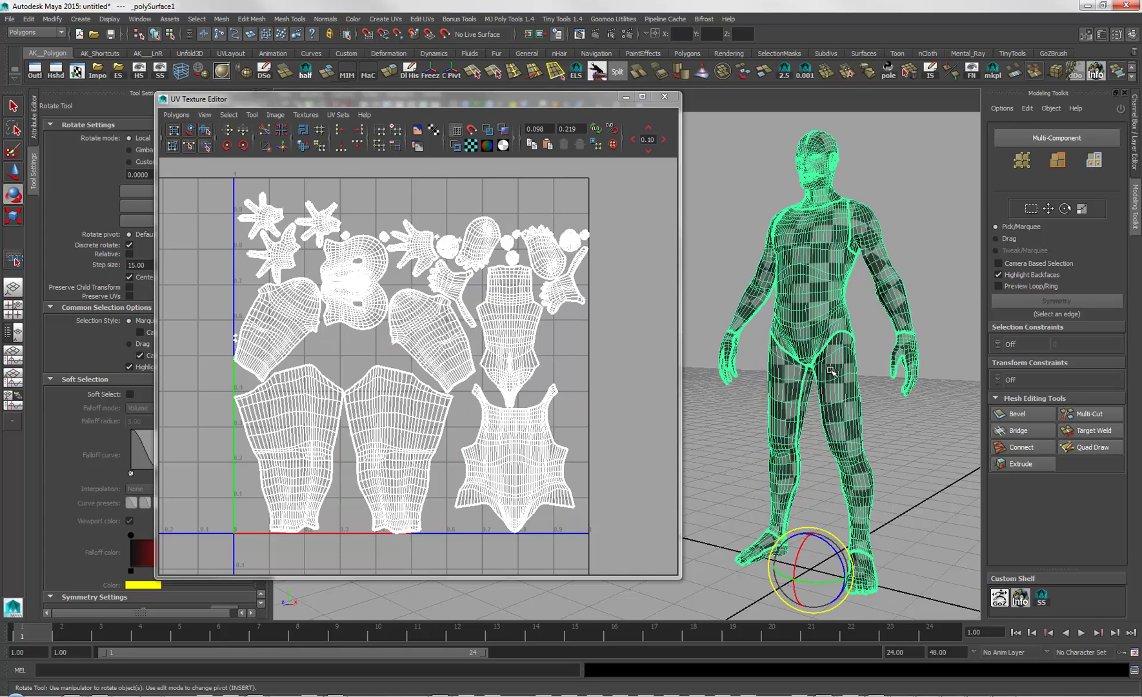